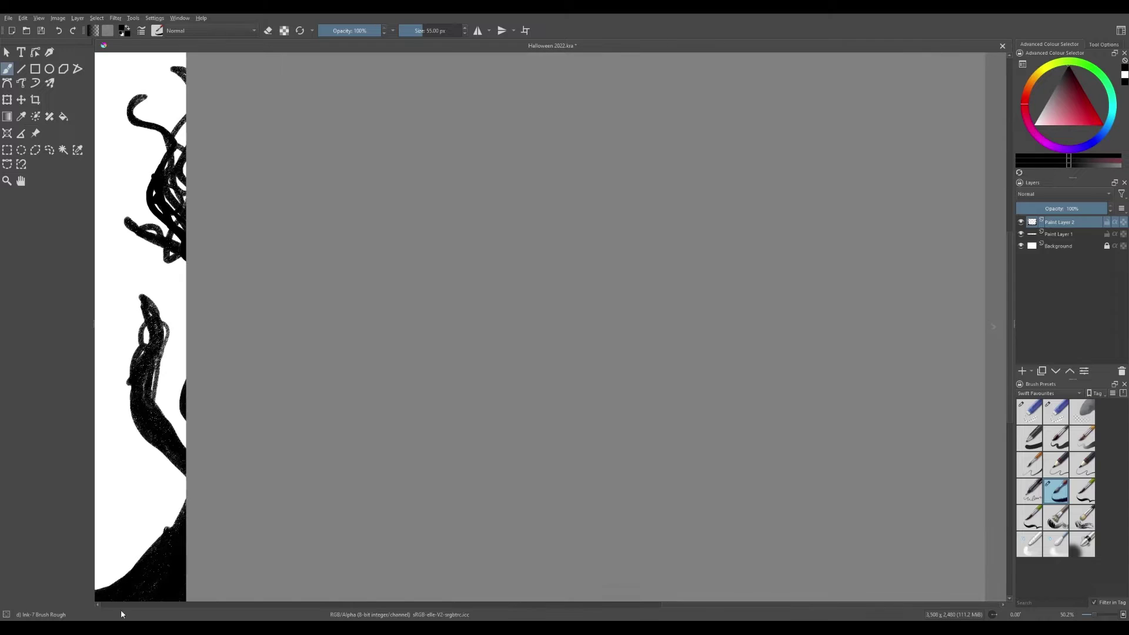
Sketch the ground line across the scene and the two edges of a winding path leading down from it.
scroll(552, 323, left, 10)
drag(241, 345, 855, 386)
drag(398, 541, 452, 379)
drag(650, 403, 680, 541)
drag(499, 362, 330, 579)
drag(626, 361, 488, 579)
drag(164, 353, 872, 400)
Sketch the house's curved side walls, the upper front edge and an arched doorway above the path.
drag(408, 135, 403, 340)
mouse_move(624, 136)
mouse_down()
mouse_move(594, 122)
mouse_move(600, 347)
mouse_up()
key(ctrl+z)
drag(411, 131, 623, 200)
drag(382, 135, 376, 341)
drag(488, 347, 546, 347)
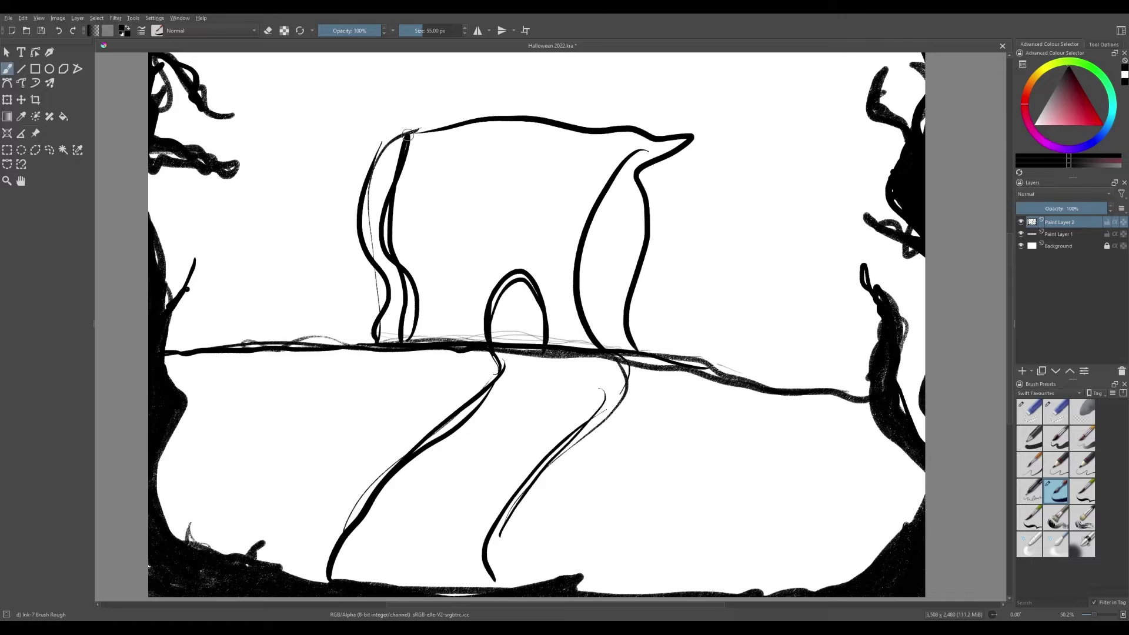
Sketch the overhanging roof outline on the house and add an arched window on its side wall.
drag(385, 125, 332, 197)
drag(335, 194, 623, 200)
drag(379, 125, 697, 140)
drag(676, 188, 632, 352)
key(ctrl+z)
drag(623, 235, 590, 306)
Sketch rounded mounds in the lower foreground corners and touch up the tree on the far side.
drag(159, 494, 258, 540)
drag(820, 570, 890, 535)
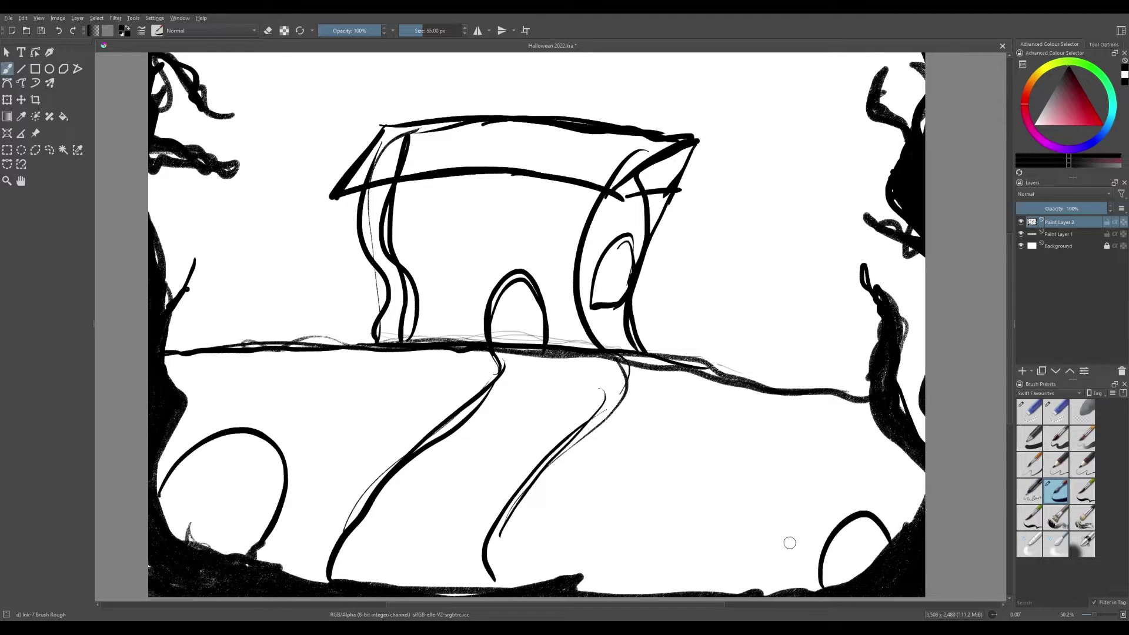
drag(740, 591, 803, 587)
drag(880, 288, 900, 318)
Sketch a small arched window beside the door and slanted plank lines across the roof.
drag(452, 267, 435, 311)
drag(435, 168, 471, 124)
drag(473, 165, 518, 125)
drag(526, 164, 573, 131)
drag(567, 176, 621, 136)
Undo the last roof strokes and sketch a crooked chimney on the end of the roof.
drag(614, 123, 682, 132)
key(ctrl+z)
key(ctrl+z)
mouse_move(643, 88)
mouse_down()
mouse_move(705, 74)
mouse_move(670, 132)
mouse_up()
drag(621, 106, 670, 126)
Sketch round stones down the house's two corner pillars and outline the pillar beside the door.
mouse_move(370, 200)
mouse_down()
mouse_move(394, 324)
mouse_move(376, 203)
mouse_up()
drag(573, 193, 573, 347)
drag(573, 217, 570, 226)
drag(563, 259, 562, 267)
drag(567, 299, 565, 307)
drag(580, 335, 579, 344)
Fill the path with sketched round cobblestones from the foreground up to the door.
drag(395, 479, 393, 494)
drag(428, 467, 425, 484)
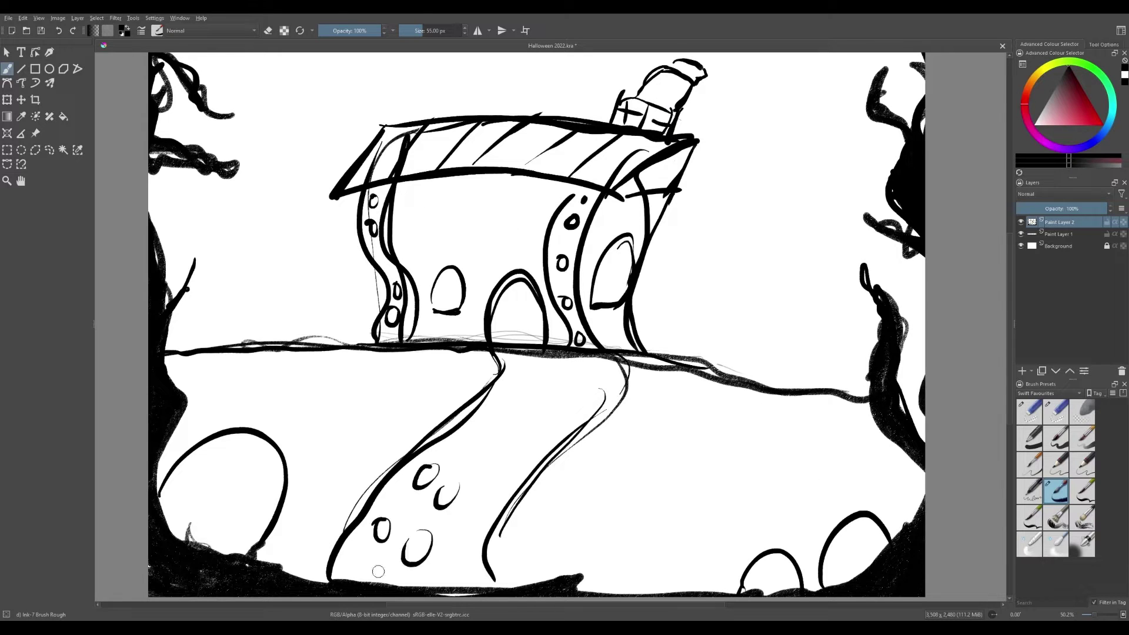
drag(369, 559, 365, 576)
drag(515, 364, 513, 385)
drag(455, 544, 453, 567)
drag(595, 365, 593, 387)
Lower the house sketch layer's opacity to 40%, add a new paint layer and choose the Basic-5 Size brush.
drag(1100, 209, 1068, 210)
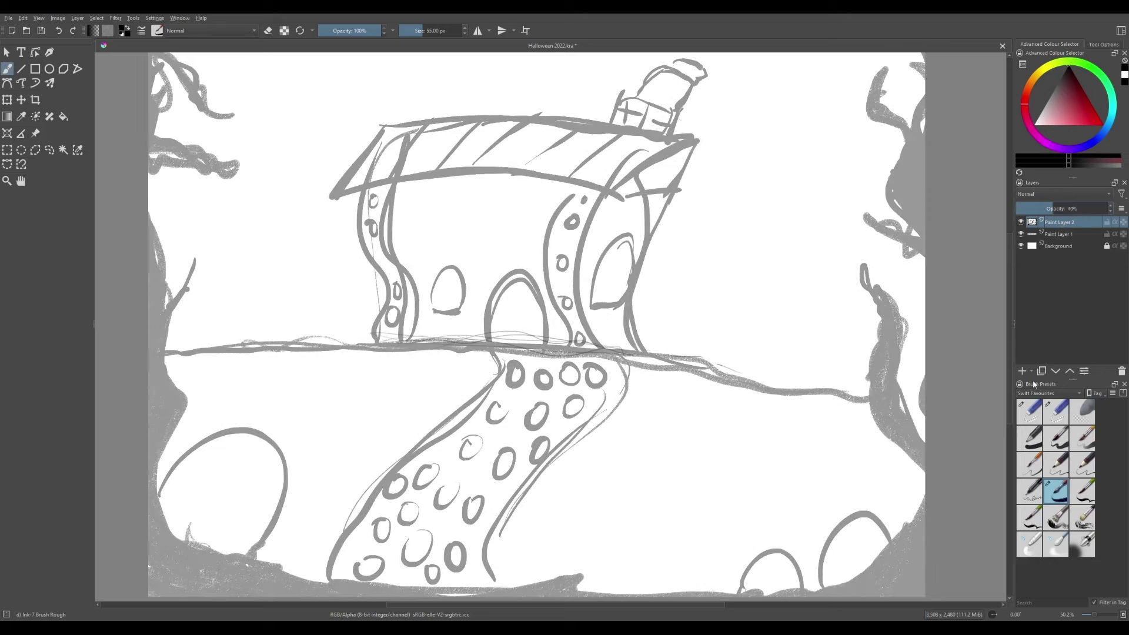
key(Insert)
key(/)
click(1063, 442)
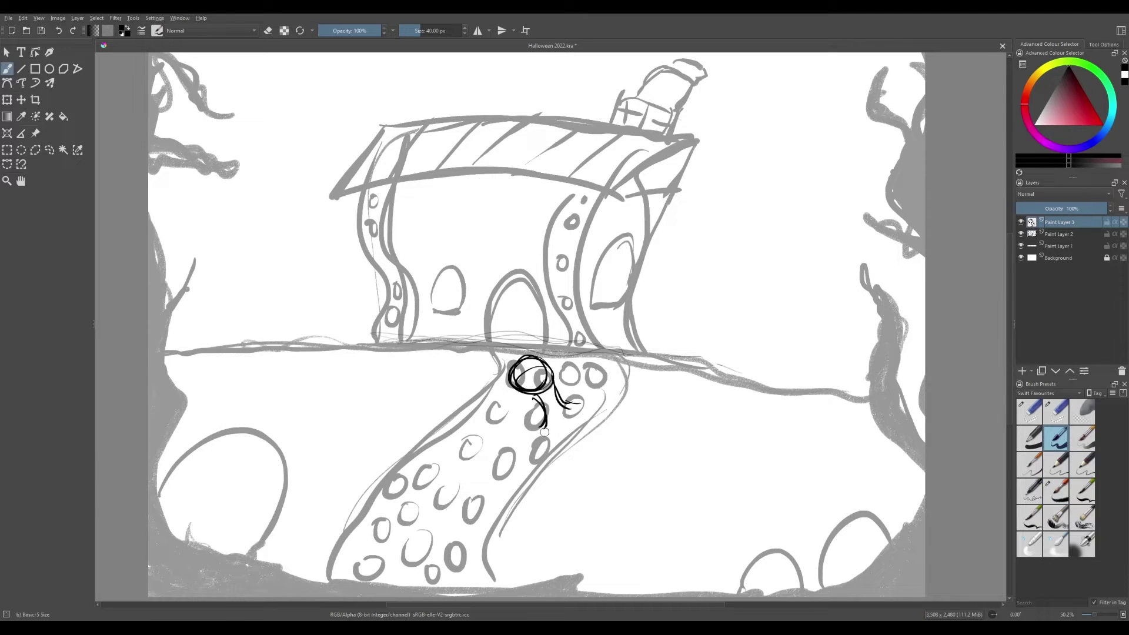
Sketch a four-legged figure with a round head and rounded body on the lower part of the path.
mouse_move(449, 470)
mouse_down()
mouse_move(433, 496)
mouse_move(447, 510)
mouse_move(364, 559)
mouse_up()
key(ctrl+z)
mouse_move(438, 520)
mouse_down()
mouse_move(387, 567)
mouse_move(405, 588)
mouse_up()
key(ctrl+z)
mouse_move(405, 535)
mouse_down()
mouse_move(400, 585)
mouse_move(414, 588)
mouse_move(384, 595)
mouse_move(413, 510)
mouse_move(404, 563)
mouse_up()
key(t)
drag(393, 515, 366, 557)
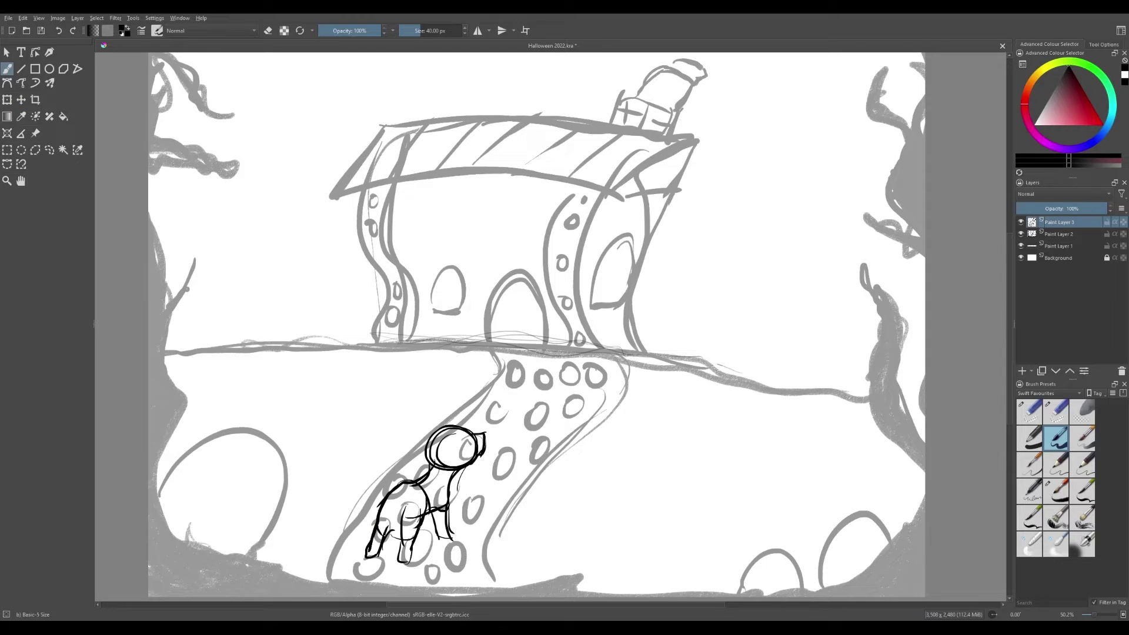
Undo the last stroke and rework the lower figure's head, ear, back and hind leg.
key(ctrl+z)
drag(461, 442, 418, 475)
drag(464, 436, 466, 456)
mouse_move(459, 435)
mouse_down()
mouse_move(385, 519)
mouse_move(387, 542)
mouse_up()
drag(411, 489, 395, 520)
Sketch a second, smaller four-legged figure with a tail on the path just below the doorway.
drag(550, 358, 512, 433)
drag(554, 376, 543, 411)
drag(513, 414, 500, 451)
drag(540, 417, 535, 483)
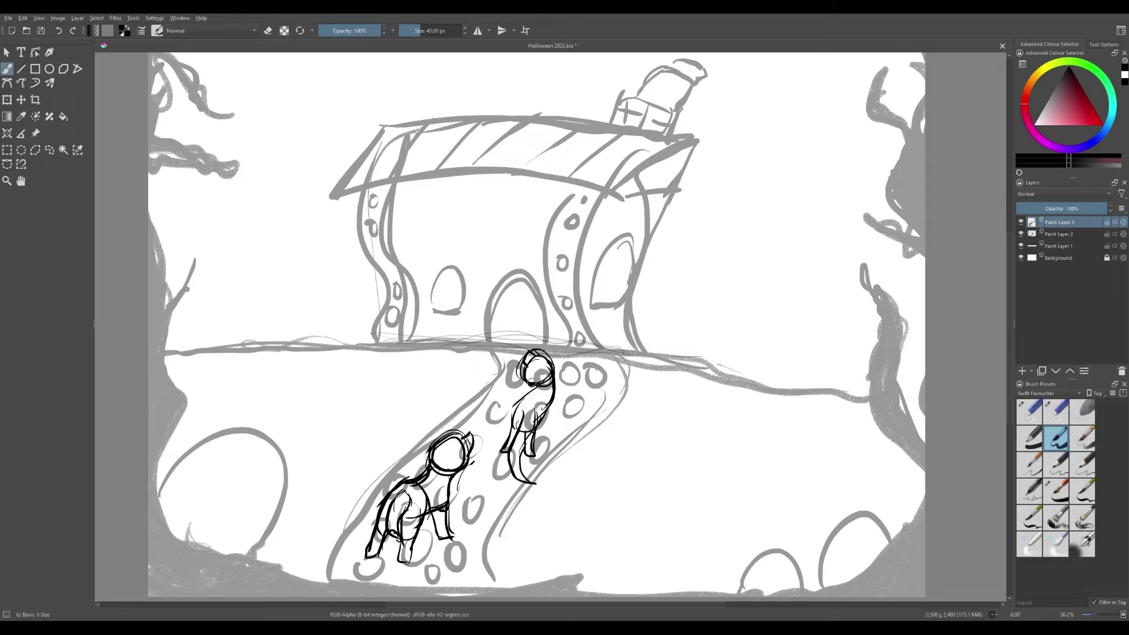
drag(532, 381, 511, 429)
mouse_move(533, 367)
mouse_down()
mouse_move(532, 400)
mouse_move(505, 438)
mouse_up()
Fade the figure sketch layer, add a new paint layer above it and choose the Main Pencil brush.
drag(1093, 208, 1053, 208)
click(1026, 246)
click(1058, 222)
key(Insert)
click(1056, 464)
Draw the clean outlines of the doorway, side wall, roof and chimney base over the house sketch.
mouse_move(491, 343)
mouse_down()
mouse_move(492, 288)
mouse_move(549, 338)
mouse_move(490, 344)
mouse_move(640, 354)
mouse_move(673, 184)
mouse_up()
mouse_move(588, 350)
mouse_down()
mouse_move(609, 192)
mouse_move(675, 189)
mouse_move(688, 141)
mouse_move(683, 191)
mouse_up()
key(ctrl+z)
mouse_move(612, 125)
mouse_down()
mouse_move(344, 183)
mouse_move(534, 173)
mouse_up()
mouse_move(347, 197)
mouse_down()
mouse_move(469, 182)
mouse_move(666, 194)
mouse_up()
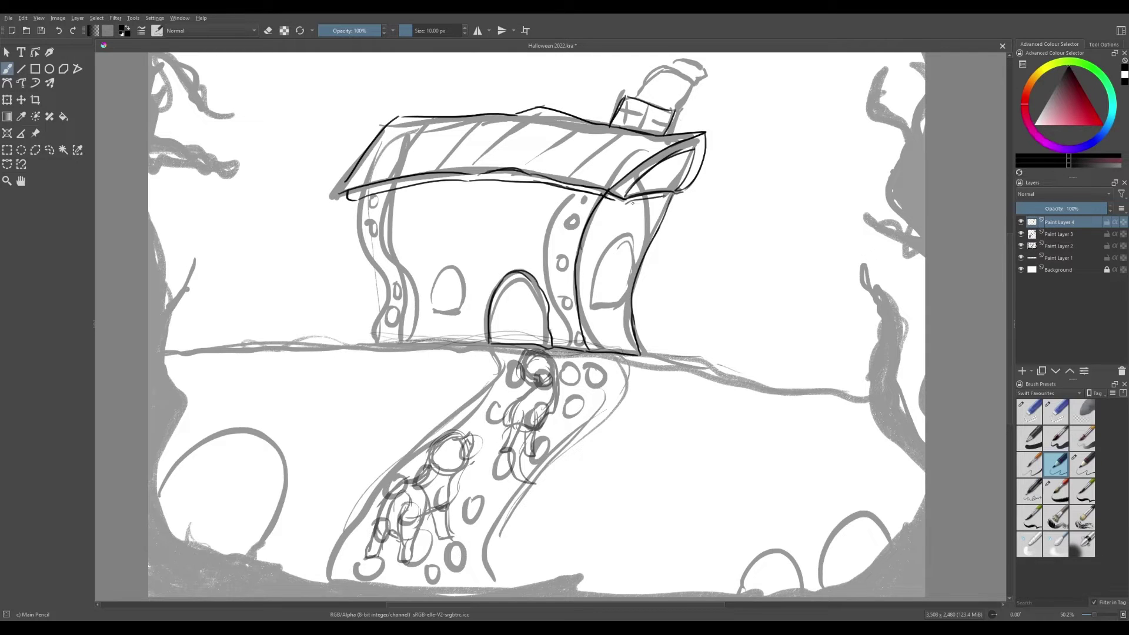
Draw the crooked outer shape beside the house, the corner pillar outlines and the round stones near the door.
mouse_move(346, 257)
mouse_down()
mouse_move(367, 297)
mouse_move(351, 195)
mouse_up()
drag(563, 187, 545, 290)
key(ctrl+z)
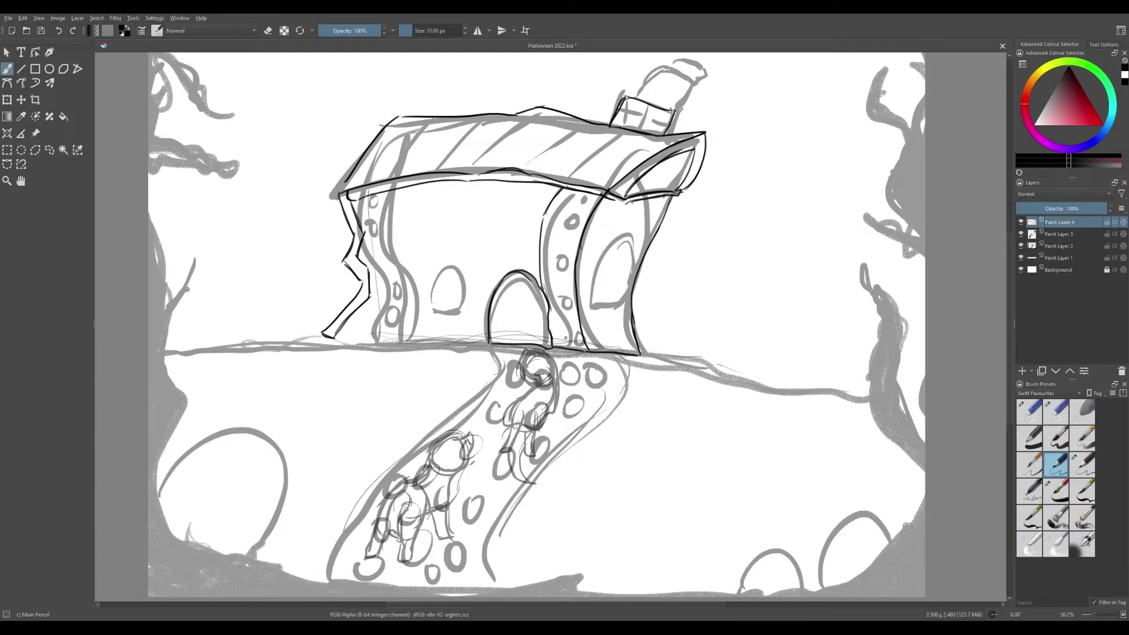
drag(563, 227, 562, 229)
drag(558, 273, 557, 275)
drag(581, 195, 579, 198)
drag(554, 193, 553, 196)
drag(361, 244, 377, 313)
mouse_move(390, 190)
mouse_down()
mouse_move(373, 343)
mouse_move(379, 218)
mouse_up()
Draw the two arched windows and a rounded upper window with crossed panes on the house.
drag(465, 288, 465, 288)
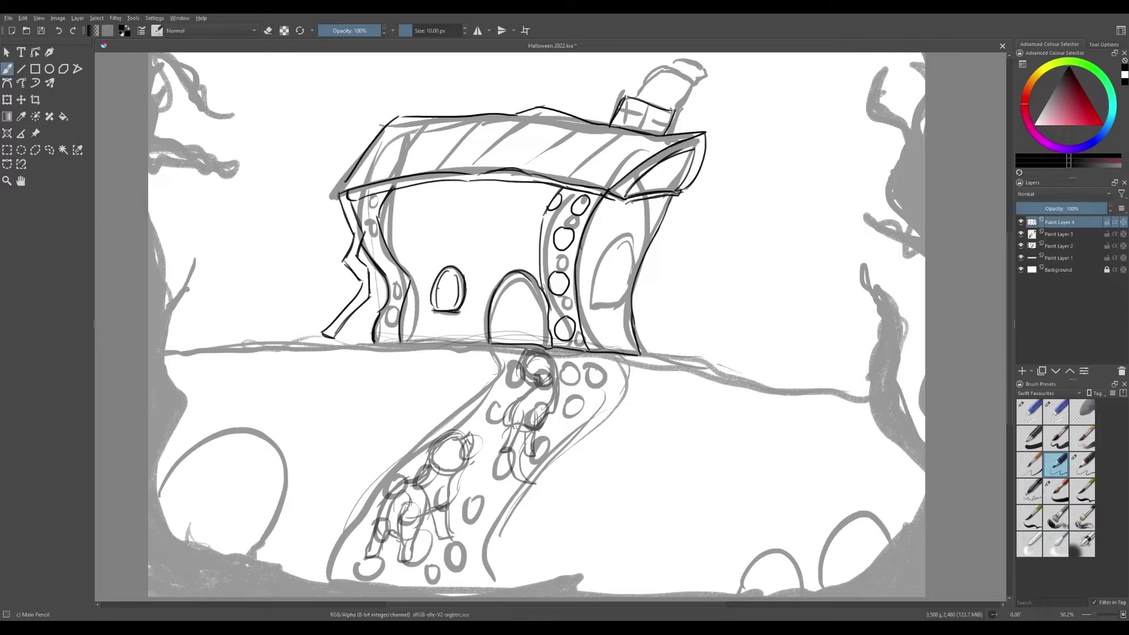
drag(625, 274, 615, 296)
drag(414, 200, 474, 241)
drag(420, 221, 438, 217)
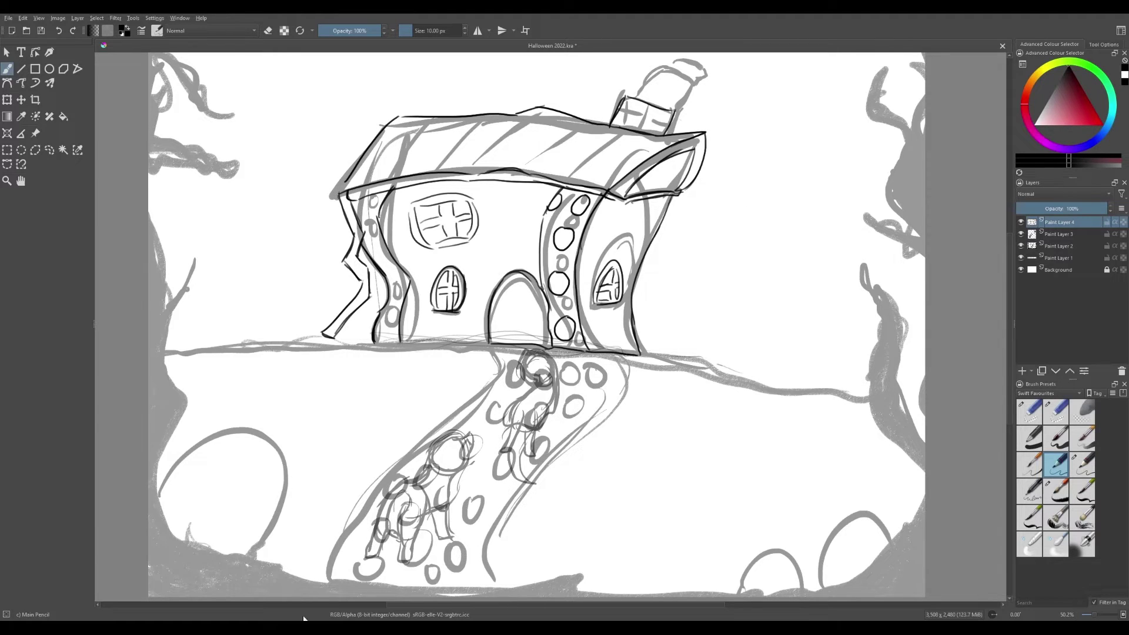
Draw the plank door, redo it standing open beside the doorway, and draw the ground line beyond the house.
drag(488, 315, 545, 313)
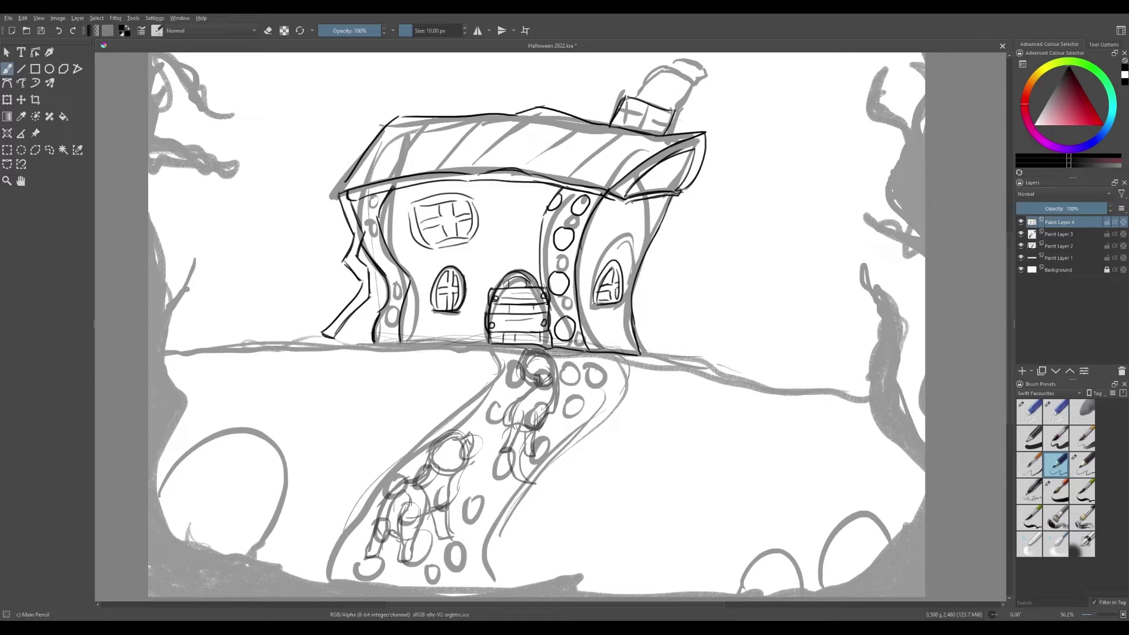
mouse_move(505, 278)
mouse_down()
mouse_move(517, 320)
mouse_move(546, 329)
mouse_up()
mouse_move(470, 287)
mouse_down()
mouse_move(492, 348)
mouse_move(486, 292)
mouse_move(497, 344)
mouse_up()
drag(641, 351, 876, 395)
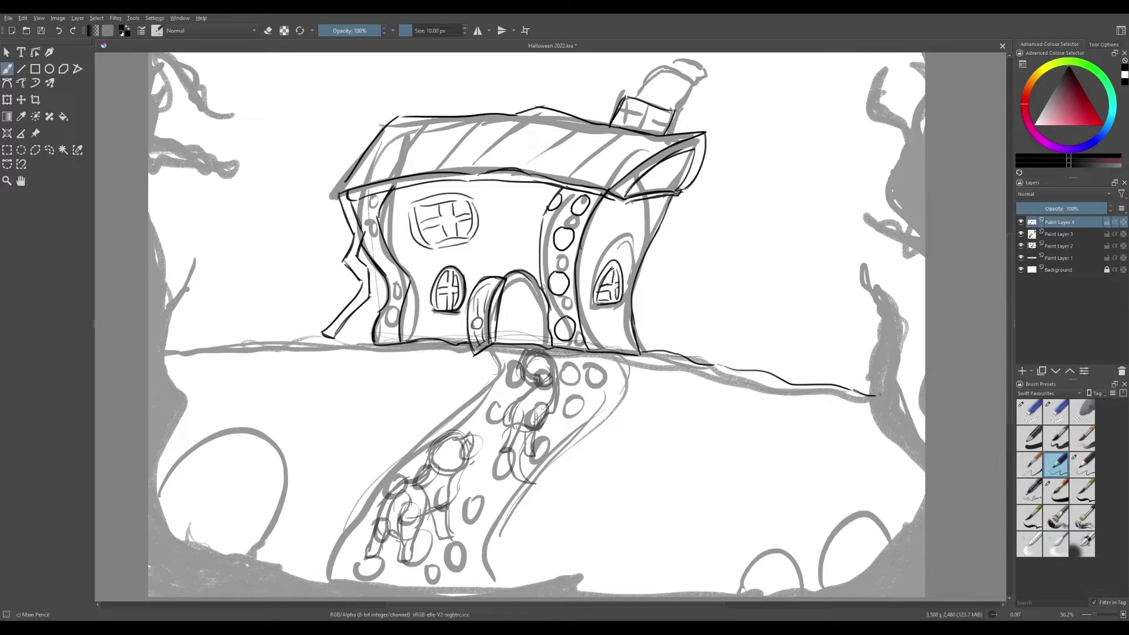
Draw tile lines across the roof and round stones down the far corner pillar.
mouse_move(416, 120)
mouse_down()
mouse_move(380, 181)
mouse_move(364, 156)
mouse_up()
drag(394, 274, 395, 276)
drag(376, 241, 377, 242)
drag(374, 197, 375, 198)
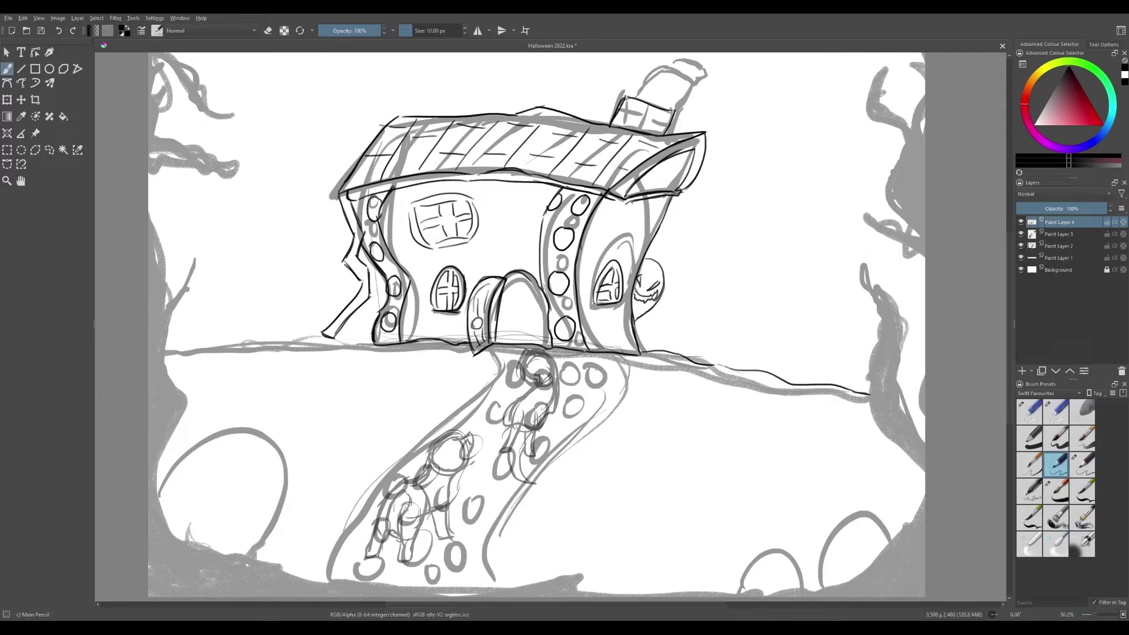
Draw both clean edges of the winding path and undo the trial foreground stroke over the large mound.
drag(496, 372, 324, 568)
drag(563, 436, 474, 585)
drag(592, 343, 560, 438)
drag(154, 594, 265, 458)
key(ctrl+z)
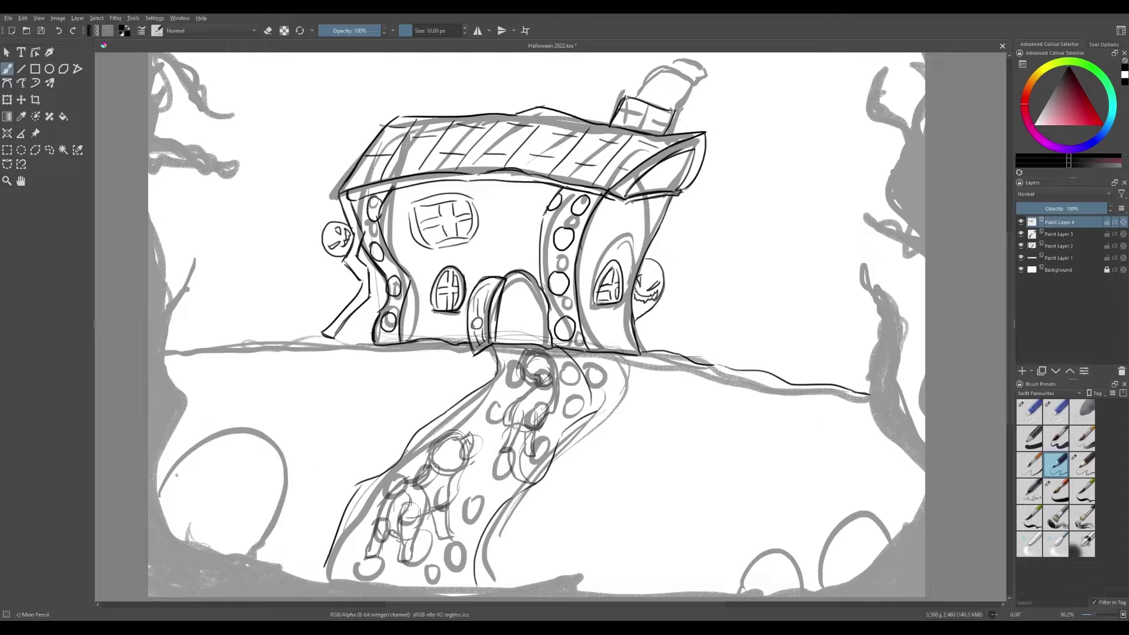
Rename the line-art layer to "The house and Gouls" and add a new paint layer.
double_click(1058, 222)
text(The house and Gouls)
key(Return)
click(1022, 371)
Draw the lower figure's head, collar, chest and spiky hair tufts over the sketch.
scroll(458, 535, up, 5)
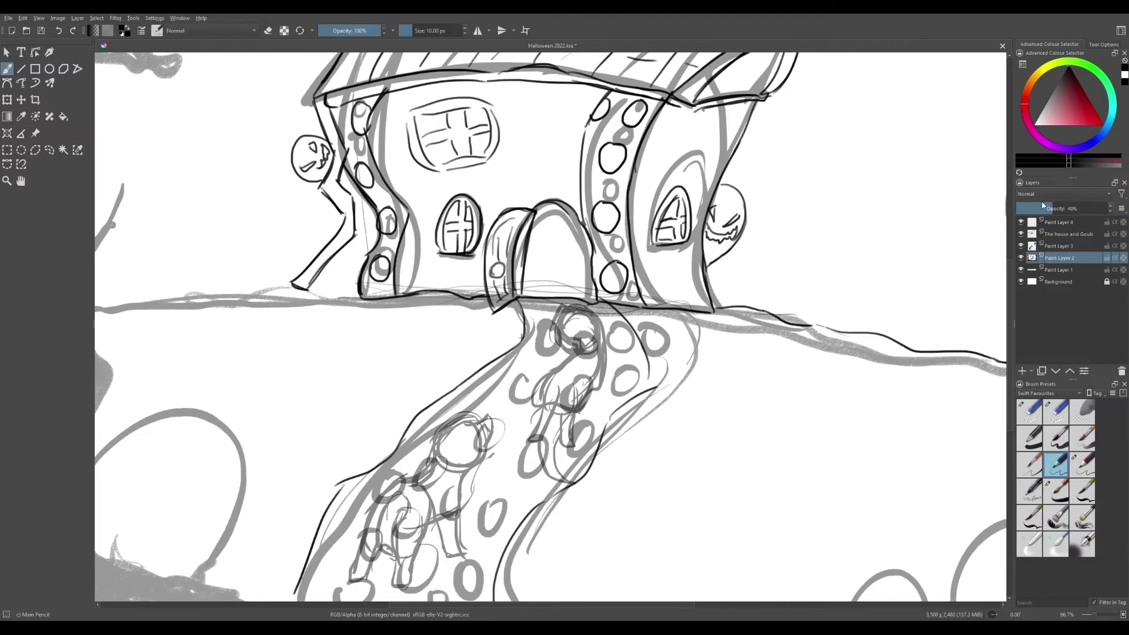
drag(405, 366, 422, 360)
drag(431, 321, 448, 414)
drag(465, 371, 482, 371)
drag(404, 391, 453, 428)
drag(356, 430, 442, 475)
drag(452, 423, 406, 488)
drag(386, 374, 423, 332)
drag(445, 334, 470, 325)
drag(391, 323, 428, 336)
Draw the lower figure's banded front leg, curved tail and rounded rump.
drag(440, 505, 447, 536)
key(ctrl+z)
mouse_move(415, 522)
mouse_down()
mouse_move(419, 543)
mouse_move(450, 535)
mouse_up()
drag(347, 454, 332, 549)
drag(315, 488, 356, 556)
drag(356, 453, 360, 556)
Draw the lower figure's back line, both hind legs with their feet, and the strap across its back.
mouse_move(354, 425)
mouse_down()
mouse_move(318, 457)
mouse_move(275, 573)
mouse_up()
drag(271, 573, 300, 585)
key(ctrl+z)
drag(322, 539, 291, 585)
mouse_move(394, 481)
mouse_down()
mouse_move(364, 593)
mouse_move(340, 591)
mouse_up()
drag(340, 553, 341, 591)
drag(344, 563, 360, 570)
drag(339, 434, 392, 469)
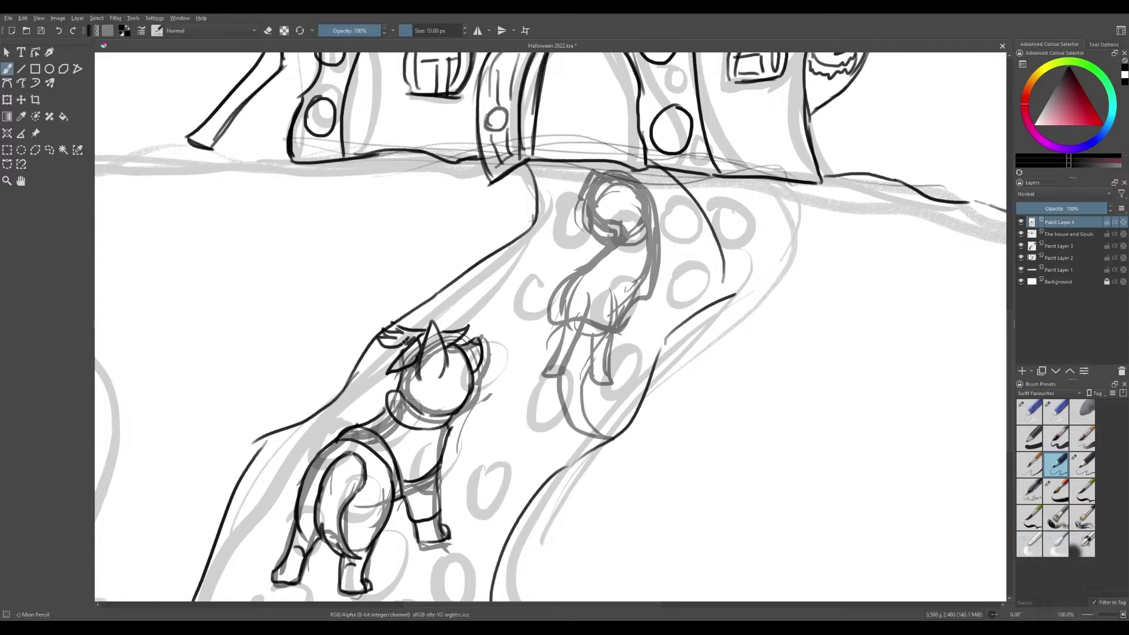
Erase and redraw the ear and hair tuft on the outer side of the lower figure's head.
click(1038, 414)
key(slash)
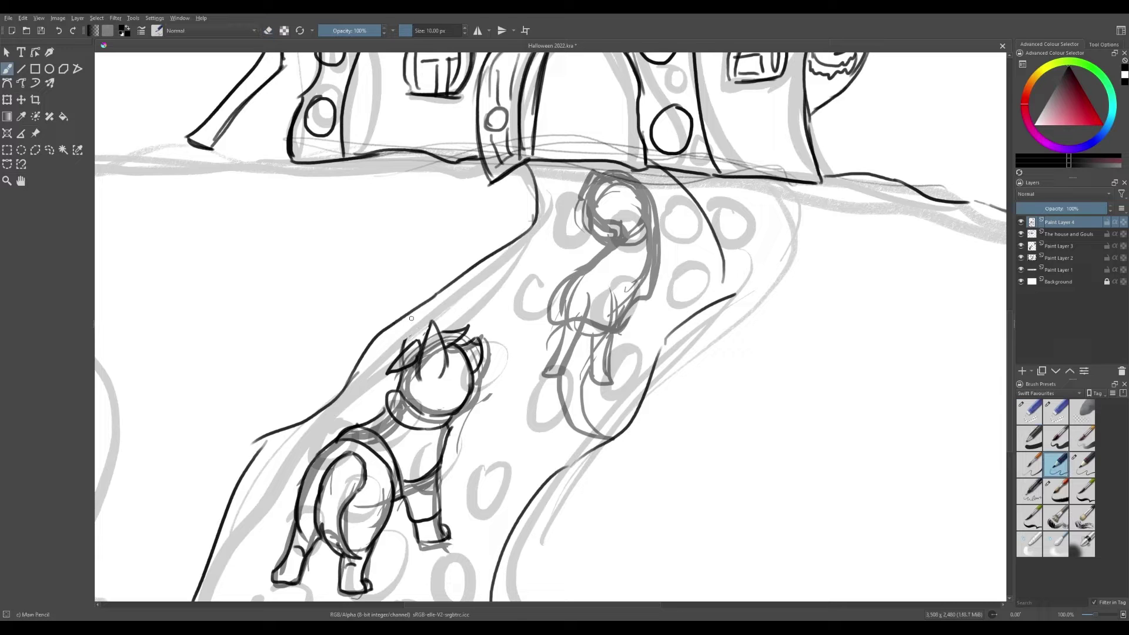
key(slash)
mouse_move(424, 332)
mouse_down()
mouse_move(395, 322)
mouse_move(427, 324)
mouse_up()
key(slash)
key(slash)
mouse_move(389, 370)
mouse_down()
mouse_move(470, 329)
mouse_move(419, 370)
mouse_move(412, 337)
mouse_up()
key(slash)
mouse_move(402, 327)
mouse_down()
mouse_move(471, 322)
mouse_move(428, 318)
mouse_up()
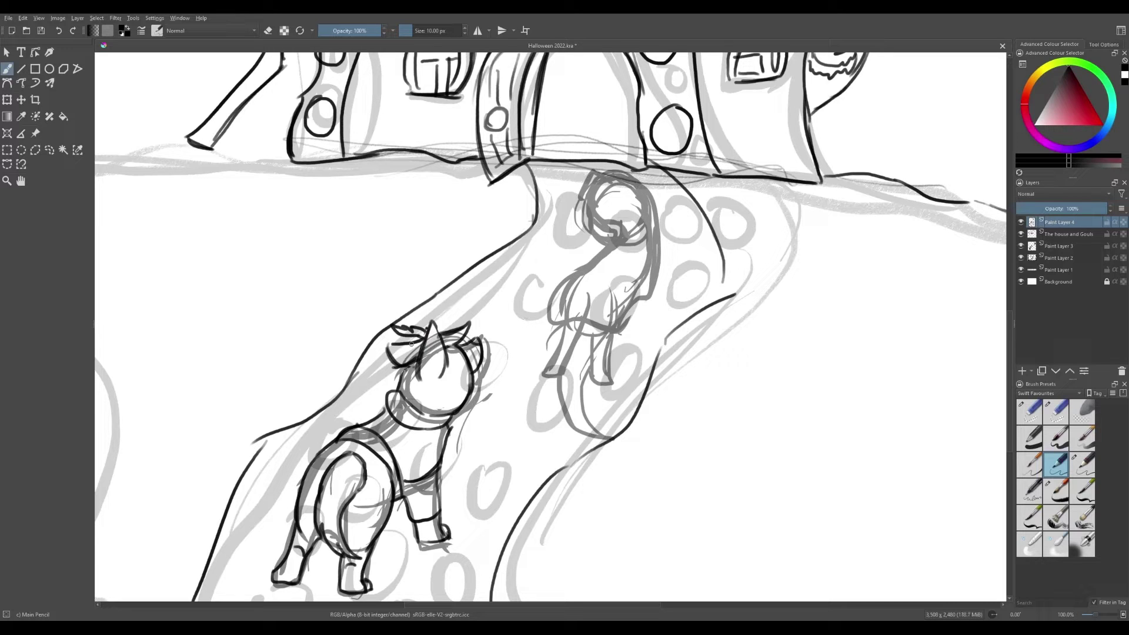
key(ctrl+z)
drag(386, 370, 471, 324)
key(slash)
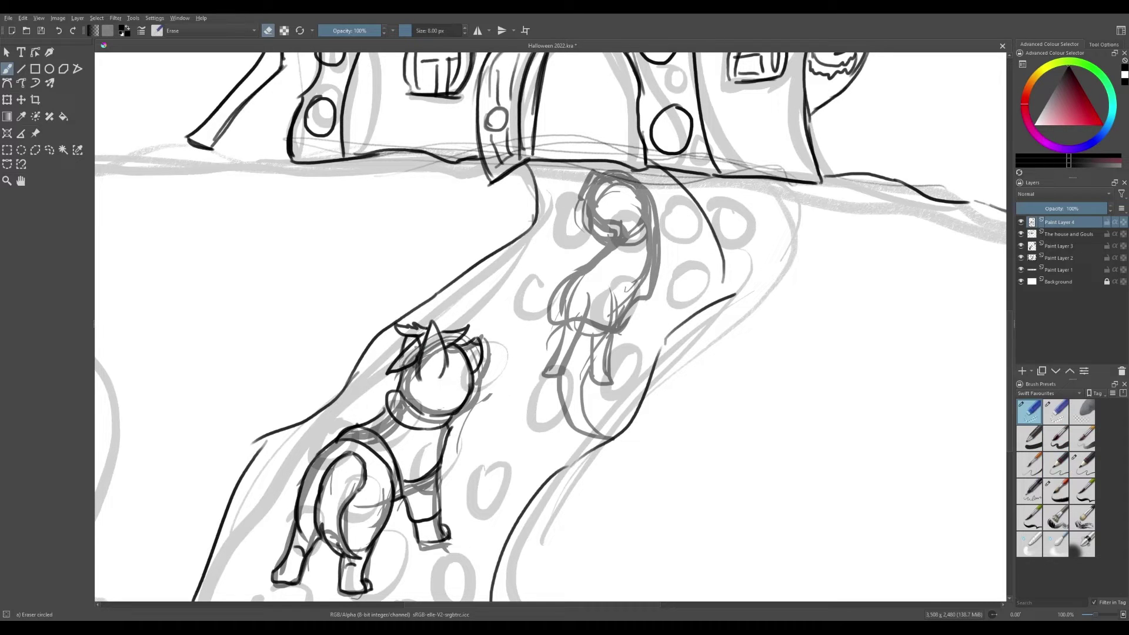
Draw the muzzle and facial details of the upper figure with the Main Pencil brush.
click(1066, 469)
drag(582, 224, 597, 241)
mouse_move(589, 239)
mouse_down()
mouse_move(609, 236)
mouse_move(586, 201)
mouse_up()
drag(616, 218, 626, 229)
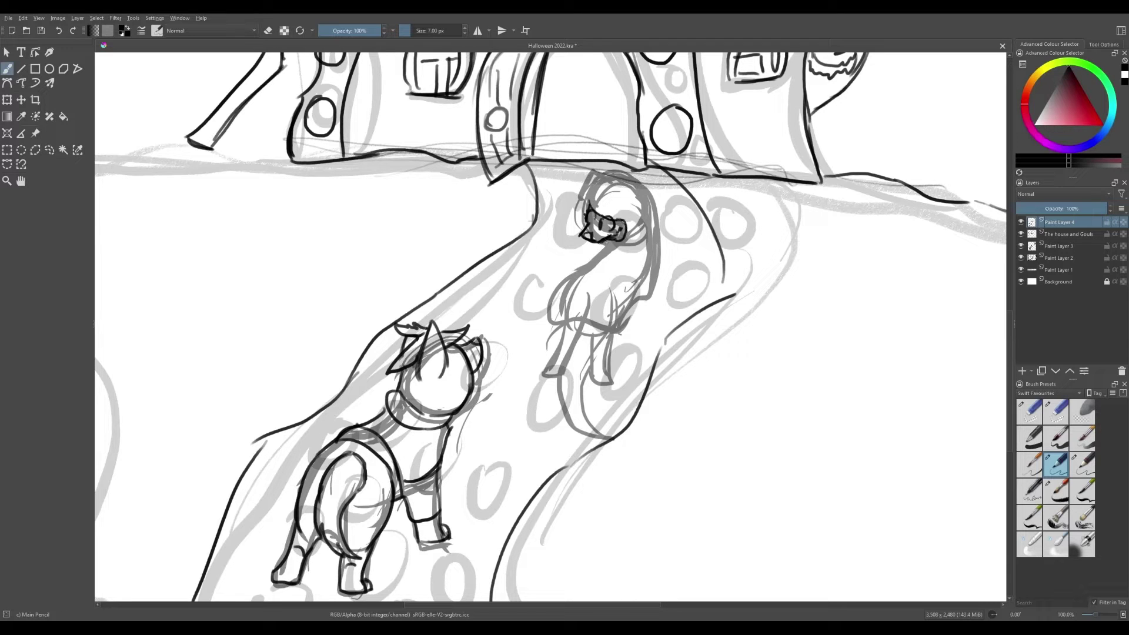
Draw the upper figure's draped body, head outline, hind legs and curved tail.
drag(577, 267, 637, 300)
drag(658, 209, 660, 267)
drag(588, 200, 654, 174)
drag(653, 186, 662, 210)
drag(586, 325, 556, 415)
drag(570, 346, 608, 435)
Correct the path's outer edge near the door and draw a curved mound across the path's near end on the house layer.
key(minus)
key(minus)
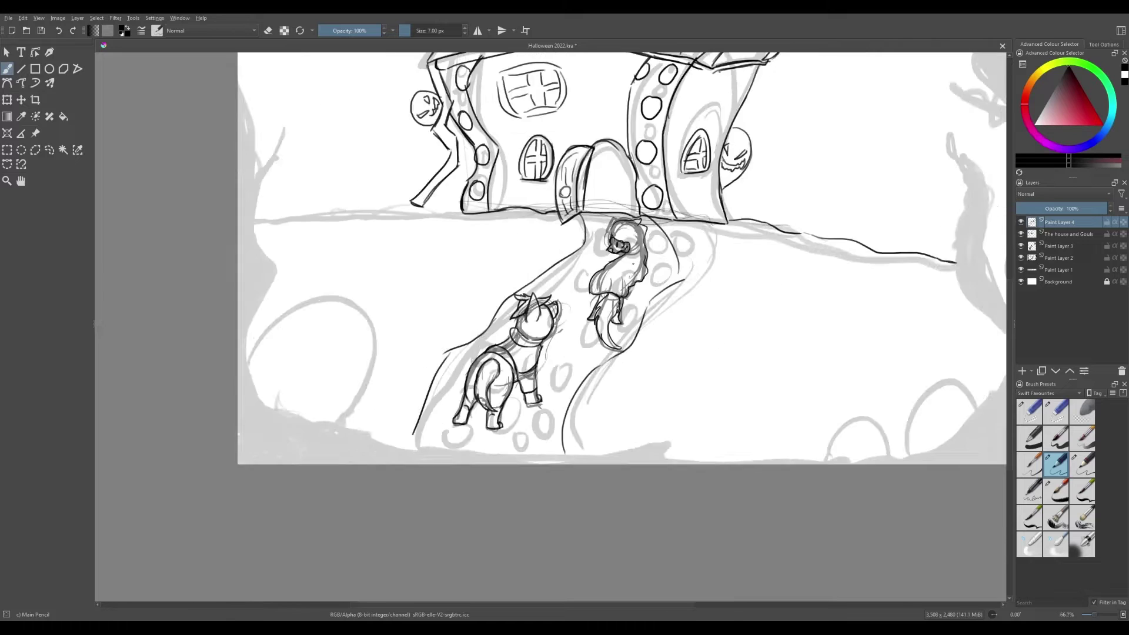
click(1028, 412)
click(1069, 234)
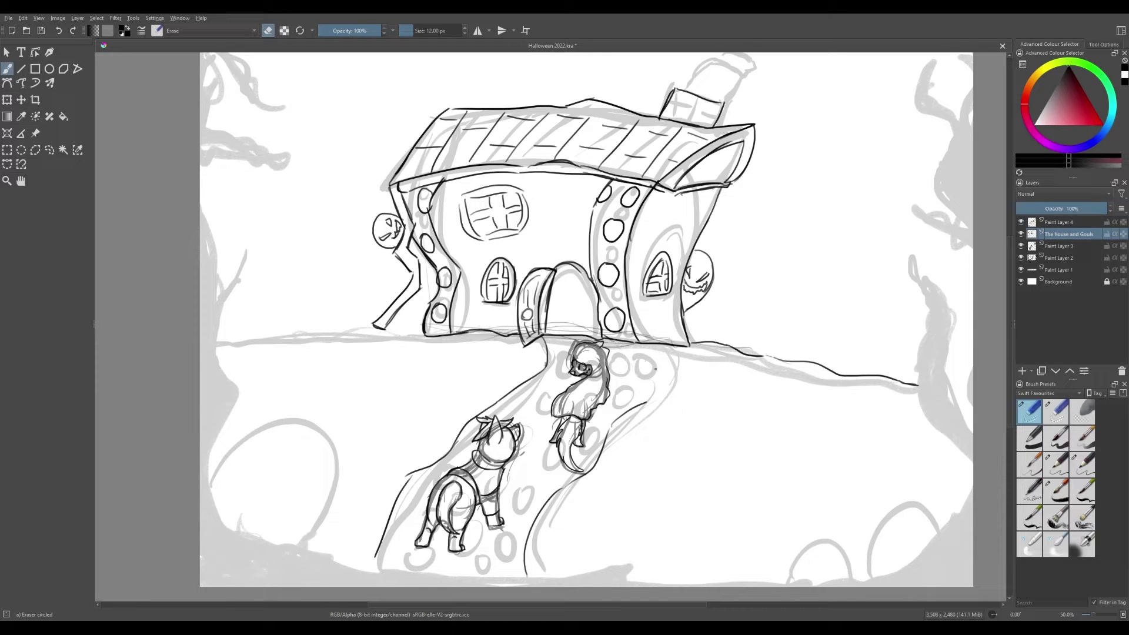
key(slash)
drag(611, 339, 639, 363)
drag(364, 579, 665, 586)
key(slash)
mouse_move(526, 553)
mouse_down()
mouse_move(525, 576)
mouse_move(605, 586)
mouse_up()
key(slash)
mouse_move(410, 586)
mouse_down()
mouse_move(365, 573)
mouse_move(464, 586)
mouse_up()
key(slash)
key(slash)
Rename the layer holding the framing tree outlines to "Front background".
click(1032, 246)
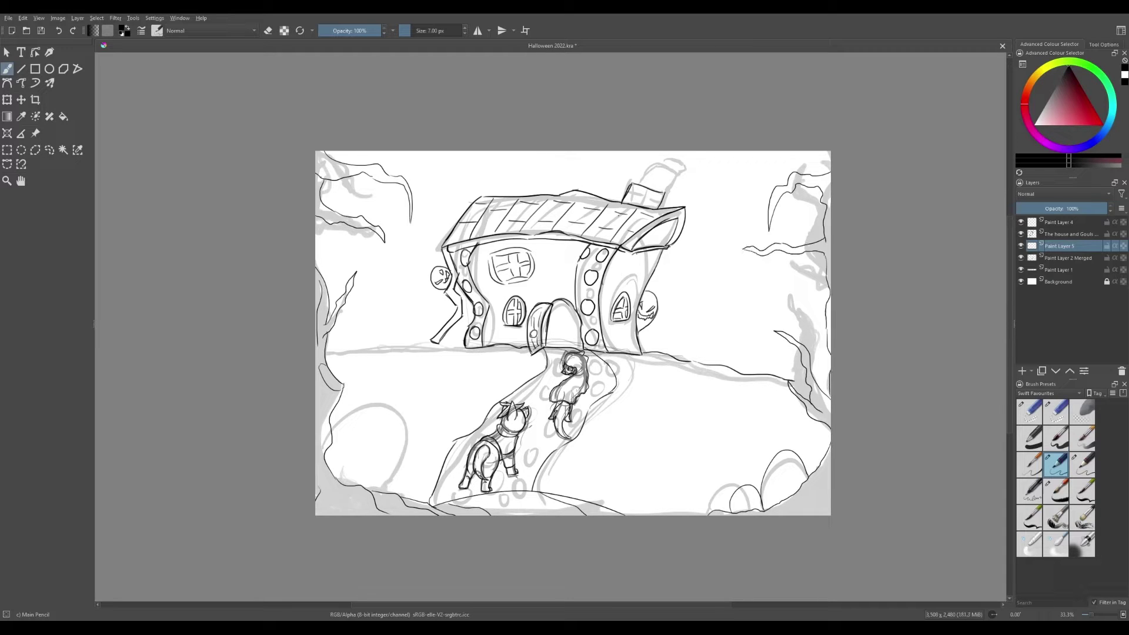
double_click(1058, 245)
text(Far bac)
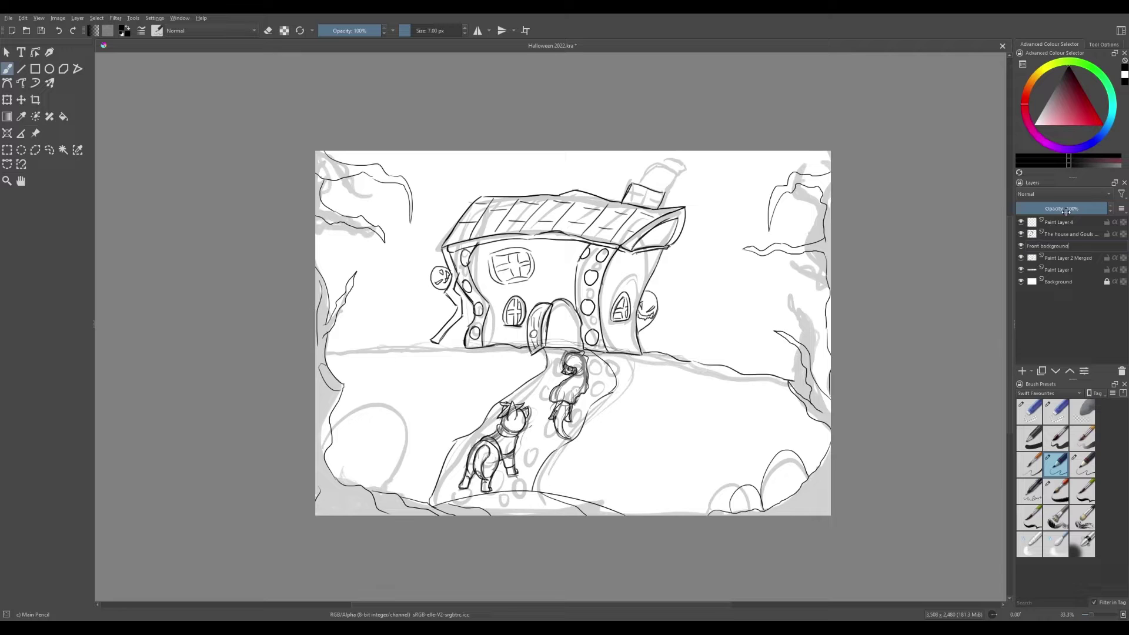
text(kground)
key(Return)
Add a paint layer between the house and Front background layers, and undo the trial tree sketched beside the house.
click(1082, 257)
key(Insert)
click(1074, 233)
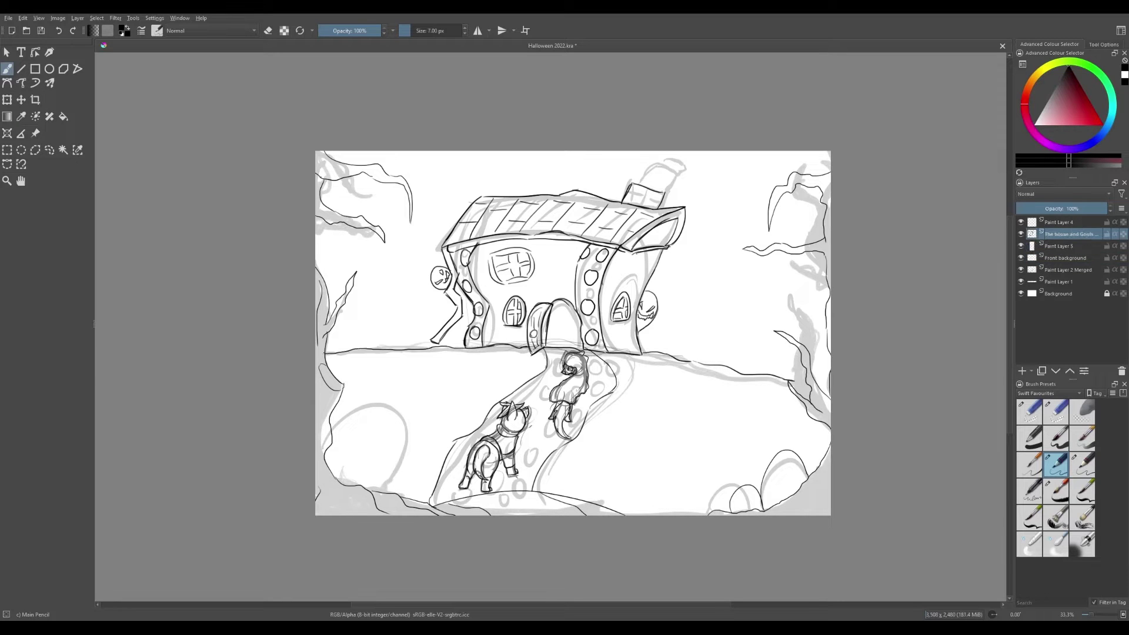
click(1058, 246)
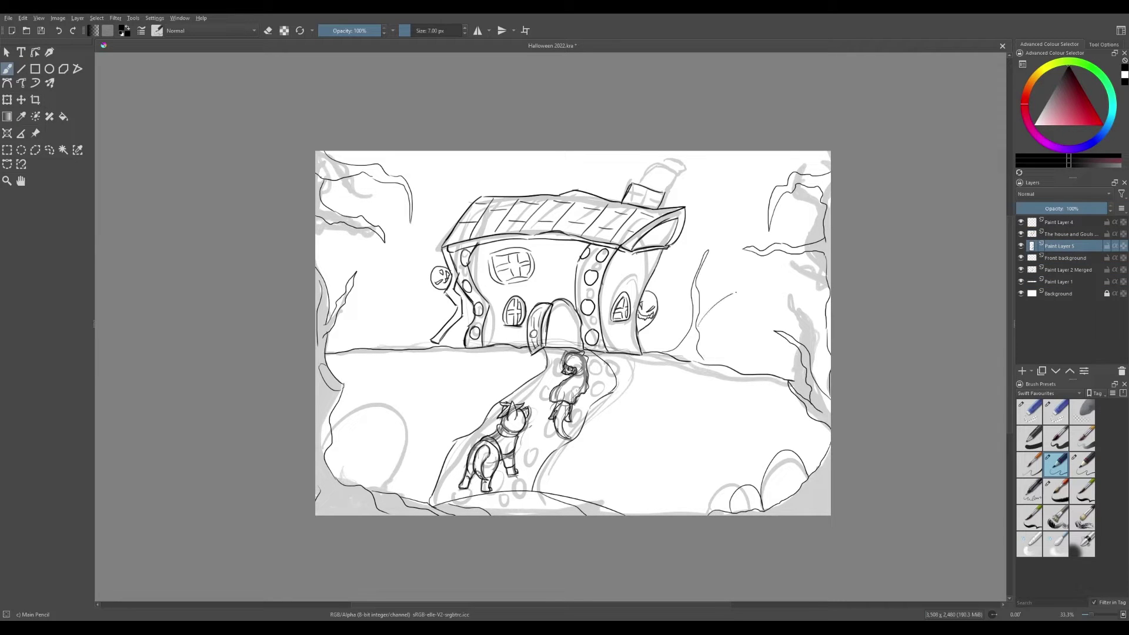
key(ctrl+z)
Delete the rough sketch layers Paint Layer 2 Merged and Paint Layer 1 together with Paint Layer 4.
click(1067, 269)
shift+click(1058, 281)
key(shift+Delete)
key(ctrl+plus)
key(shift+Delete)
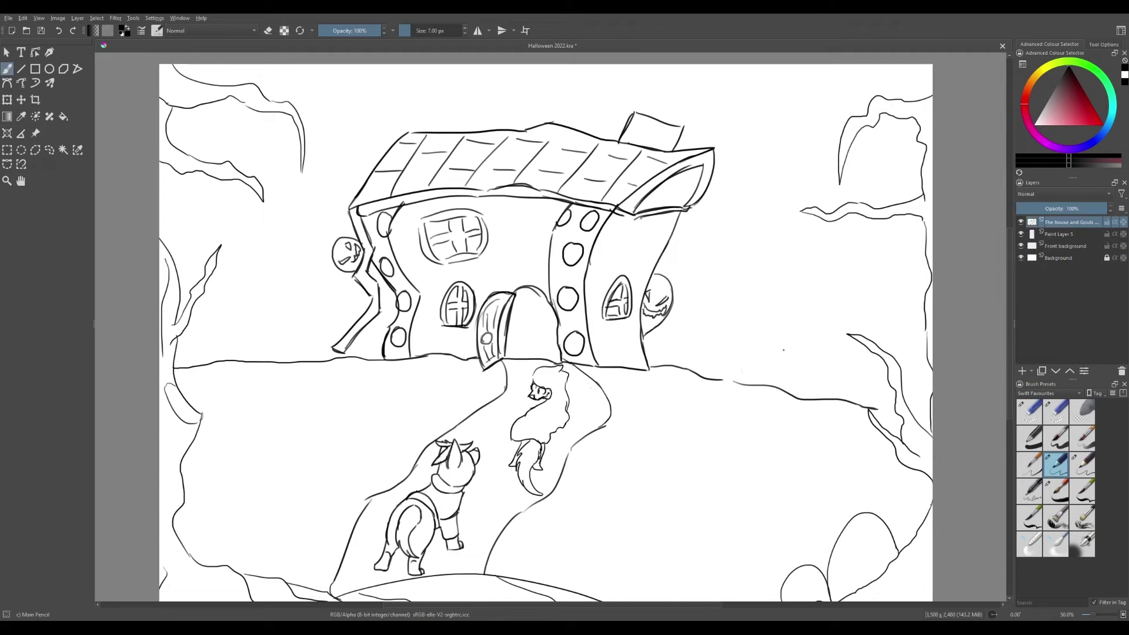
Block in the whole house in dark purple with the Bristles paint brush on a new layer.
key(Insert)
click(1072, 72)
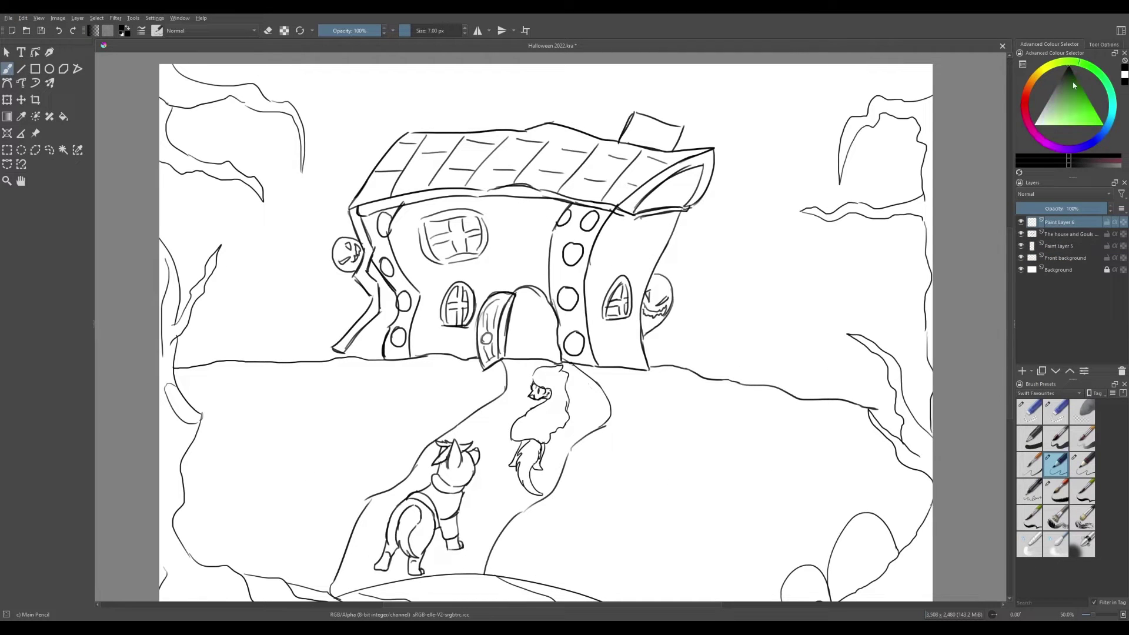
click(1028, 517)
mouse_move(721, 433)
mouse_down()
mouse_move(652, 522)
mouse_move(582, 447)
mouse_up()
key(ctrl+z)
click(1082, 491)
click(1063, 79)
mouse_move(612, 247)
mouse_down()
mouse_move(509, 268)
mouse_move(376, 353)
mouse_move(529, 135)
mouse_move(664, 329)
mouse_move(529, 353)
mouse_up()
Place the house line art above the purple paint and fill the gaps above the roof with the same purple.
click(1056, 465)
key(Page_Up)
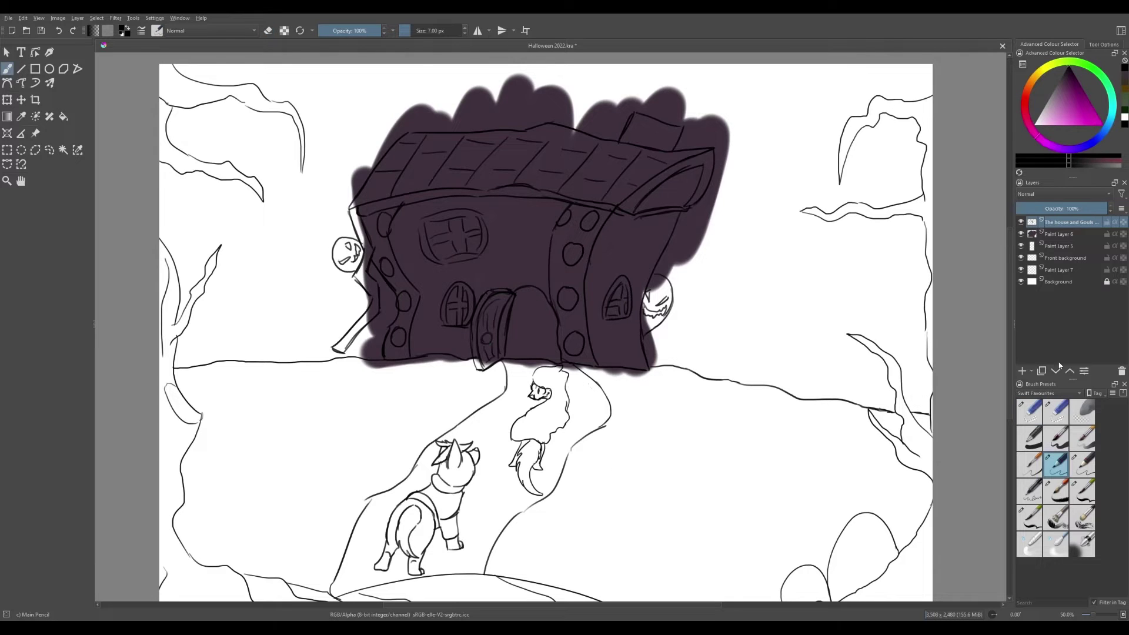
ctrl+click(517, 176)
click(1058, 234)
click(1082, 491)
drag(423, 106, 682, 100)
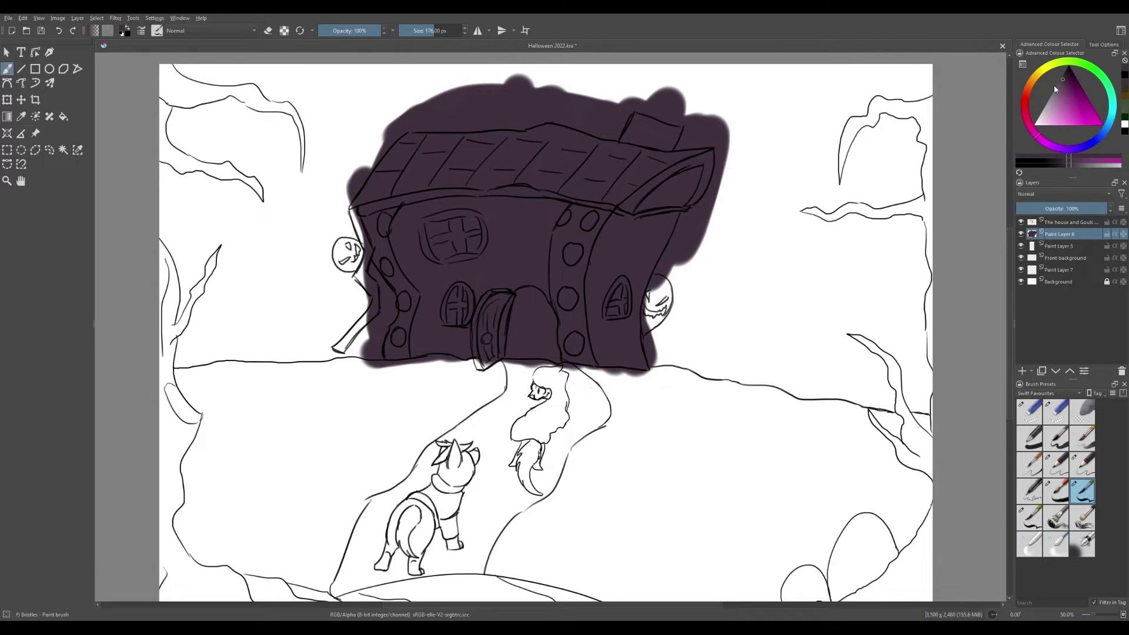
Add a new paint layer and move the Front background line art above it.
key(d)
key(Insert)
drag(188, 94, 247, 165)
drag(1065, 269, 1066, 240)
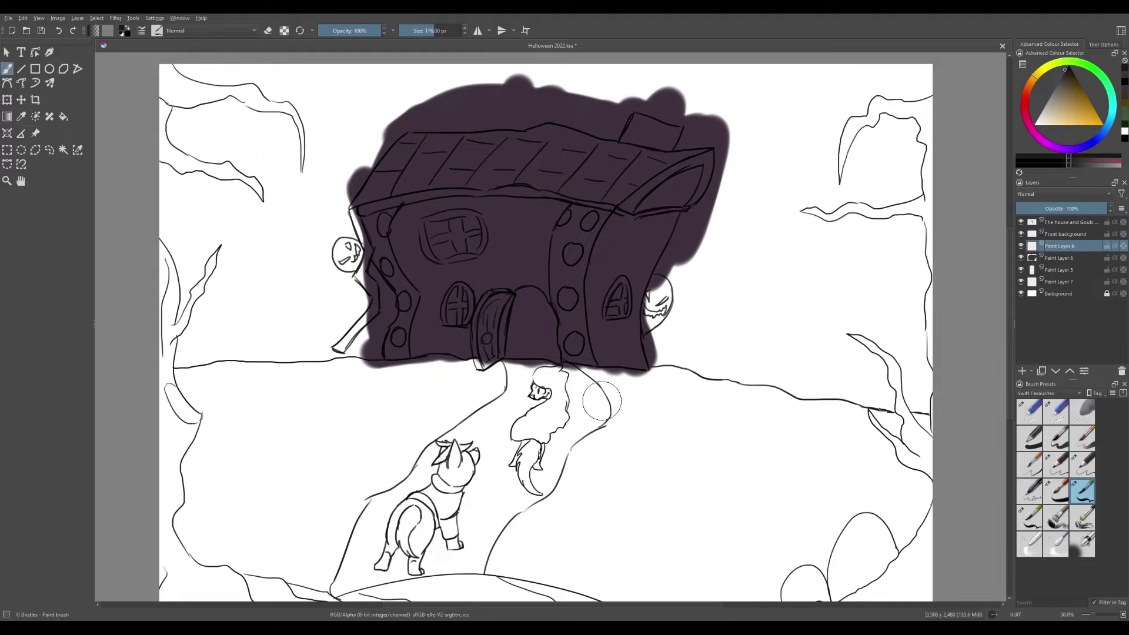
Block in the framing trees on both sides in near-black and the rounded bushes beside the right tree in dark grey.
mouse_move(265, 88)
mouse_down()
mouse_move(177, 282)
mouse_move(194, 582)
mouse_up()
drag(893, 588, 870, 306)
key(ctrl+z)
key(d)
drag(894, 588, 858, 94)
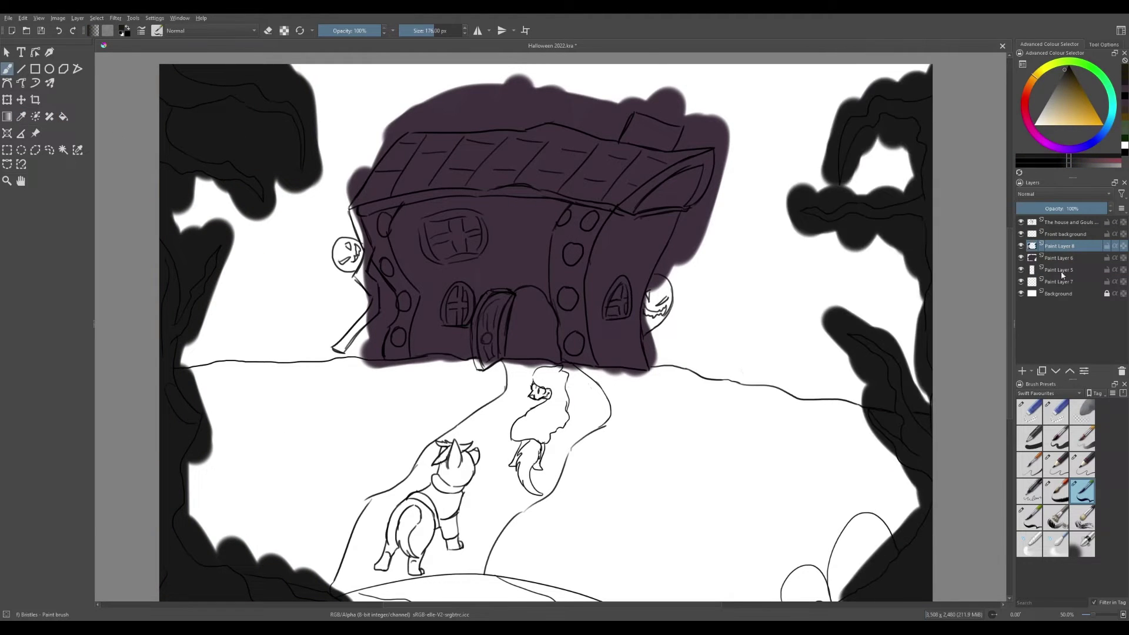
click(1044, 162)
drag(849, 534, 823, 576)
Select the area outside the tree outlines, erase the overspilled paint on Paint Layer 8, and clear the selection.
click(1064, 234)
click(63, 150)
click(839, 322)
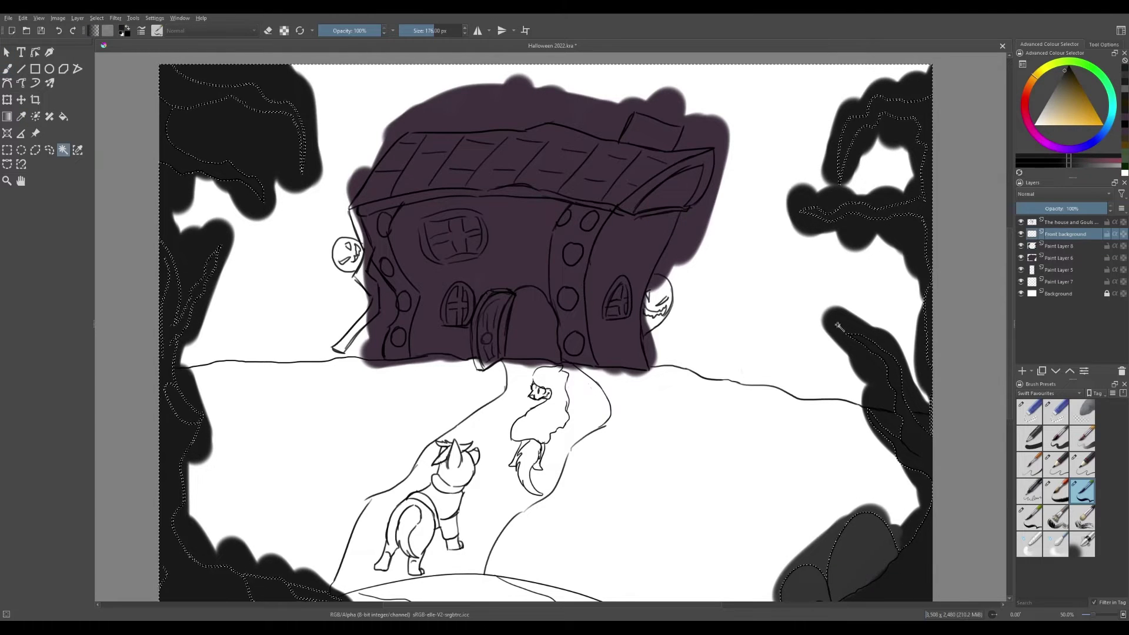
click(1059, 246)
click(1028, 411)
mouse_move(935, 304)
mouse_down()
mouse_move(870, 353)
mouse_move(881, 424)
mouse_move(813, 149)
mouse_move(835, 176)
mouse_up()
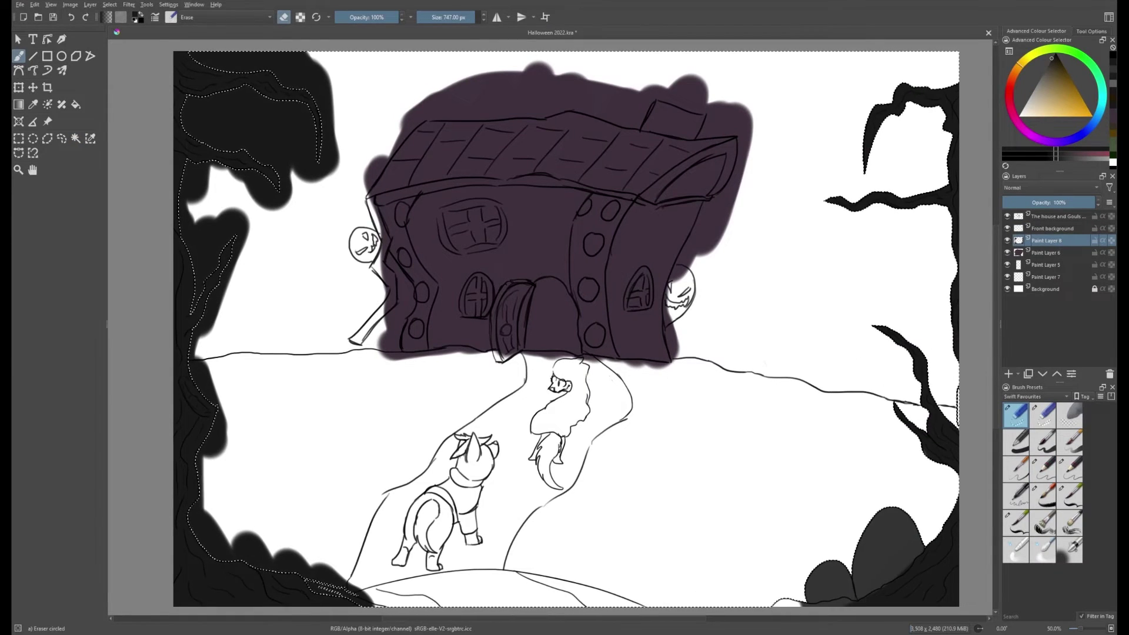
drag(265, 135, 300, 523)
key(ctrl+shift+a)
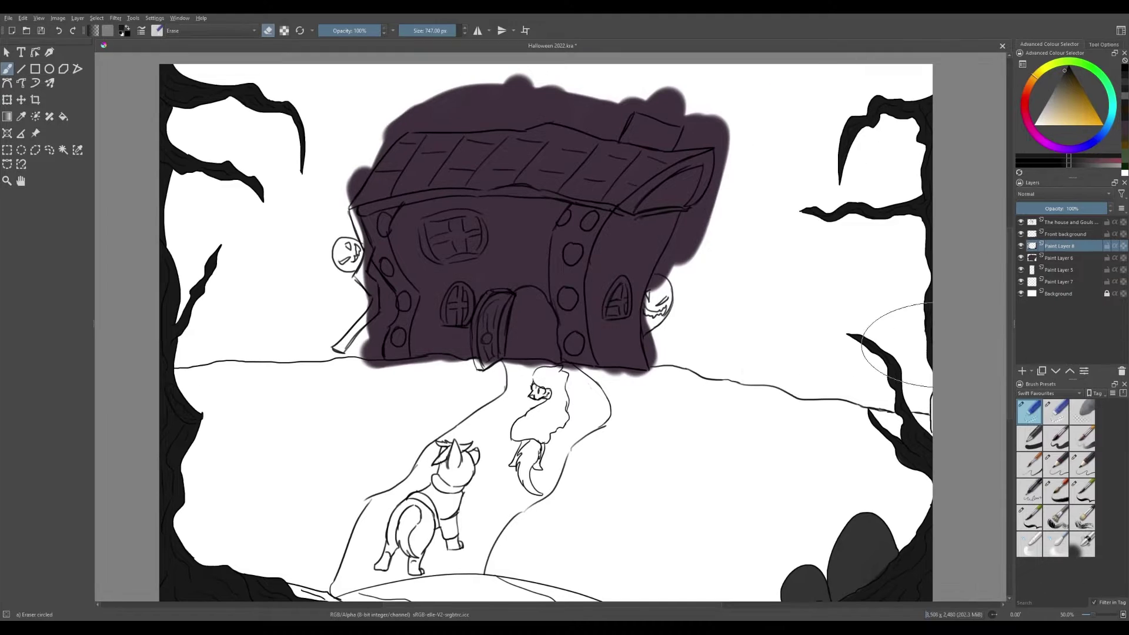
Fill the unpainted root of the left tree in near-black with a smaller Bristles paint brush.
click(1071, 495)
click(1053, 228)
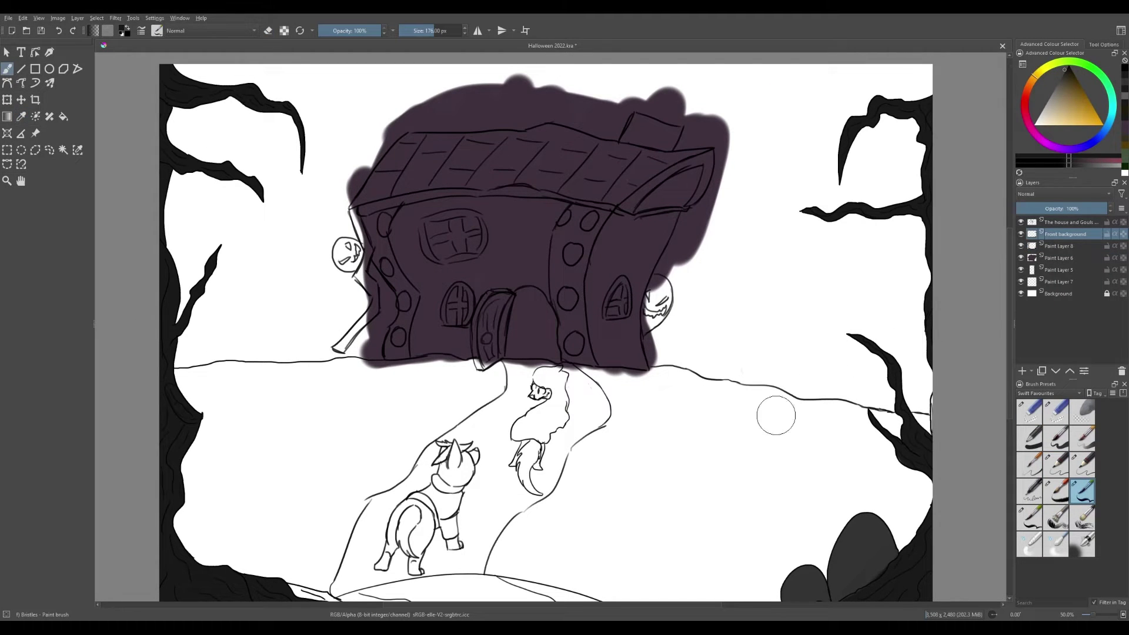
key(bracketleft)
key(bracketleft)
key(bracketleft)
key(Page_Down)
Draw inner border lines along both path edges and fill the path with paving stones using the Main Pencil on the house layer.
click(1055, 465)
click(1069, 222)
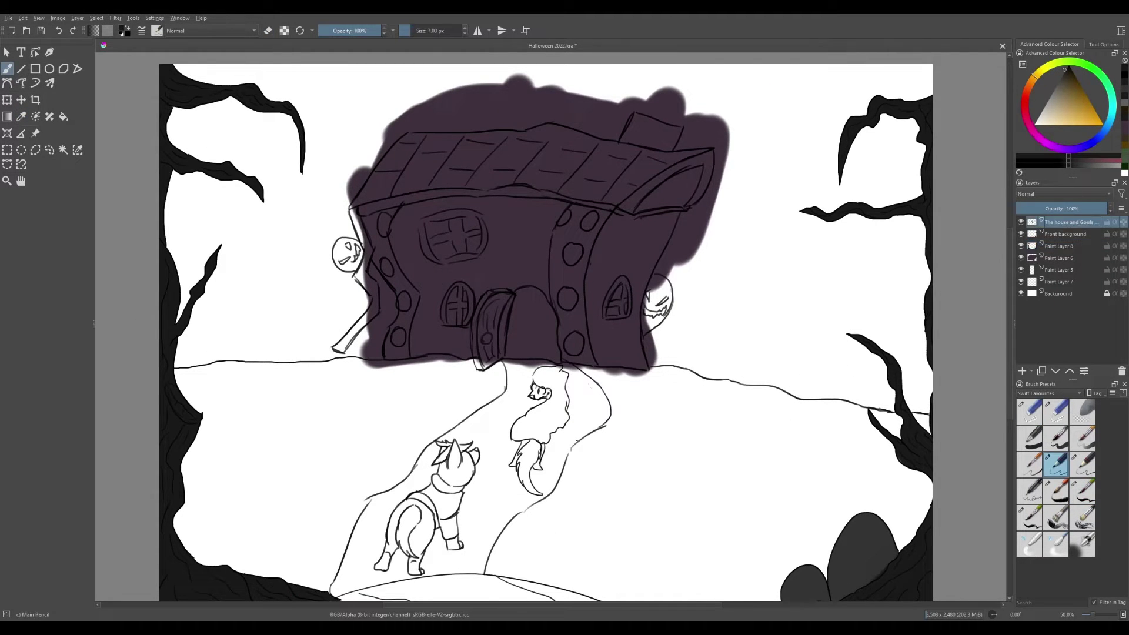
drag(385, 501, 354, 575)
drag(419, 462, 398, 494)
drag(501, 405, 450, 439)
drag(515, 362, 509, 397)
drag(515, 500, 474, 568)
drag(547, 470, 585, 425)
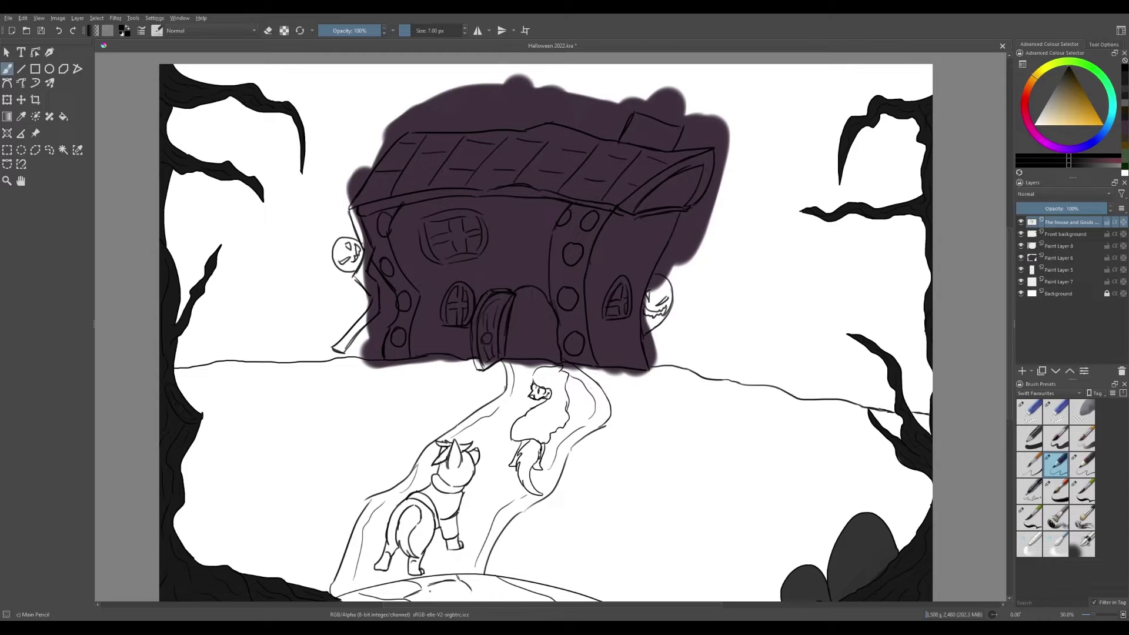
drag(357, 570, 388, 570)
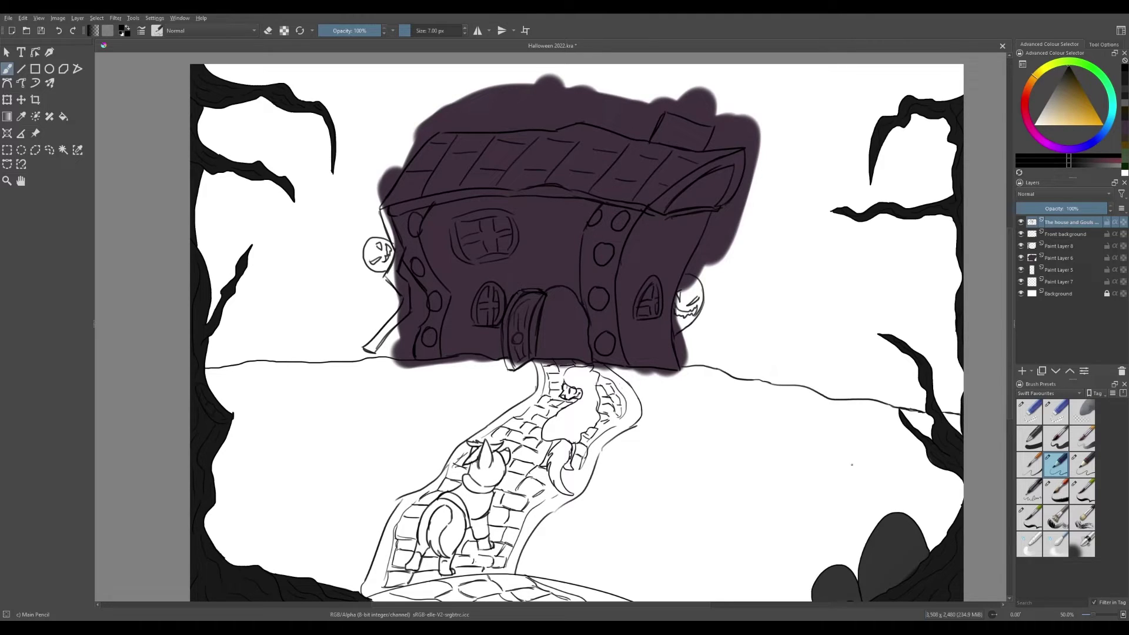
Add a layer above the house paint and colour the leaning beam at the house's left side dark purple.
click(1058, 257)
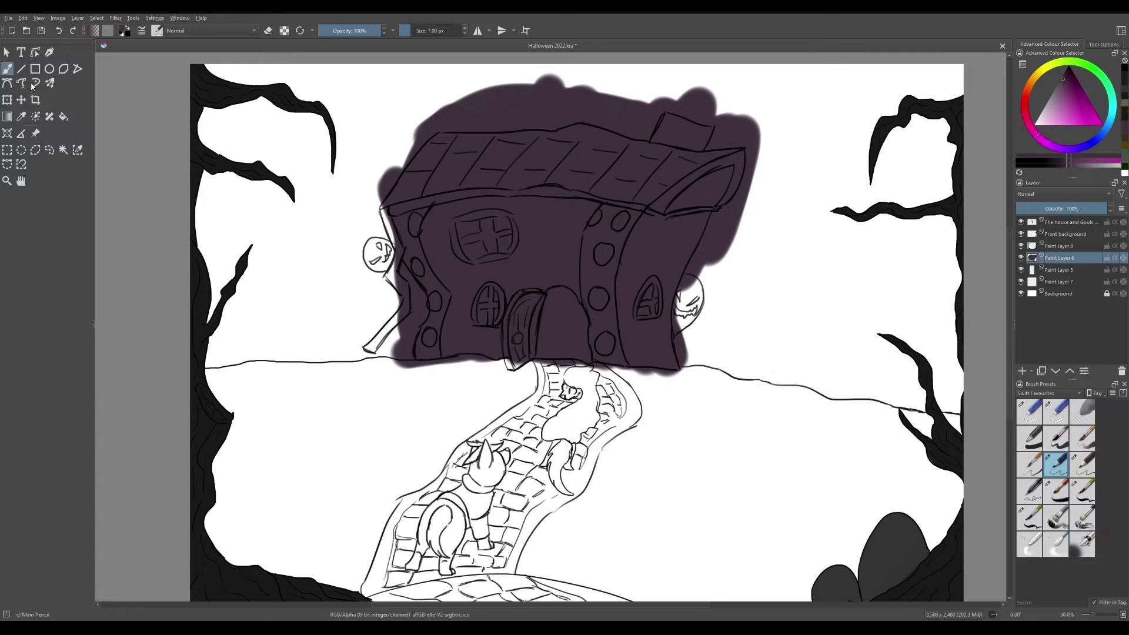
click(1029, 412)
key(Insert)
key(slash)
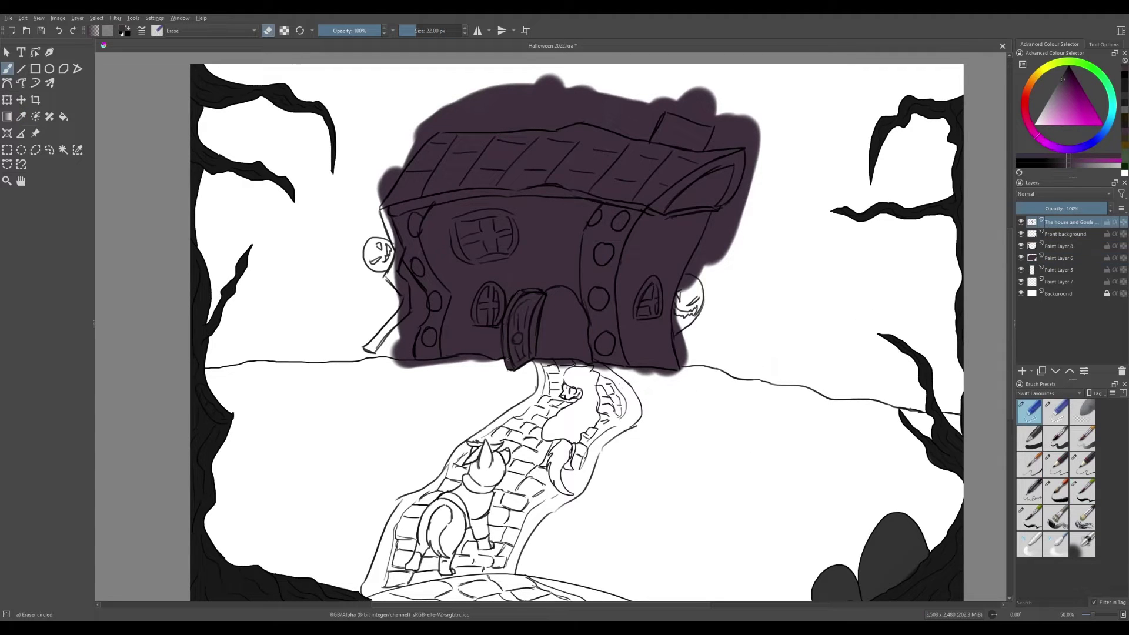
mouse_move(364, 352)
mouse_down()
mouse_move(404, 265)
mouse_move(382, 203)
mouse_up()
Paint both ghoul heads beside the house in muted teal green.
click(1115, 104)
click(1064, 90)
drag(685, 281, 694, 327)
drag(371, 241, 383, 268)
Hide the Front background layer and draw a row of rounded slabs along the path's left side on a new layer.
click(1056, 464)
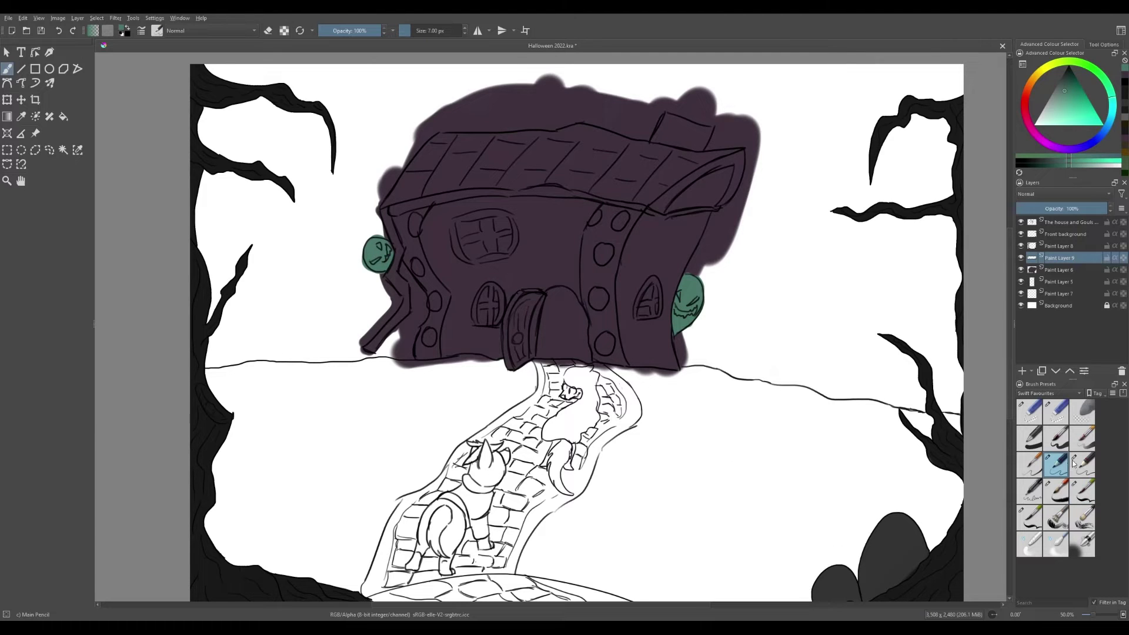
click(1067, 222)
click(1021, 234)
click(1051, 234)
key(Insert)
key(d)
drag(357, 464, 305, 573)
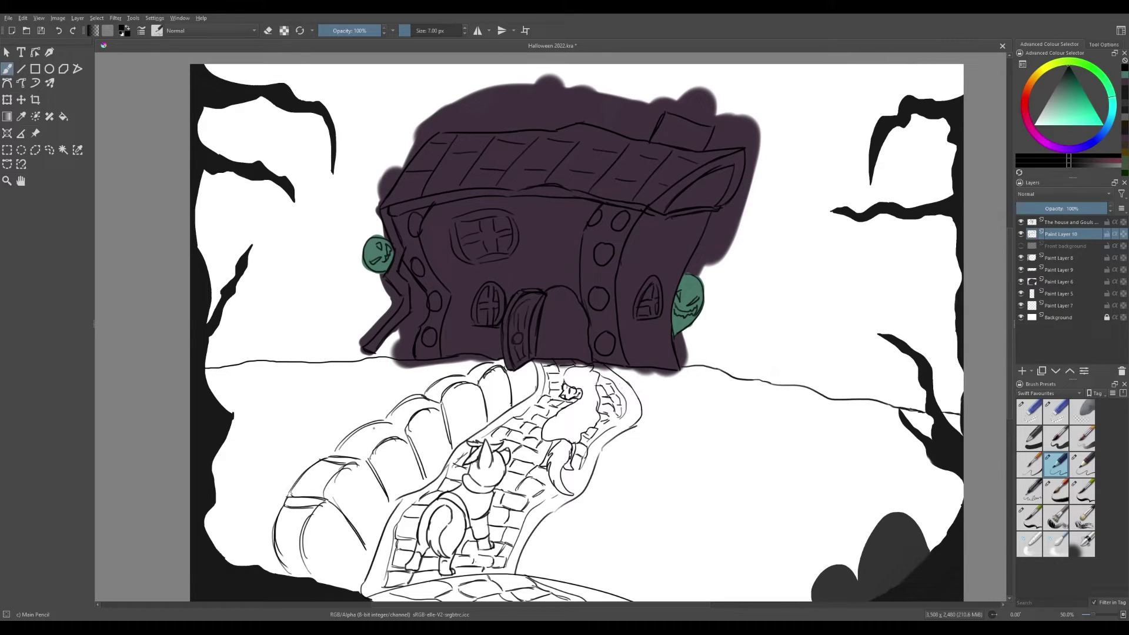
Draw rounded slabs along the path's right side, from the house down to the mound in the foreground.
mouse_move(520, 568)
mouse_down()
mouse_move(569, 558)
mouse_move(603, 477)
mouse_up()
drag(591, 488, 661, 395)
drag(629, 362, 667, 451)
drag(667, 452, 592, 537)
mouse_move(546, 582)
mouse_down()
mouse_move(609, 529)
mouse_move(685, 600)
mouse_up()
drag(612, 517, 558, 519)
drag(527, 579, 685, 588)
drag(692, 546, 738, 554)
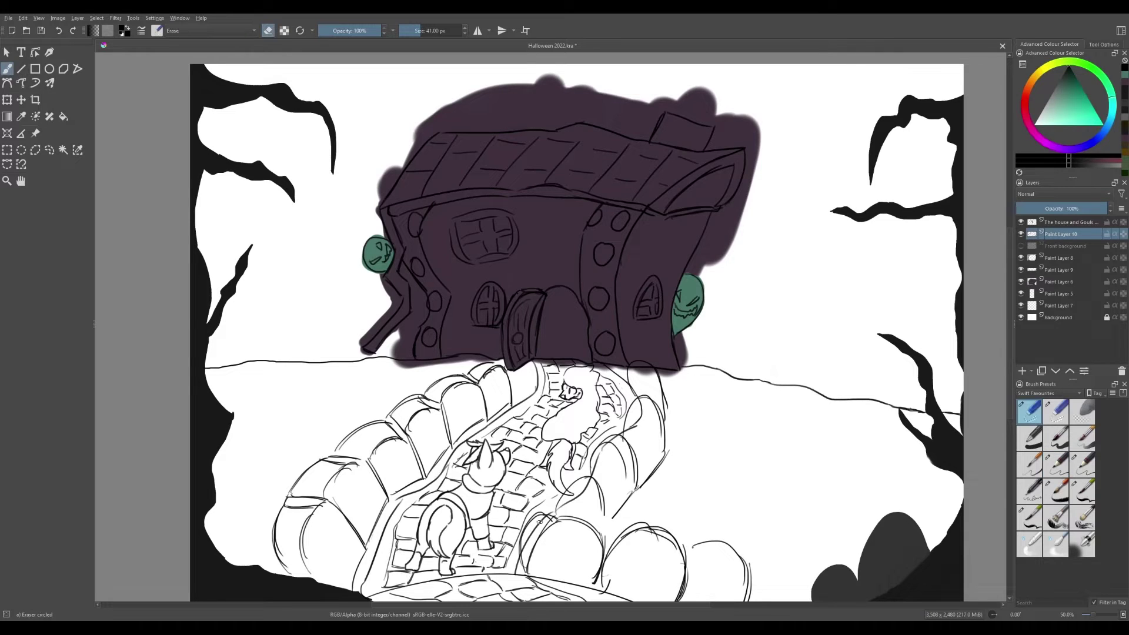
Erase the overlapping lines between the middle slabs on the path's right side.
key(Page_Up)
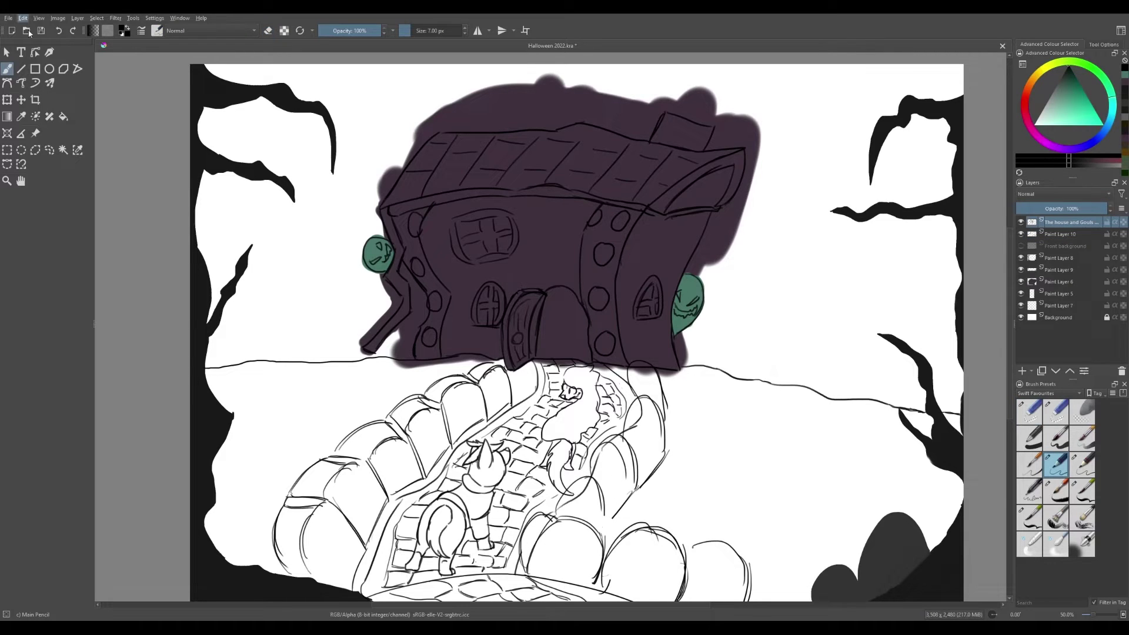
key(Page_Down)
key(e)
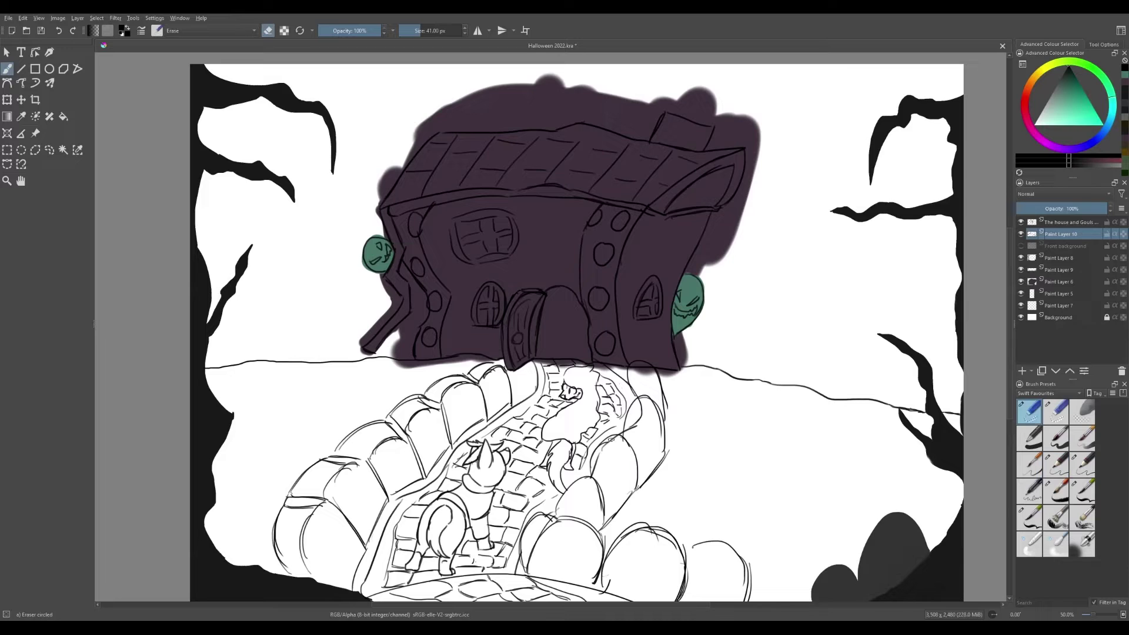
click(1056, 465)
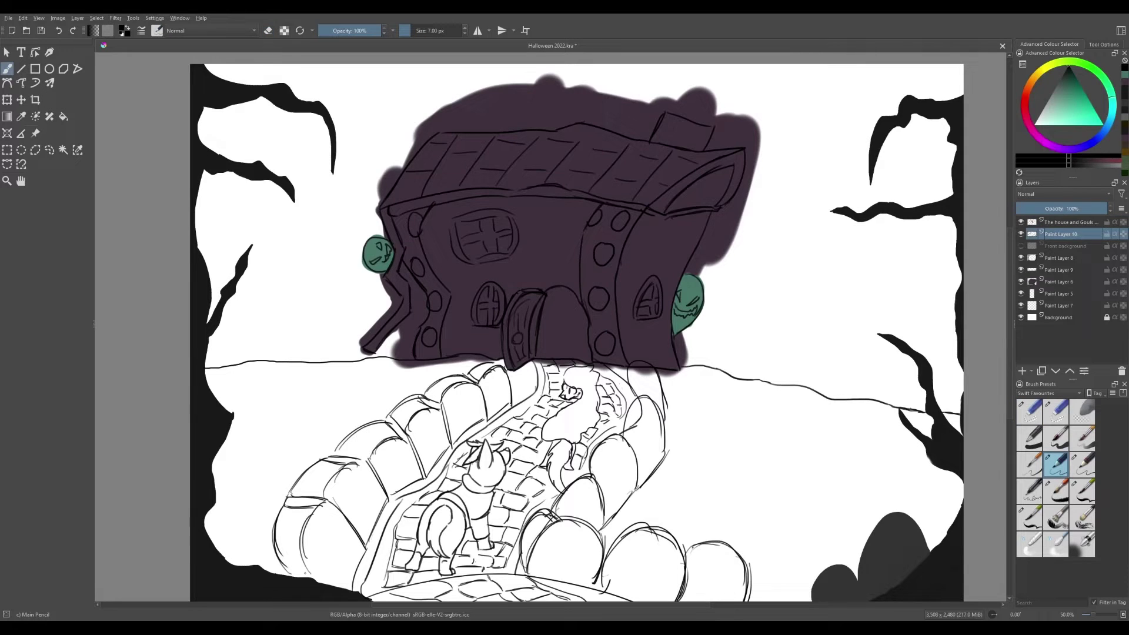
Add side edges to the slabs on the path's right side to give them thickness.
drag(605, 527, 591, 589)
drag(682, 546, 670, 599)
drag(696, 543, 682, 599)
mouse_move(747, 558)
mouse_down()
mouse_move(764, 566)
mouse_move(623, 558)
mouse_up()
Undo the last erasures on the two outermost slabs beside the path's near end.
key(e)
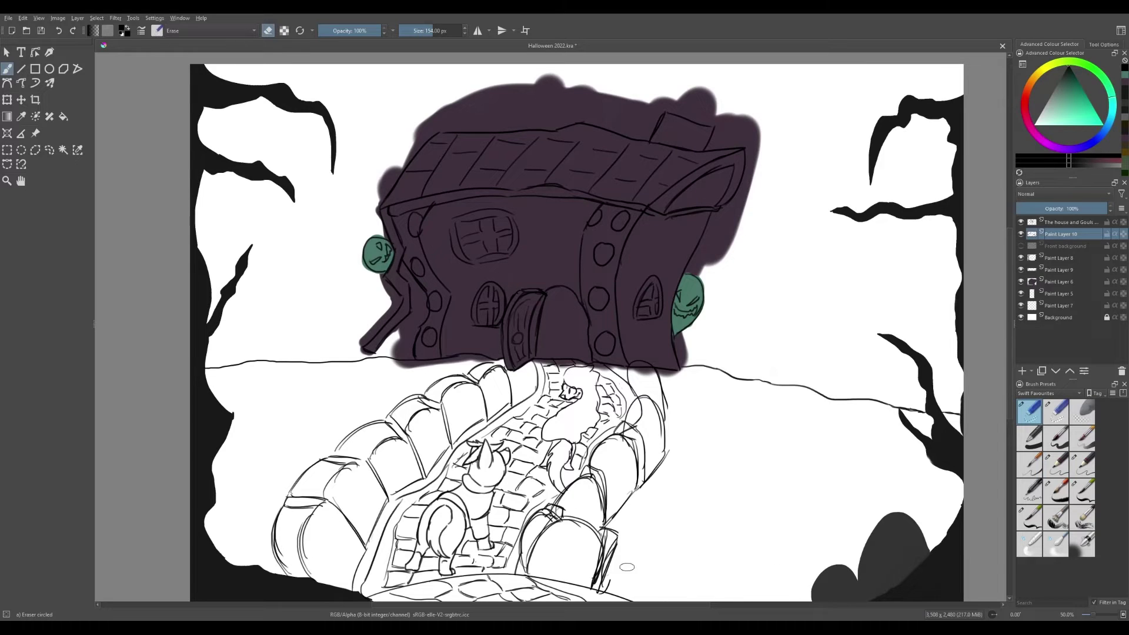
key(e)
key(ctrl+z)
key(ctrl+z)
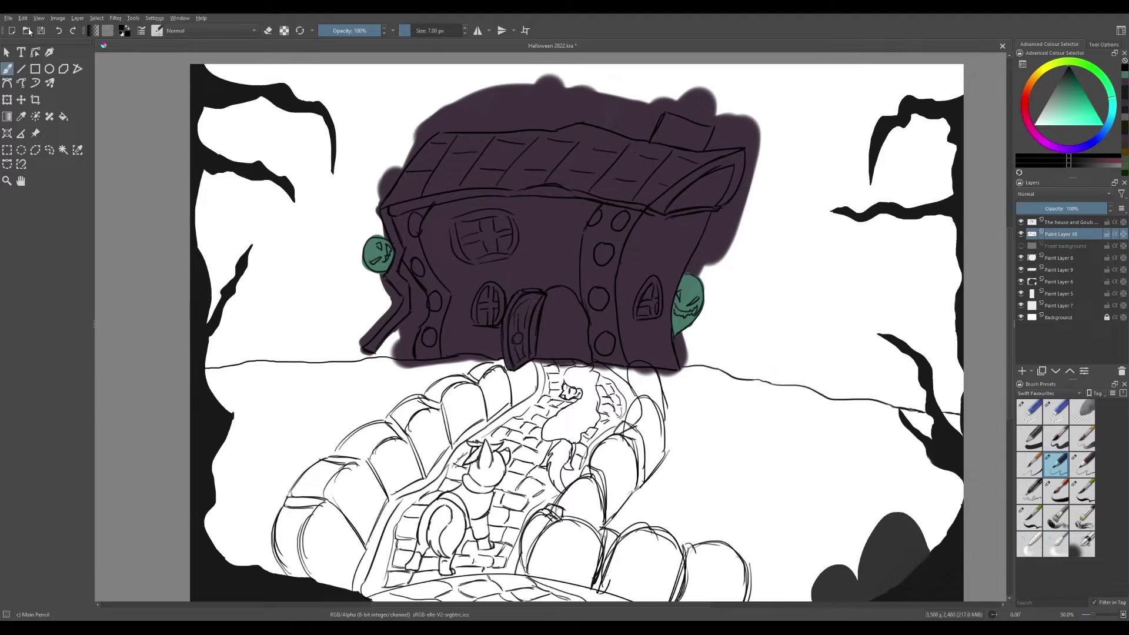
Draw the trunks of background trees on both sides of the house on Paint Layer 7 with the Bristles-1 Details brush.
click(1029, 518)
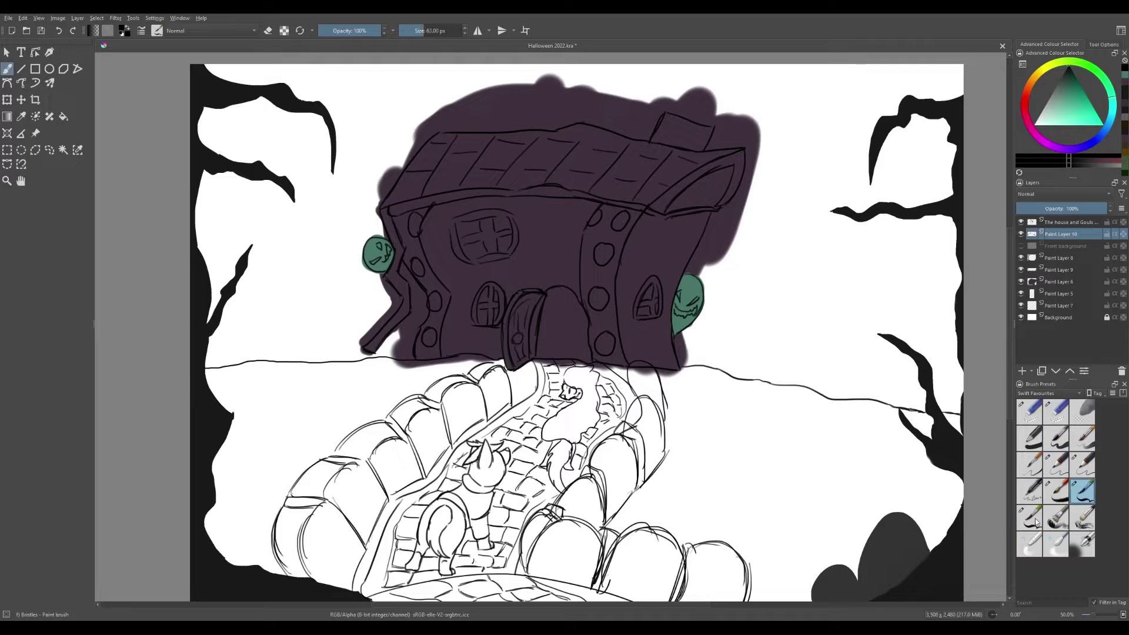
click(1058, 305)
drag(262, 66, 288, 345)
drag(320, 65, 338, 277)
drag(767, 66, 784, 315)
drag(829, 66, 821, 382)
drag(609, 66, 595, 91)
mouse_move(834, 66)
mouse_down()
mouse_move(823, 385)
mouse_move(831, 270)
mouse_move(791, 369)
mouse_up()
mouse_move(837, 238)
mouse_down()
mouse_move(846, 388)
mouse_move(910, 241)
mouse_up()
mouse_move(856, 66)
mouse_down()
mouse_move(840, 212)
mouse_move(823, 135)
mouse_up()
Fill in the larger background tree left of the house in black and add its side branches.
drag(288, 219, 317, 345)
mouse_move(291, 232)
mouse_down()
mouse_move(279, 327)
mouse_move(338, 344)
mouse_up()
drag(297, 241, 303, 340)
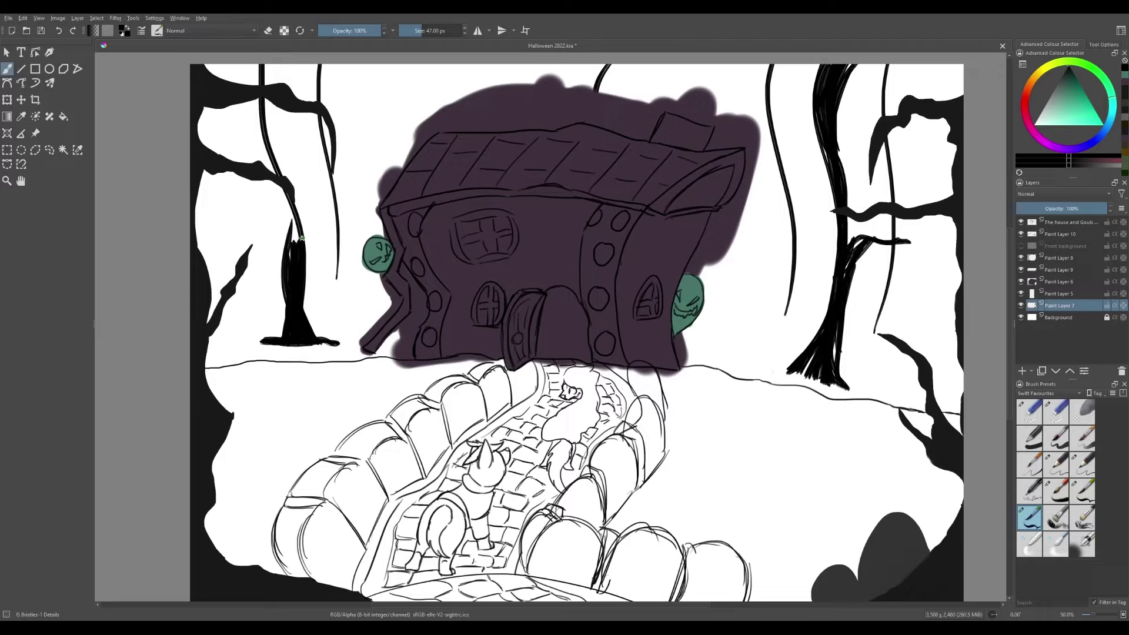
drag(270, 100, 290, 306)
drag(233, 223, 287, 231)
drag(303, 193, 341, 188)
drag(321, 66, 291, 94)
drag(265, 66, 277, 147)
Thicken the background tree closest to the house's right side in black and add its upper branches.
mouse_move(788, 66)
mouse_down()
mouse_move(764, 317)
mouse_move(791, 194)
mouse_up()
mouse_move(788, 273)
mouse_down()
mouse_move(759, 326)
mouse_move(742, 329)
mouse_up()
drag(802, 138, 795, 252)
drag(705, 80, 765, 112)
drag(811, 121, 793, 168)
drag(782, 176, 769, 308)
Thicken and branch the smaller tree left of the house, and trim the base of the tree right of the house.
mouse_move(332, 66)
mouse_down()
mouse_move(341, 282)
mouse_move(327, 103)
mouse_up()
drag(338, 129, 391, 88)
drag(329, 253, 348, 292)
click(1029, 411)
mouse_move(731, 323)
mouse_down()
mouse_move(764, 297)
mouse_move(782, 305)
mouse_up()
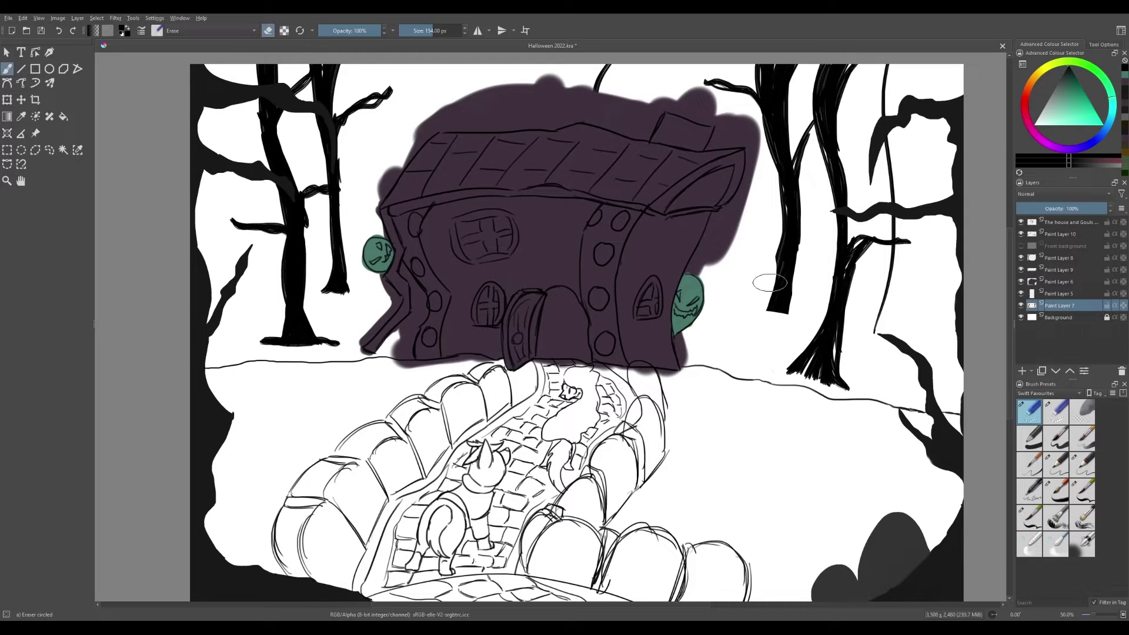
Replace the thin far-right trunk with a thick black branching tree, finishing it with the Bristles-2 Flat Rough brush.
key(/)
drag(899, 325, 891, 123)
click(1056, 517)
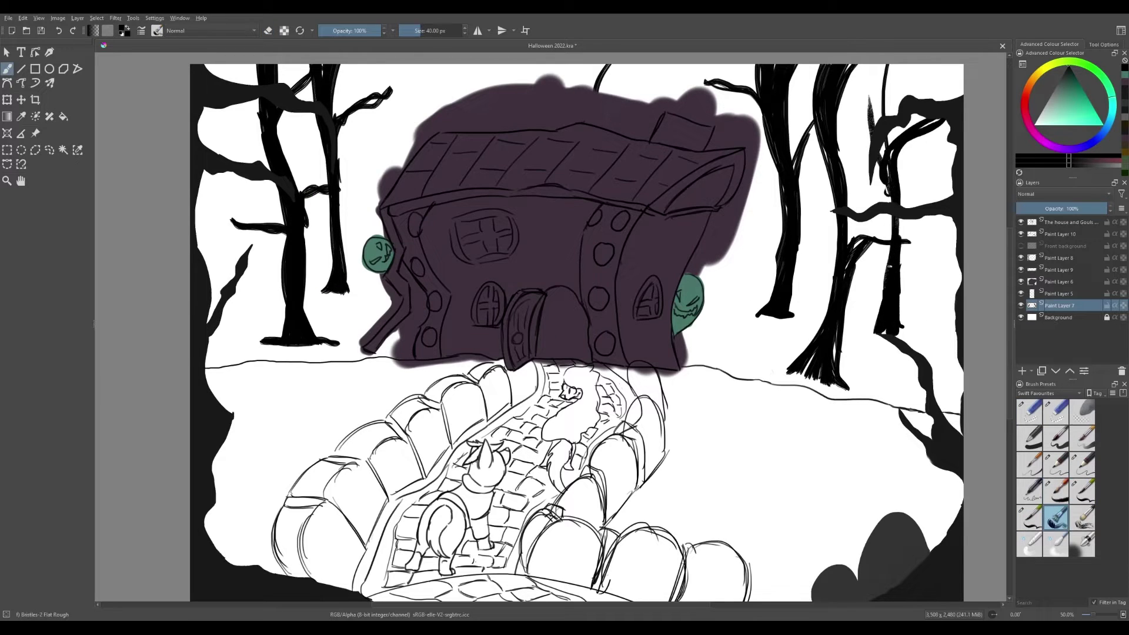
drag(892, 65, 894, 140)
Show the Front background layer's bark and bush line art, then select the top house and ghouls layer with the eraser ready.
key(Page_Up)
key(Page_Up)
key(Page_Up)
key(Page_Up)
key(Page_Up)
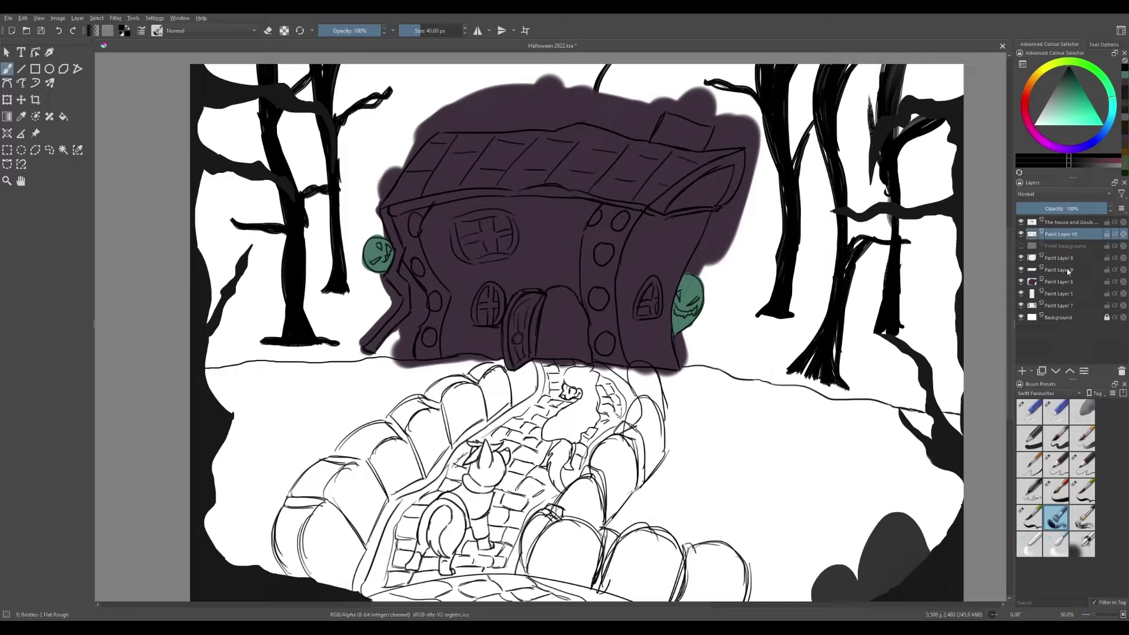
click(1056, 465)
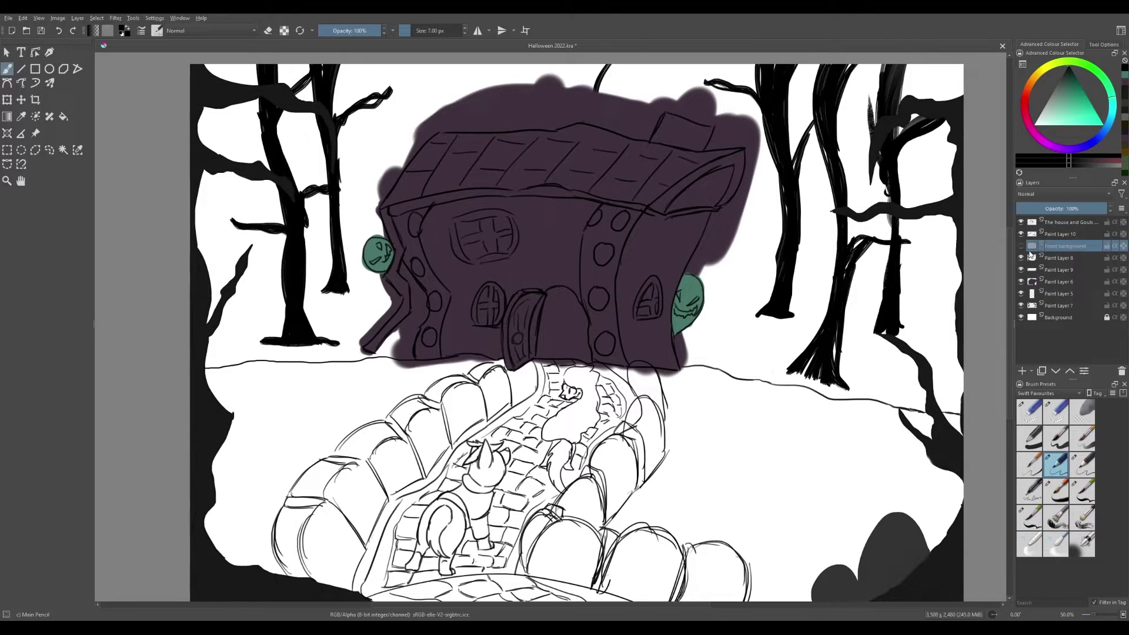
key(Page_Up)
key(e)
key(Page_Up)
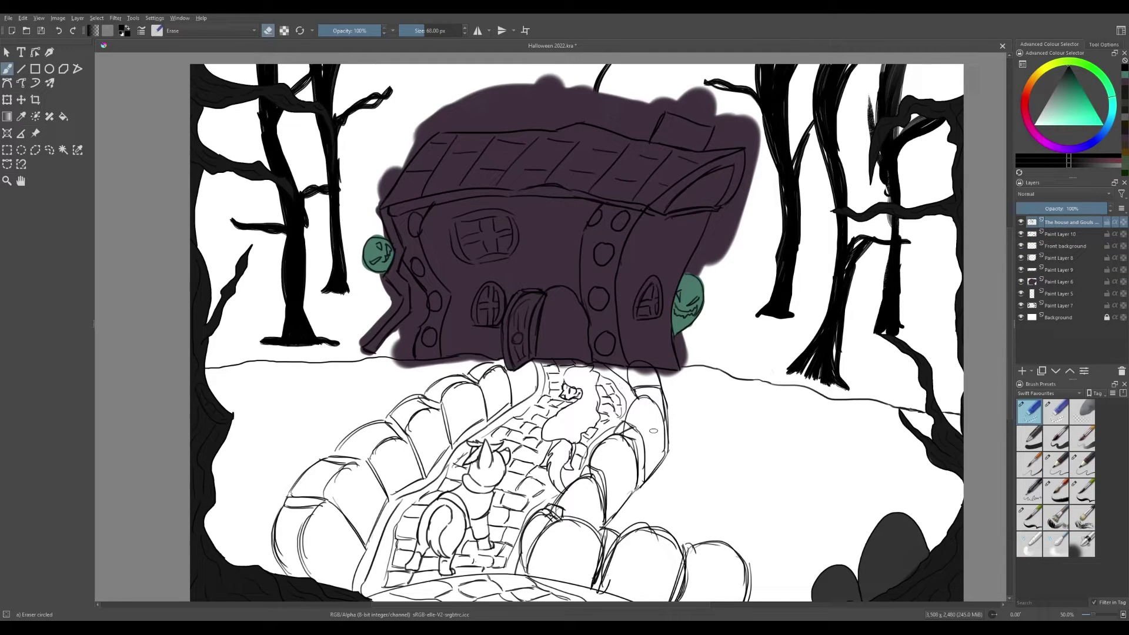
Choose the Bristles-1 Details brush and a dark green, and add a new paint layer above Paint Layer 6 for the grass.
key(Page_Down)
key(Page_Down)
key(Page_Down)
key(Page_Down)
key(Page_Down)
click(1029, 517)
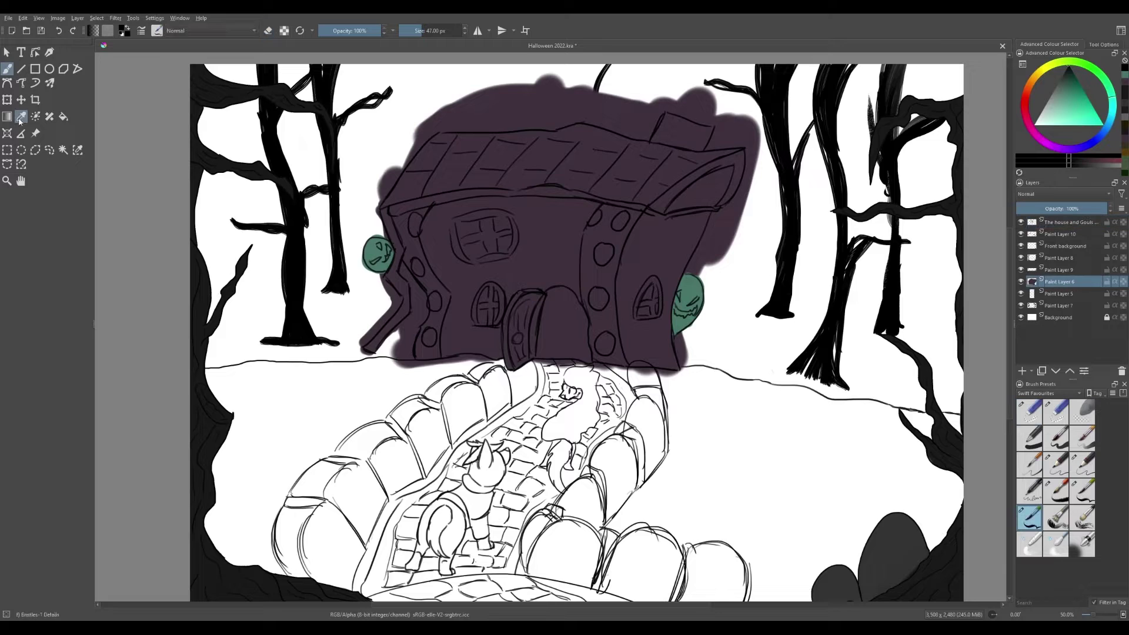
click(21, 116)
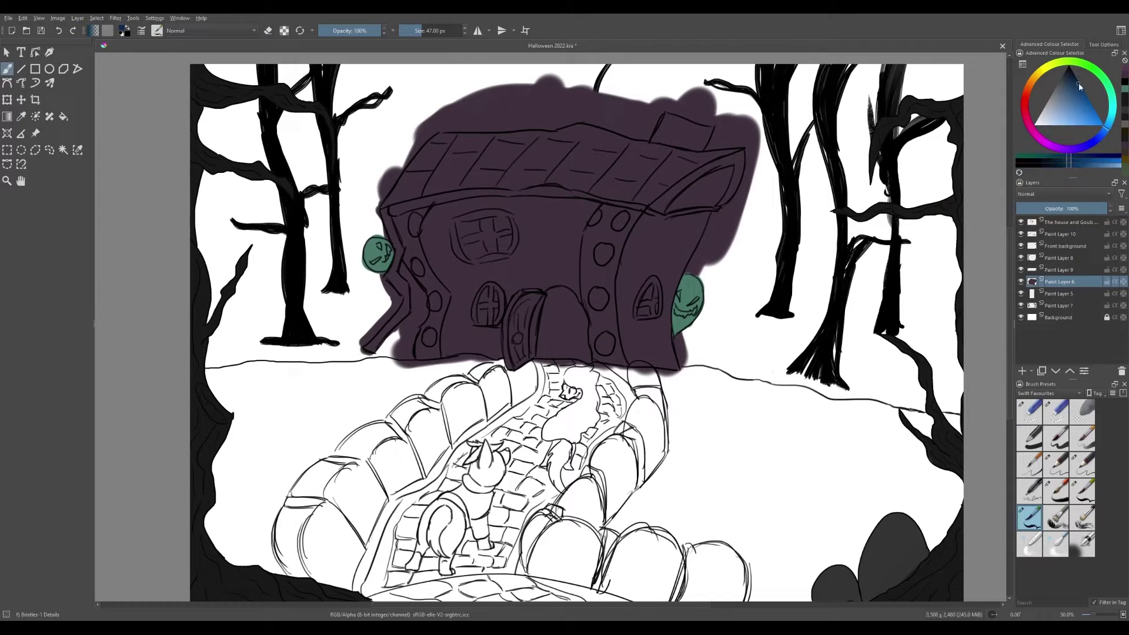
click(1069, 73)
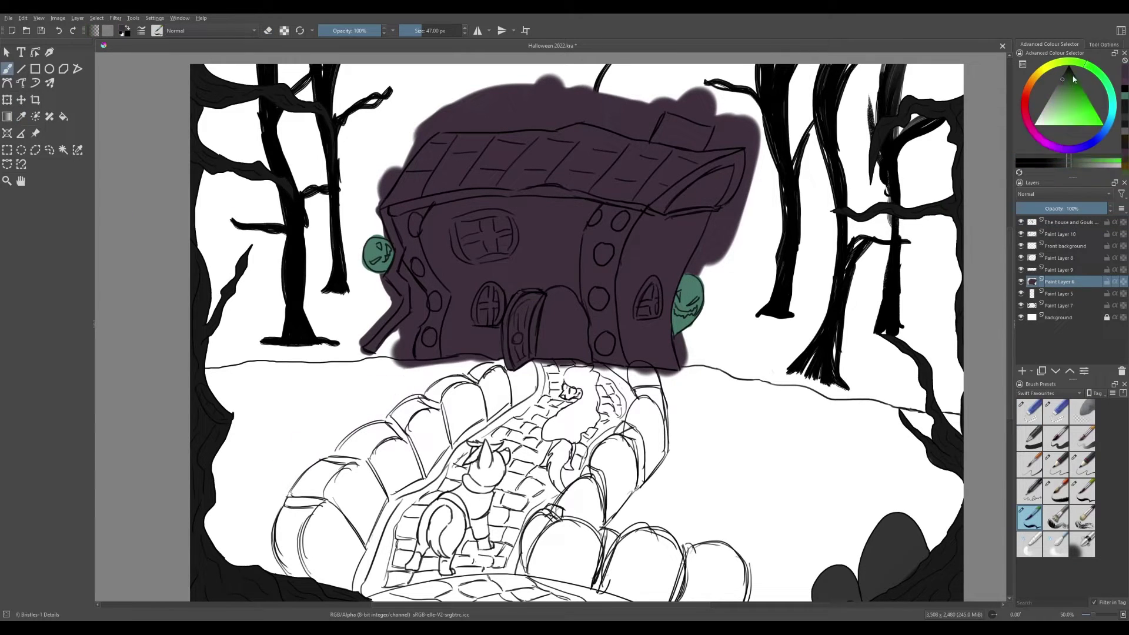
mouse_move(347, 438)
mouse_down()
mouse_move(488, 360)
mouse_move(212, 378)
mouse_move(253, 419)
mouse_up()
key(ctrl+z)
key(Insert)
Merge the house and ghouls layer, Paint Layer 10 and Front background into one layer.
click(1058, 257)
click(1067, 222)
shift+click(1065, 246)
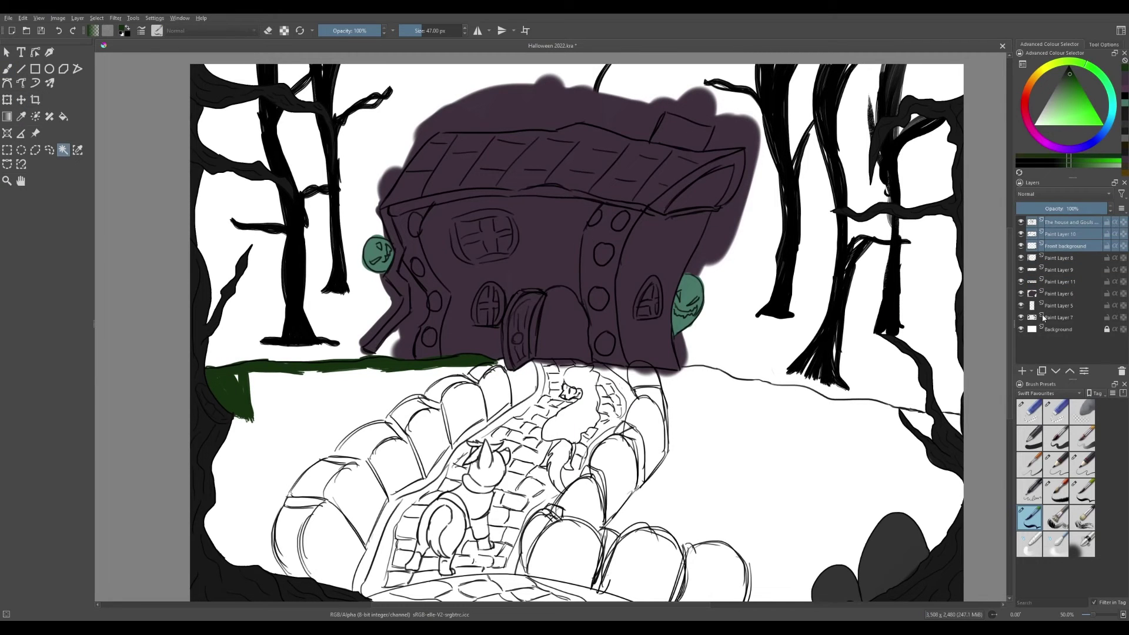
key(ctrl+e)
Paint the ground dark green and the sky dark blue on Paint Layer 11, and raise the black tree layer above Paint Layer 9.
click(1063, 257)
click(1081, 491)
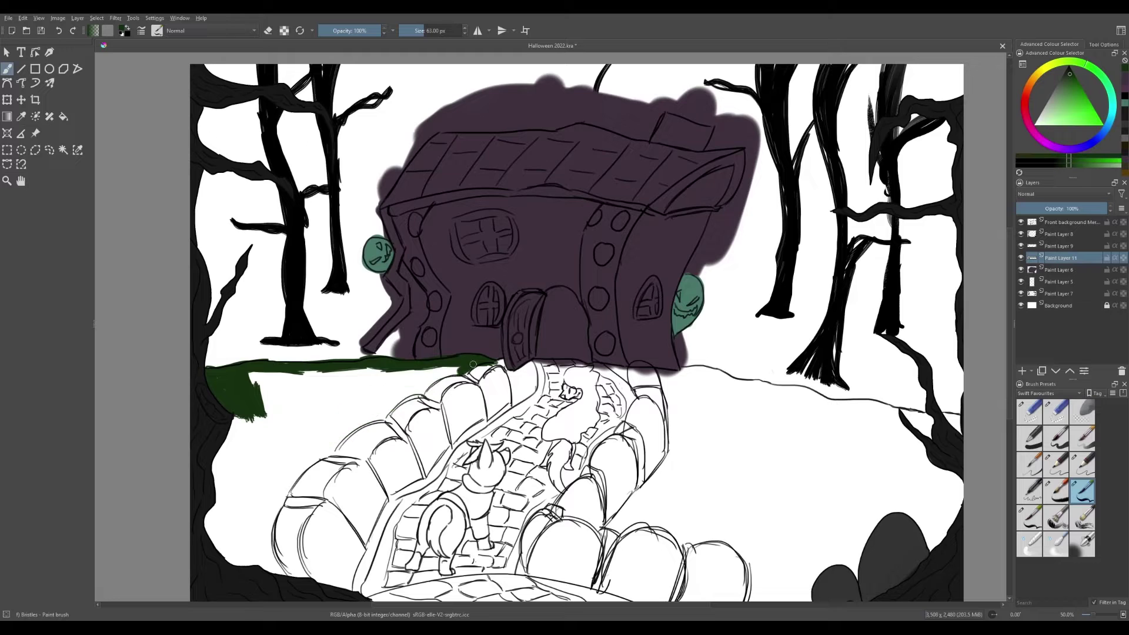
mouse_move(329, 391)
mouse_down()
mouse_move(542, 525)
mouse_move(764, 353)
mouse_move(932, 353)
mouse_up()
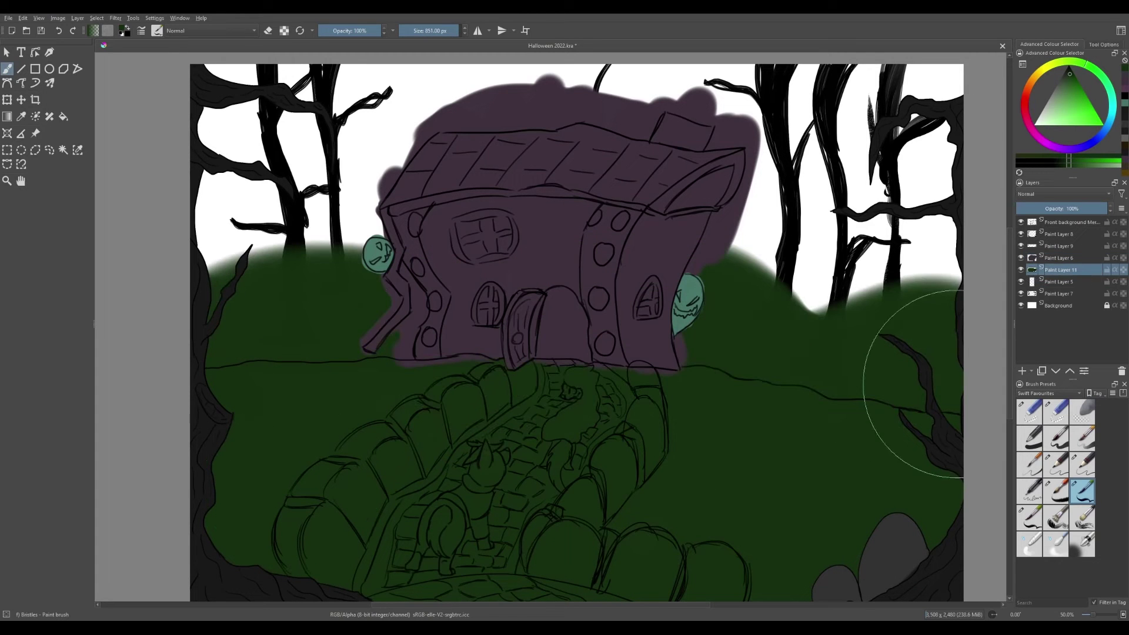
drag(881, 176, 629, 276)
mouse_move(1058, 293)
mouse_down()
mouse_move(1094, 259)
mouse_move(1082, 247)
mouse_up()
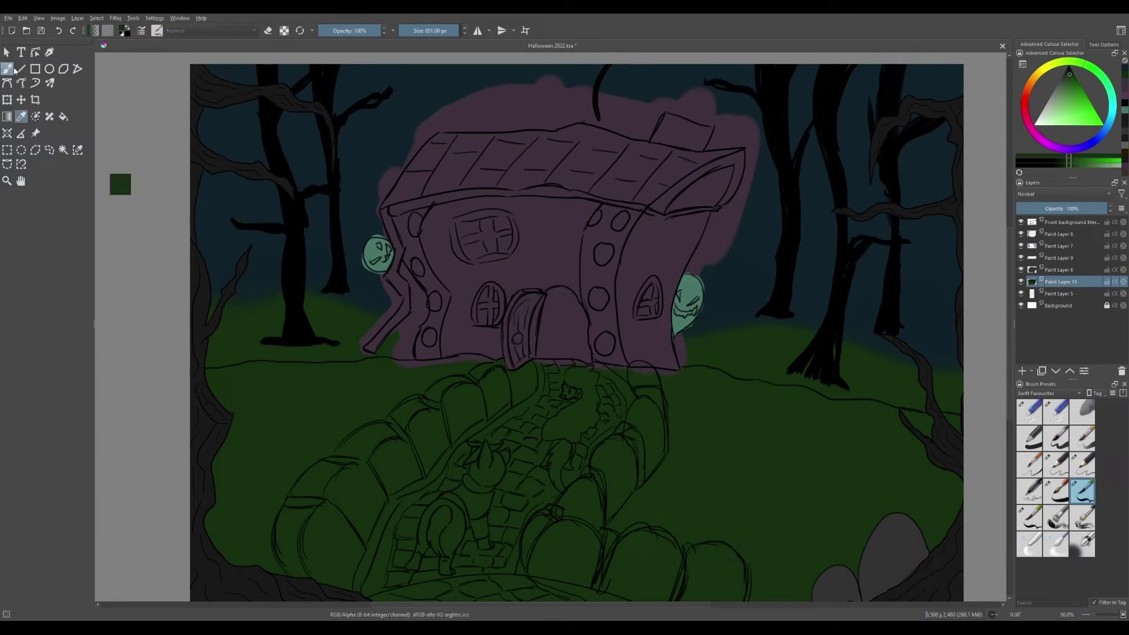
Blend the sky with the Soft Airbrush from purple and deep blue at the top through teal into the green ground.
click(1115, 122)
click(1072, 71)
click(1082, 544)
mouse_move(735, 235)
mouse_down()
mouse_move(448, 201)
mouse_move(588, 153)
mouse_up()
key(ctrl+z)
key(ctrl+z)
key(ctrl+z)
key(ctrl+z)
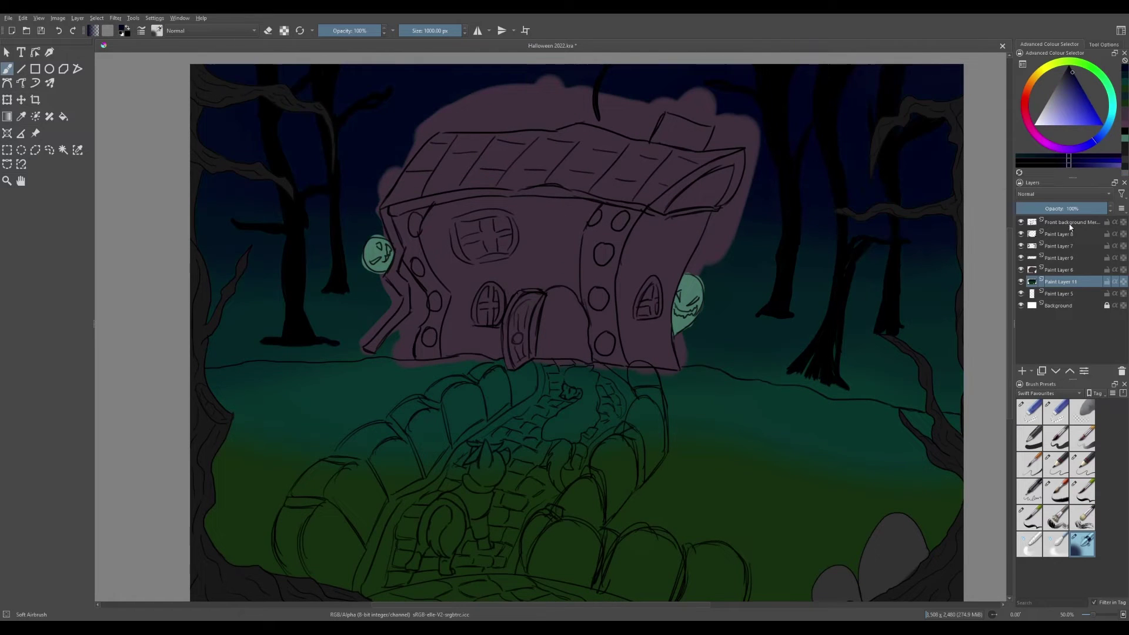
click(1057, 464)
click(1063, 79)
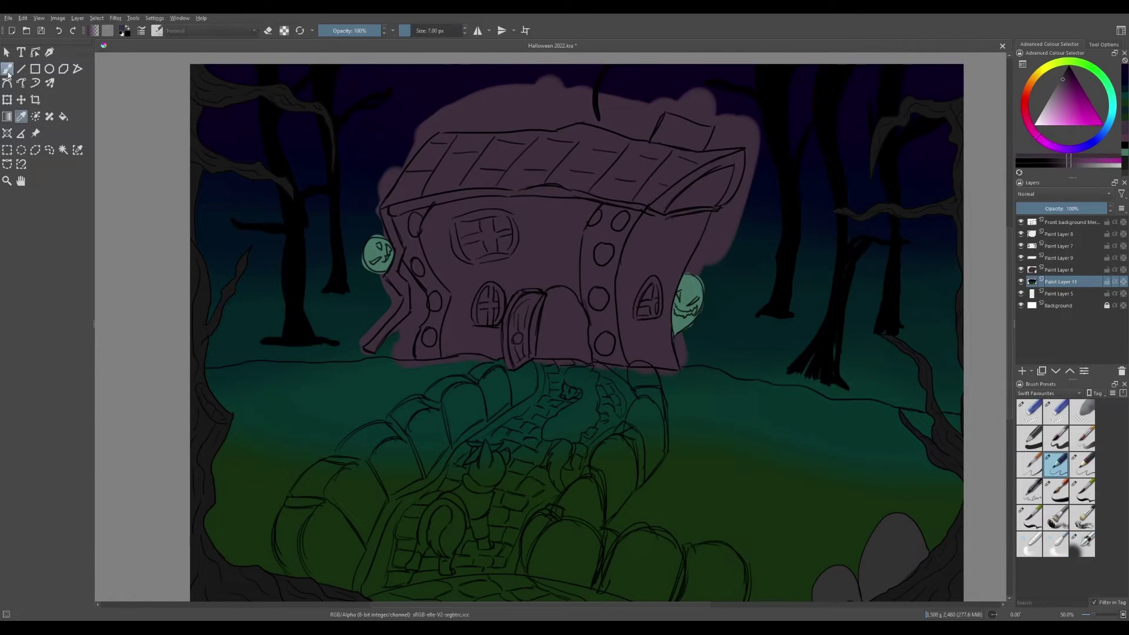
Paint the rounded borders on both sides of the path dark reddish brown on a new layer above the house colour.
click(1082, 491)
key(Insert)
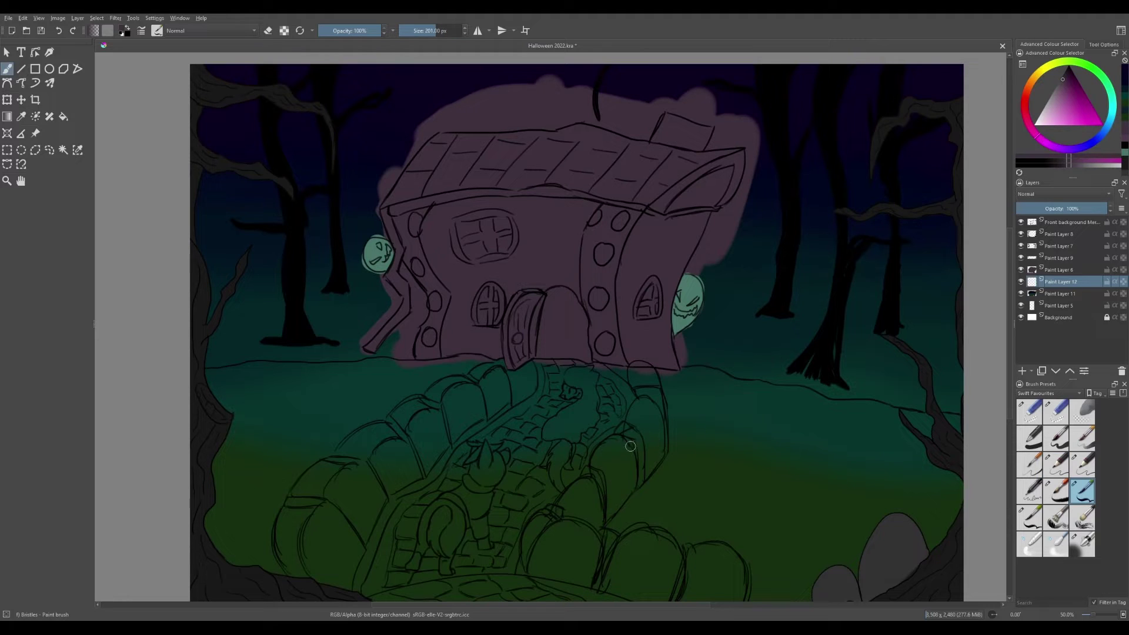
click(1071, 75)
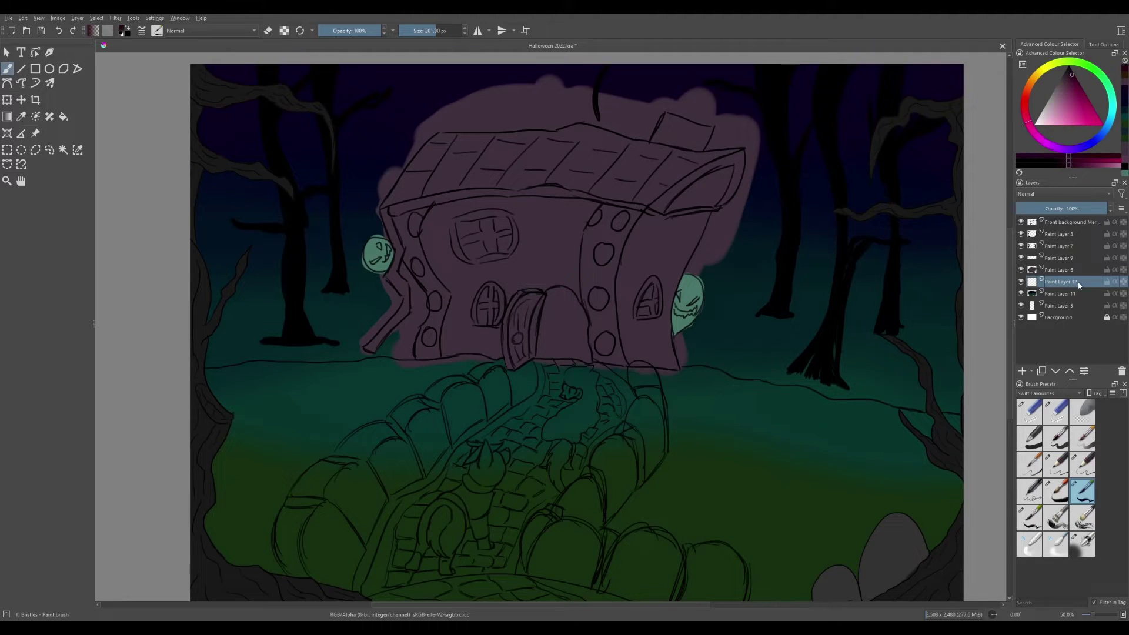
key(ctrl+Page_Up)
click(1034, 91)
click(1029, 89)
mouse_move(644, 385)
mouse_down()
mouse_move(637, 434)
mouse_move(647, 386)
mouse_move(554, 519)
mouse_move(718, 549)
mouse_move(664, 559)
mouse_up()
mouse_move(329, 582)
mouse_down()
mouse_move(294, 559)
mouse_move(487, 410)
mouse_move(400, 564)
mouse_up()
drag(640, 404, 605, 503)
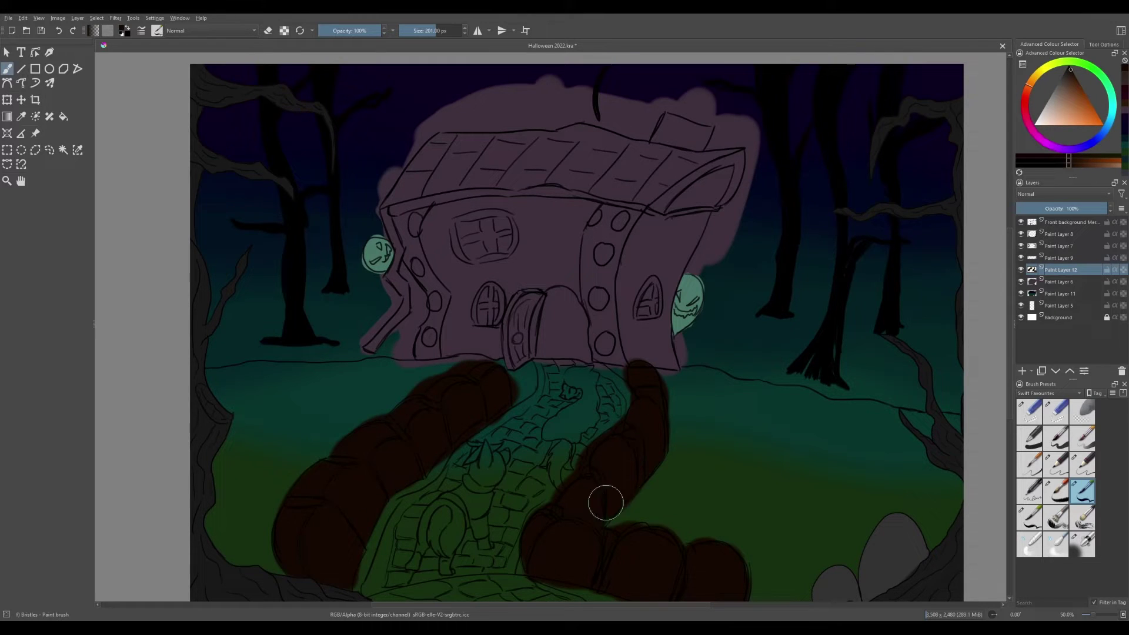
Paint the narrow edging strips along both sides of the path in a lighter orange-brown.
click(1074, 161)
drag(540, 390, 538, 361)
mouse_move(453, 461)
mouse_down()
mouse_move(368, 596)
mouse_move(411, 599)
mouse_up()
drag(617, 382, 593, 365)
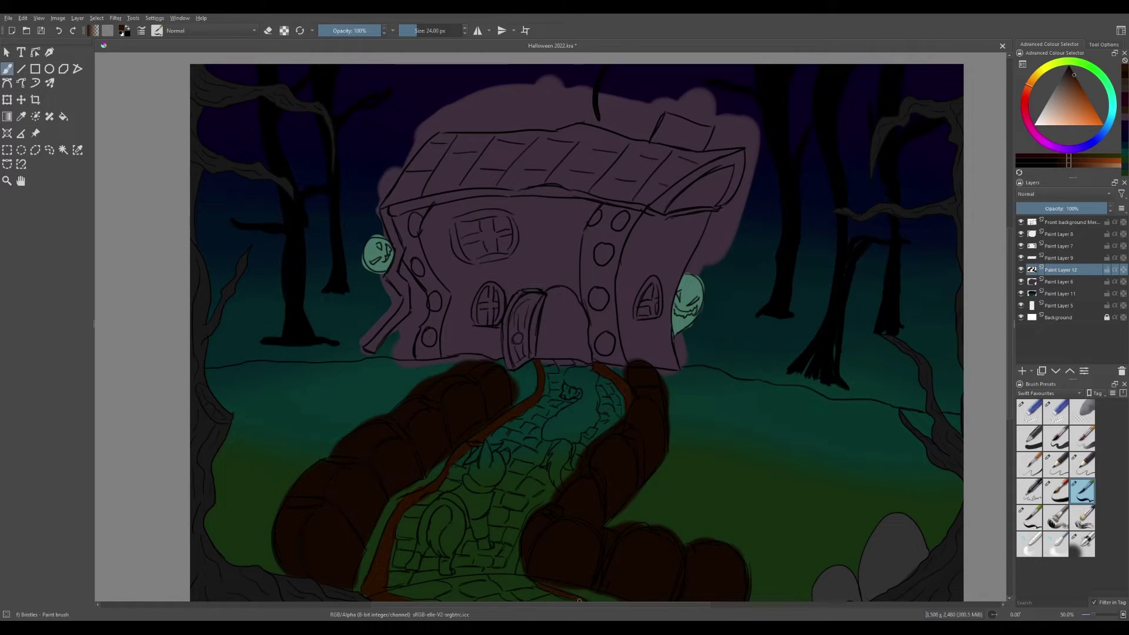
Draw brick outlines on the house walls and chimney with the Main Pencil in black on the top line layer.
click(1056, 464)
click(1058, 234)
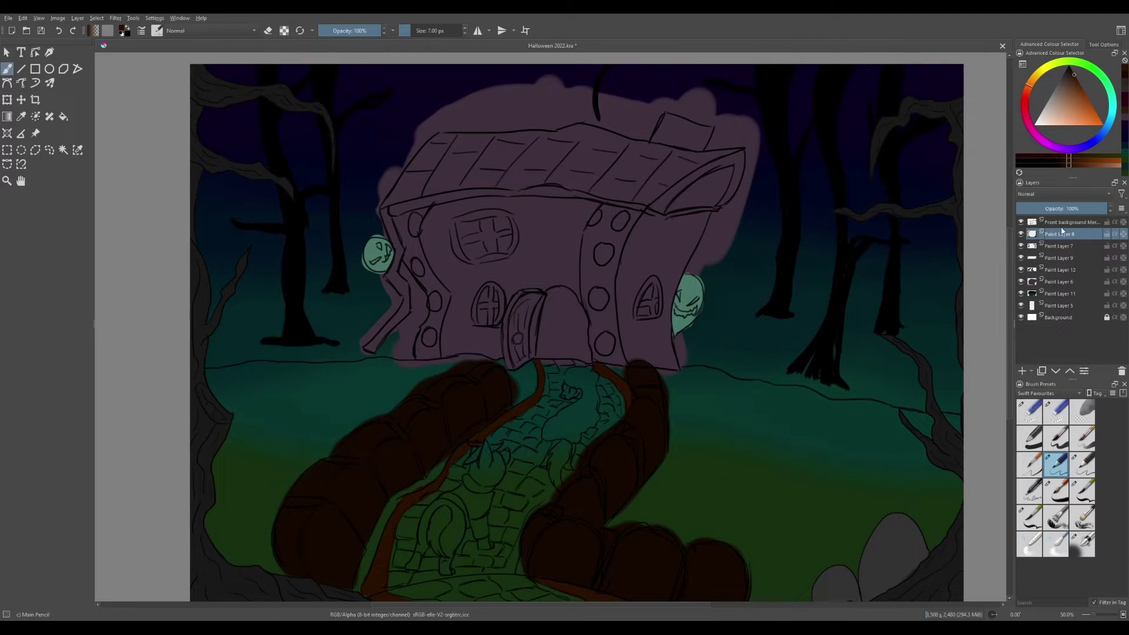
click(1064, 222)
key(d)
drag(621, 260, 671, 261)
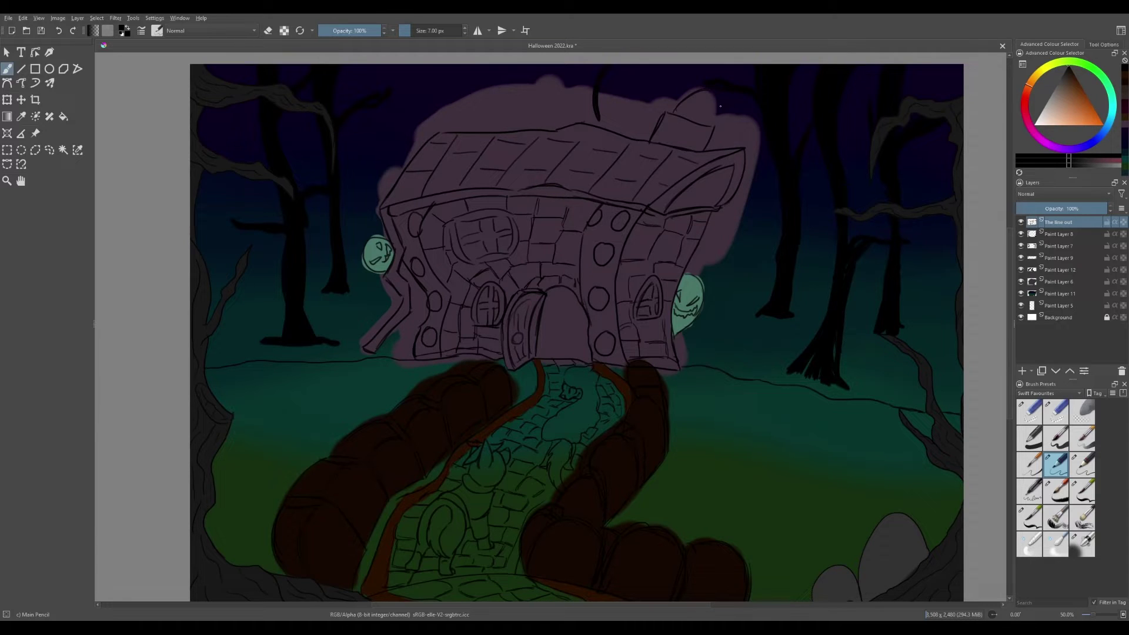
drag(554, 341, 597, 328)
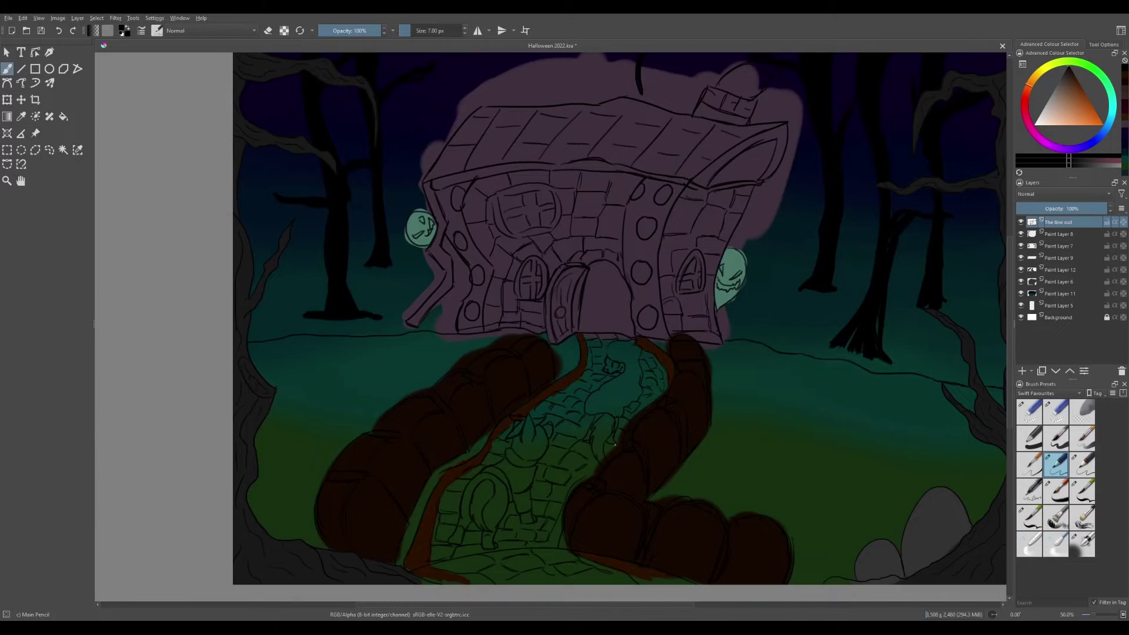
Fill the arched doorway of the house with very dark brown on Paint Layer 6.
key(/)
click(1059, 281)
click(1020, 281)
click(1020, 281)
drag(588, 268, 585, 332)
drag(588, 331, 632, 331)
drag(619, 264, 624, 327)
mouse_move(591, 269)
mouse_down()
mouse_move(611, 272)
mouse_move(621, 298)
mouse_up()
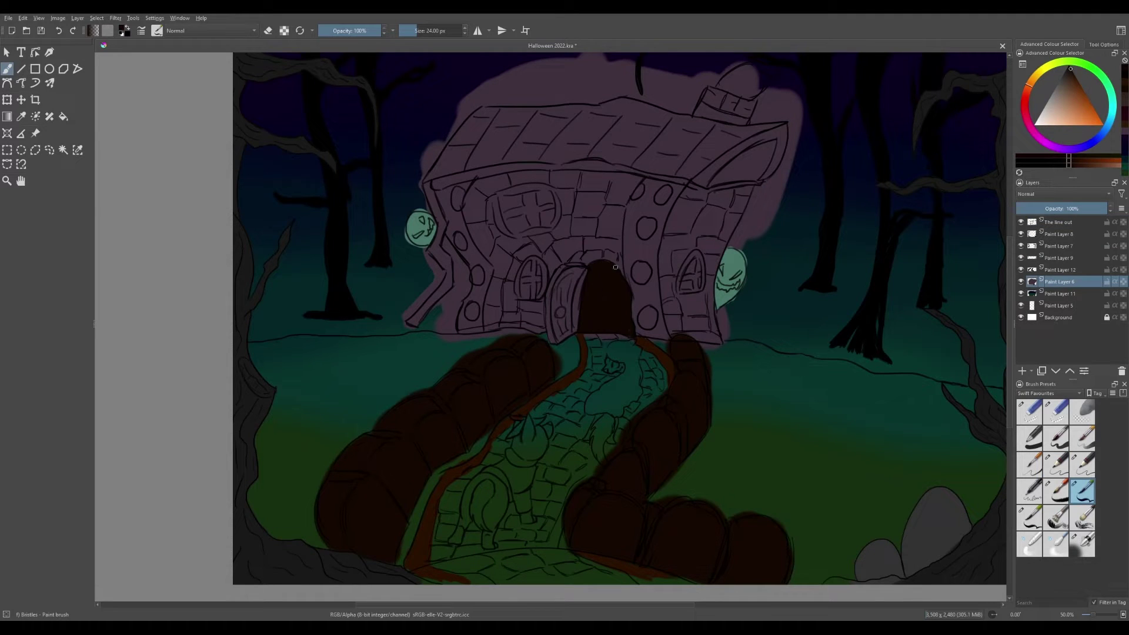
Fill the house shape with a dark purple based on its existing wall colour.
ctrl+click(661, 242)
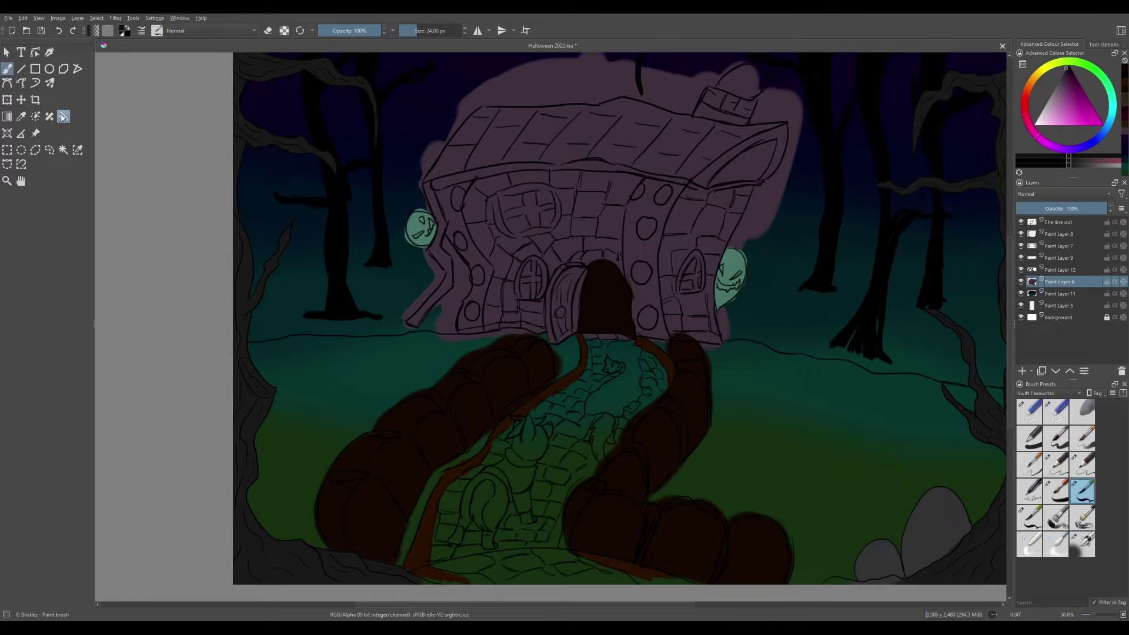
key(p)
key(b)
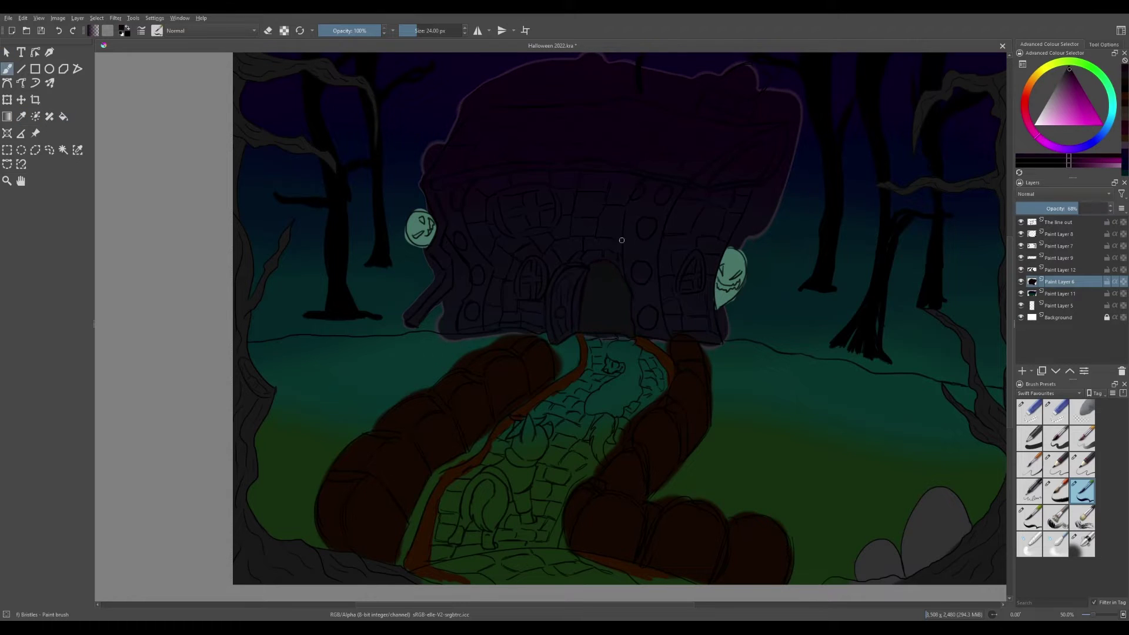
Paint lighter purple bricks above the doorway with Bristles-1 Details at 22 px, with Paint Layer 6 at 69% opacity.
mouse_move(606, 230)
mouse_down()
mouse_move(632, 202)
mouse_move(603, 215)
mouse_up()
click(1079, 208)
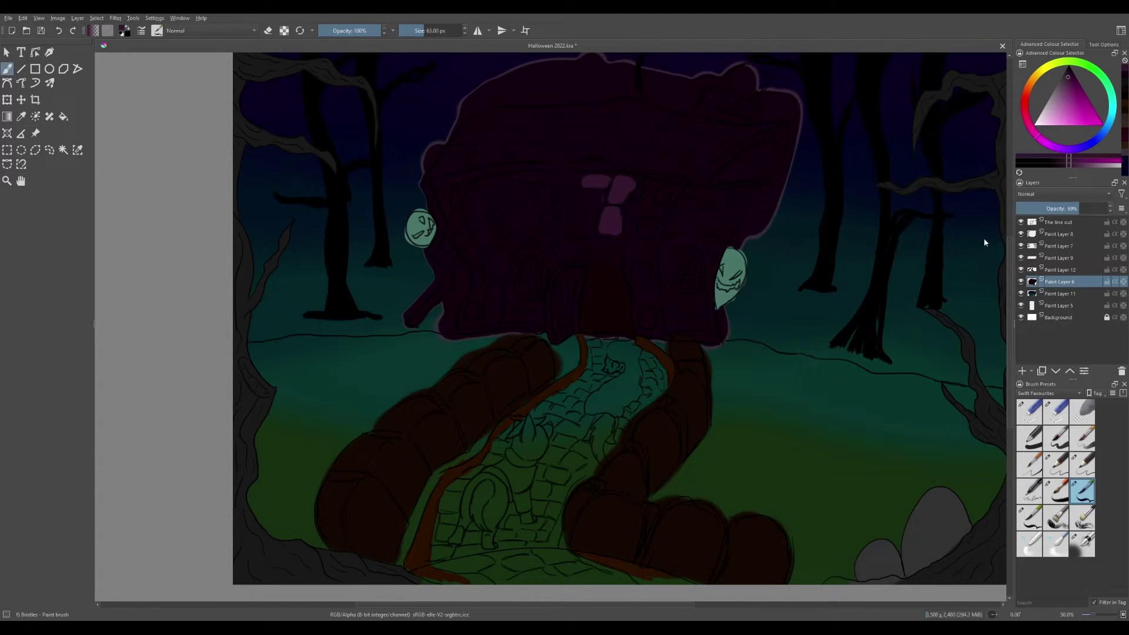
key(/)
key(bracketleft)
key(bracketleft)
key(bracketleft)
key(bracketleft)
key(bracketleft)
drag(566, 252, 595, 241)
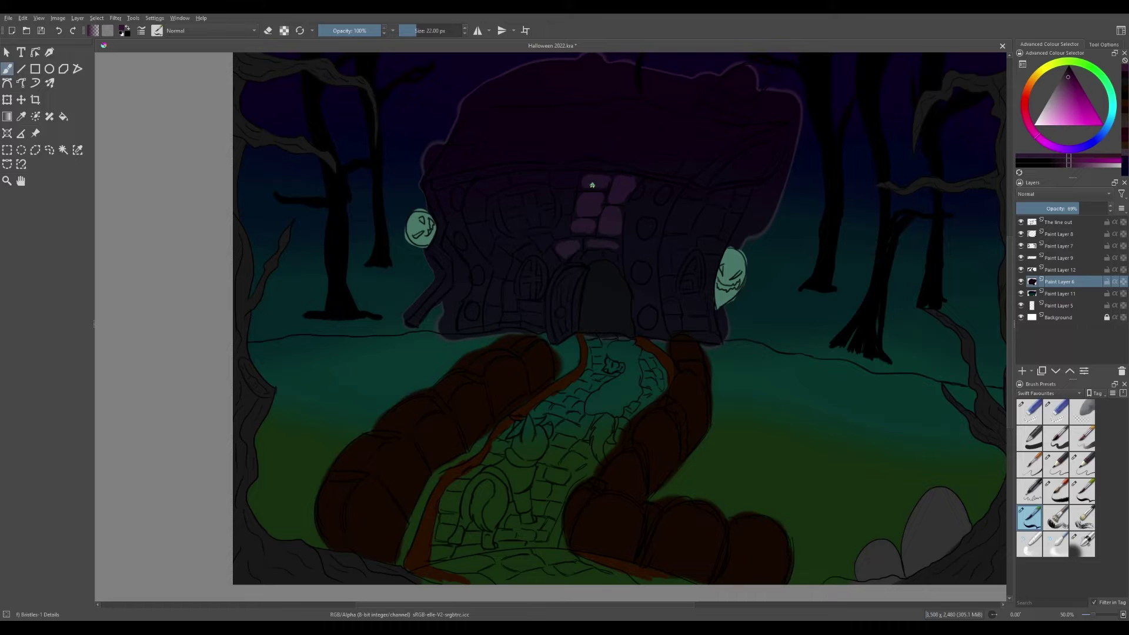
Paint the remaining bricks around the round and arched windows on the house's front wall in lighter purple.
key(1)
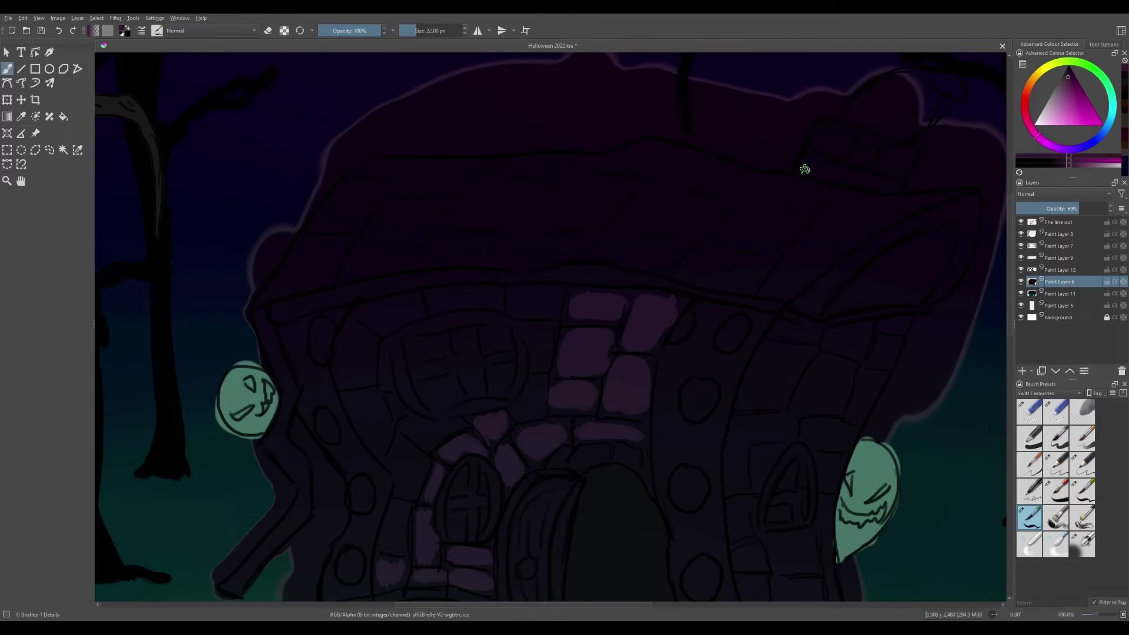
mouse_move(542, 383)
mouse_down()
mouse_move(547, 297)
mouse_move(460, 302)
mouse_move(355, 352)
mouse_up()
key(minus)
drag(516, 289, 543, 351)
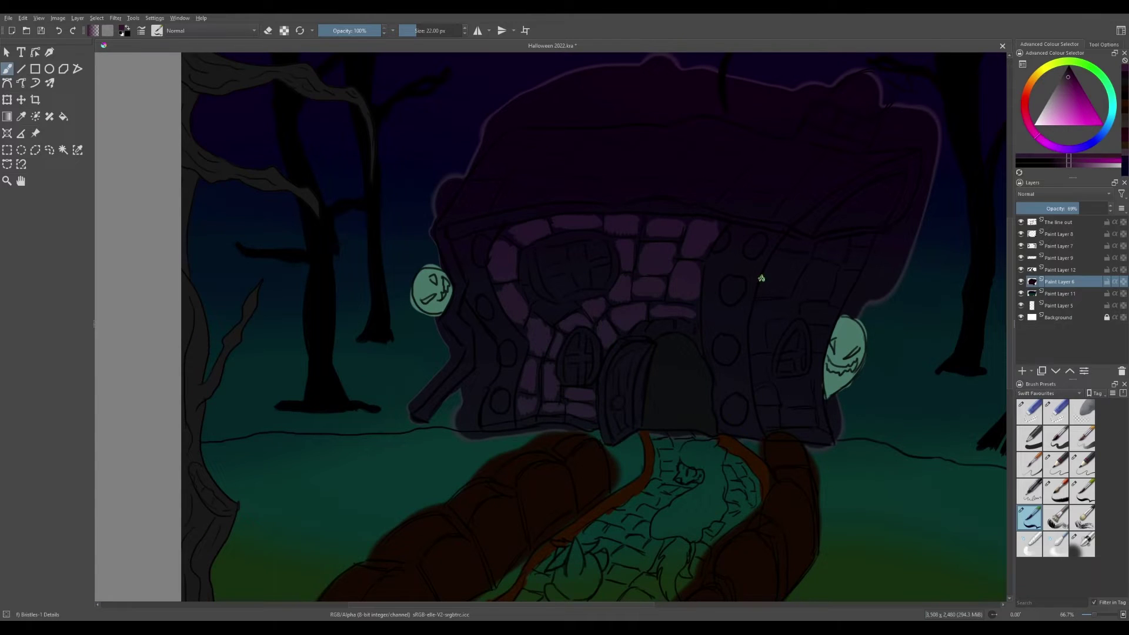
Paint the bricks of the house's right wall in lighter purple, with Paint Layer 6 at 74% opacity.
drag(775, 305, 765, 316)
click(1105, 208)
key(slash)
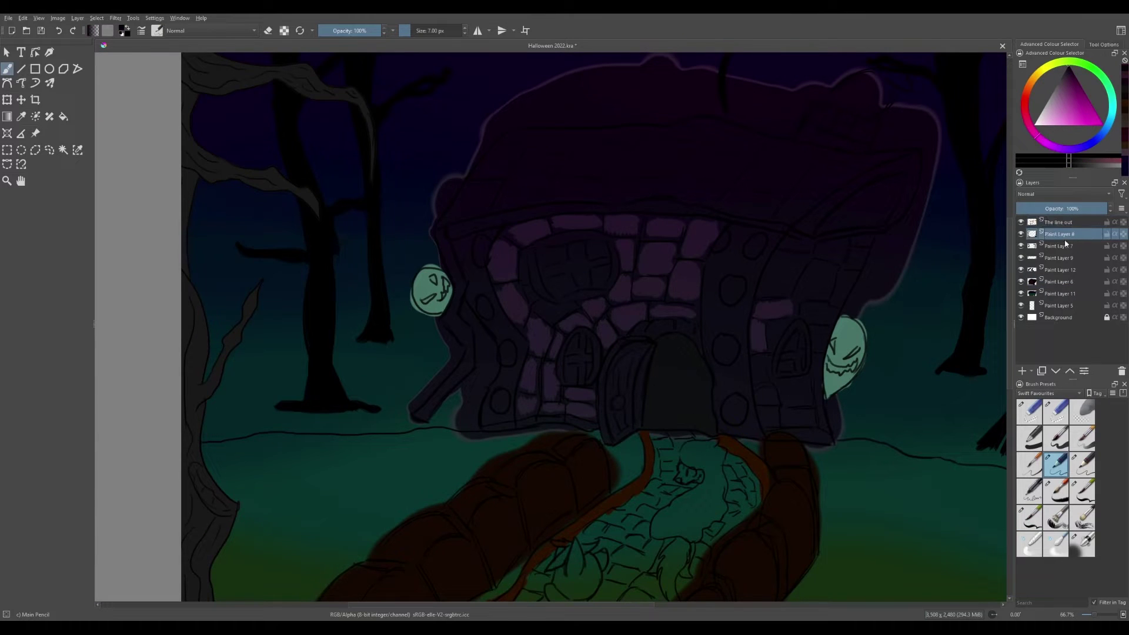
click(1083, 208)
key(slash)
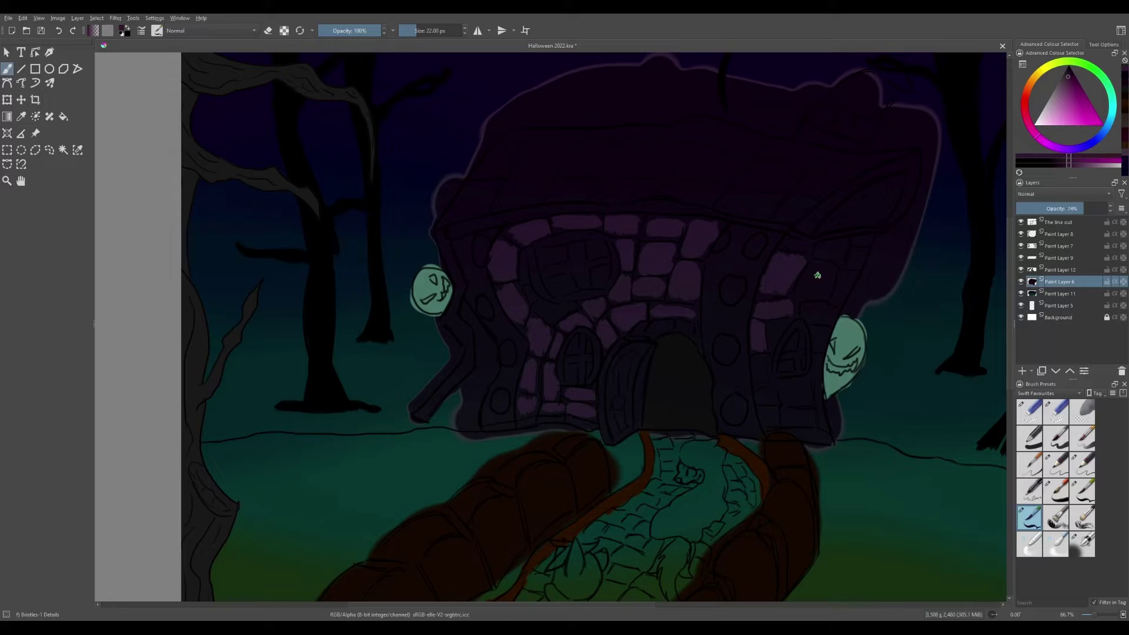
mouse_move(861, 254)
mouse_down()
mouse_move(804, 244)
mouse_move(774, 329)
mouse_move(813, 353)
mouse_move(759, 412)
mouse_up()
Add lighter purple highlights to the right wall's bricks, with Paint Layer 6 at 71% opacity.
click(1105, 208)
key(v)
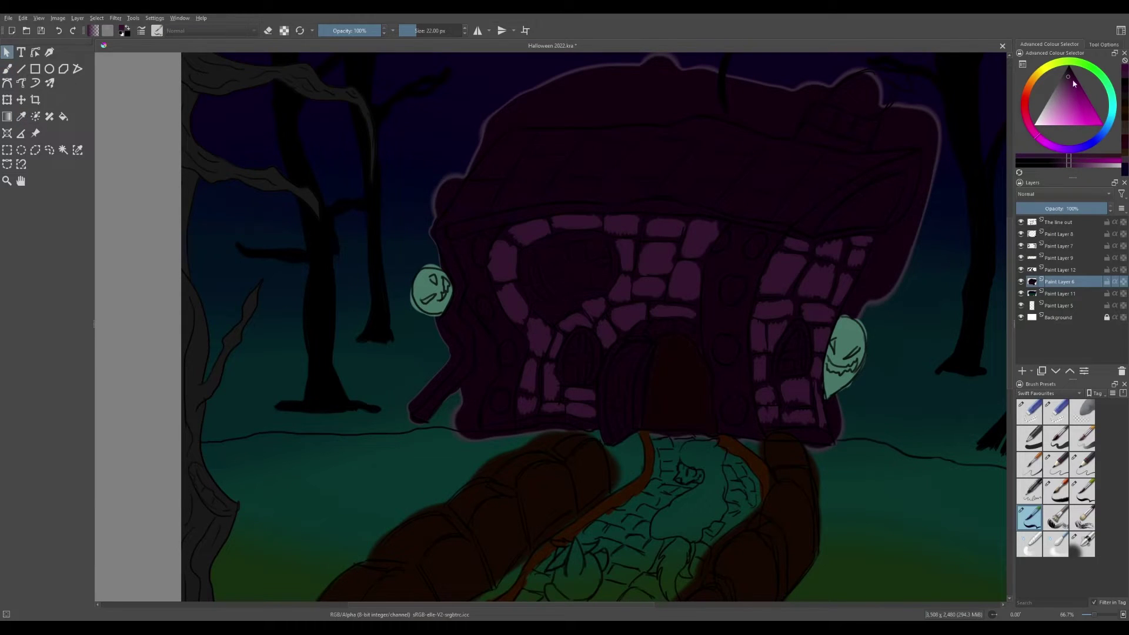
key(b)
click(1079, 209)
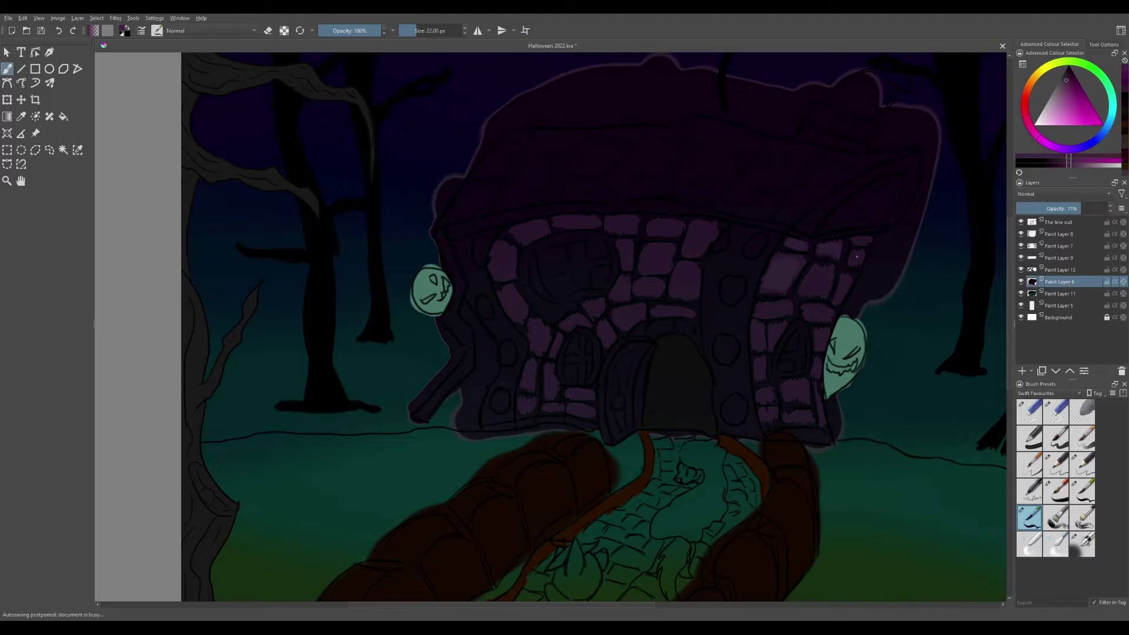
mouse_move(831, 315)
mouse_down()
mouse_move(756, 327)
mouse_move(821, 421)
mouse_up()
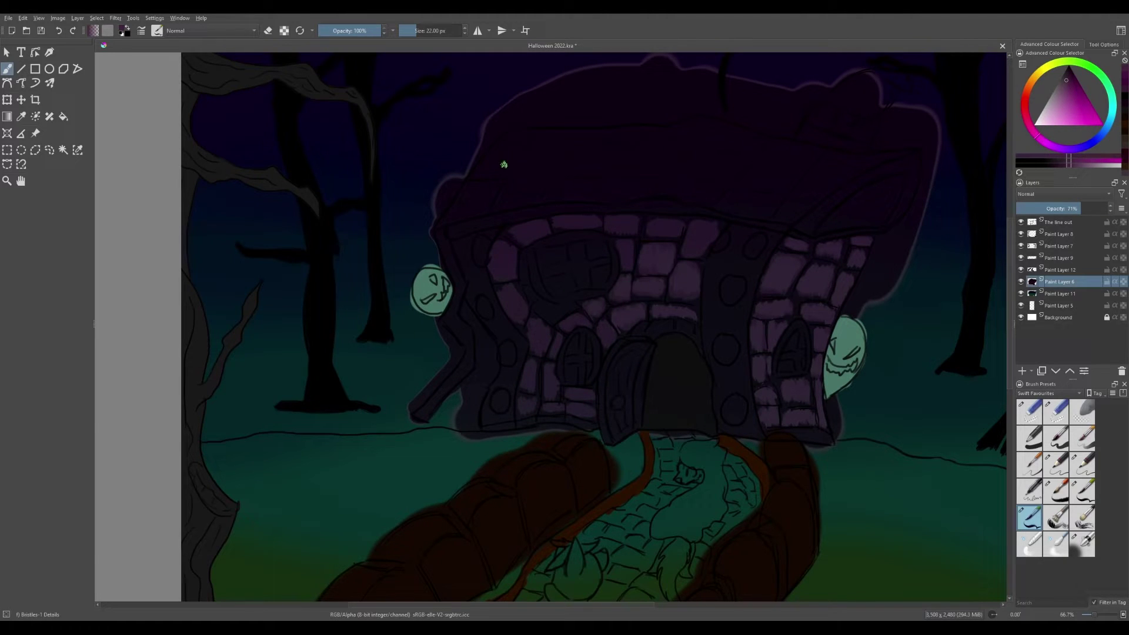
Shade and highlight the front wall's bricks in sampled purples, and restore Paint Layer 6 to 100% opacity.
ctrl+click(553, 315)
ctrl+click(530, 283)
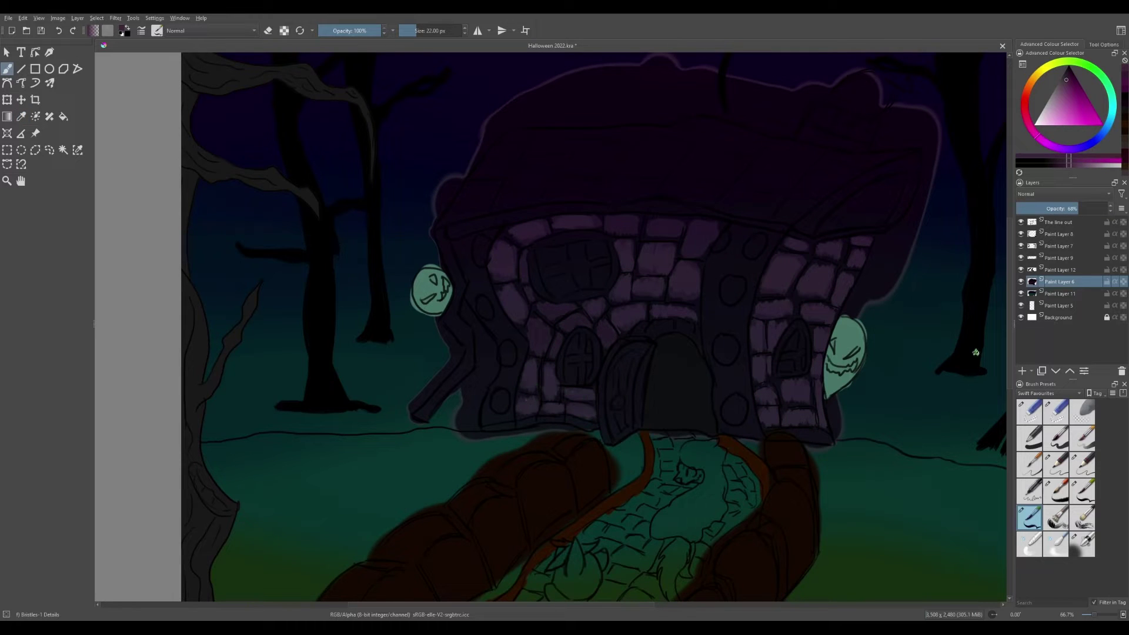
drag(1084, 207, 1109, 207)
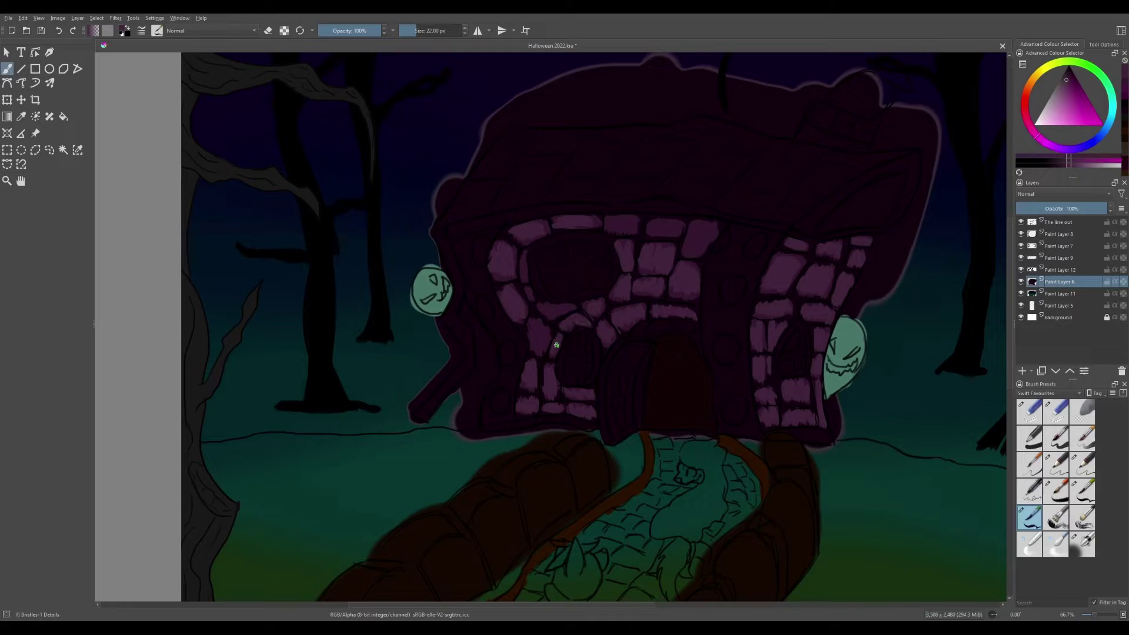
Paint the low strip of bricks along the base of the house walls in sampled purple tones.
ctrl+click(792, 431)
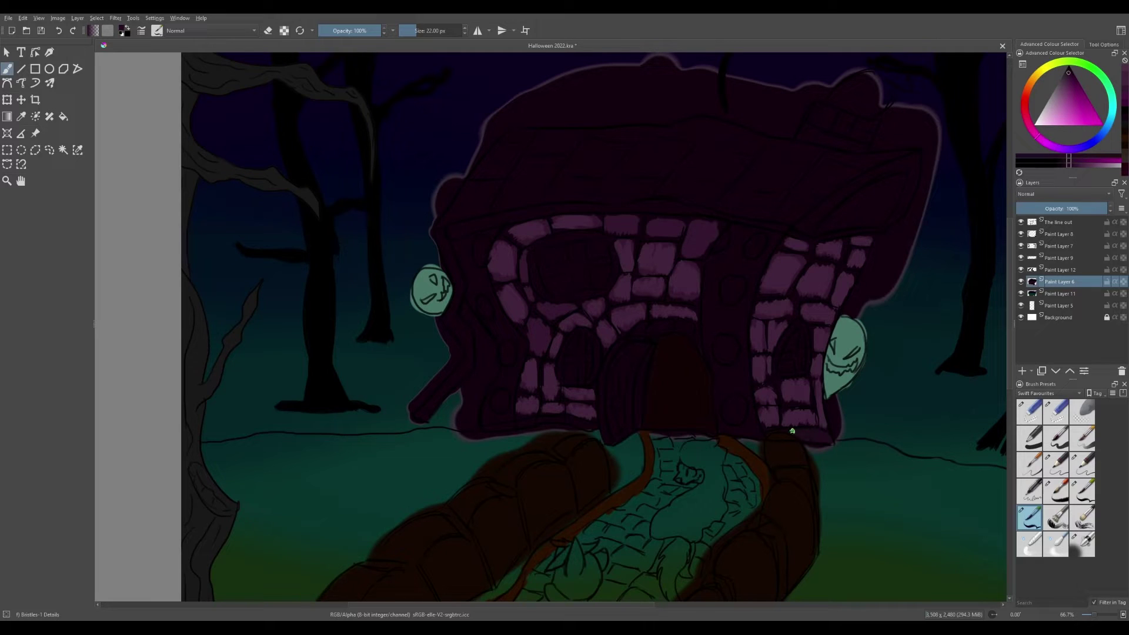
ctrl+click(574, 421)
ctrl+click(483, 500)
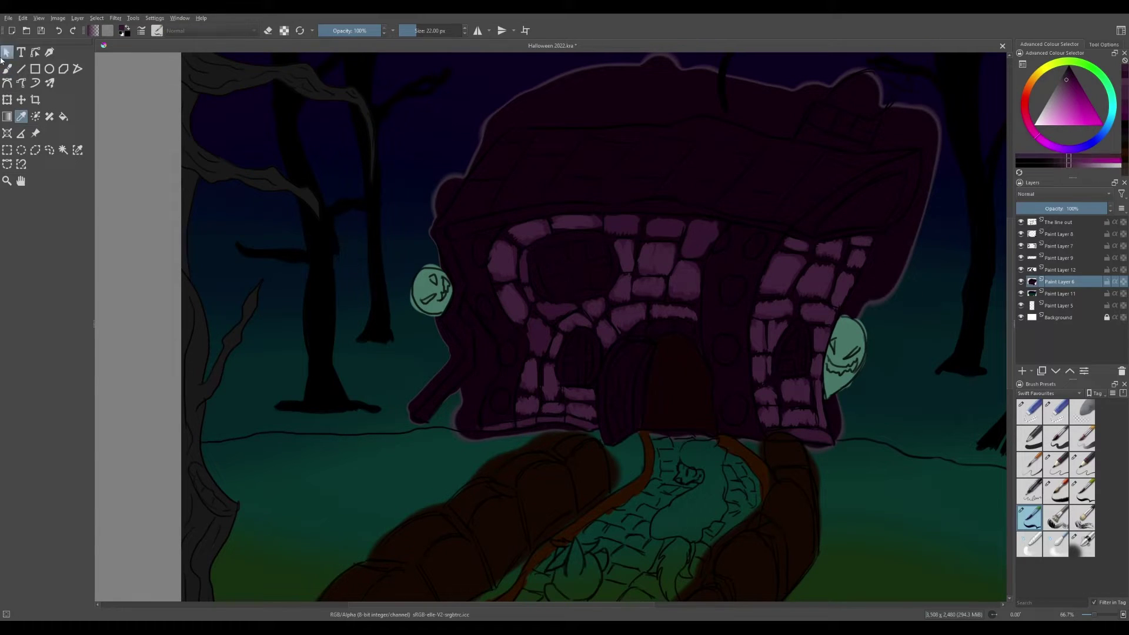
Paint the front wall's large window frame and crossbars purple, and fill both windows' panes with sampled green on a new layer.
ctrl+click(722, 327)
mouse_move(548, 299)
mouse_down()
mouse_move(605, 240)
mouse_move(611, 260)
mouse_up()
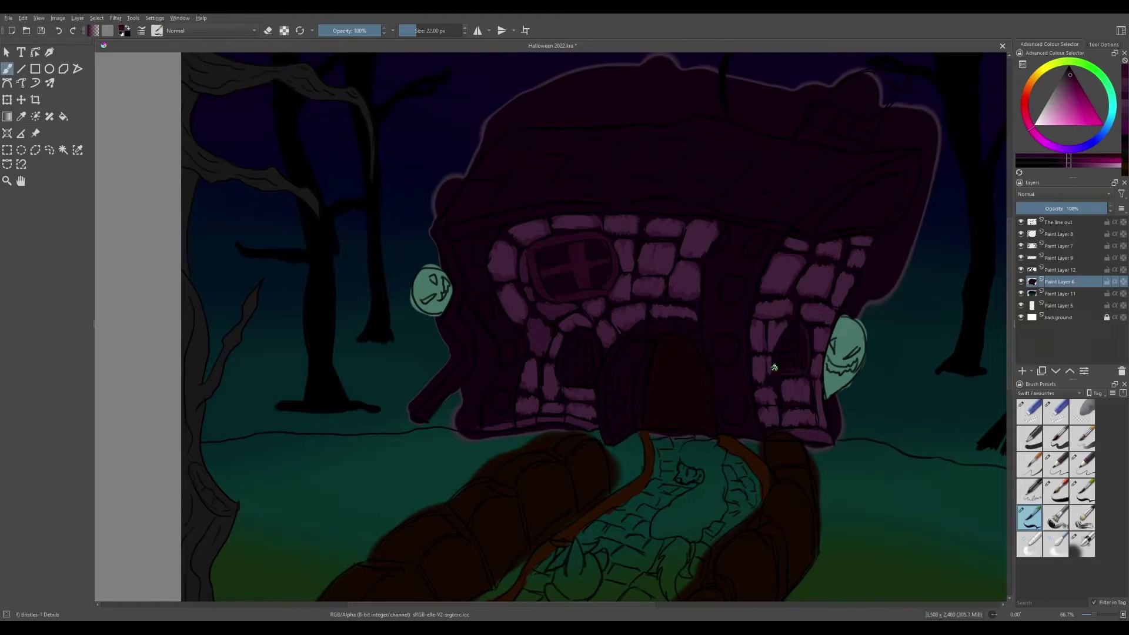
key(Insert)
ctrl+click(845, 347)
drag(782, 369, 790, 347)
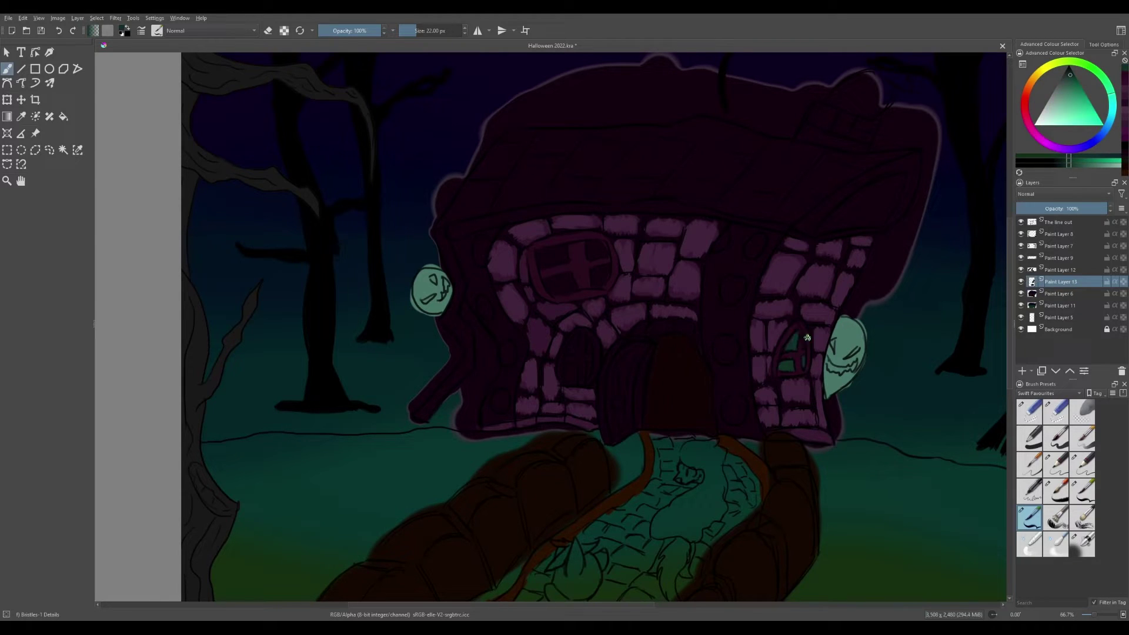
key(ctrl+z)
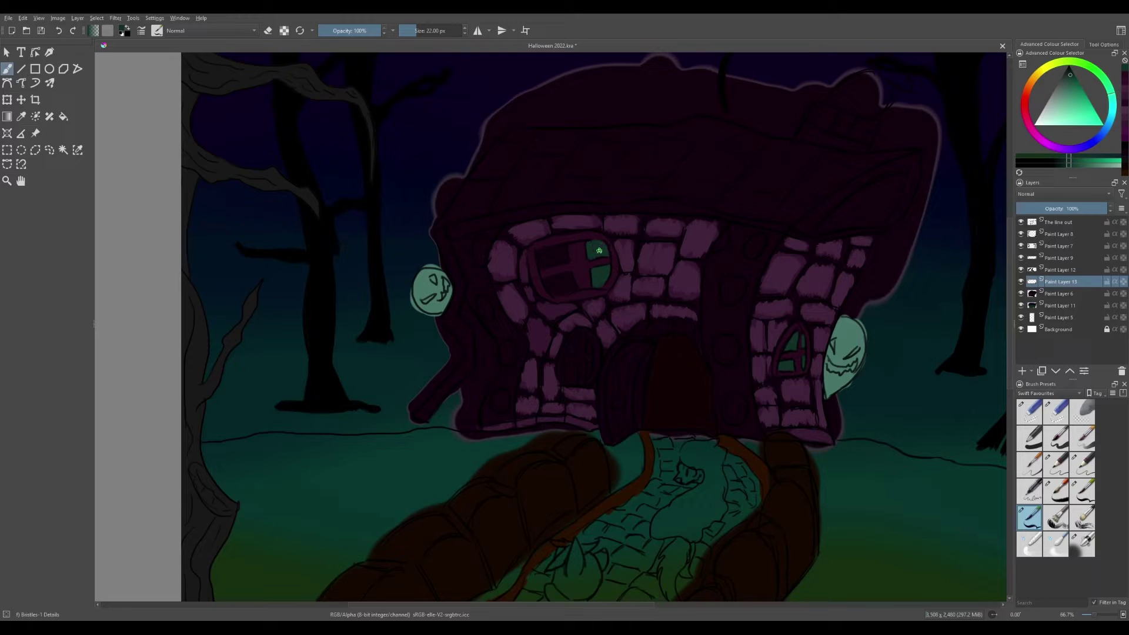
ctrl+click(584, 267)
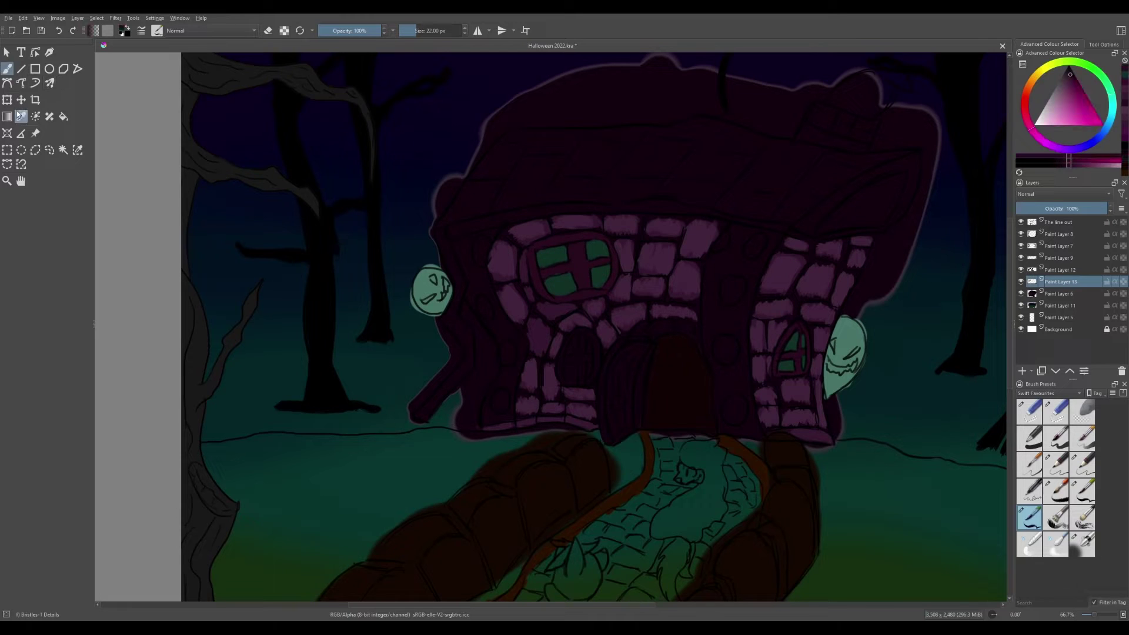
Paint the house's two curved vertical pillars in muted greyish purple, and merge the new layer down into Paint Layer 6.
ctrl+click(794, 432)
ctrl+click(753, 417)
mouse_move(728, 367)
mouse_down()
mouse_move(738, 434)
mouse_move(732, 241)
mouse_move(731, 297)
mouse_up()
mouse_move(510, 370)
mouse_down()
mouse_move(493, 403)
mouse_move(482, 306)
mouse_up()
ctrl+click(603, 286)
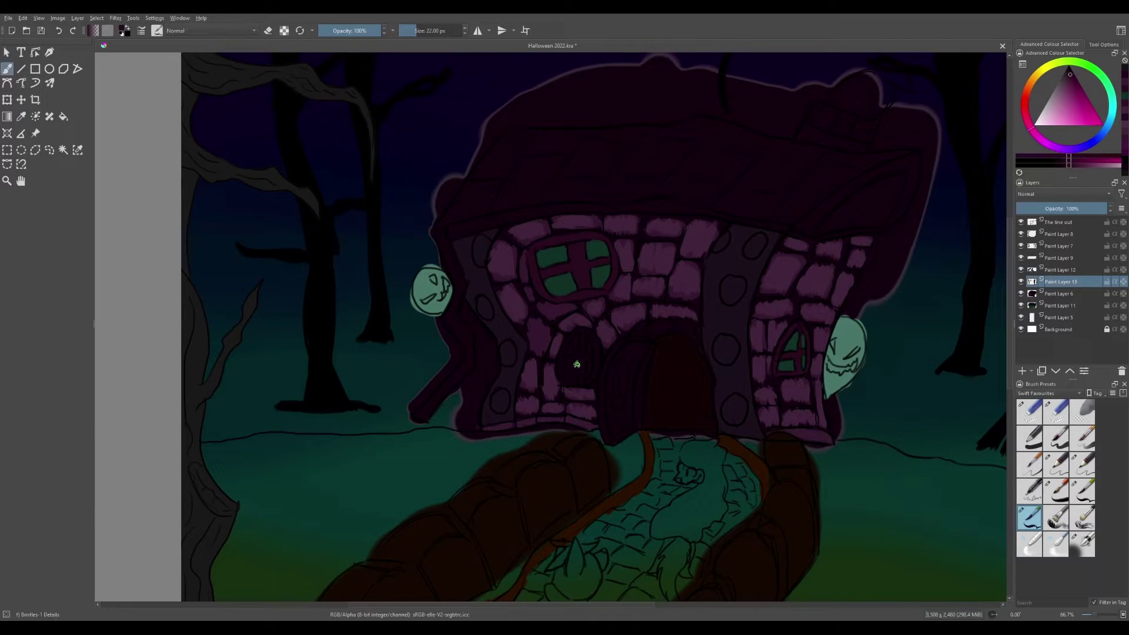
key(ctrl+e)
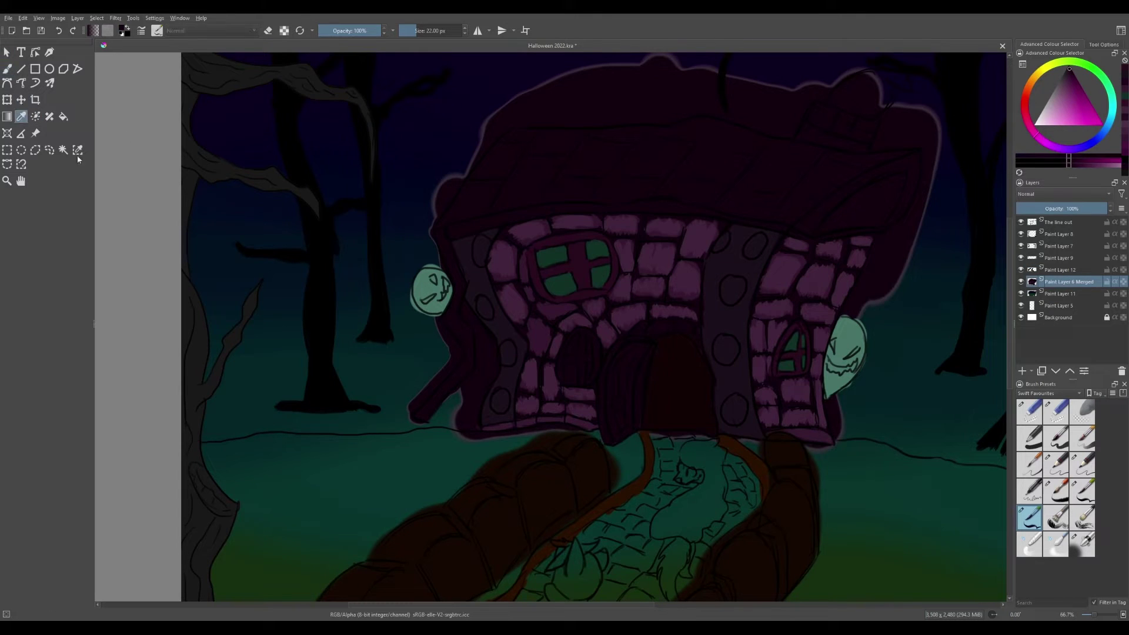
Add lighter purple highlights to the bricks across both walls, above the doorway and along the base of the house.
ctrl+click(640, 329)
ctrl+click(694, 337)
mouse_move(532, 324)
mouse_down()
mouse_move(579, 410)
mouse_move(515, 304)
mouse_move(620, 224)
mouse_move(565, 324)
mouse_move(680, 335)
mouse_move(664, 226)
mouse_move(787, 273)
mouse_move(800, 243)
mouse_move(758, 347)
mouse_move(802, 419)
mouse_move(820, 332)
mouse_up()
drag(483, 436, 592, 422)
drag(793, 434, 829, 438)
drag(539, 425, 593, 418)
Highlight the two curved pillars with lighter greyish purple strokes along their full height.
mouse_move(735, 435)
mouse_down()
mouse_move(723, 303)
mouse_move(755, 235)
mouse_up()
drag(500, 420, 474, 252)
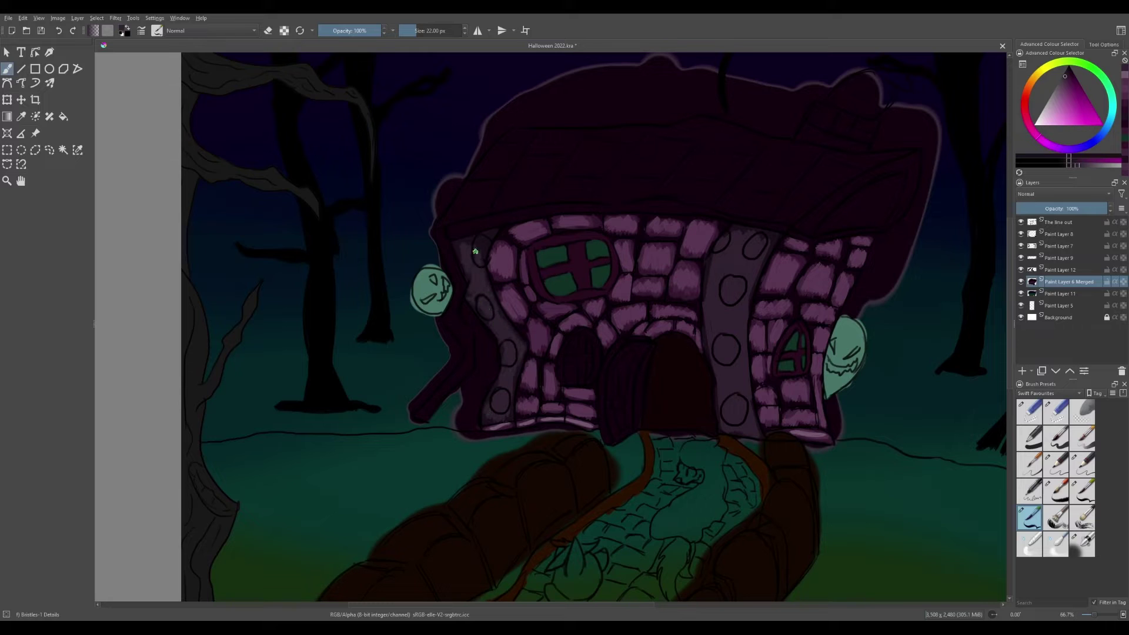
mouse_move(730, 308)
mouse_down()
mouse_move(734, 431)
mouse_move(726, 232)
mouse_up()
mouse_move(500, 417)
mouse_down()
mouse_move(507, 361)
mouse_move(479, 242)
mouse_move(391, 318)
mouse_up()
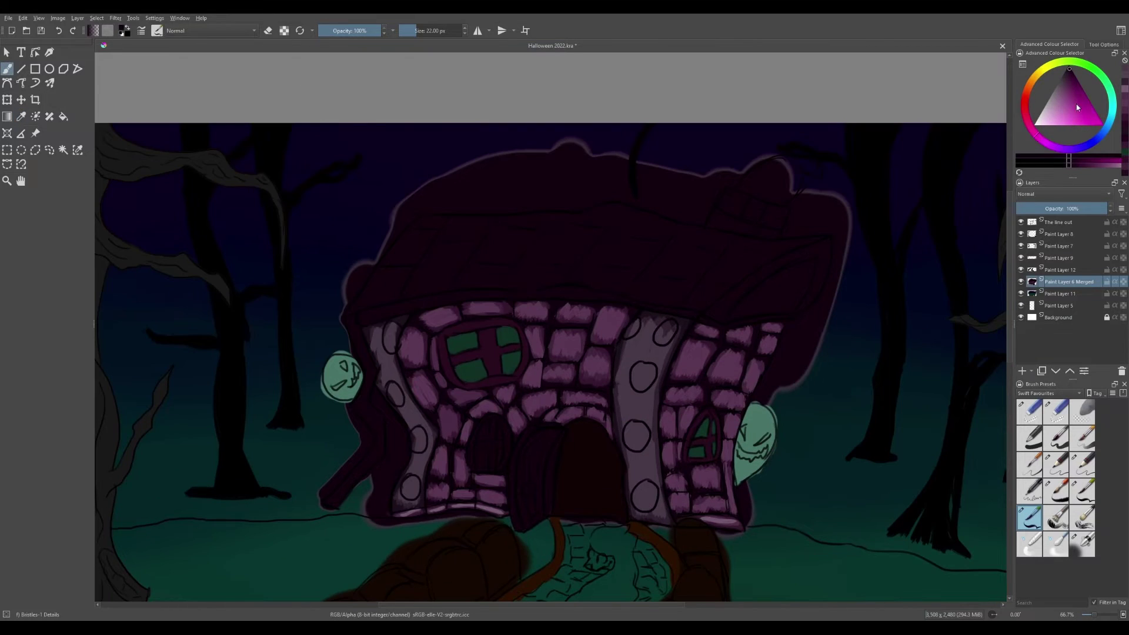
Paint the individual roof tiles in dark grey, leaving dark gaps between them.
ctrl+click(518, 277)
mouse_move(453, 248)
mouse_down()
mouse_move(438, 287)
mouse_move(411, 291)
mouse_up()
mouse_move(401, 272)
mouse_down()
mouse_move(361, 303)
mouse_move(432, 220)
mouse_up()
click(721, 249)
key(ctrl+z)
mouse_move(499, 265)
mouse_down()
mouse_move(479, 222)
mouse_move(572, 246)
mouse_move(612, 277)
mouse_move(648, 225)
mouse_move(576, 212)
mouse_up()
drag(661, 247, 696, 265)
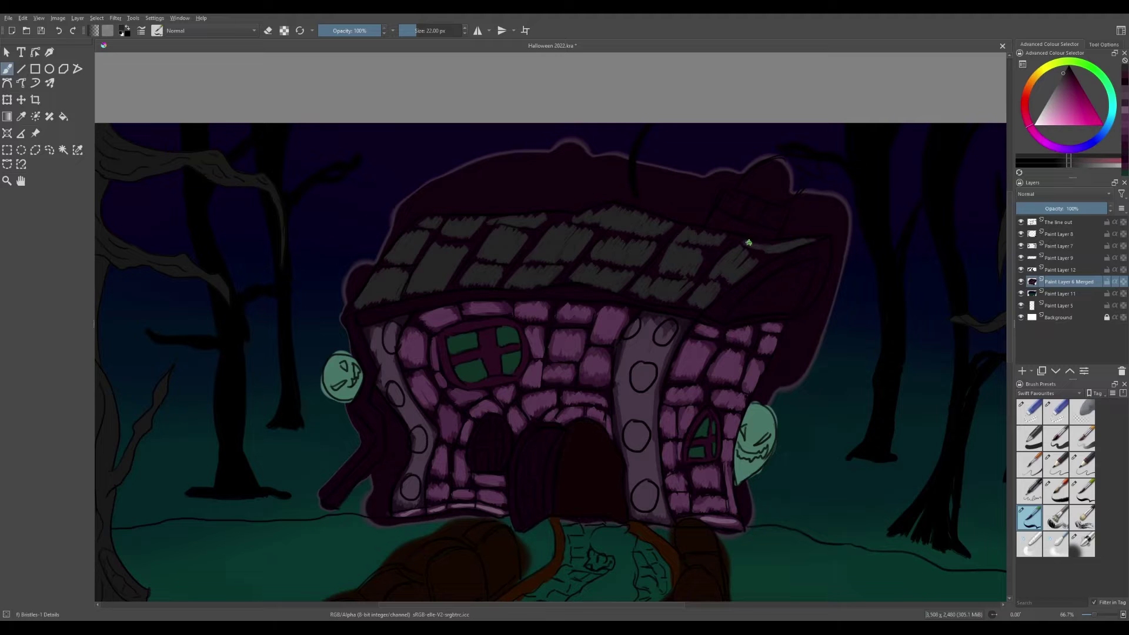
Smooth the grey roof tiles with the Blender Blur and Blender Basic brushes.
key(/)
mouse_move(673, 290)
mouse_down()
mouse_move(664, 268)
mouse_move(743, 265)
mouse_move(770, 252)
mouse_up()
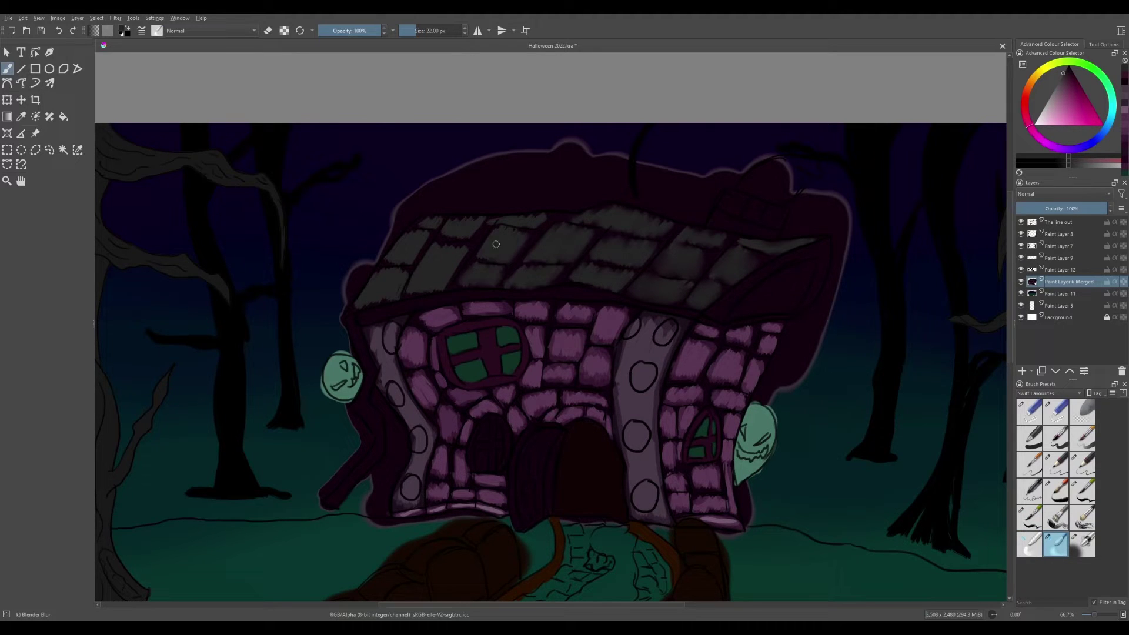
key(/)
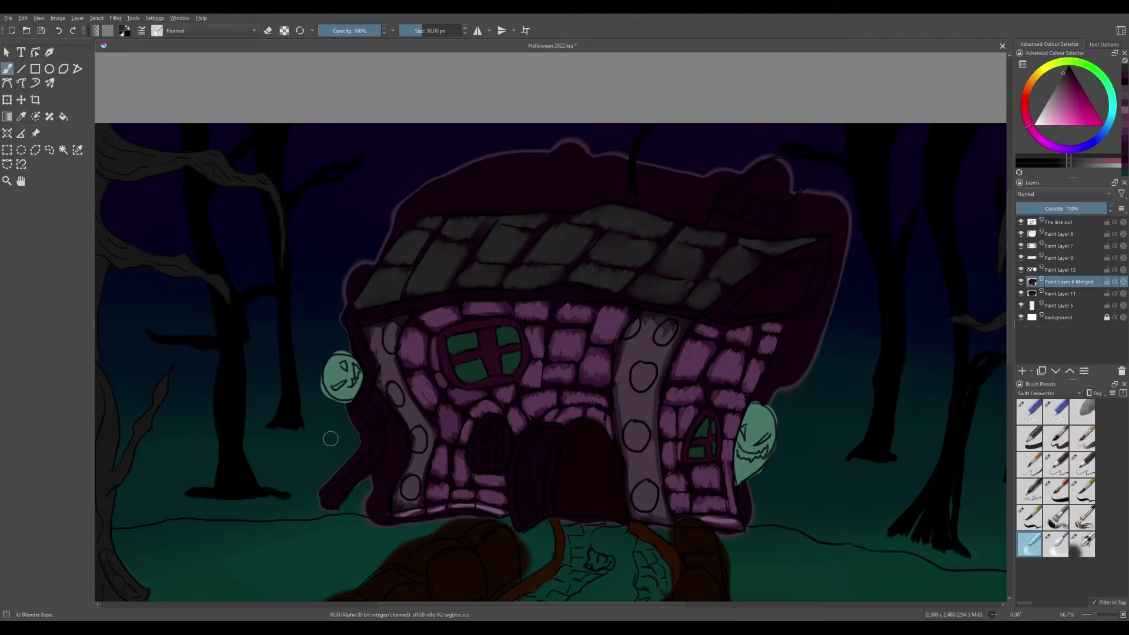
Paint purple bricks in the small gable at the roof's right end using purples sampled from the walls.
click(1061, 462)
key(bracketleft)
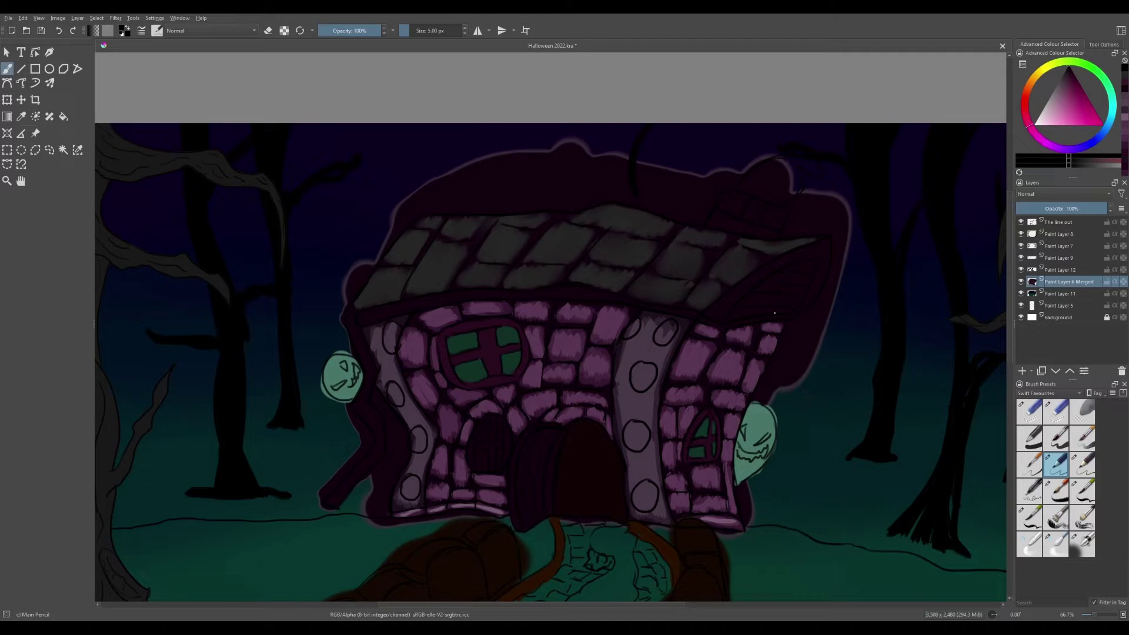
click(1028, 517)
ctrl+click(517, 421)
mouse_move(764, 297)
mouse_down()
mouse_move(756, 285)
mouse_move(786, 282)
mouse_move(740, 311)
mouse_up()
ctrl+click(501, 456)
click(1055, 544)
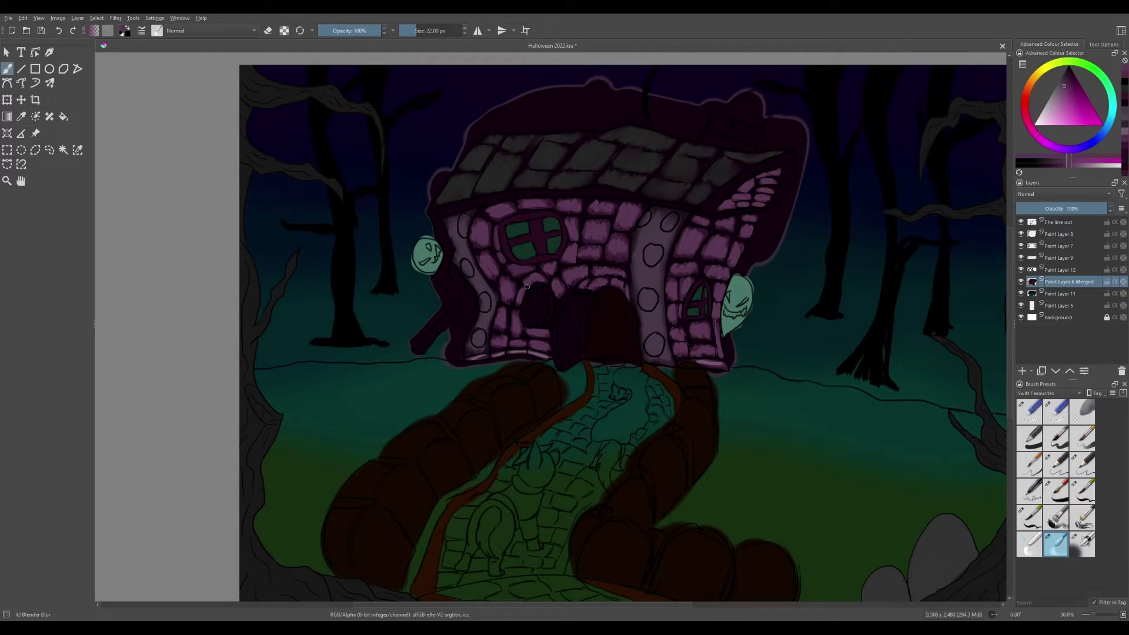
Colour the five circles on the pillar beside the doorway teal, green, reddish brown, yellow and red.
click(1082, 490)
click(1113, 105)
click(669, 222)
ctrl+click(646, 277)
click(652, 256)
click(1098, 65)
click(644, 219)
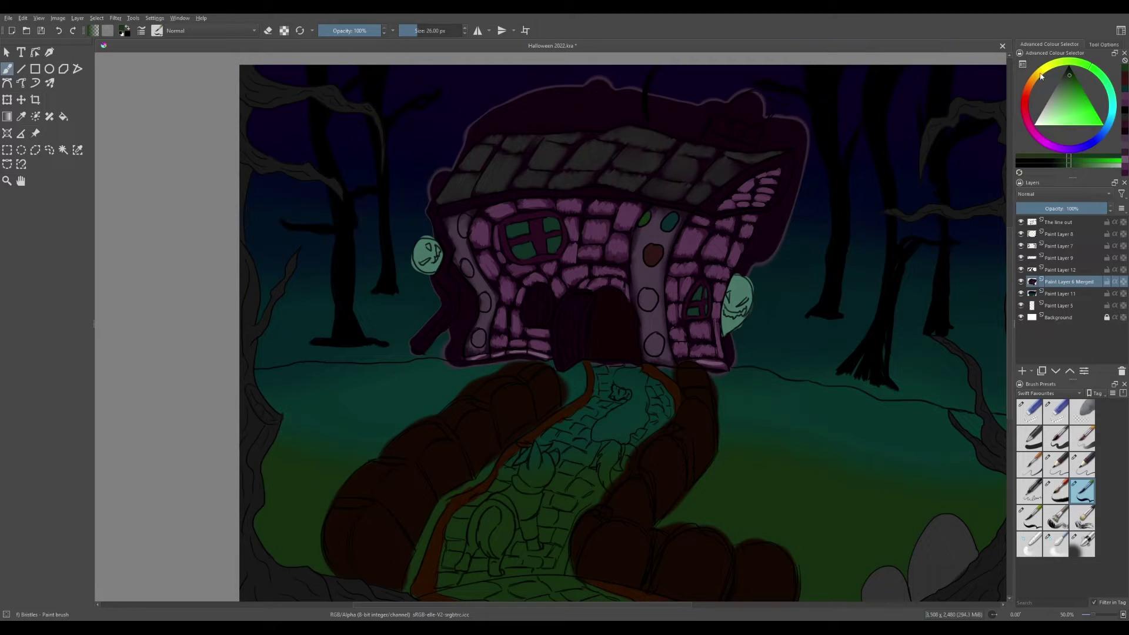
click(1041, 68)
click(647, 299)
click(653, 344)
ctrl+click(652, 256)
click(654, 344)
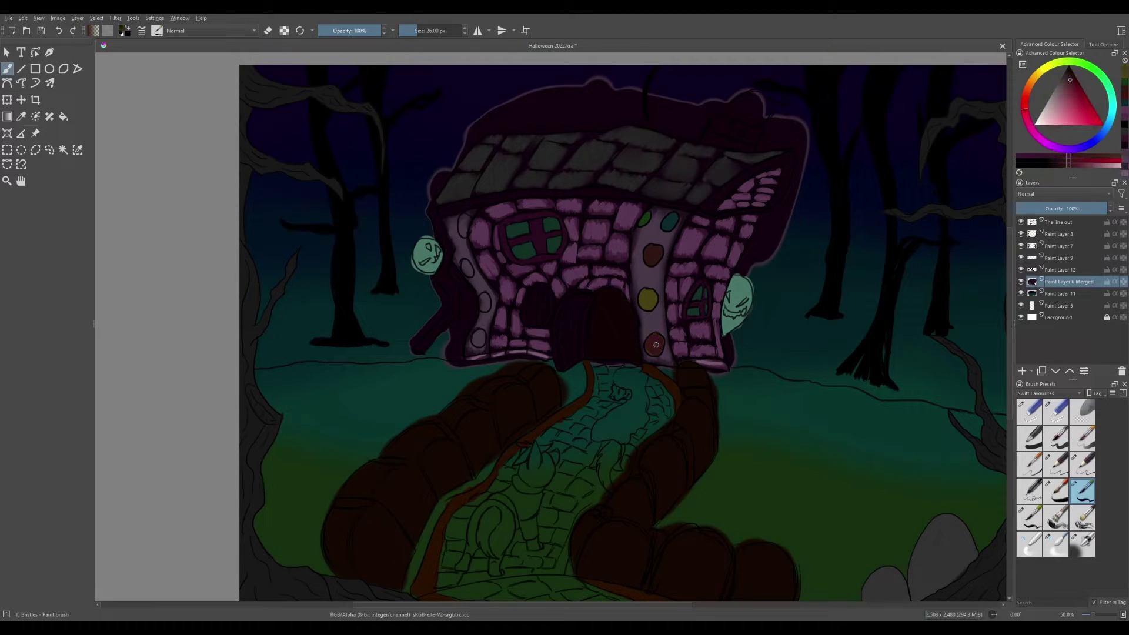
Colour the four circles on the house's left pillar green, reddish brown, red and teal.
ctrl+click(644, 219)
click(478, 338)
ctrl+click(536, 273)
click(467, 269)
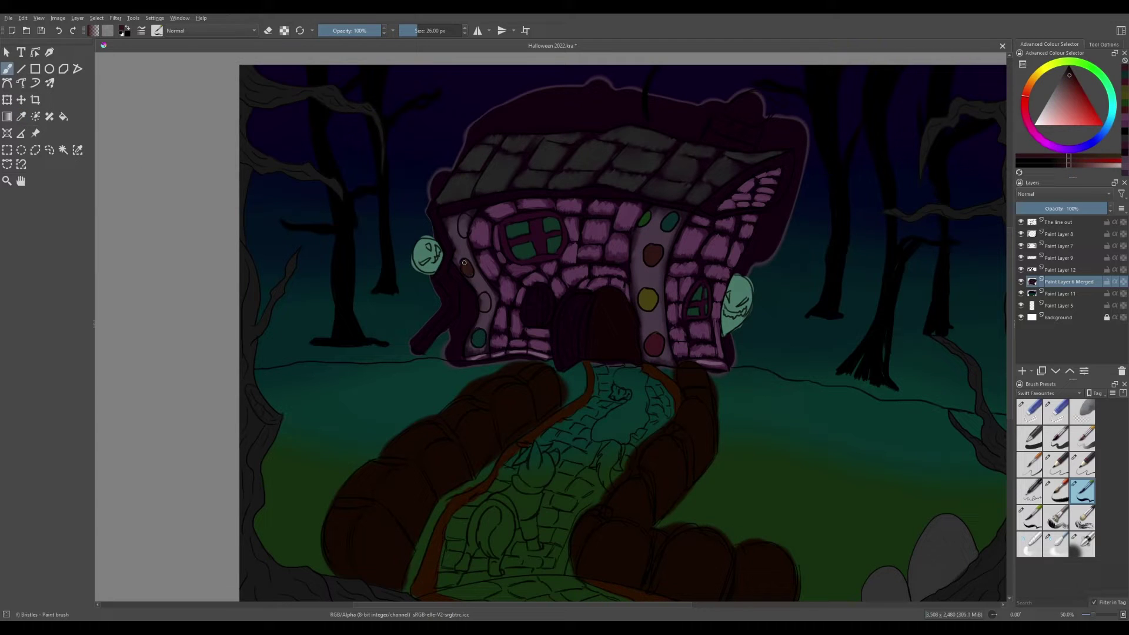
ctrl+click(482, 298)
click(1058, 222)
click(1028, 411)
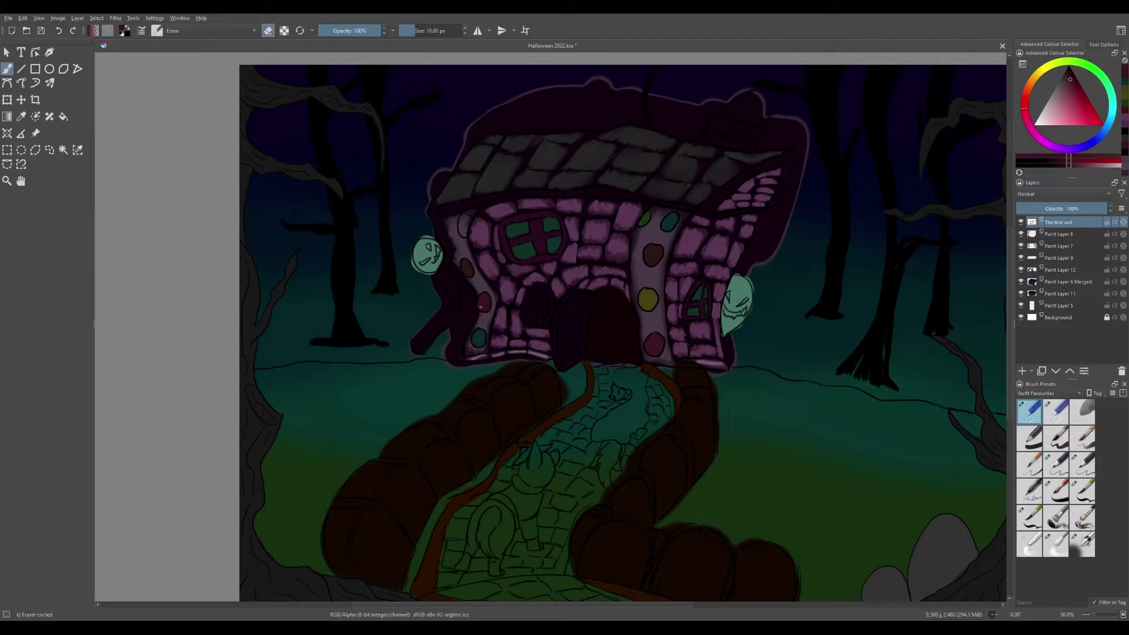
click(1058, 281)
click(1081, 491)
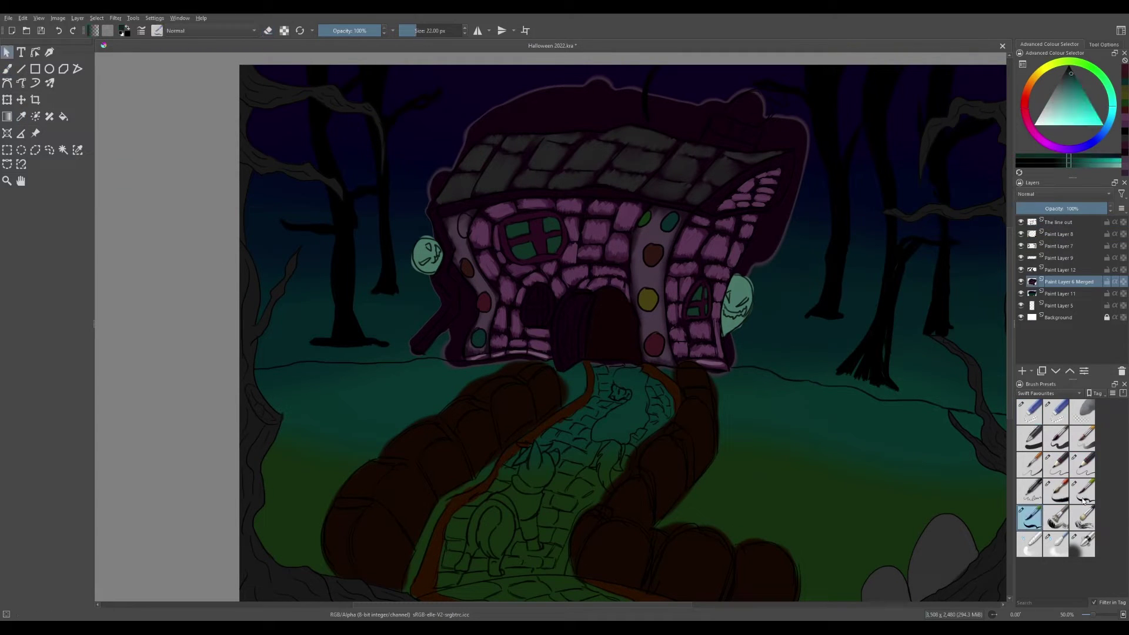
ctrl+click(646, 220)
click(465, 222)
ctrl+click(463, 220)
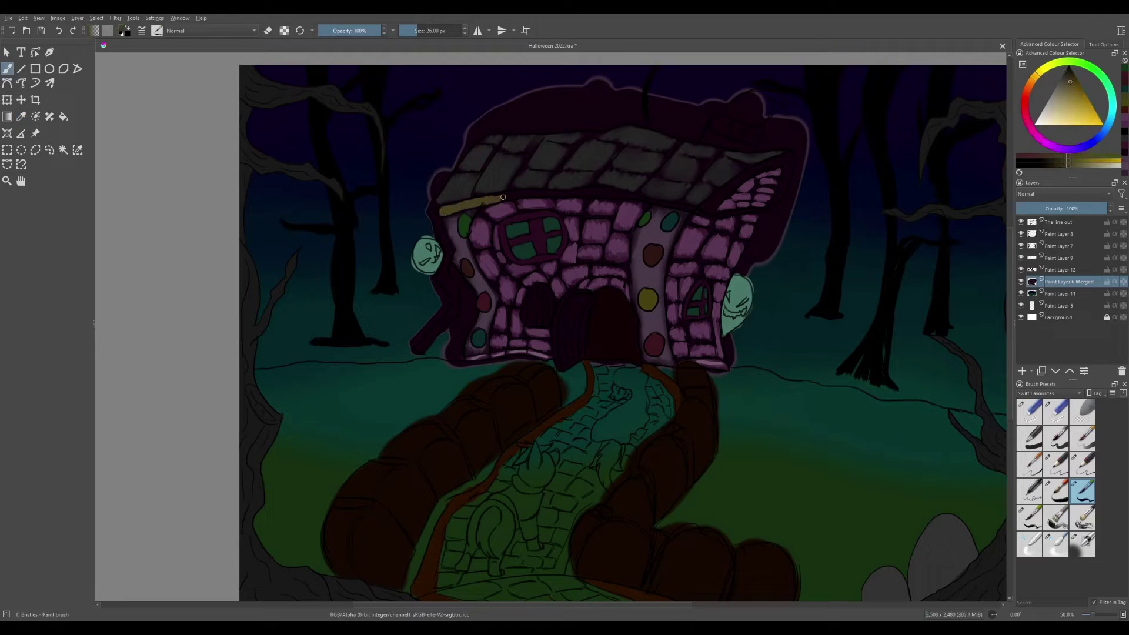
Paint the roof's eave trim, the curved gable edge and the crooked drainpipe in dark grey.
ctrl+click(448, 209)
mouse_move(448, 209)
mouse_down()
mouse_move(579, 191)
mouse_move(712, 216)
mouse_move(703, 207)
mouse_move(789, 153)
mouse_up()
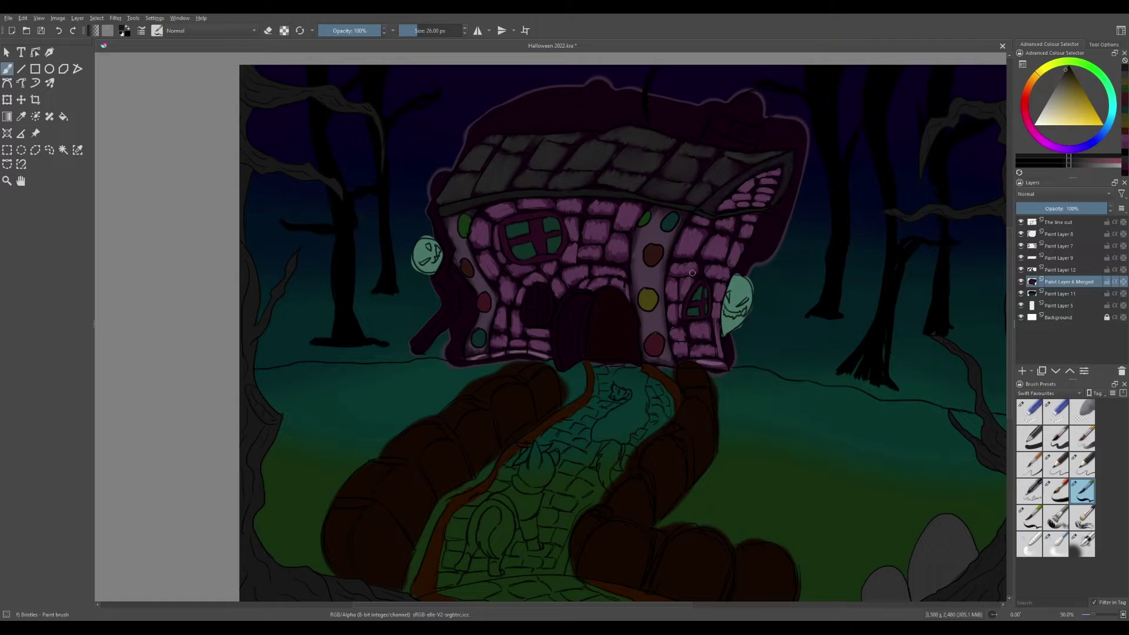
drag(433, 214, 455, 306)
Hide Paint Layer 6 Merged and Paint Layer 11, and touch up the line art on The line out with Main Pencil and eraser.
key(Page_Up)
key(Page_Up)
key(Page_Up)
key(Page_Up)
key(Page_Up)
key(ctrl+r)
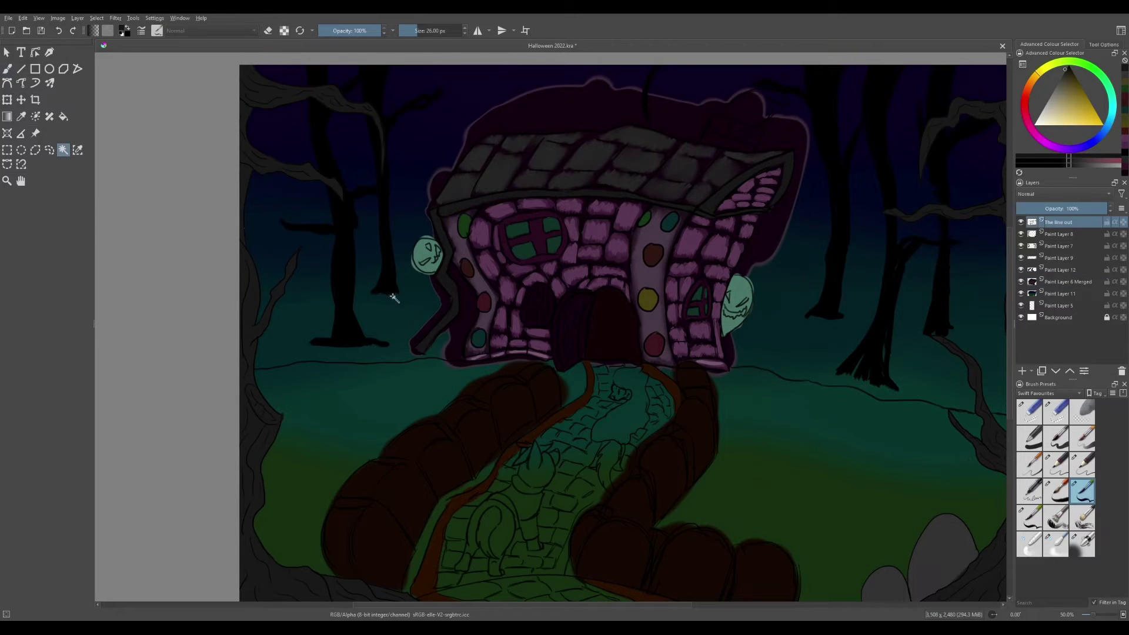
click(1020, 281)
click(1021, 293)
click(1056, 465)
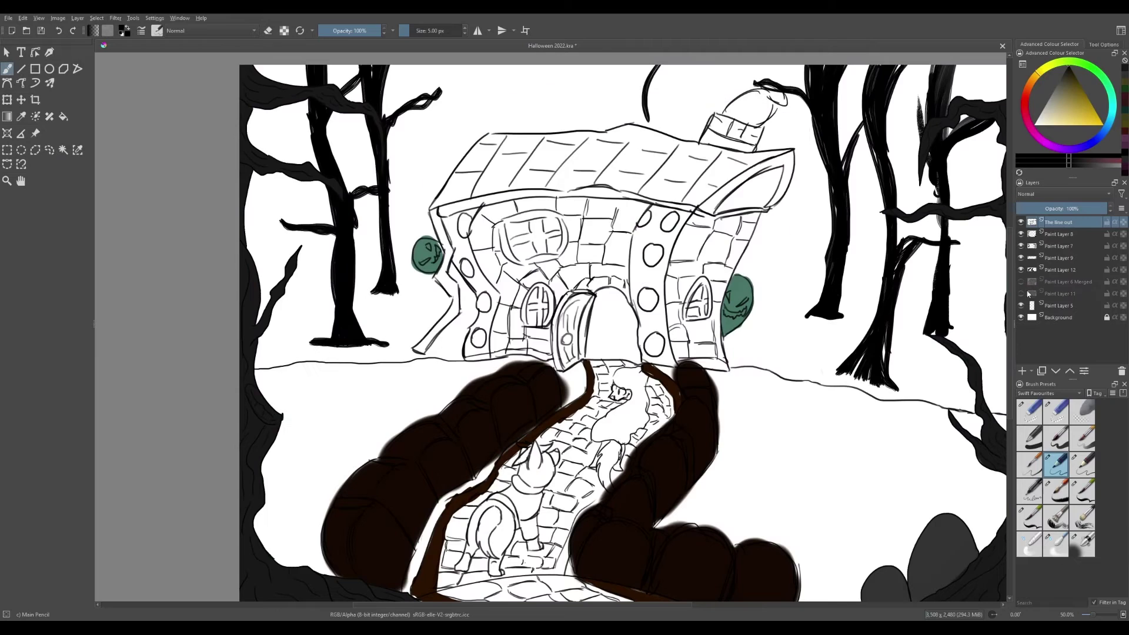
key(/)
key(bracketright)
key(bracketright)
key(bracketright)
key(bracketright)
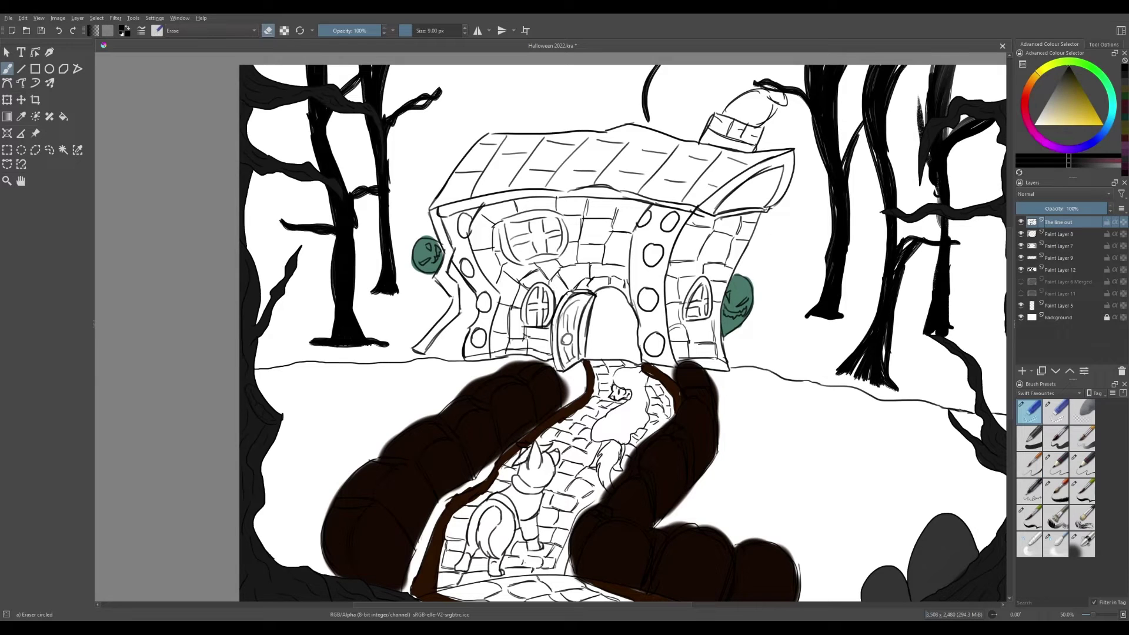
key(slash)
key(slash)
key(slash)
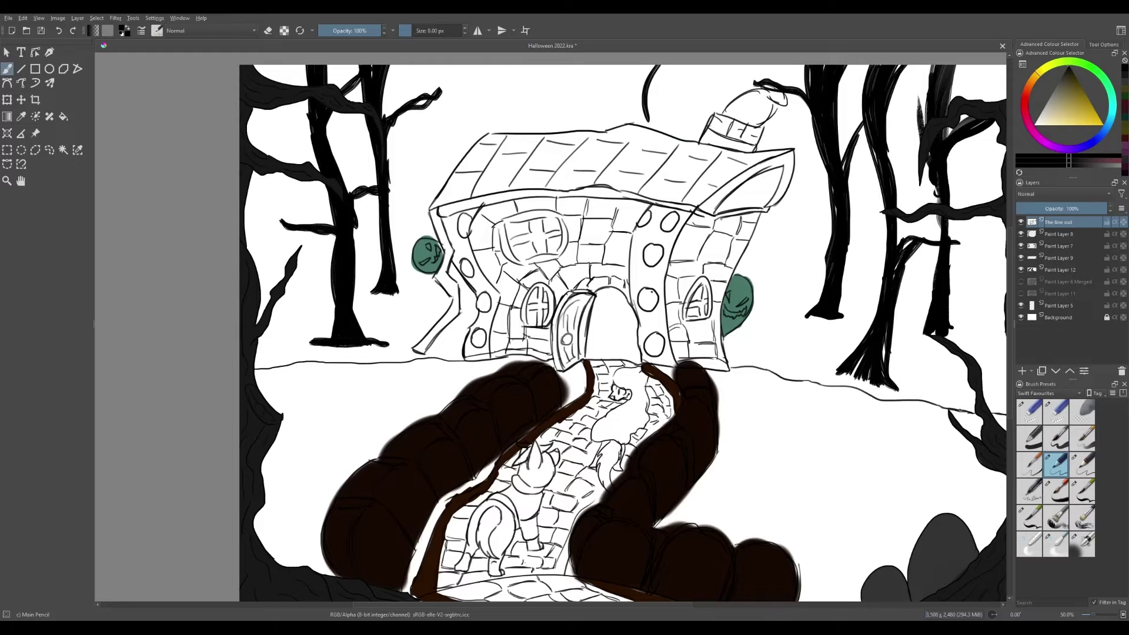
Hide Paint Layer 12 and touch up the outlines of the rounded shapes beside the path on The line out.
click(1021, 270)
key(slash)
key(slash)
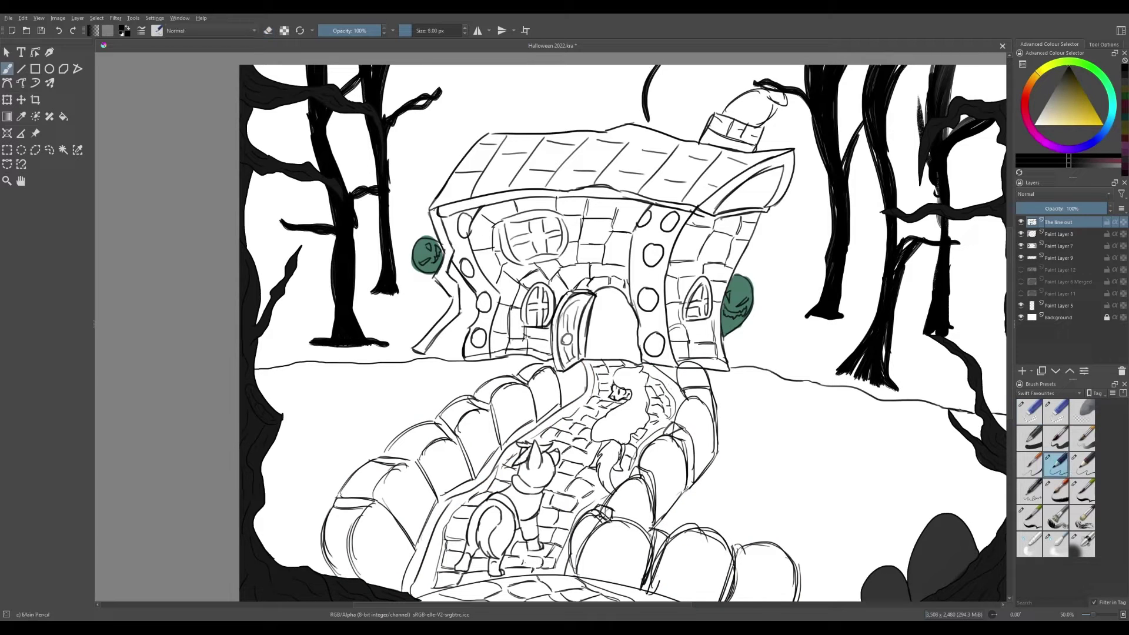
drag(576, 573, 611, 524)
Show the colour layers, select the area outside the house outline, and try to erase the overspill on Paint Layer 6 Merged.
drag(1020, 269, 1021, 293)
key(q)
click(424, 436)
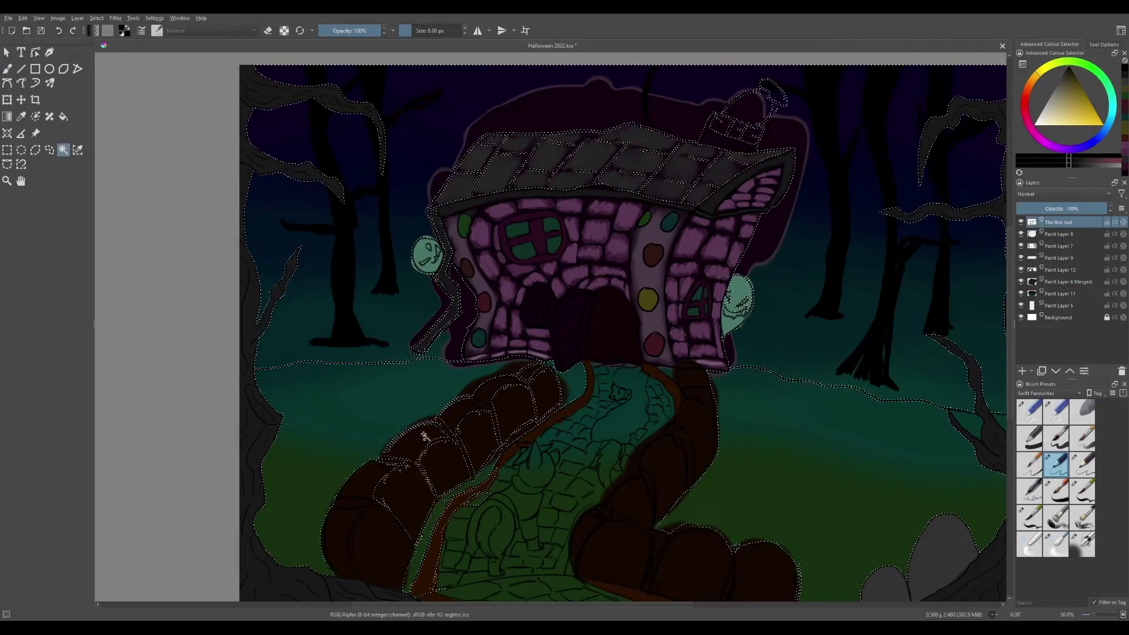
click(1067, 282)
click(1028, 411)
key(ctrl+shift+a)
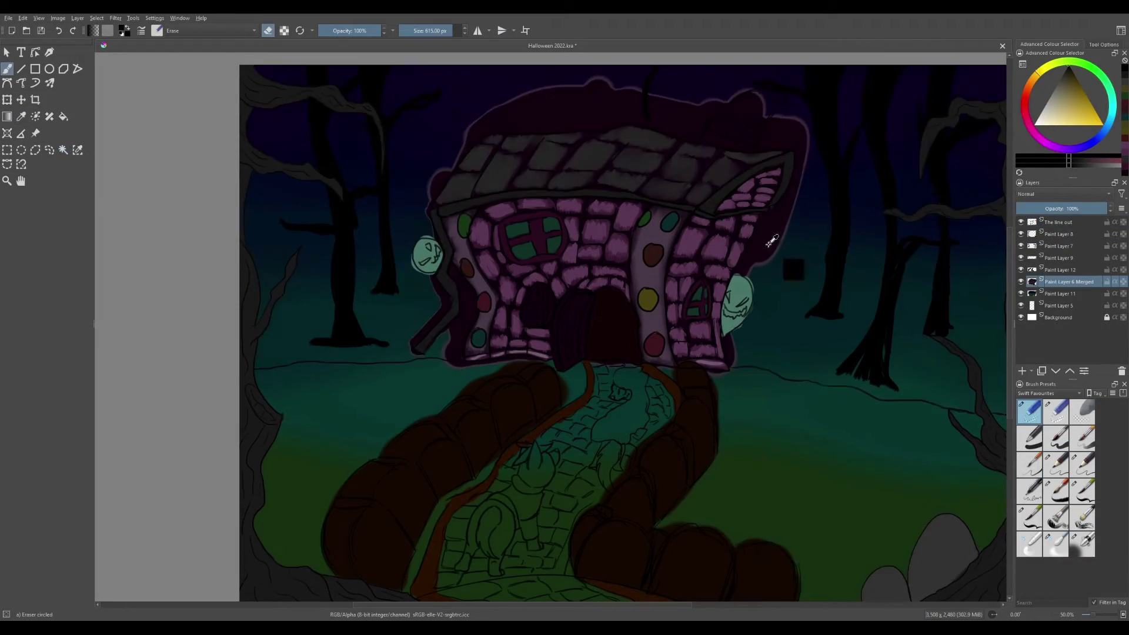
Hide Paint Layers 6 Merged, 11 and 7, and clean up the chimney's line art on The line out, removing its brick lines.
drag(1021, 282, 1020, 294)
click(1056, 464)
click(1064, 222)
click(1020, 282)
click(1020, 293)
drag(1020, 282, 1020, 294)
click(1021, 246)
key(q)
click(1056, 464)
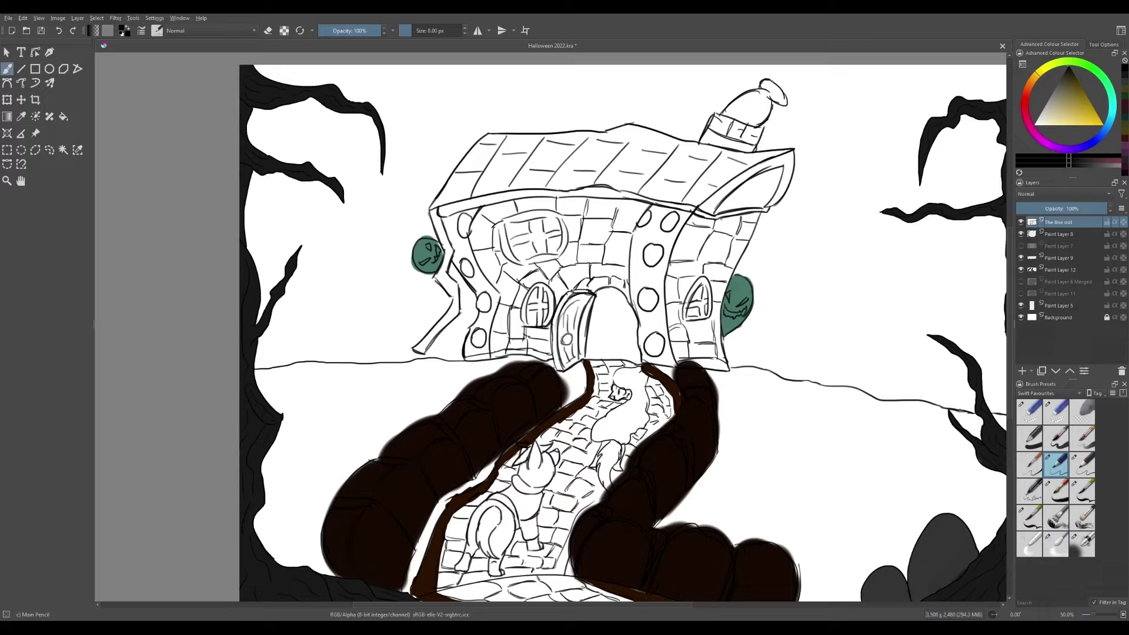
click(1038, 413)
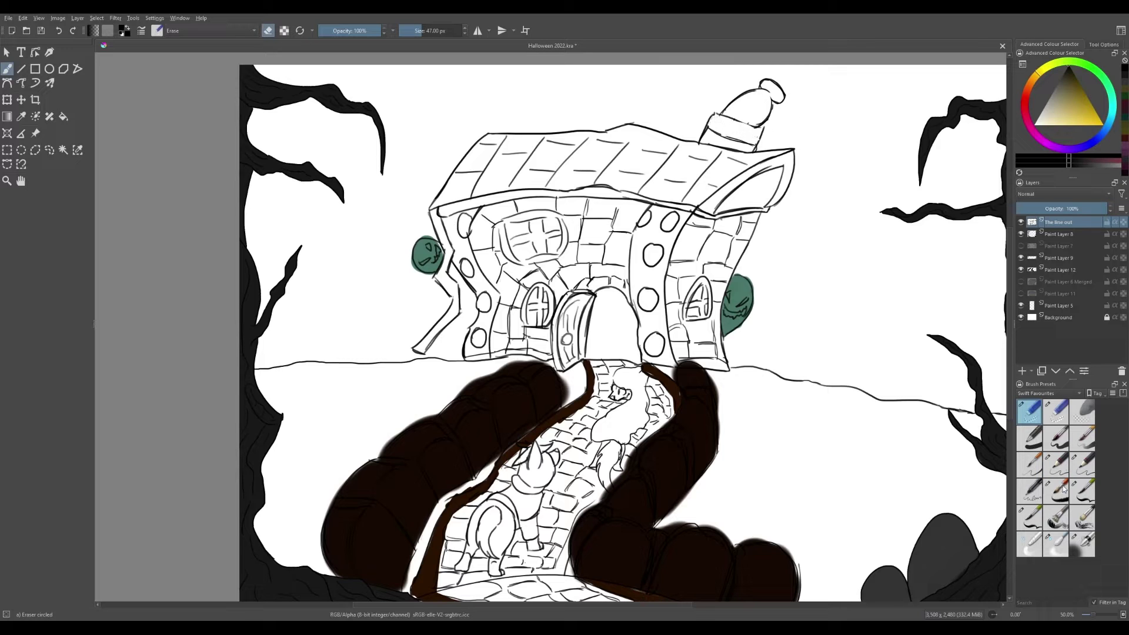
click(1056, 464)
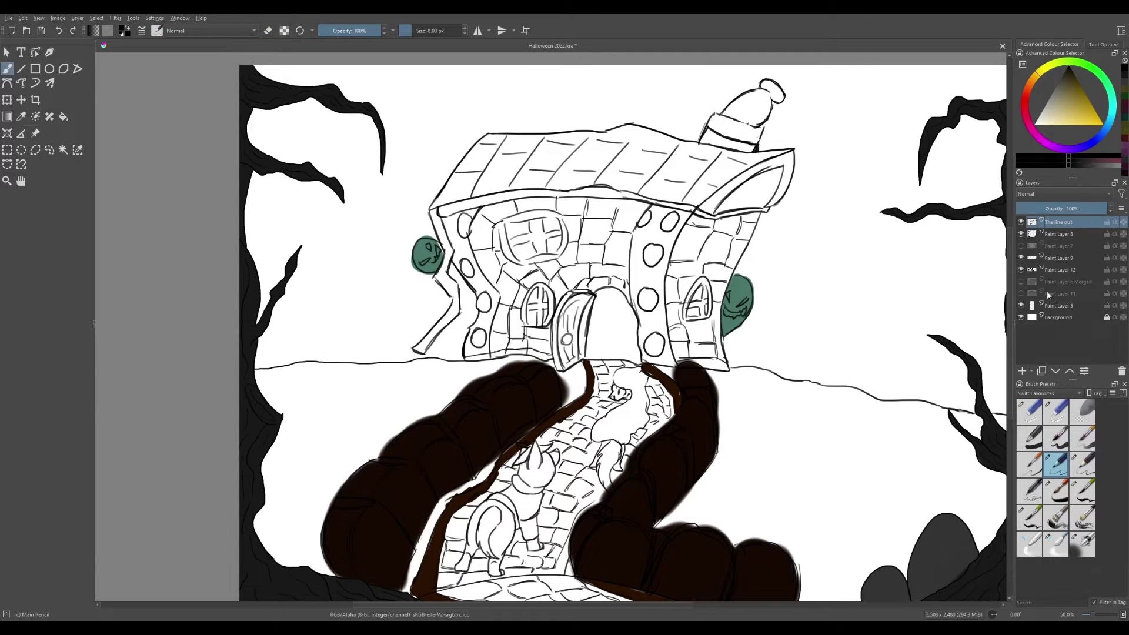
Hide Paint Layer 12 and erase the outlines of the outer rounded shapes at the path's lower right on The line out.
click(1021, 269)
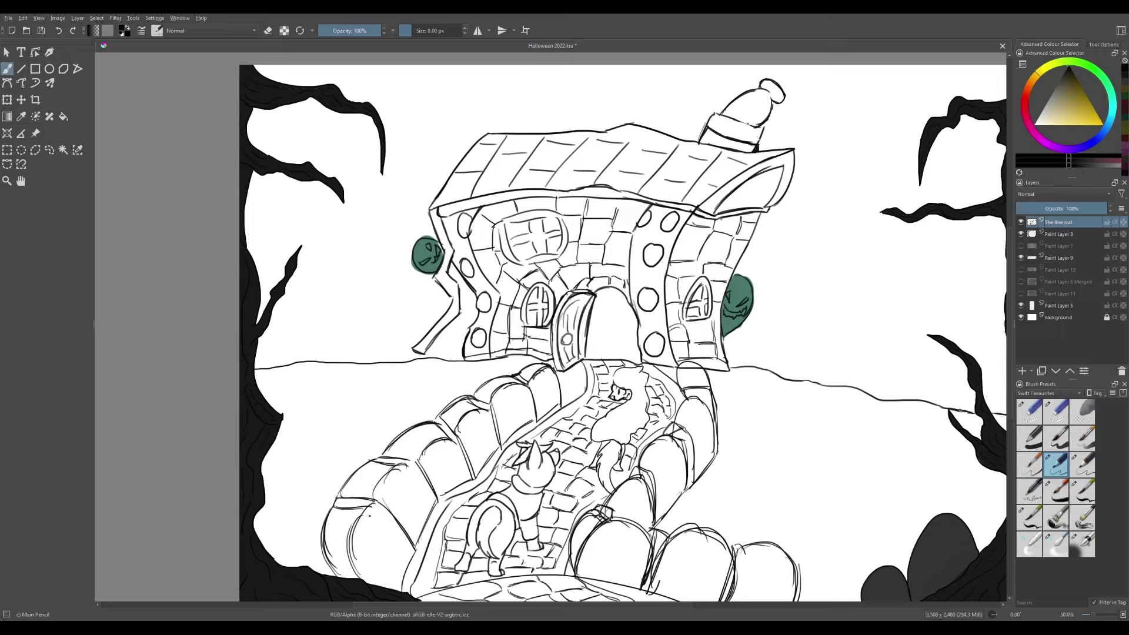
click(1029, 411)
mouse_move(790, 582)
mouse_down()
mouse_move(750, 546)
mouse_move(647, 593)
mouse_move(656, 532)
mouse_move(623, 529)
mouse_up()
key(slash)
key(ctrl+z)
click(1029, 412)
Show Paint Layer 6 Merged and erase its dark purple overspill around the outside of the house outline.
click(1020, 282)
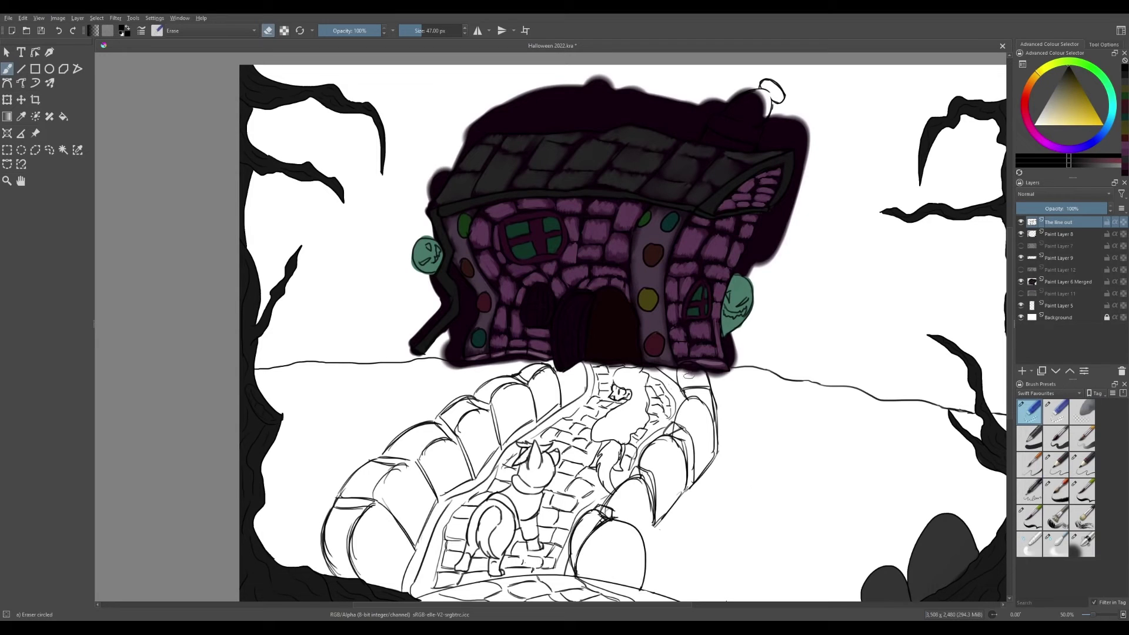
click(1067, 282)
mouse_move(453, 302)
mouse_down()
mouse_move(438, 317)
mouse_move(764, 248)
mouse_up()
key(ctrl+shift+a)
Repaint the crooked drainpipe and the chimney in dark tones on Paint Layer 6 Merged.
click(1029, 518)
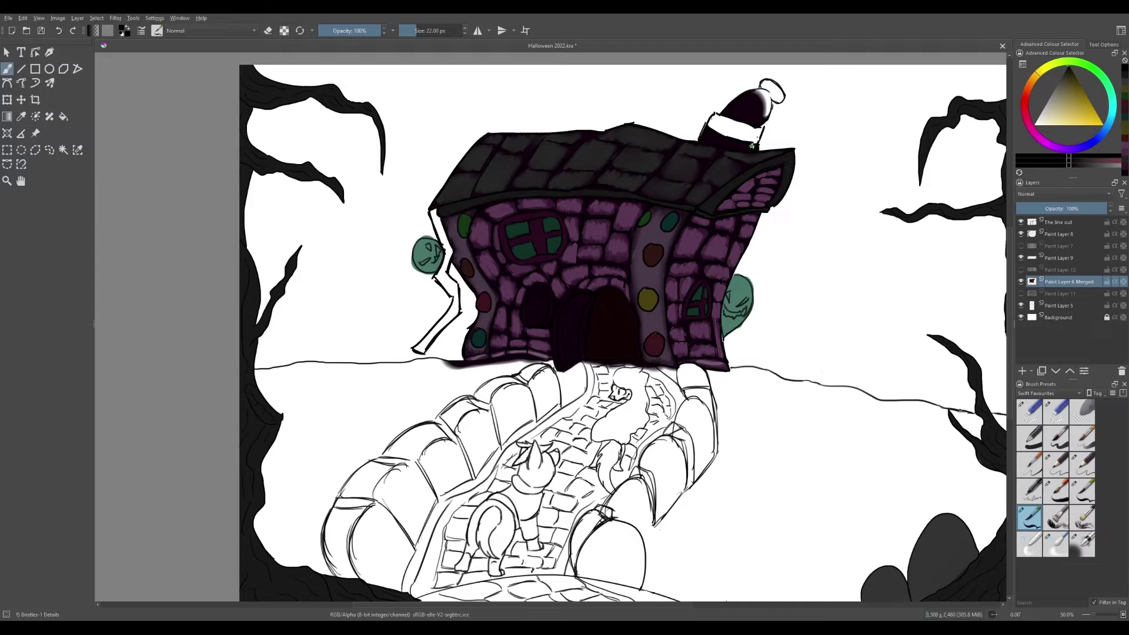
mouse_move(441, 225)
mouse_down()
mouse_move(452, 310)
mouse_move(422, 349)
mouse_up()
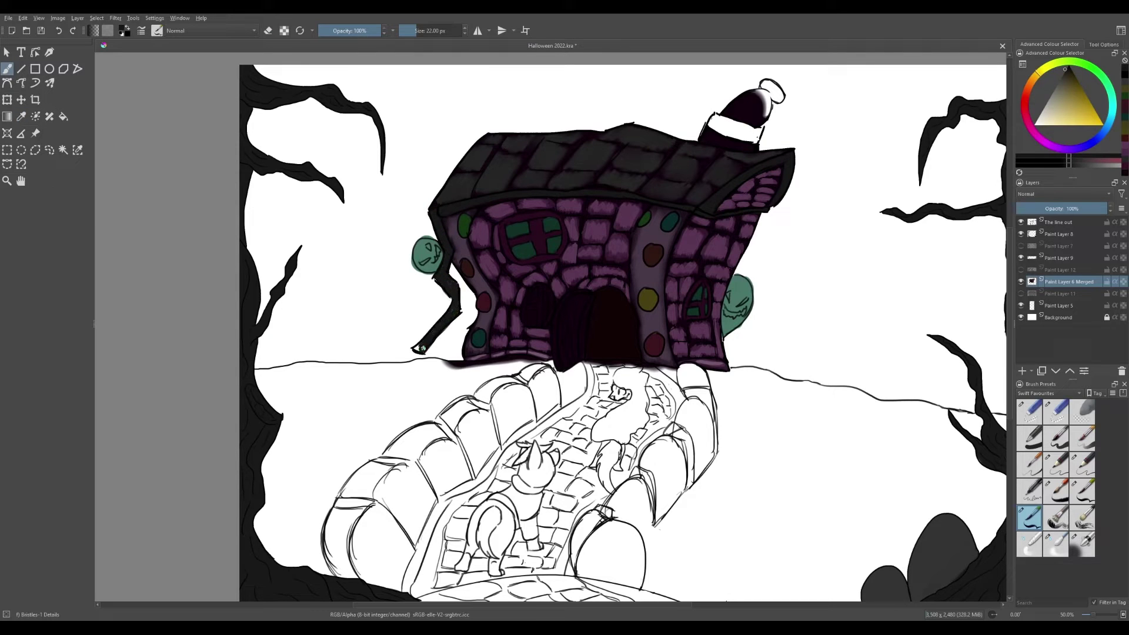
mouse_move(770, 100)
mouse_down()
mouse_move(750, 106)
mouse_move(773, 91)
mouse_move(743, 109)
mouse_up()
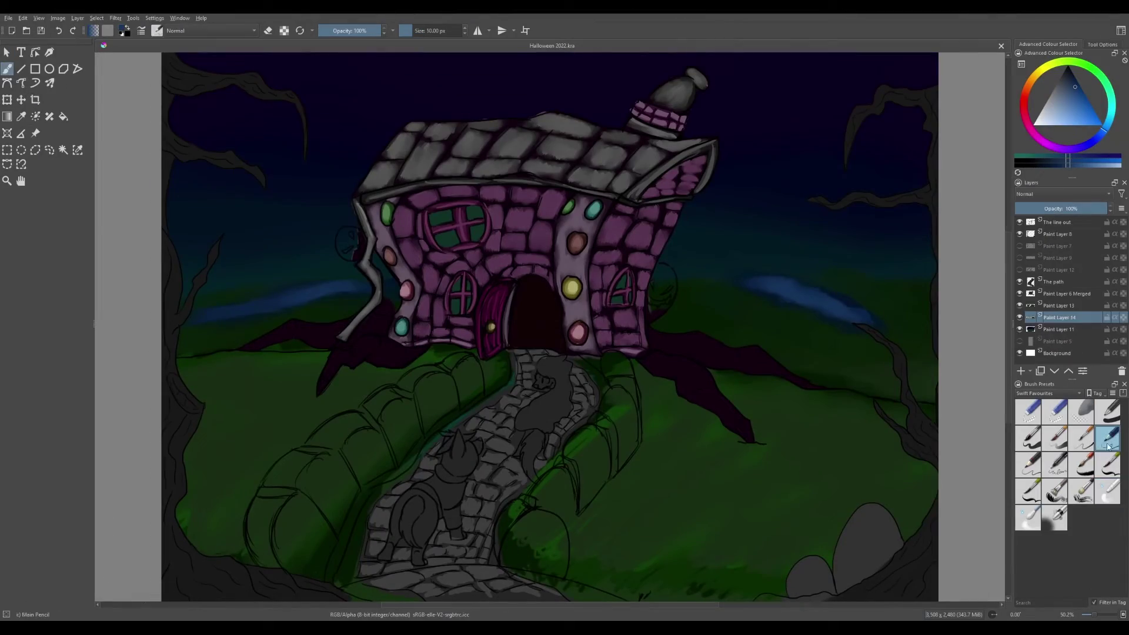
Fill the rounded wall stones along the path's right side with near-black grey on The path layer.
key(Page_Up)
key(Page_Up)
key(Page_Up)
key(Page_Up)
key(Page_Up)
key(Page_Up)
key(Page_Up)
key(Page_Up)
key(d)
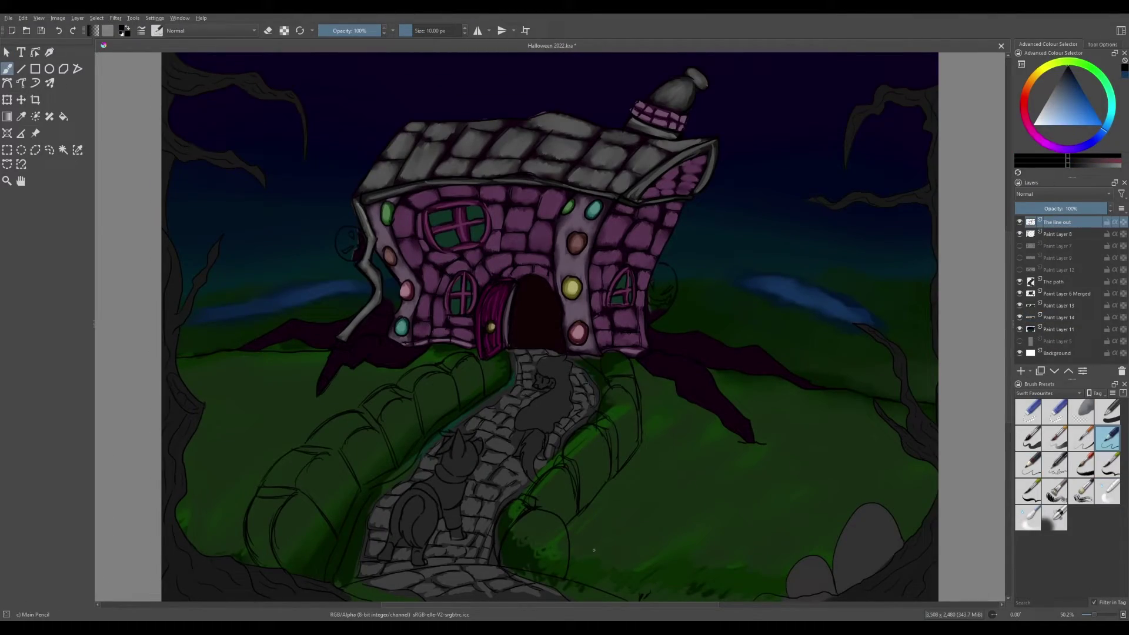
key(period)
key(period)
key(Insert)
key(period)
mouse_move(516, 529)
mouse_down()
mouse_move(544, 529)
mouse_move(521, 566)
mouse_move(565, 563)
mouse_move(510, 533)
mouse_move(557, 525)
mouse_move(508, 560)
mouse_move(556, 564)
mouse_move(498, 540)
mouse_move(535, 491)
mouse_move(569, 512)
mouse_move(602, 468)
mouse_move(594, 439)
mouse_move(593, 484)
mouse_move(570, 447)
mouse_move(623, 462)
mouse_move(620, 364)
mouse_up()
key(shift+Delete)
Fill the rounded wall stones along the path's left side with the same near-black grey, leaving gaps between them.
mouse_move(288, 505)
mouse_down()
mouse_move(296, 547)
mouse_move(306, 533)
mouse_move(292, 563)
mouse_move(268, 555)
mouse_up()
key(/)
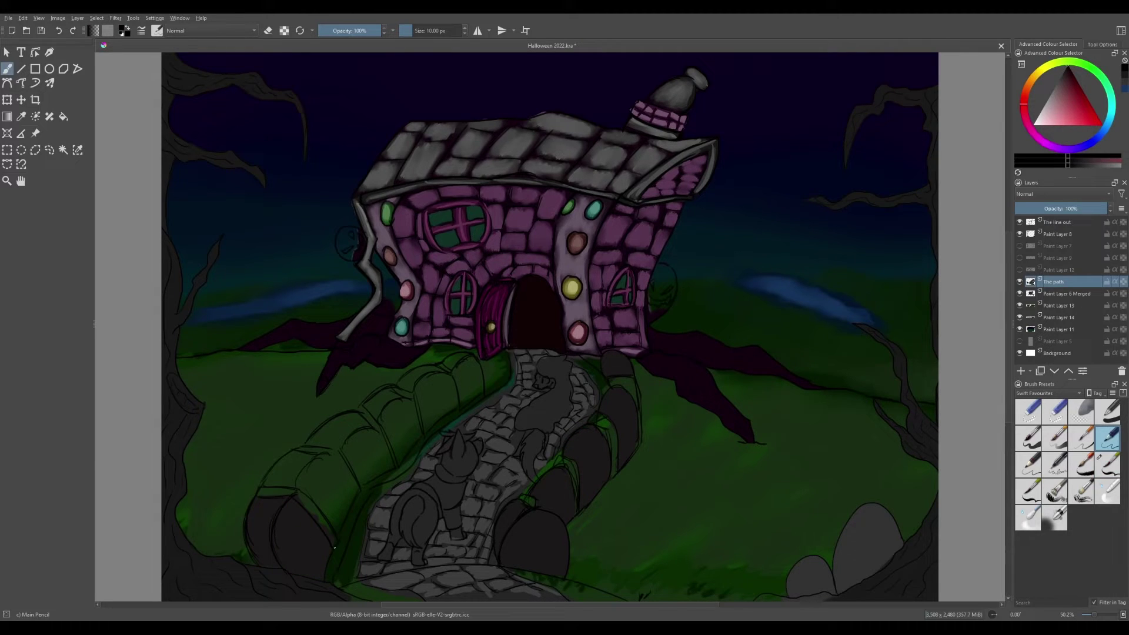
key(/)
mouse_move(326, 505)
mouse_down()
mouse_move(348, 489)
mouse_move(323, 503)
mouse_move(283, 464)
mouse_up()
key(/)
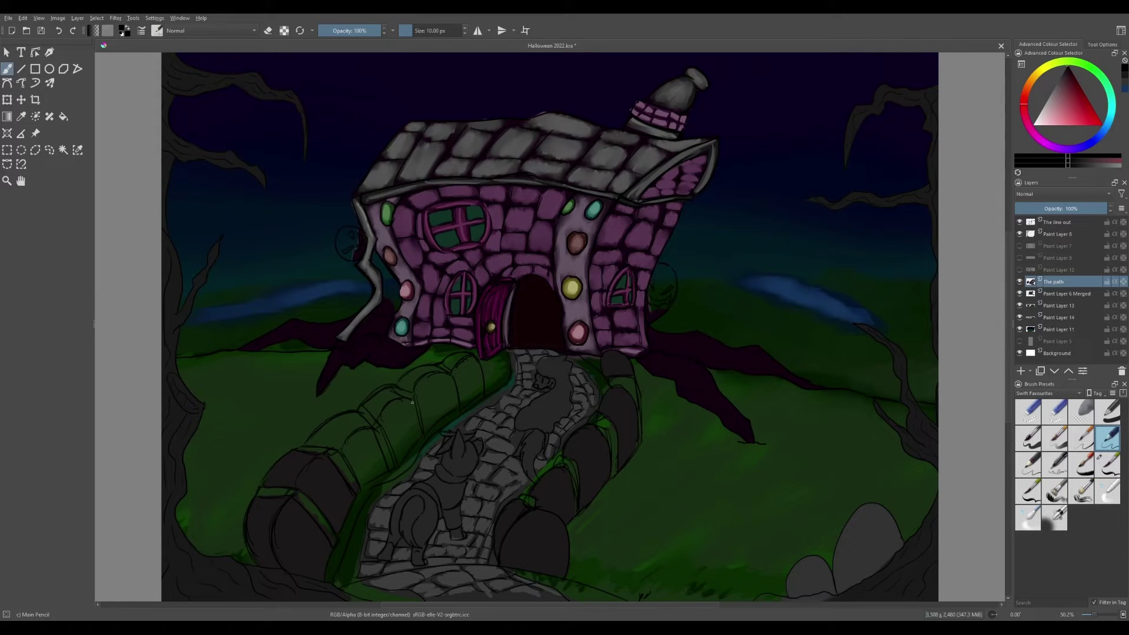
key(/)
key(/)
key(/)
mouse_move(370, 473)
mouse_down()
mouse_move(357, 421)
mouse_move(316, 438)
mouse_move(379, 448)
mouse_move(401, 409)
mouse_move(376, 410)
mouse_move(427, 424)
mouse_move(415, 384)
mouse_move(476, 392)
mouse_move(466, 372)
mouse_move(494, 364)
mouse_up()
Paint a dark brown earth border along the path's left edge and its front edge at the bottom of the canvas.
ctrl+click(515, 364)
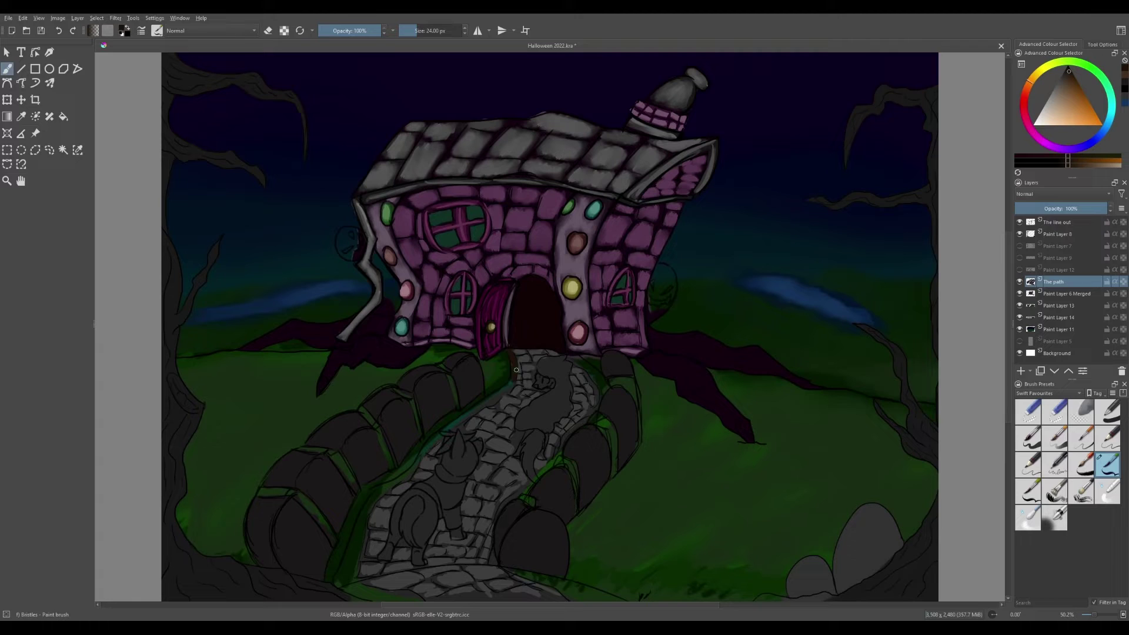
mouse_move(468, 406)
mouse_down()
mouse_move(360, 532)
mouse_move(349, 569)
mouse_move(371, 595)
mouse_move(421, 599)
mouse_up()
drag(522, 575, 611, 599)
ctrl+click(529, 595)
drag(529, 595, 472, 599)
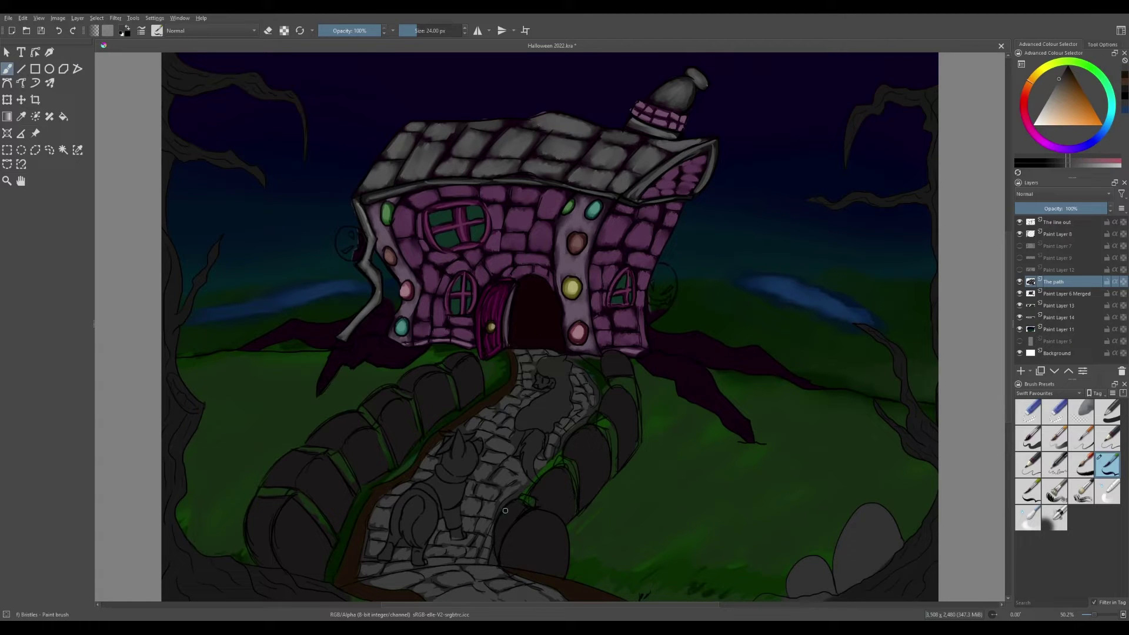
Lighten the paving stones with grey Bristles strokes and paint the dark brown border along the path's right edge.
ctrl+click(385, 585)
mouse_move(385, 585)
mouse_down()
mouse_move(453, 561)
mouse_move(463, 579)
mouse_move(439, 589)
mouse_move(482, 573)
mouse_move(517, 599)
mouse_move(492, 584)
mouse_move(406, 578)
mouse_move(470, 561)
mouse_move(405, 564)
mouse_move(385, 524)
mouse_up()
key(period)
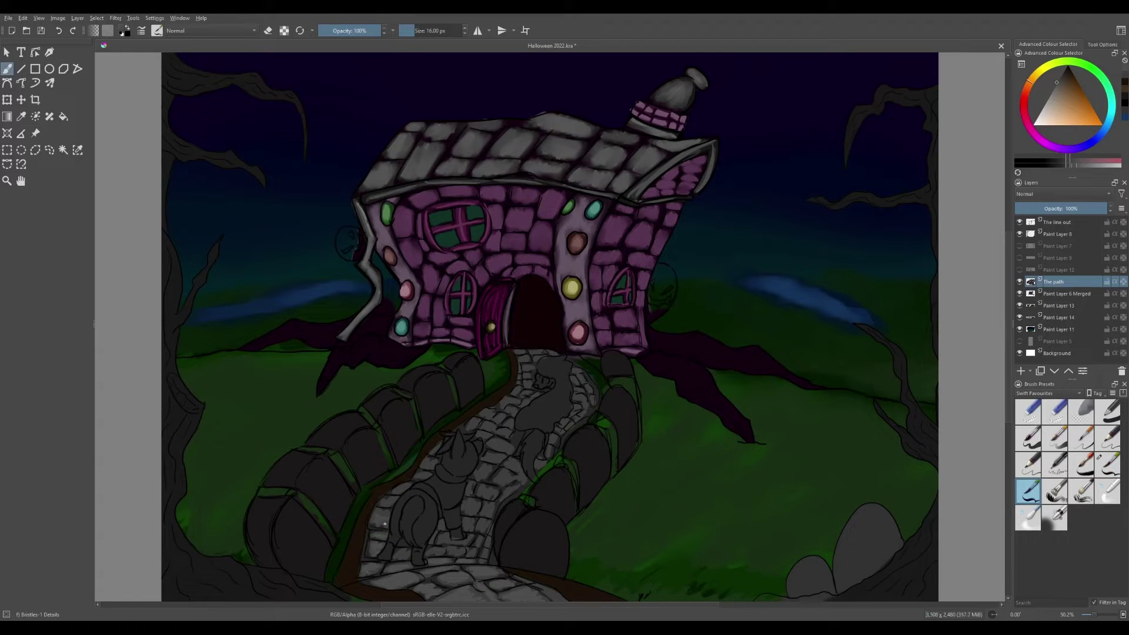
mouse_move(487, 542)
mouse_down()
mouse_move(459, 507)
mouse_move(513, 475)
mouse_move(428, 462)
mouse_move(390, 490)
mouse_move(516, 478)
mouse_move(505, 440)
mouse_up()
key(slash)
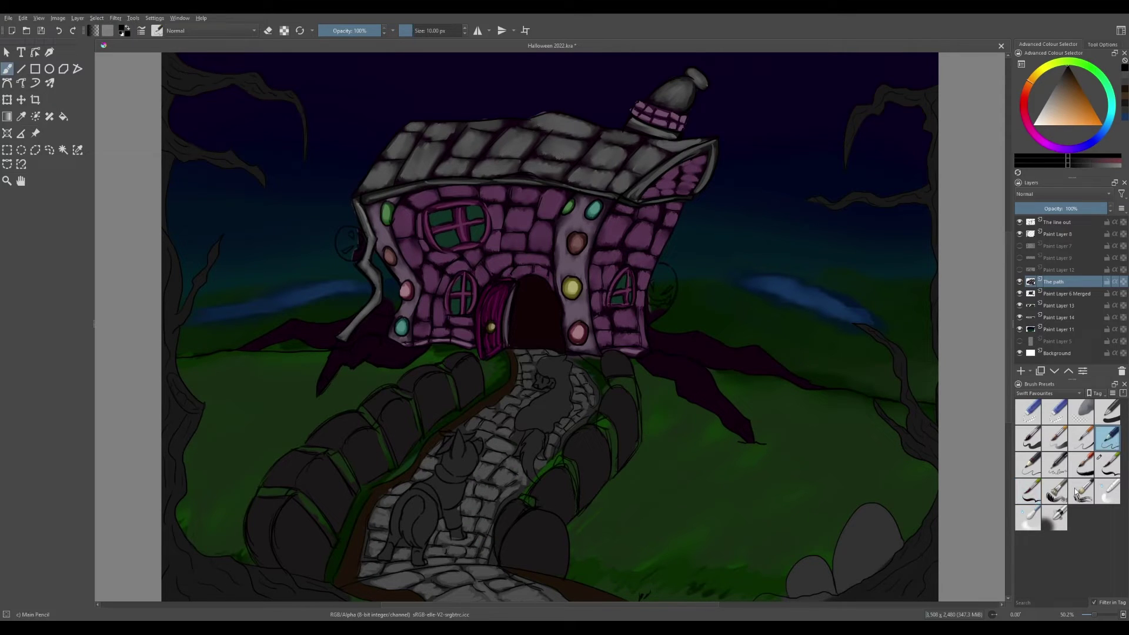
key(slash)
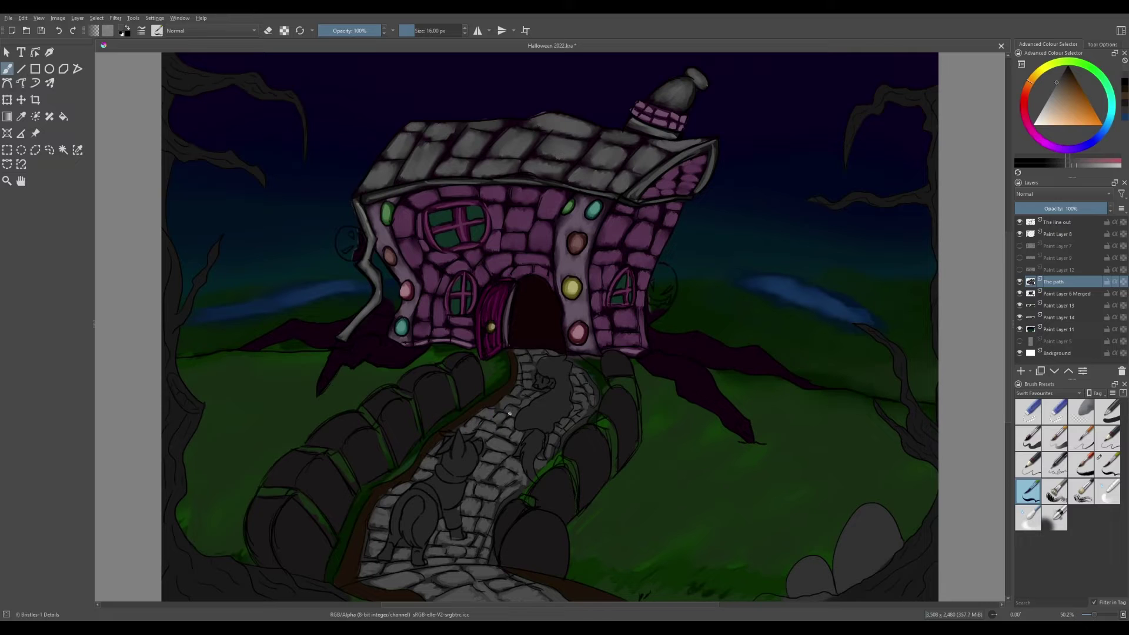
drag(519, 380, 536, 395)
mouse_move(514, 353)
mouse_down()
mouse_move(532, 370)
mouse_move(581, 369)
mouse_up()
drag(576, 419, 563, 427)
ctrl+click(584, 591)
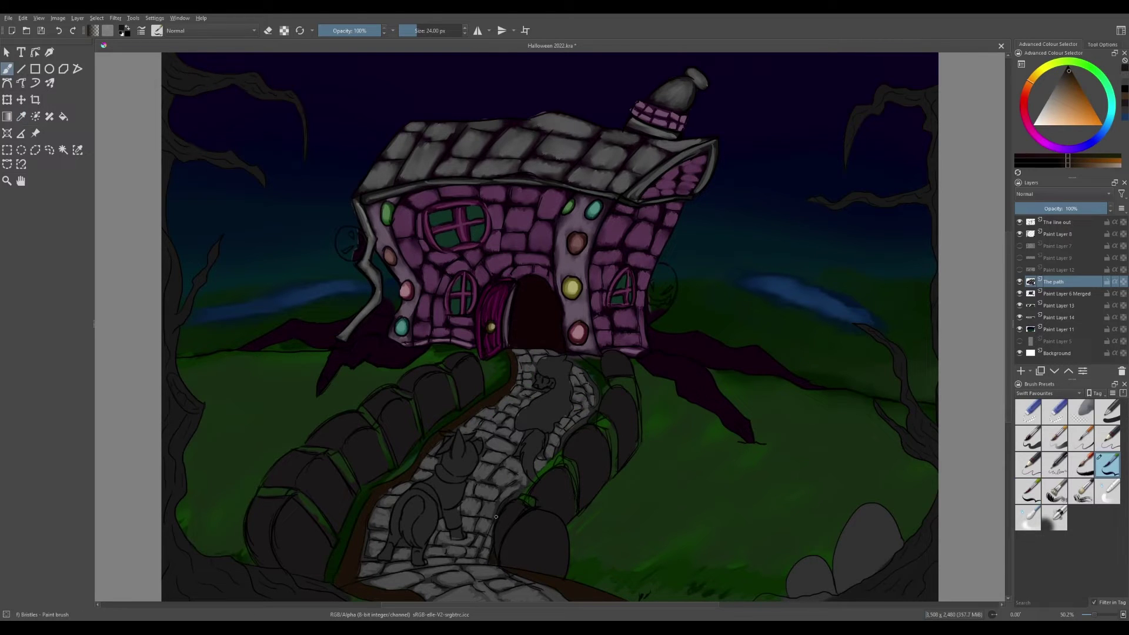
drag(555, 458, 594, 403)
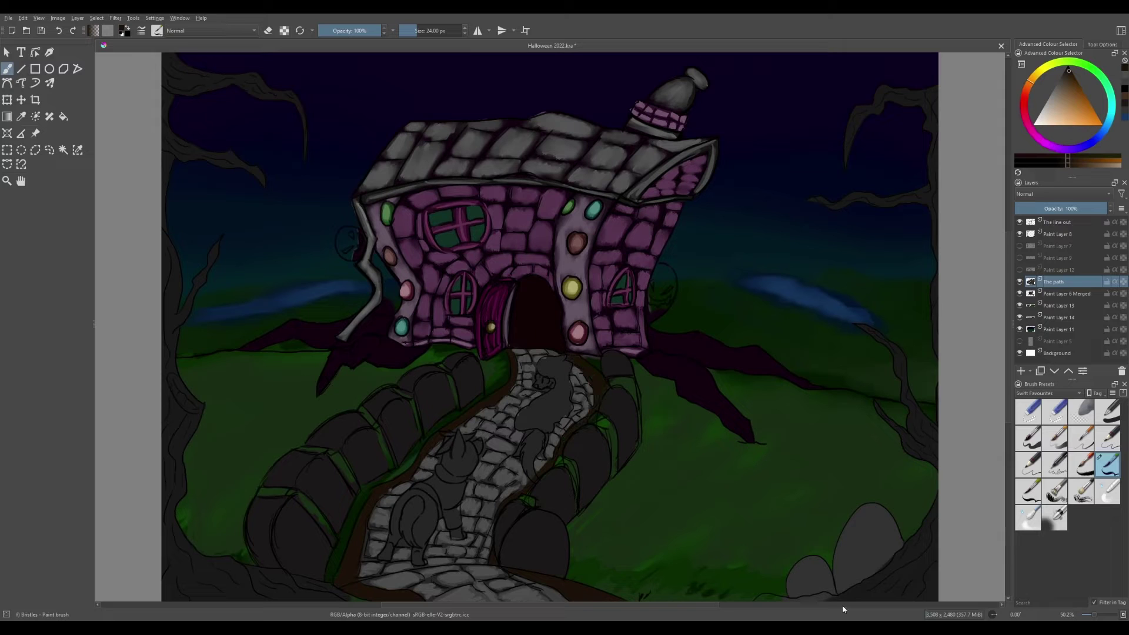
Paint lighter grey bands over the gaps between the dark wall stones on both sides of the path.
ctrl+click(685, 459)
mouse_move(336, 546)
mouse_down()
mouse_move(293, 493)
mouse_move(258, 489)
mouse_up()
mouse_move(341, 465)
mouse_down()
mouse_move(354, 488)
mouse_move(330, 449)
mouse_up()
drag(298, 448, 332, 454)
mouse_move(391, 467)
mouse_down()
mouse_move(375, 427)
mouse_move(442, 365)
mouse_up()
mouse_move(564, 458)
mouse_down()
mouse_move(582, 488)
mouse_move(599, 458)
mouse_move(576, 506)
mouse_up()
click(1056, 221)
click(1027, 412)
click(1108, 464)
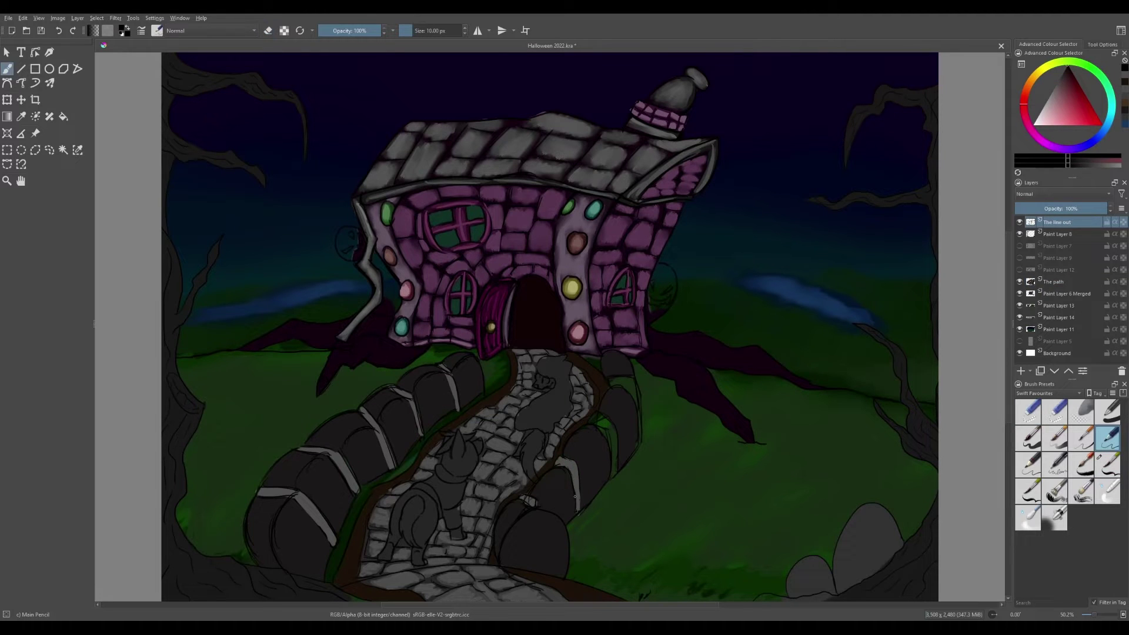
click(1052, 281)
mouse_move(614, 477)
mouse_down()
mouse_move(607, 426)
mouse_move(625, 455)
mouse_move(635, 436)
mouse_move(597, 453)
mouse_move(609, 379)
mouse_up()
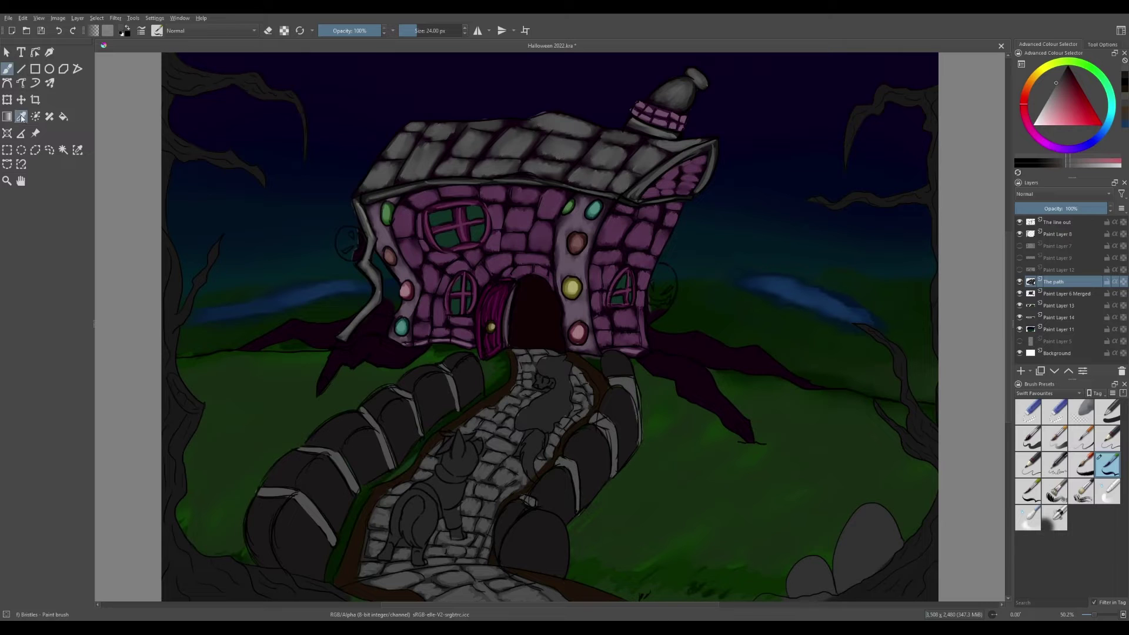
ctrl+click(611, 382)
click(1028, 411)
click(1056, 222)
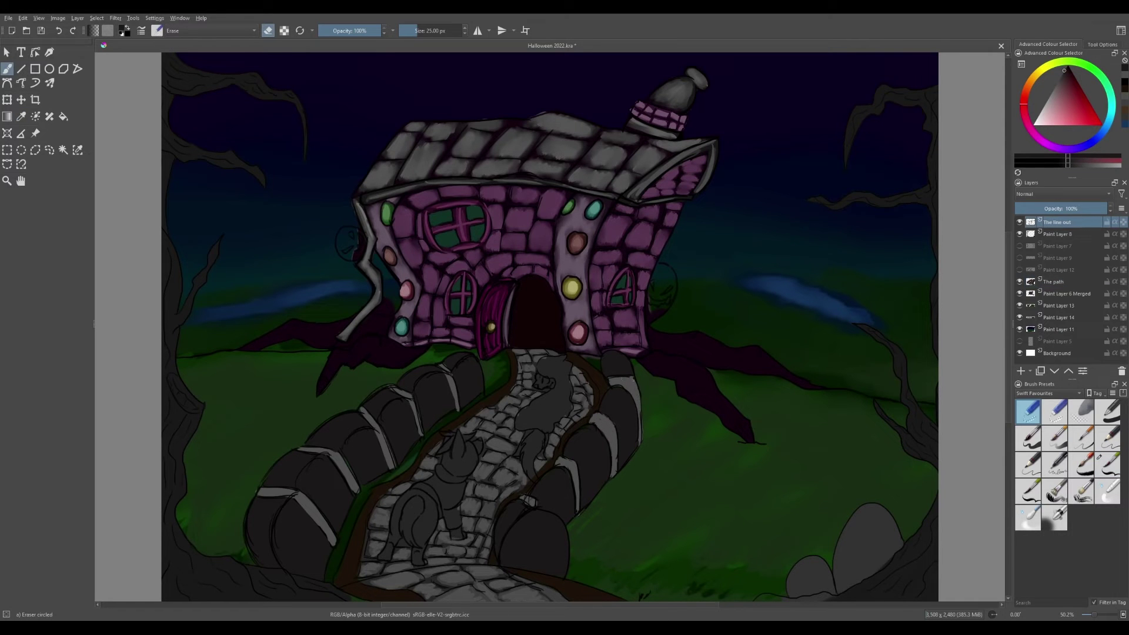
Paint the jointed legs under both sides of the house in dark purple on Paint Layer 6 Merged.
click(1108, 464)
click(1052, 282)
click(1066, 293)
ctrl+click(374, 320)
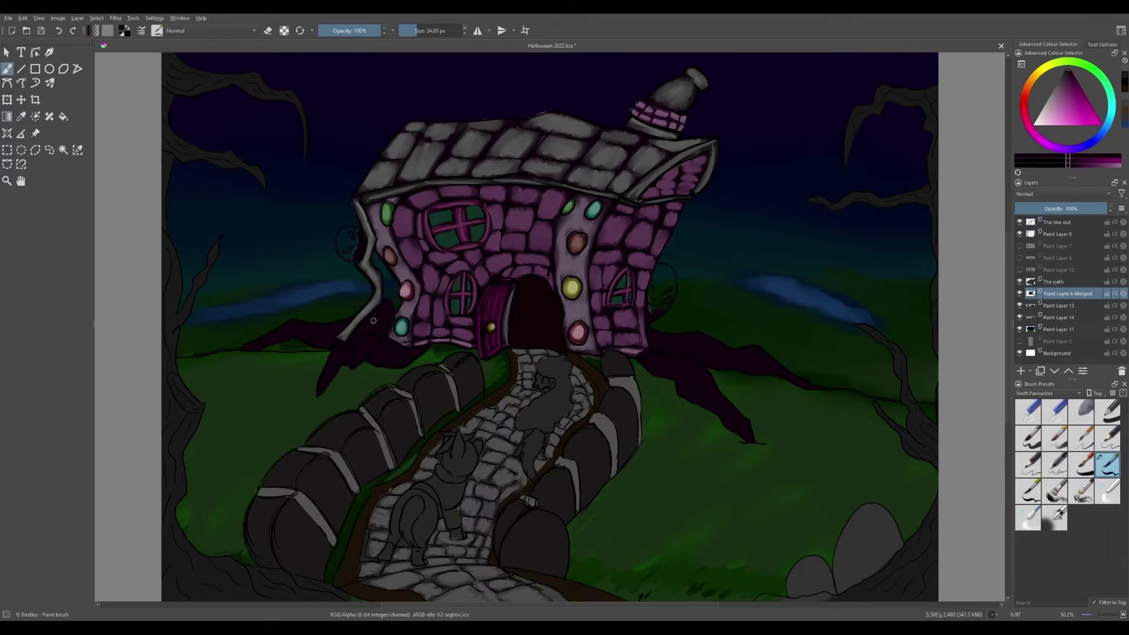
mouse_move(330, 369)
mouse_down()
mouse_move(375, 341)
mouse_move(396, 357)
mouse_up()
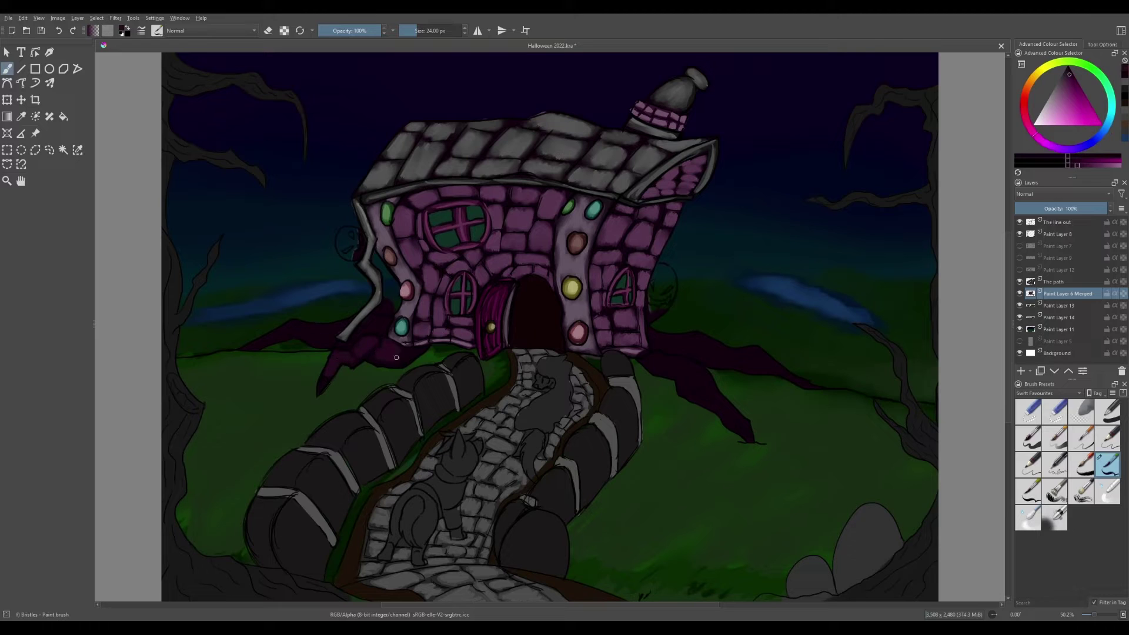
key(bracketright)
key(bracketright)
mouse_move(696, 376)
mouse_down()
mouse_move(652, 356)
mouse_move(732, 420)
mouse_up()
drag(653, 335, 775, 366)
drag(284, 332, 328, 336)
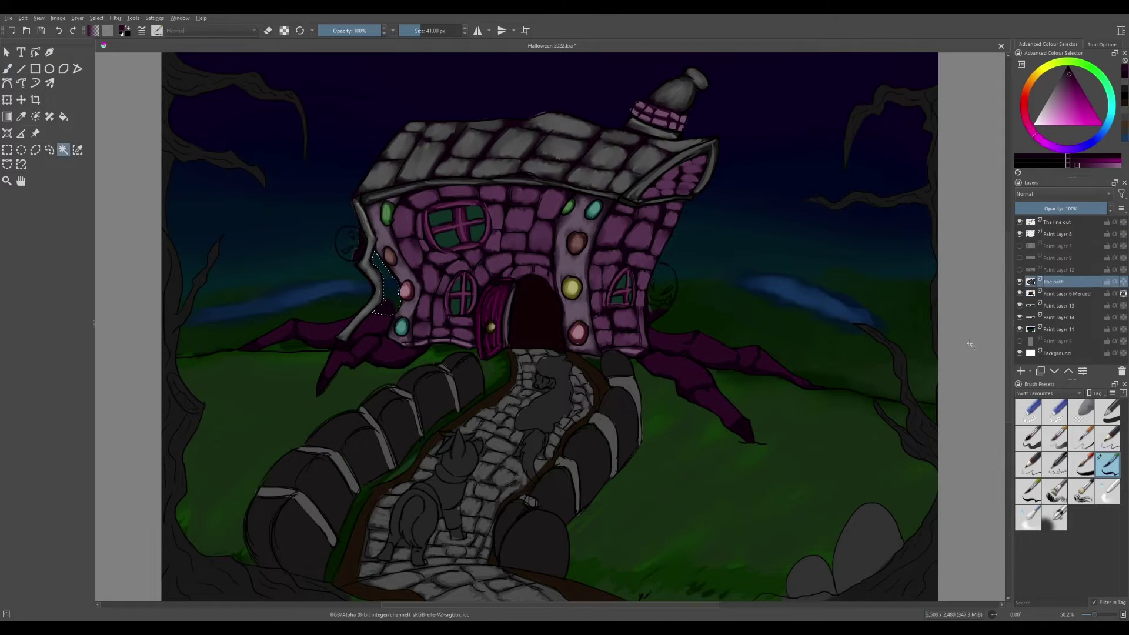
Erase inside the gap between the crooked drainpipe and the house wall on Paint Layer 6 Merged.
click(1028, 411)
key(q)
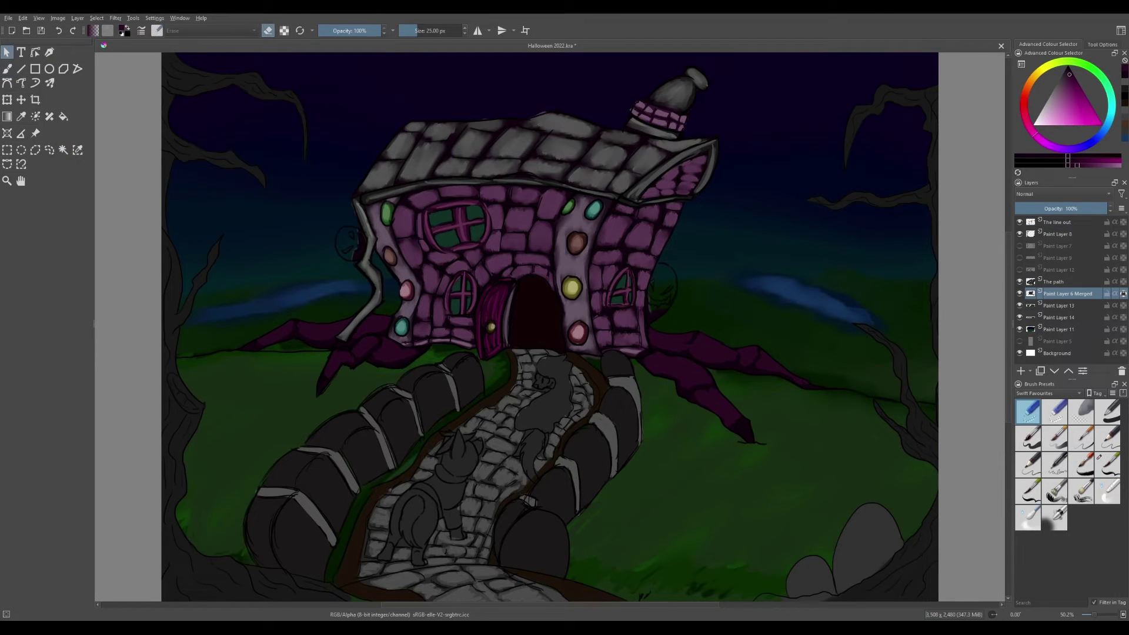
key(/)
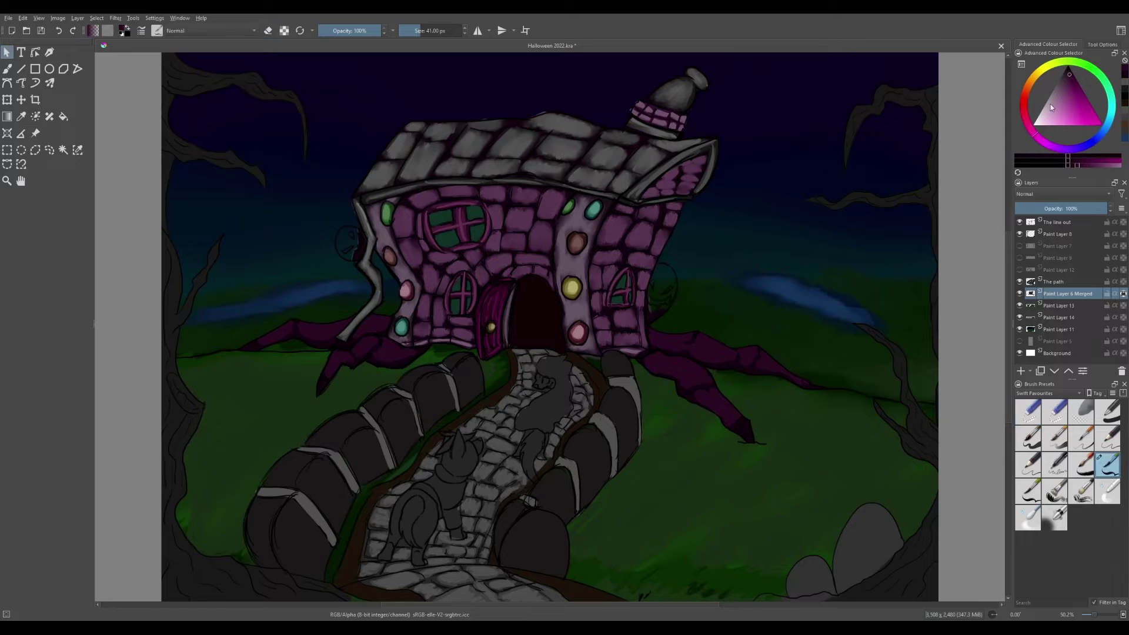
Brighten the house's legs with richer purple and paint their claw tips pale pinkish purple.
key(b)
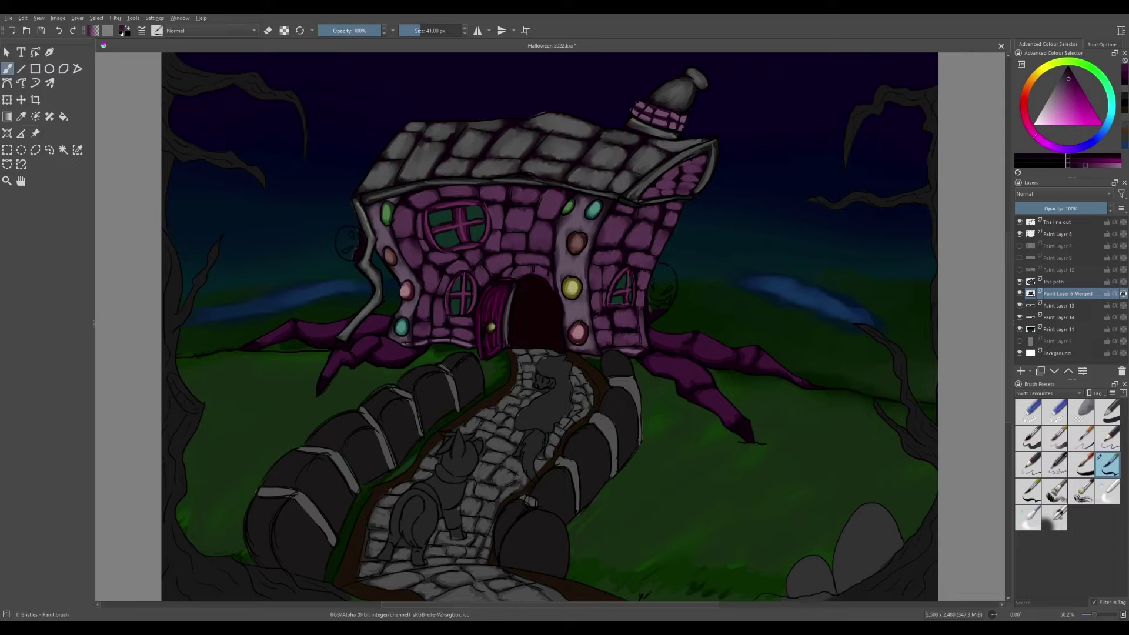
click(1088, 165)
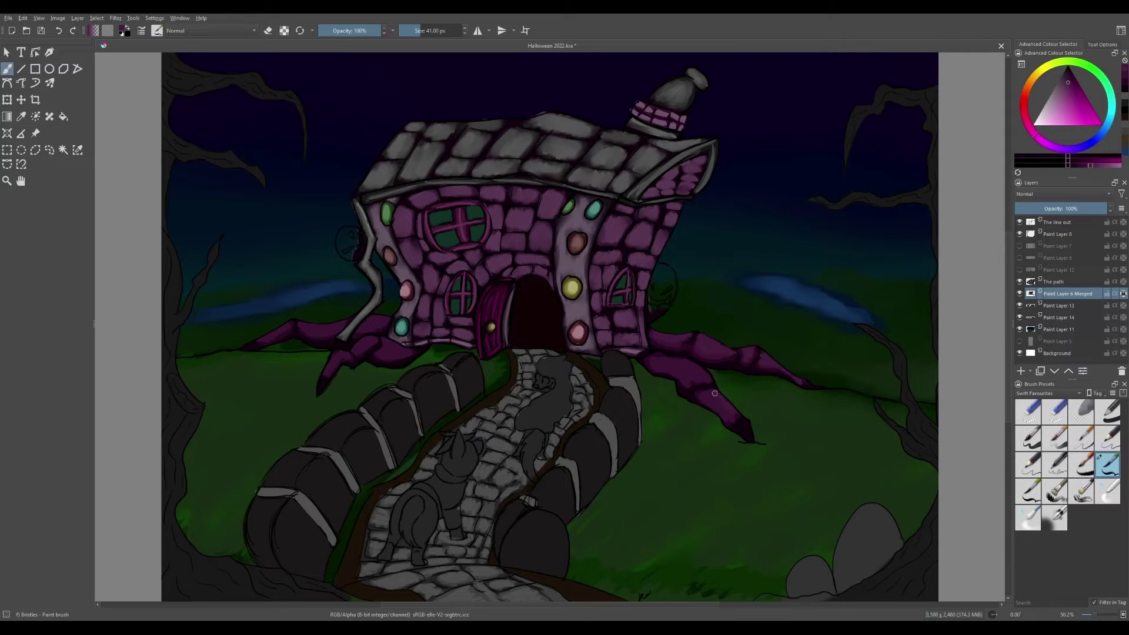
ctrl+click(273, 330)
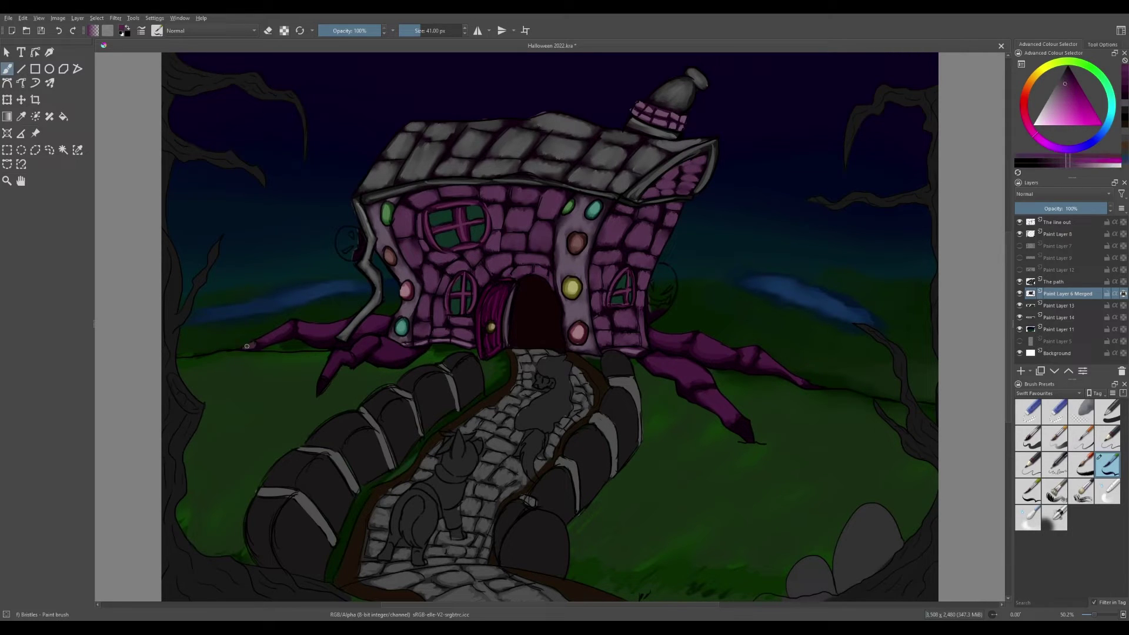
drag(736, 421, 751, 439)
drag(802, 383, 823, 386)
click(1054, 102)
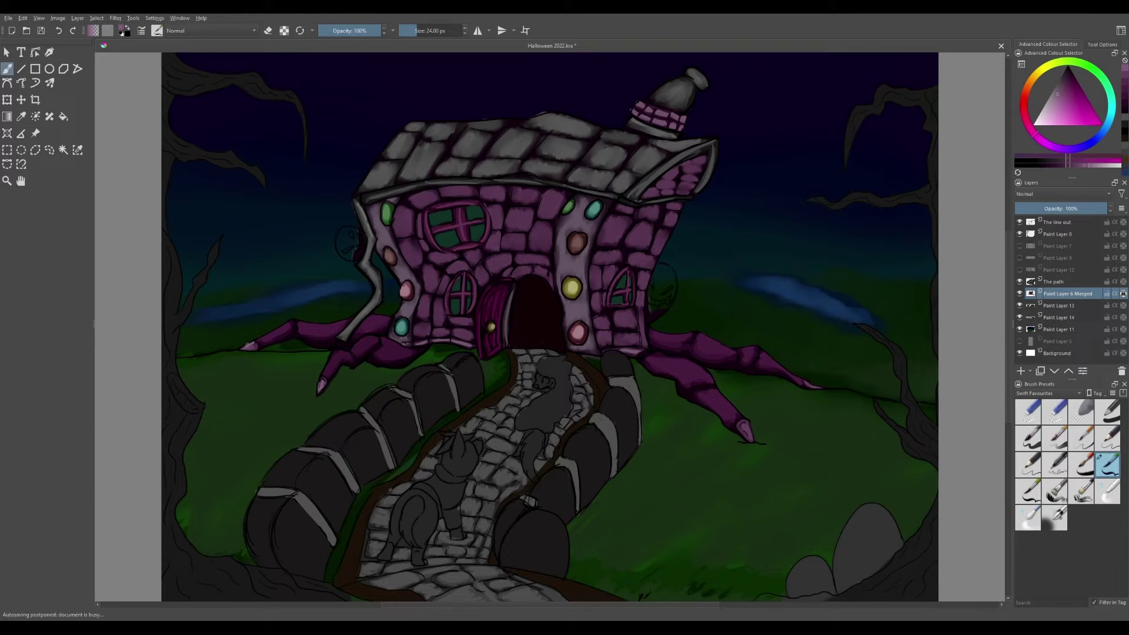
Paint lighter purple highlights along the upper sides of the house's legs.
click(1078, 164)
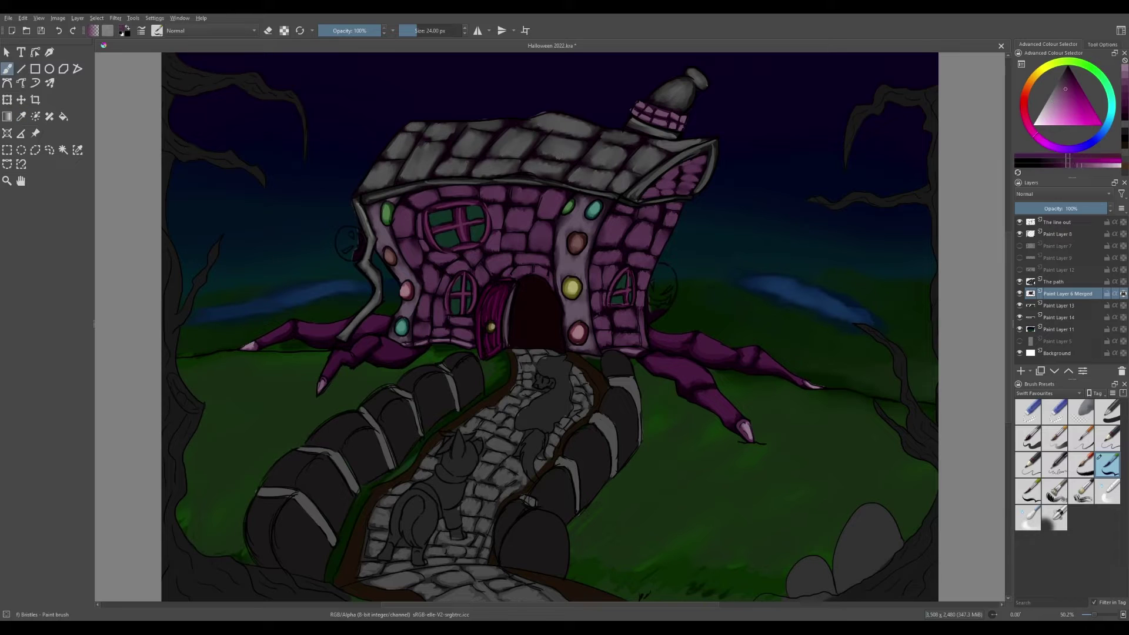
drag(676, 360, 708, 376)
drag(652, 330, 728, 348)
drag(654, 361, 705, 372)
drag(653, 332, 725, 346)
mouse_move(350, 353)
mouse_down()
mouse_move(371, 319)
mouse_move(264, 335)
mouse_up()
Blend the purple shading on all the house's legs smoothly with the Blender Basic and Blender Blur brushes.
click(1108, 491)
drag(653, 385, 734, 423)
drag(652, 353, 732, 338)
drag(747, 347, 825, 341)
key(slash)
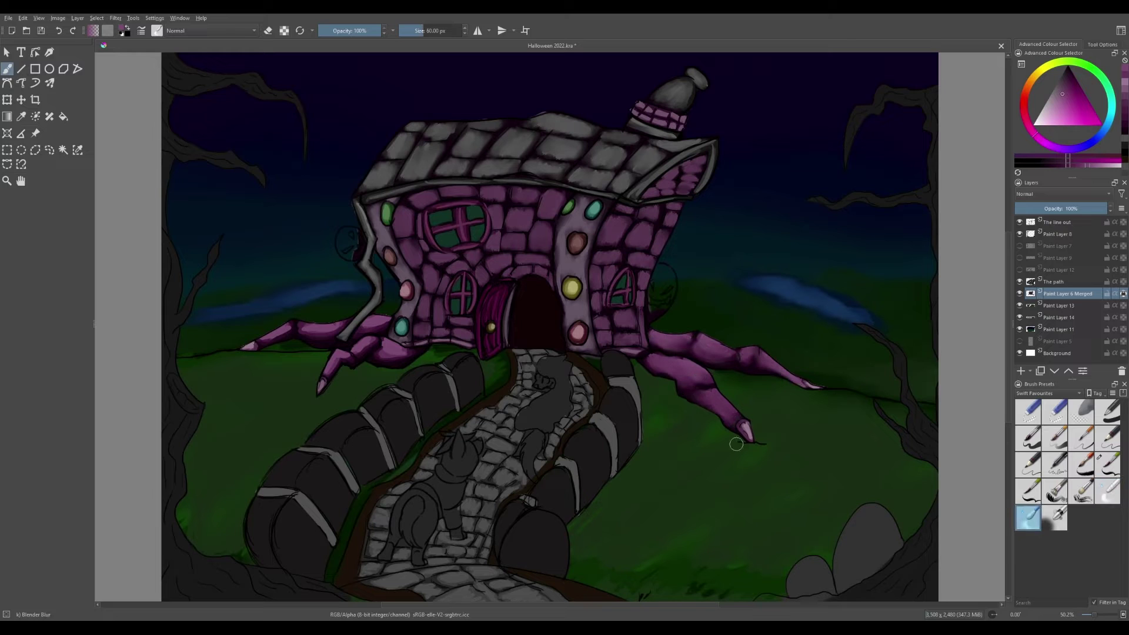
key(slash)
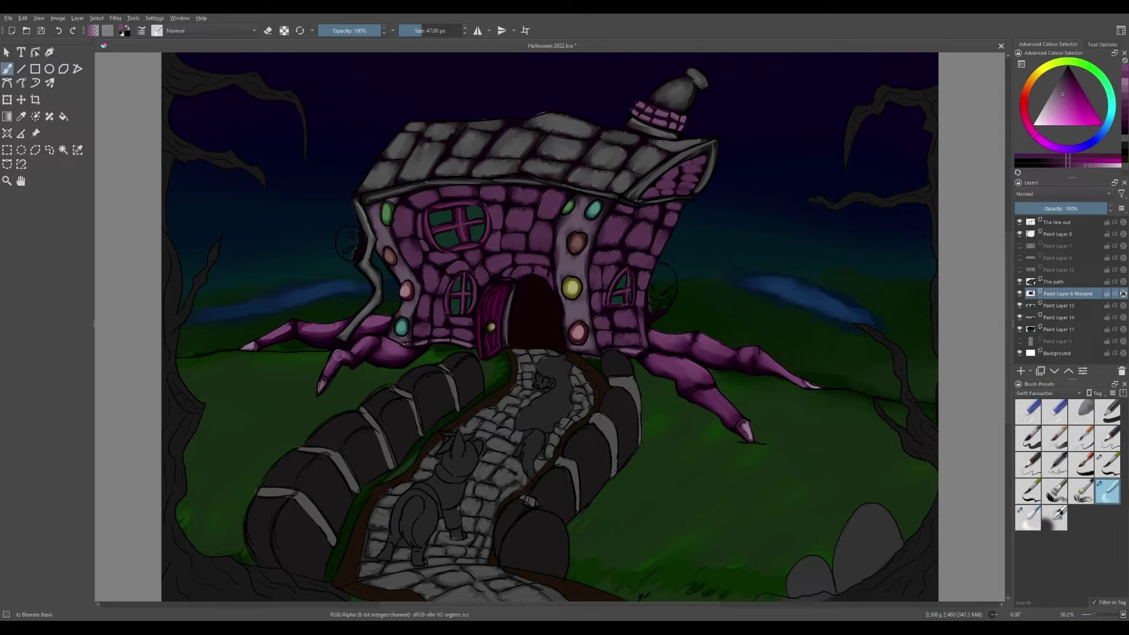
mouse_move(381, 351)
mouse_down()
mouse_move(383, 338)
mouse_move(329, 328)
mouse_move(271, 334)
mouse_up()
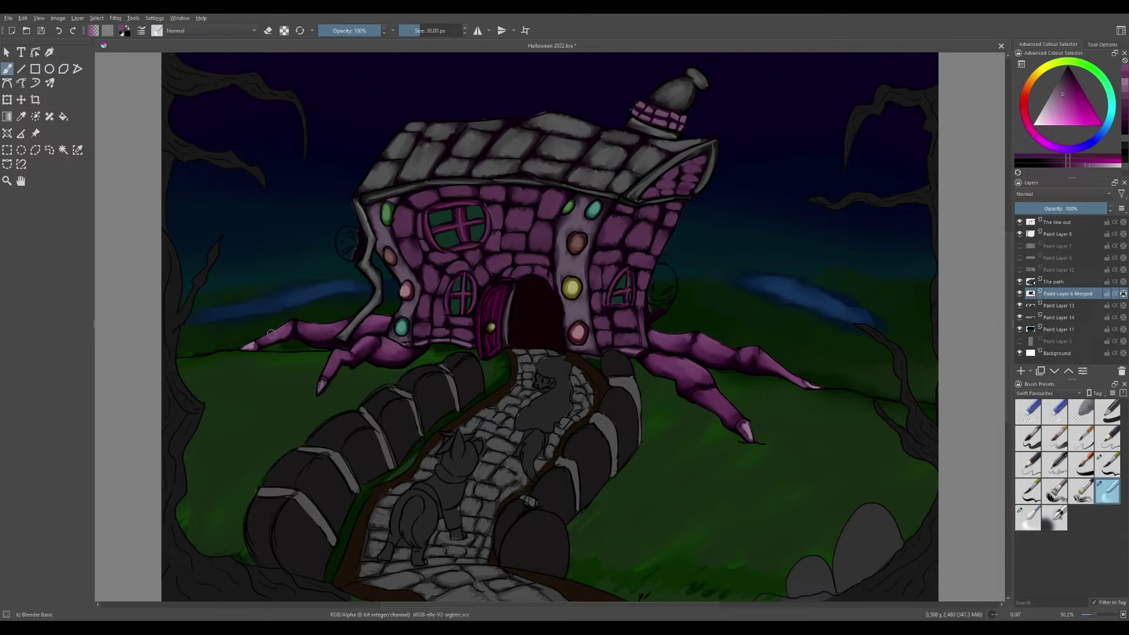
key(slash)
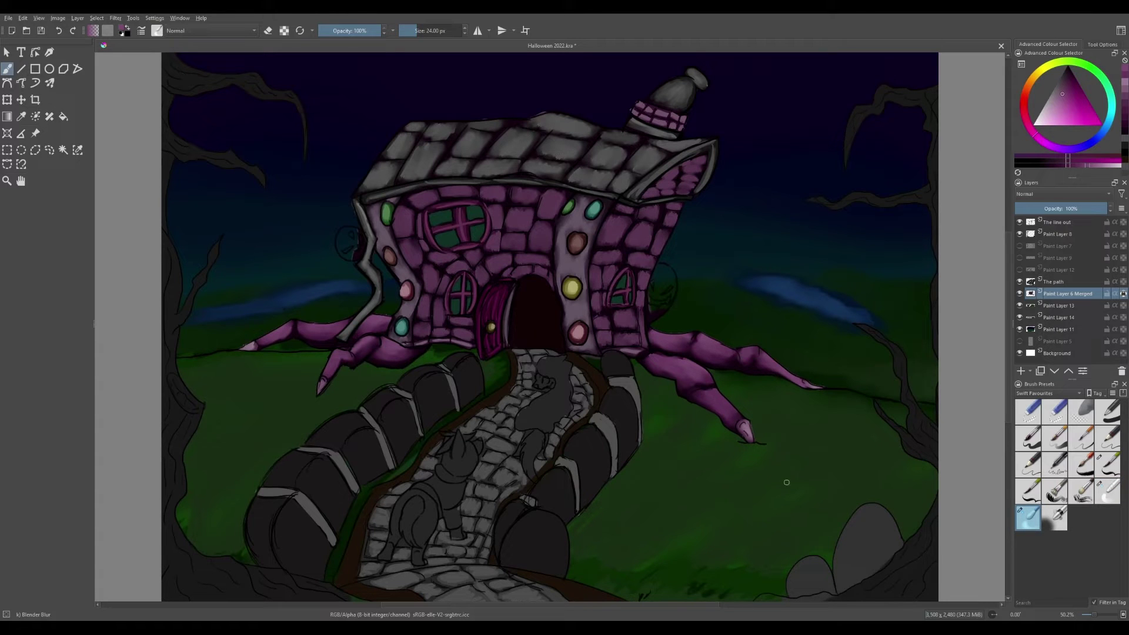
Paint dark grey shading over the wall stones on both sides of the path on The path layer.
click(1065, 283)
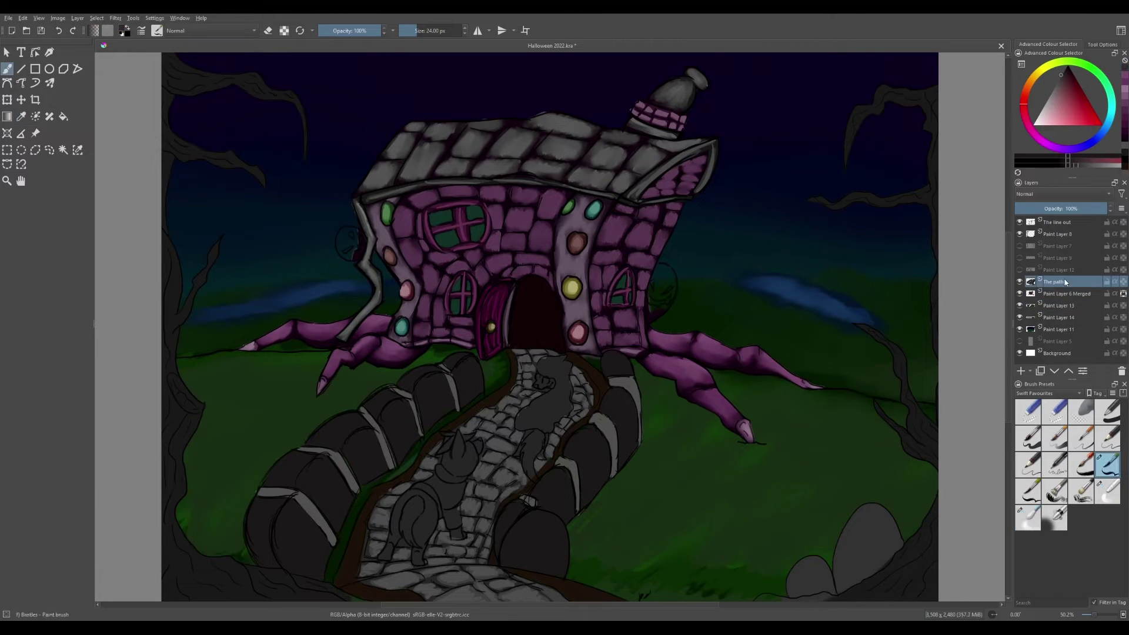
key(bracketright)
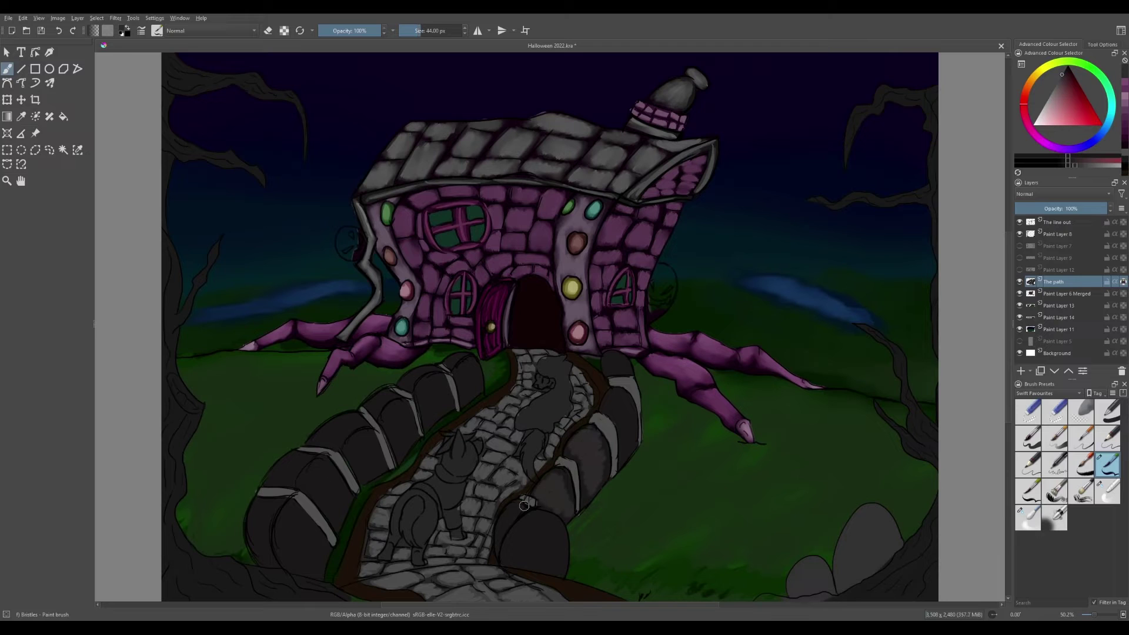
drag(524, 506, 544, 544)
drag(312, 517, 290, 561)
mouse_move(285, 478)
mouse_down()
mouse_move(324, 486)
mouse_move(368, 458)
mouse_move(409, 417)
mouse_move(383, 399)
mouse_move(459, 385)
mouse_move(470, 360)
mouse_up()
key(bracketleft)
key(bracketleft)
key(bracketleft)
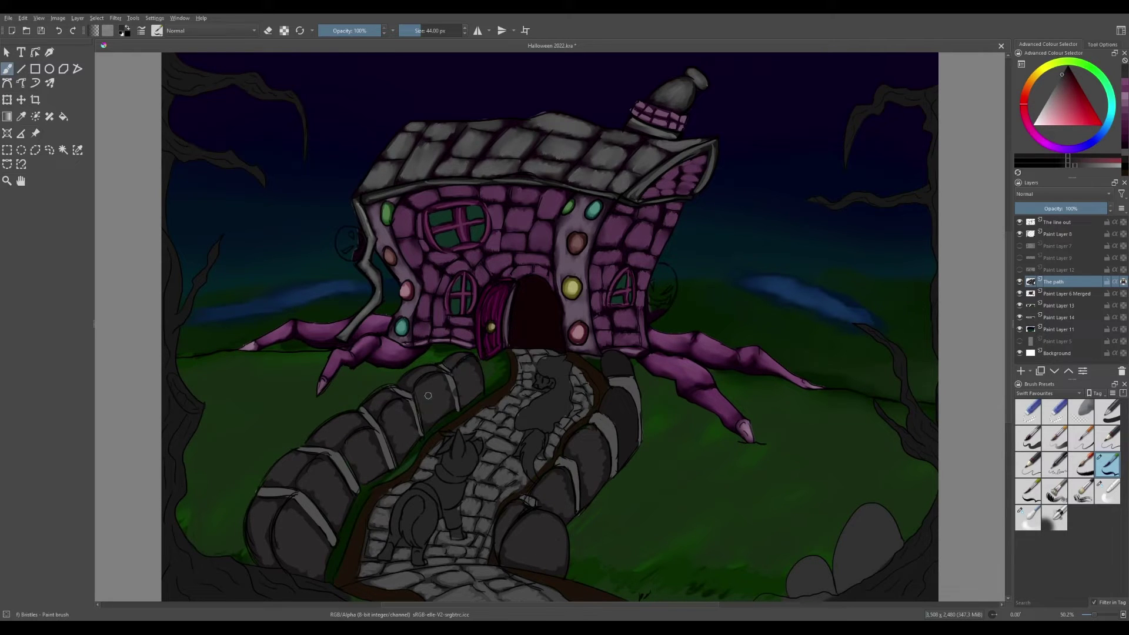
Build up mid-grey tones on the rounded wall stones on both sides of the path.
ctrl+click(404, 433)
key(bracketright)
key(bracketright)
mouse_move(538, 492)
mouse_down()
mouse_move(510, 513)
mouse_move(625, 446)
mouse_move(462, 364)
mouse_move(422, 384)
mouse_move(442, 397)
mouse_move(390, 421)
mouse_move(347, 418)
mouse_move(373, 454)
mouse_move(268, 507)
mouse_move(290, 505)
mouse_move(305, 568)
mouse_move(539, 524)
mouse_move(547, 481)
mouse_move(579, 458)
mouse_move(269, 517)
mouse_move(376, 464)
mouse_move(403, 414)
mouse_move(470, 370)
mouse_up()
key(/)
mouse_move(517, 517)
mouse_down()
mouse_move(556, 574)
mouse_move(509, 514)
mouse_move(614, 444)
mouse_move(598, 476)
mouse_move(606, 470)
mouse_move(571, 452)
mouse_move(628, 429)
mouse_move(607, 375)
mouse_move(425, 392)
mouse_move(469, 362)
mouse_move(429, 371)
mouse_move(448, 408)
mouse_move(411, 438)
mouse_move(387, 392)
mouse_move(356, 420)
mouse_move(369, 476)
mouse_move(322, 466)
mouse_move(302, 483)
mouse_move(304, 459)
mouse_move(312, 546)
mouse_up()
Add lighter grey highlights to the wall stones with the Bristles brush and soften them with Blender Blur.
key(p)
click(921, 524)
click(417, 415)
click(1108, 464)
drag(522, 548, 610, 360)
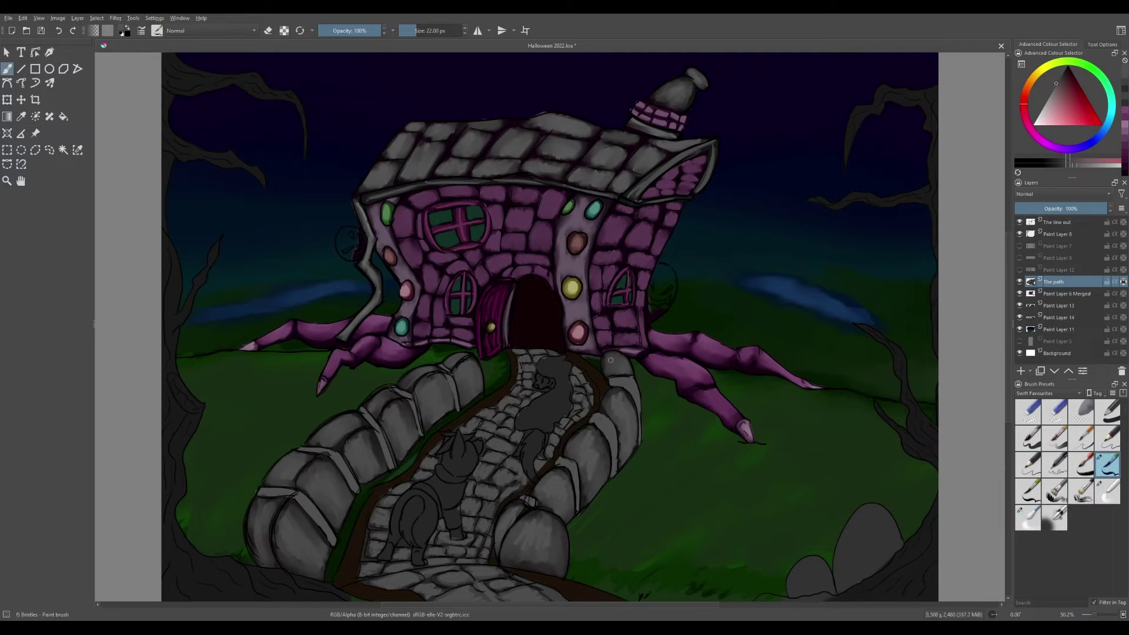
key(slash)
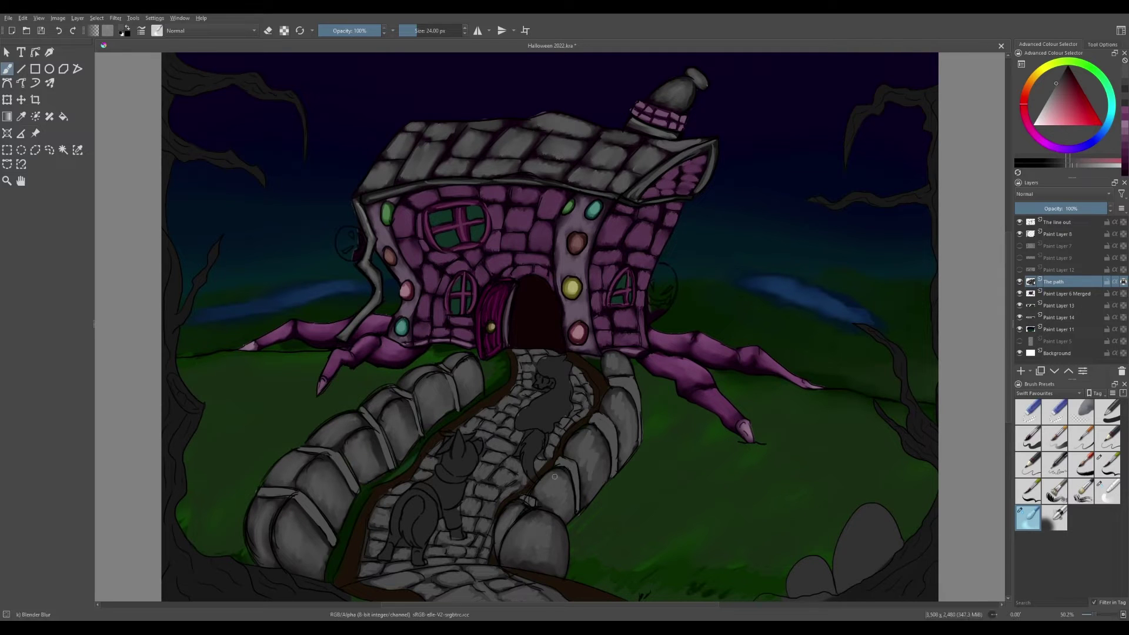
scroll(1053, 192, down, 2)
scroll(1042, 190, up, 2)
key(slash)
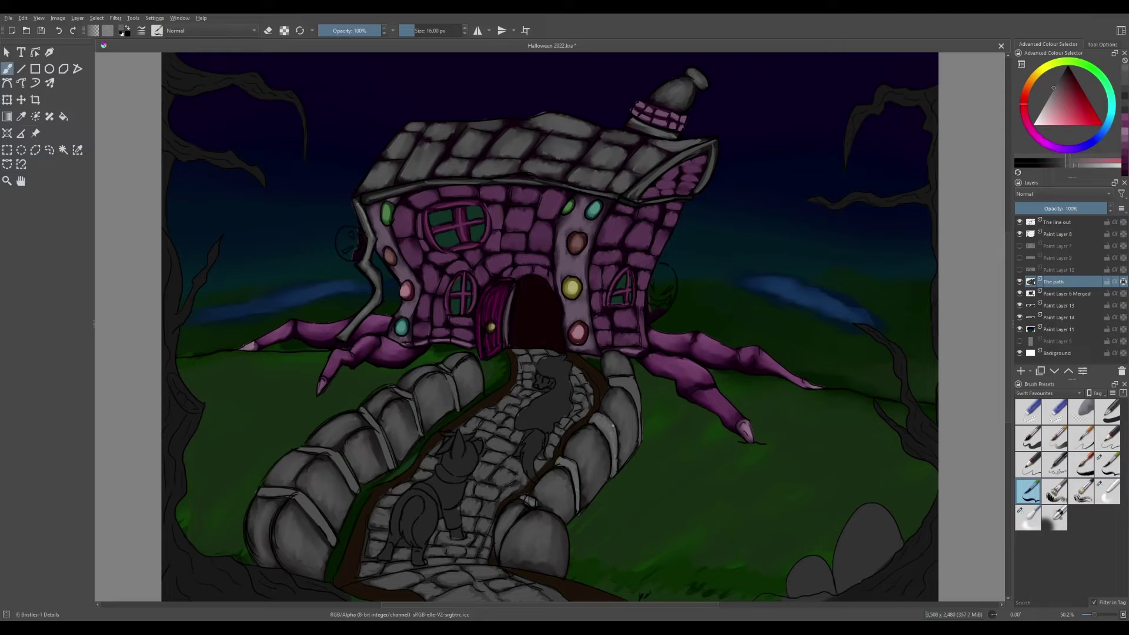
Toggle Paint Layer 12's visibility to examine what it contains, and make The path the active layer again.
click(1020, 269)
click(1021, 271)
click(1020, 270)
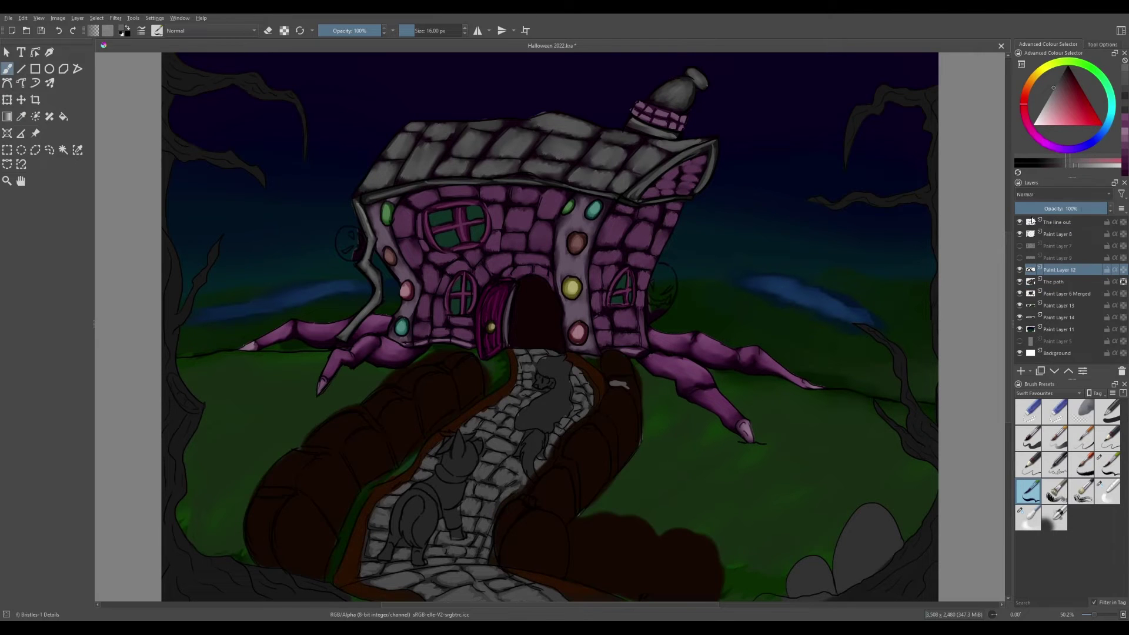
click(1020, 269)
click(1053, 282)
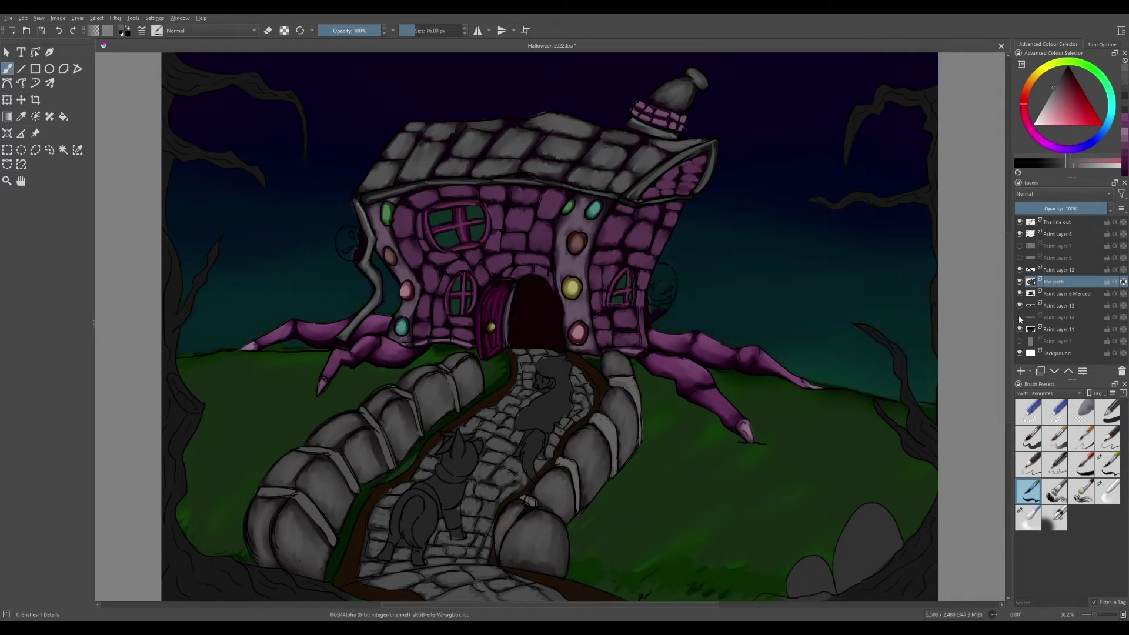
Show Paint Layer 14 and paint light grey over the narrow ridges between the wall stones on The path layer.
click(1019, 293)
click(1020, 294)
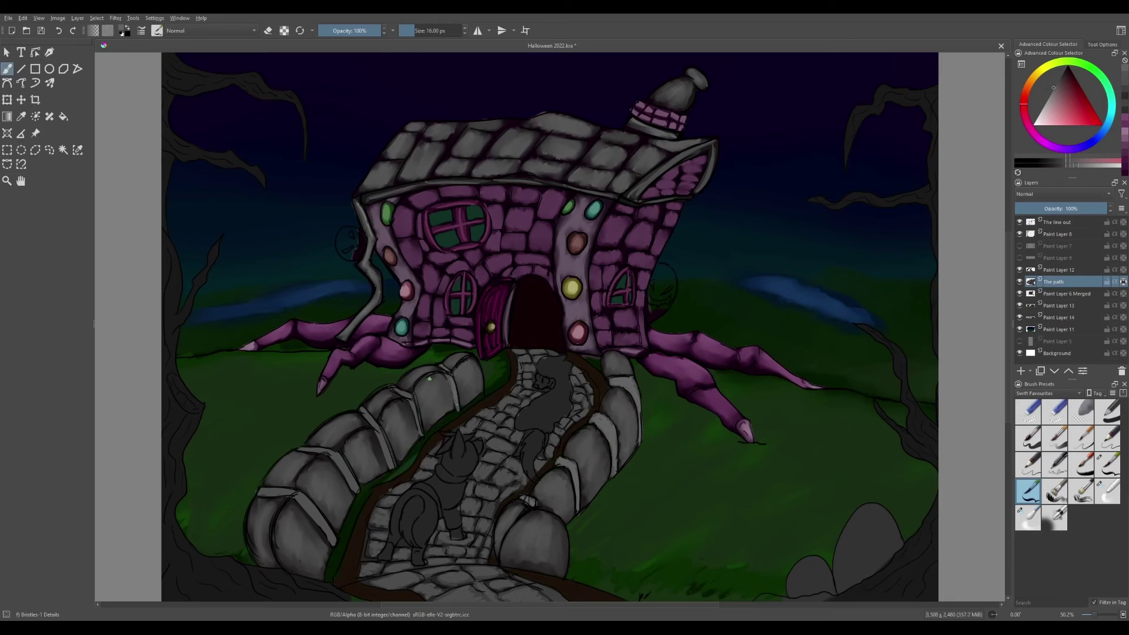
drag(379, 432, 386, 461)
drag(303, 500, 323, 529)
drag(570, 461, 565, 506)
mouse_move(405, 391)
mouse_down()
mouse_move(414, 415)
mouse_move(328, 538)
mouse_up()
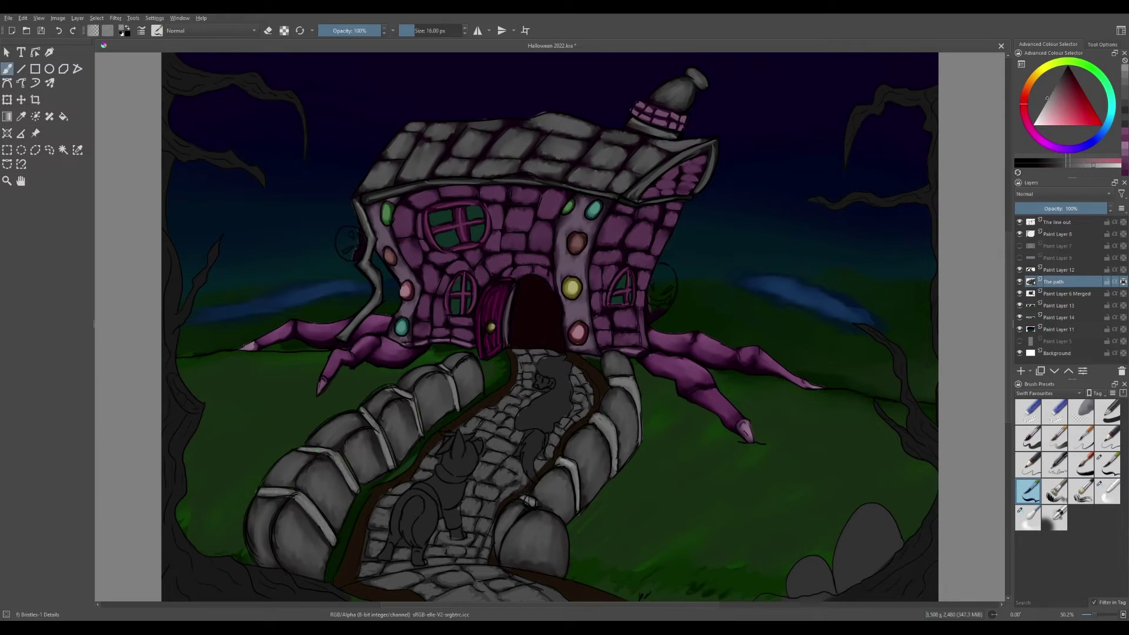
drag(616, 421, 597, 468)
drag(611, 380, 638, 412)
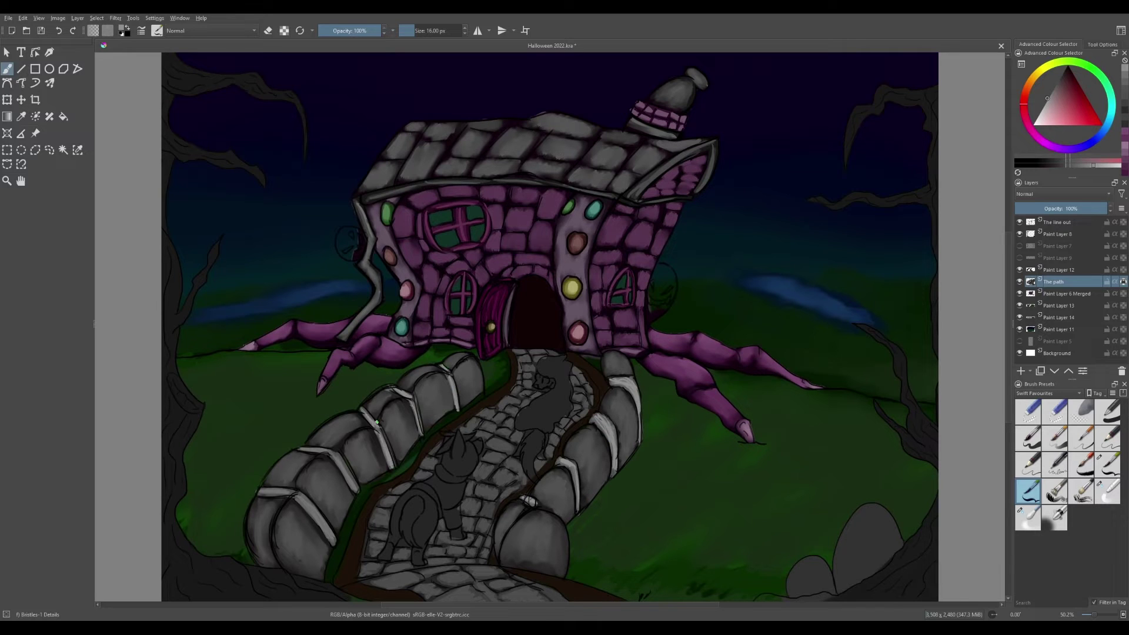
Add brighter, near-white highlights to the ridges between the wall stones on both sides of the path.
drag(303, 506, 329, 540)
drag(263, 492, 297, 496)
drag(577, 482, 578, 509)
drag(617, 415, 597, 470)
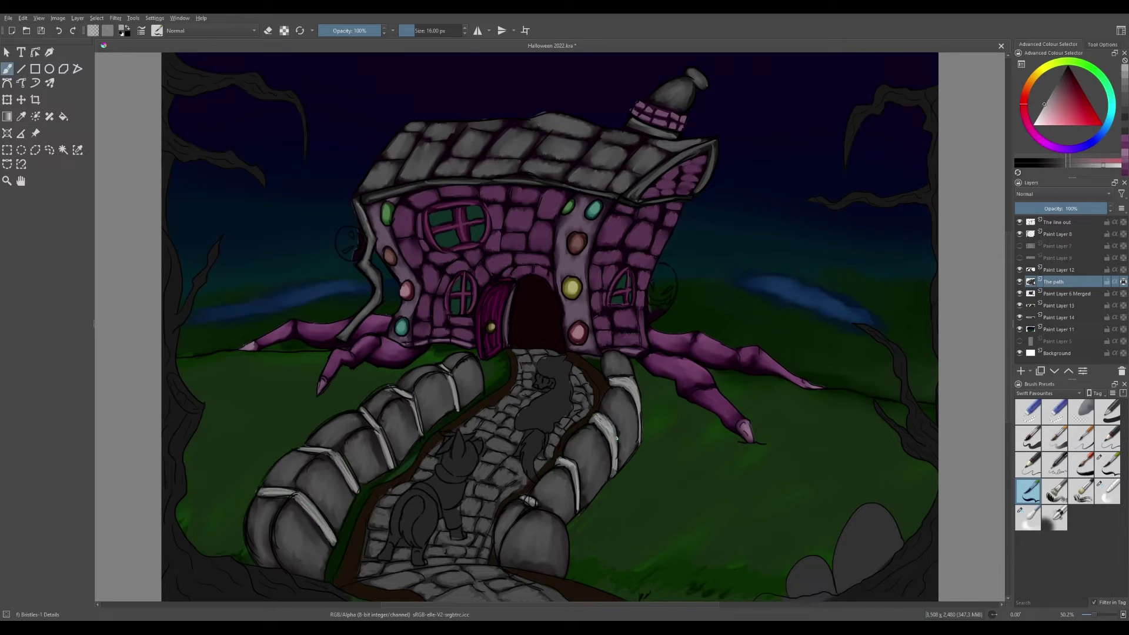
drag(303, 499, 329, 540)
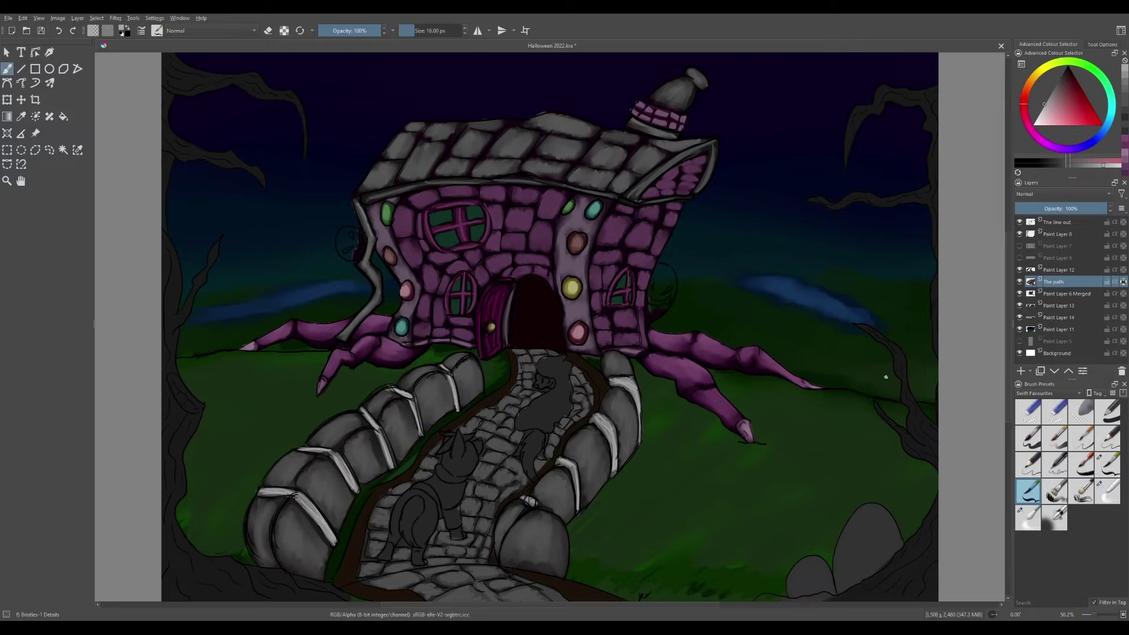
Paint lighter brown strokes along both path borders with a Bristles brush and soften them with Blender Blur and Blender Basic.
click(1019, 269)
ctrl+click(352, 547)
click(1108, 465)
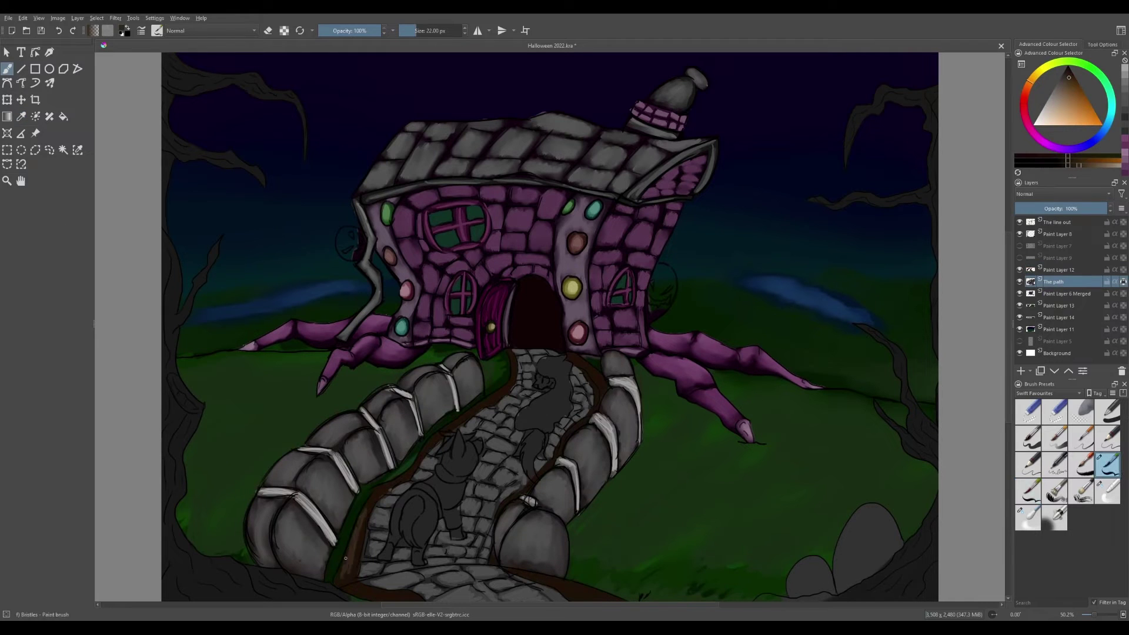
drag(405, 477, 511, 359)
mouse_move(602, 358)
mouse_down()
mouse_move(556, 453)
mouse_move(573, 391)
mouse_up()
key(ctrl+z)
key(ctrl+z)
mouse_move(383, 575)
mouse_down()
mouse_move(368, 517)
mouse_move(465, 413)
mouse_up()
scroll(465, 412, up, 1)
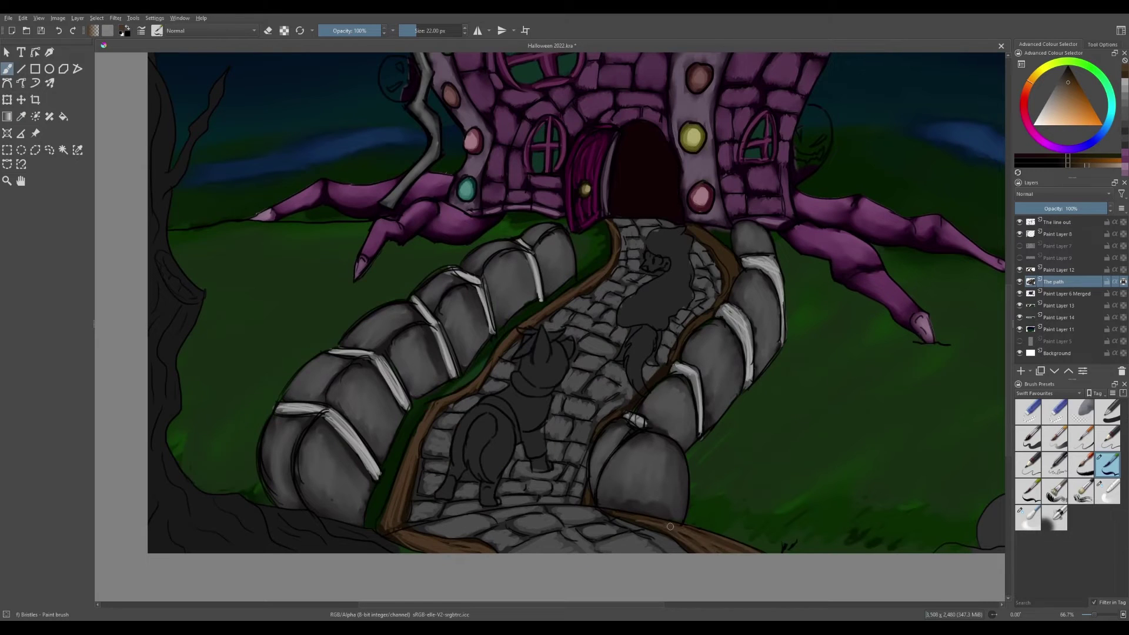
scroll(715, 253, down, 1)
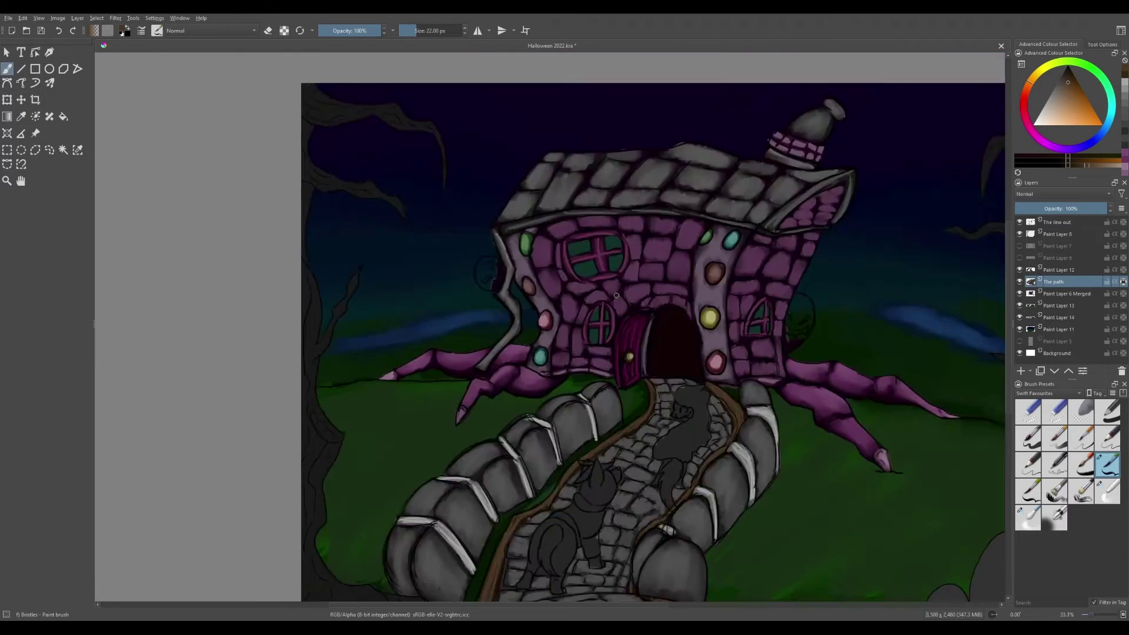
mouse_move(646, 340)
mouse_down()
mouse_move(562, 444)
mouse_move(491, 564)
mouse_move(653, 552)
mouse_up()
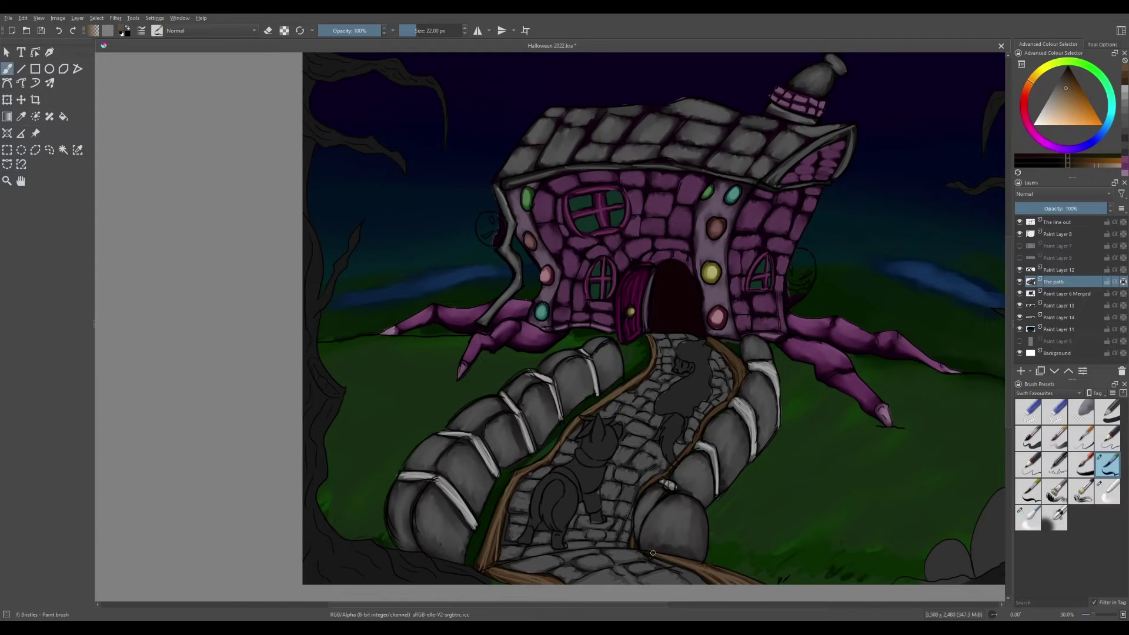
click(1027, 519)
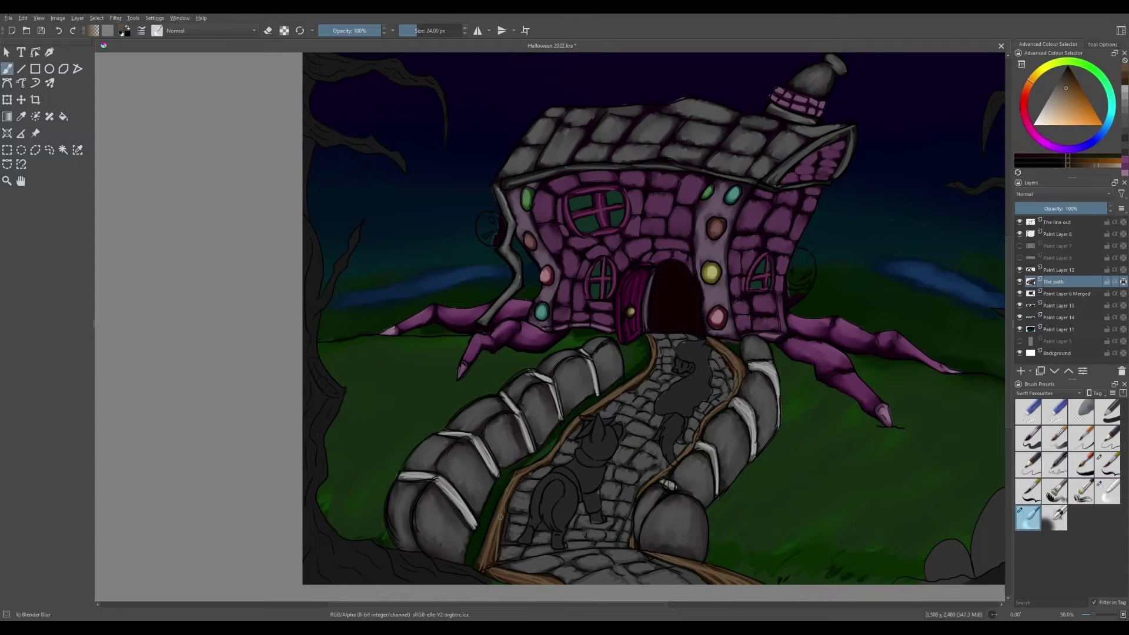
click(1108, 490)
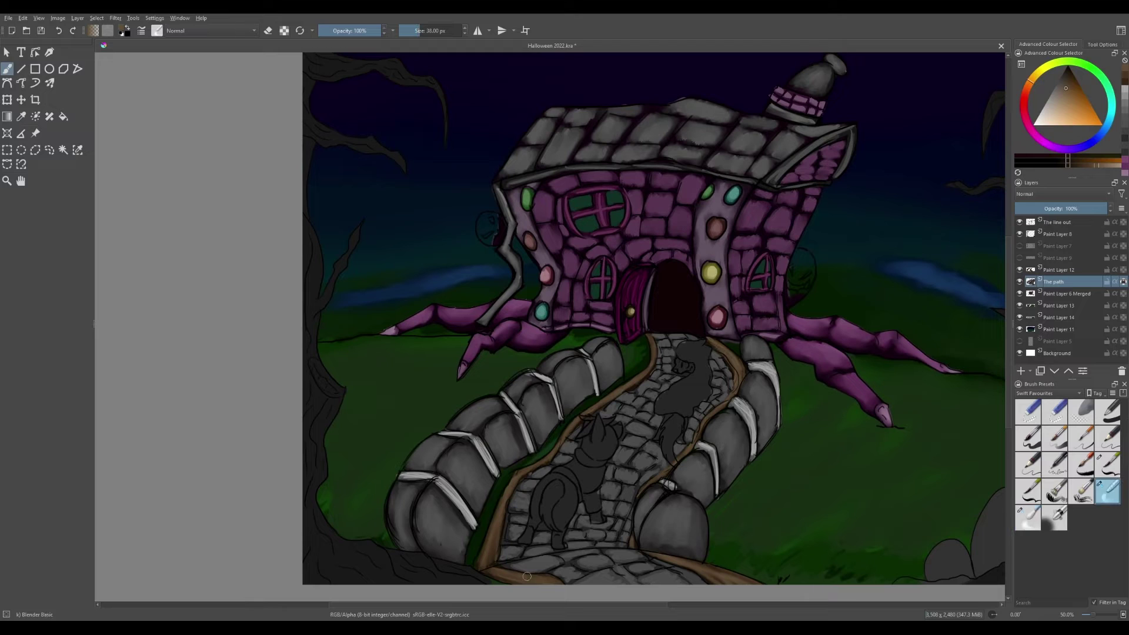
Shade the edges of the brown path borders with dark Bristles strokes, touch up the brown, and soften with Blender Blur.
click(1027, 491)
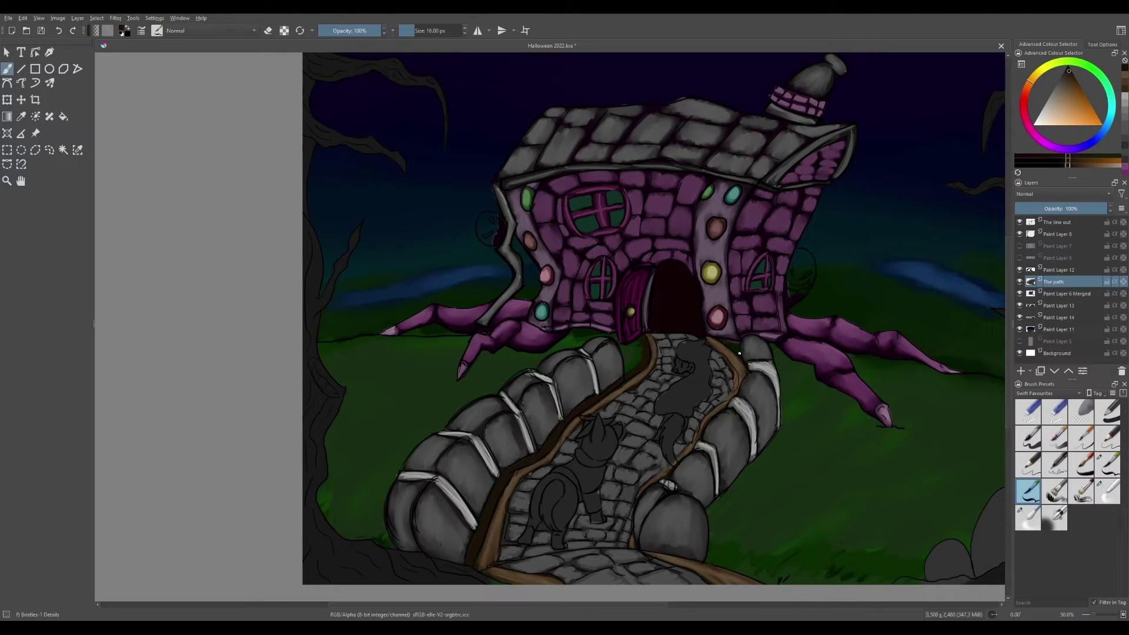
ctrl+click(646, 351)
drag(595, 397, 479, 554)
click(1058, 168)
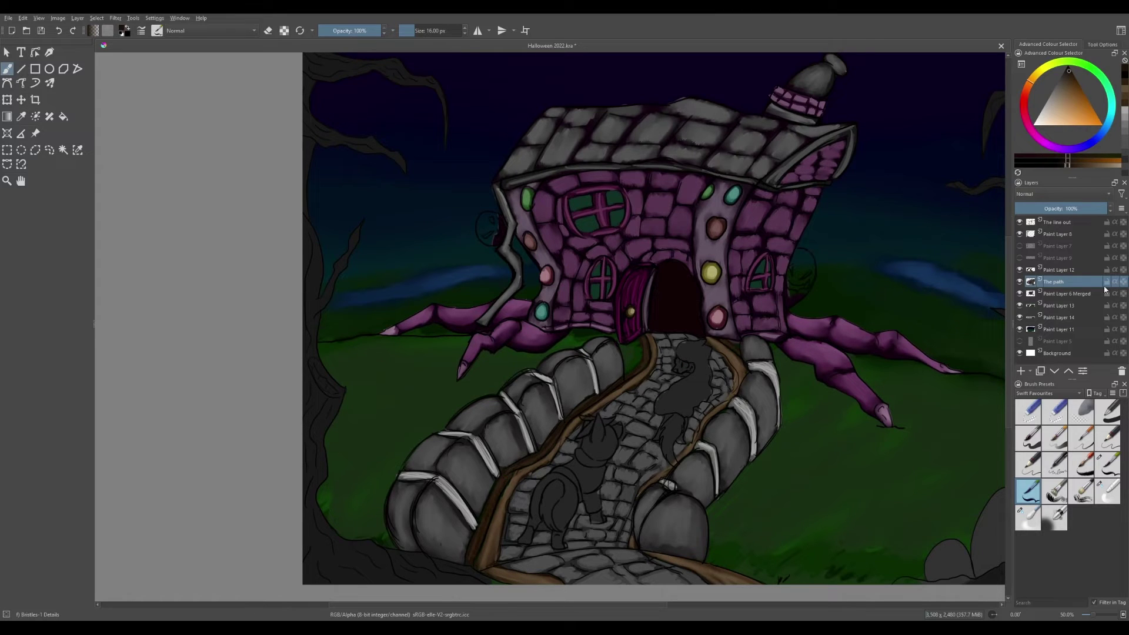
click(1067, 82)
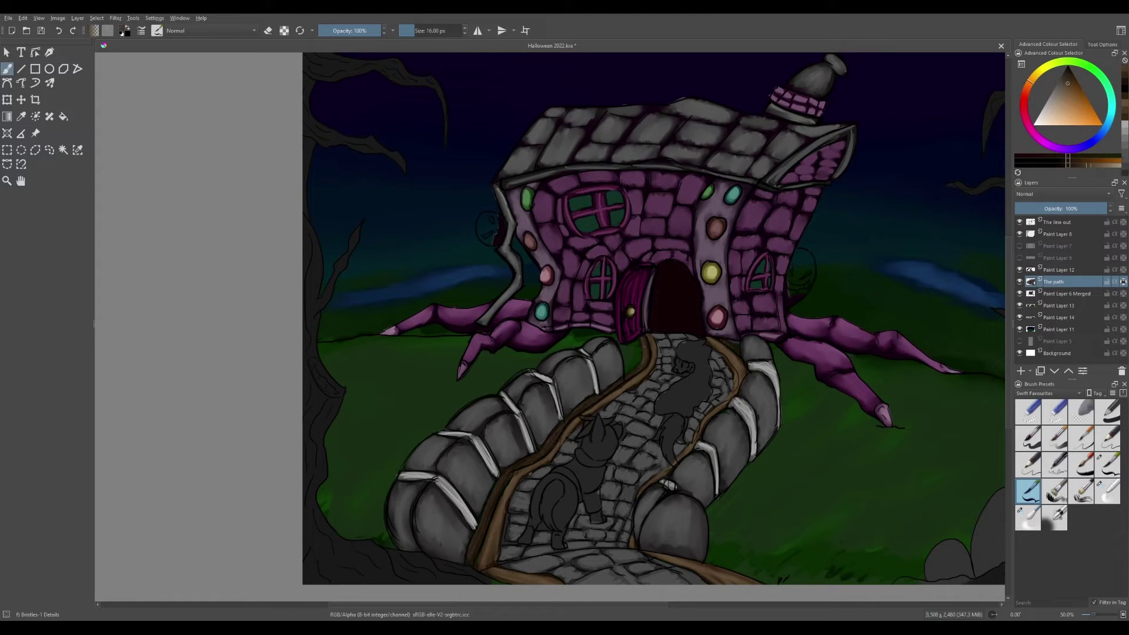
click(1028, 518)
Hide the night sky on Paint Layer 11.
key(minus)
click(1058, 329)
click(1019, 329)
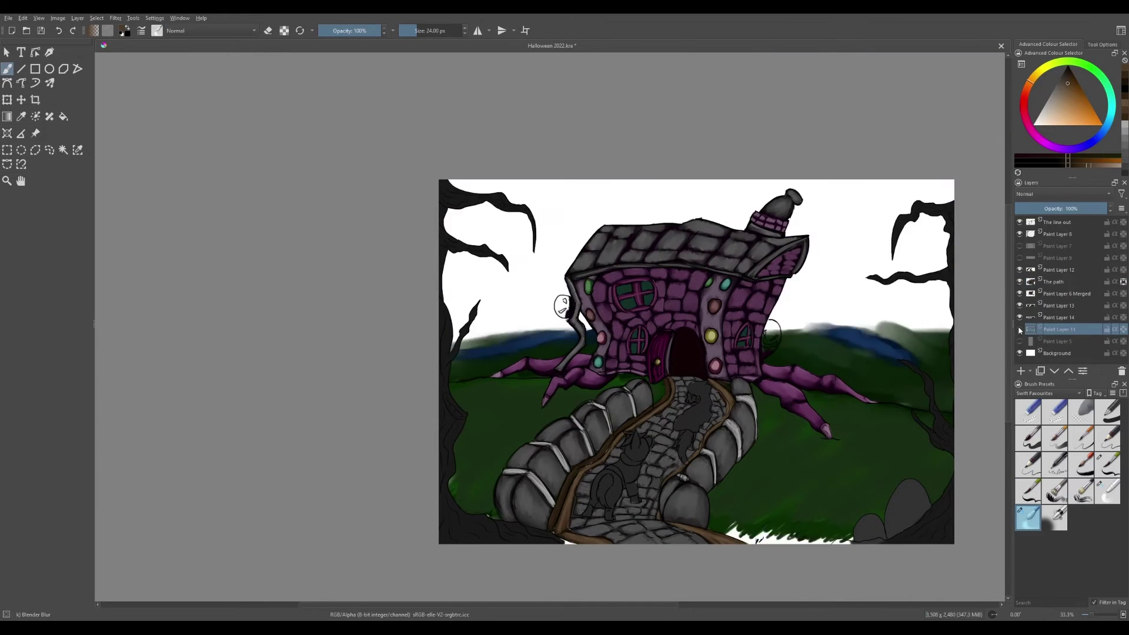
Clean up the edge of the distant hills on Paint Layer 14 with the eraser, and smooth it with the blenders.
click(1058, 317)
click(1028, 412)
mouse_move(943, 325)
mouse_down()
mouse_move(858, 317)
mouse_move(485, 335)
mouse_up()
key(slash)
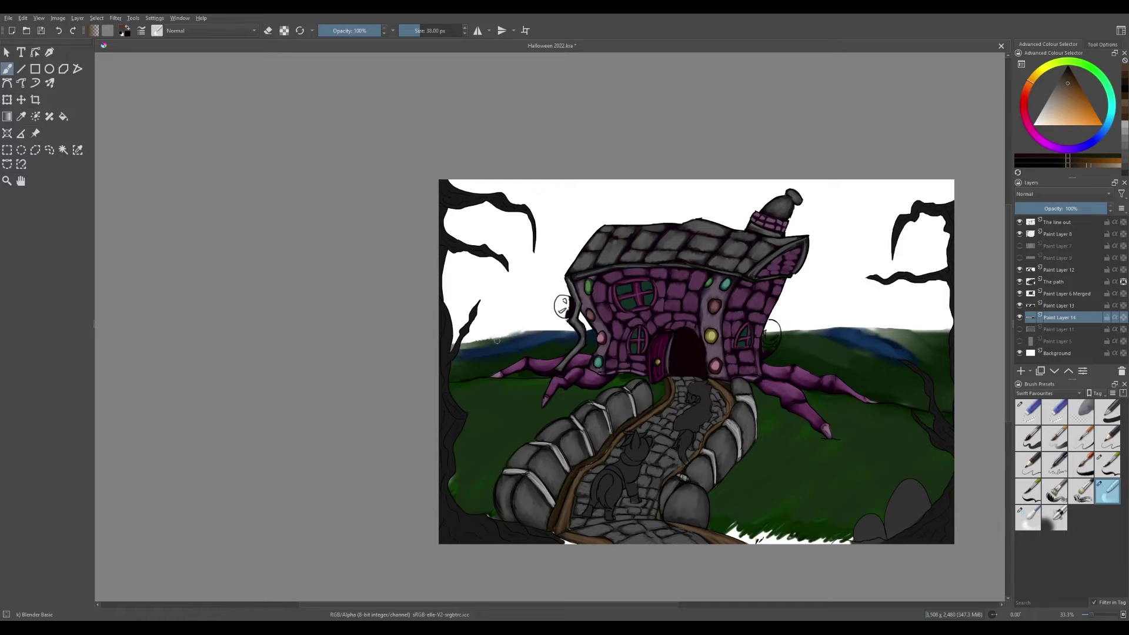
key(slash)
key(slash)
key(slash)
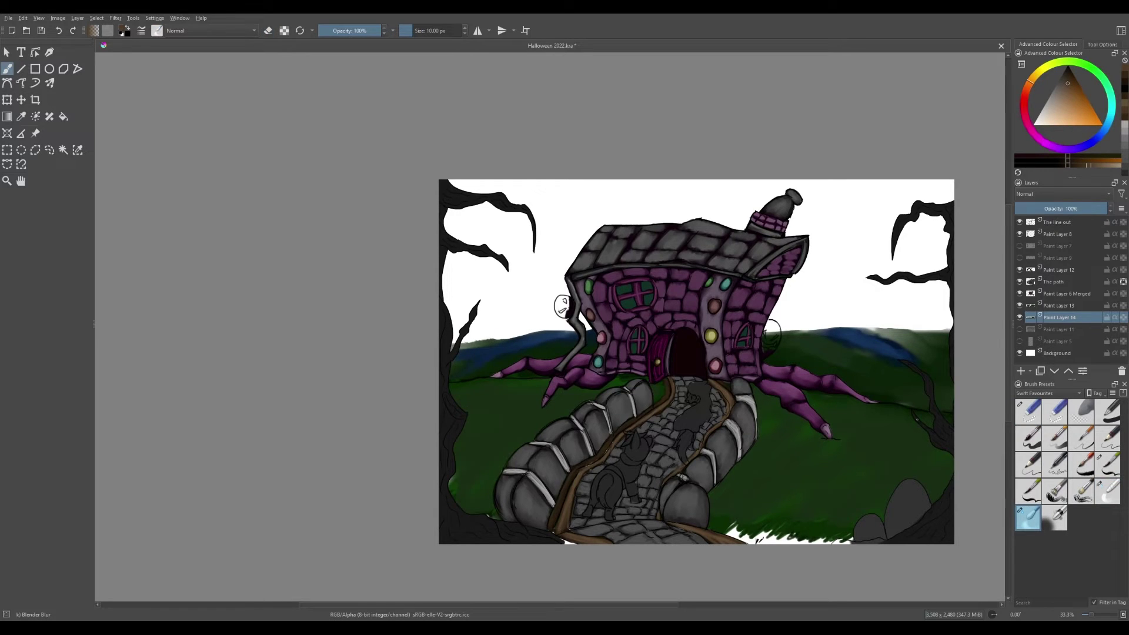
Refine the hilltops along the horizon to the right of the house, alternating the circle eraser with Blender Basic.
key(slash)
key(slash)
key(slash)
mouse_move(938, 341)
mouse_down()
mouse_move(905, 338)
mouse_move(939, 338)
mouse_up()
key(slash)
key(slash)
drag(867, 329, 943, 338)
key(slash)
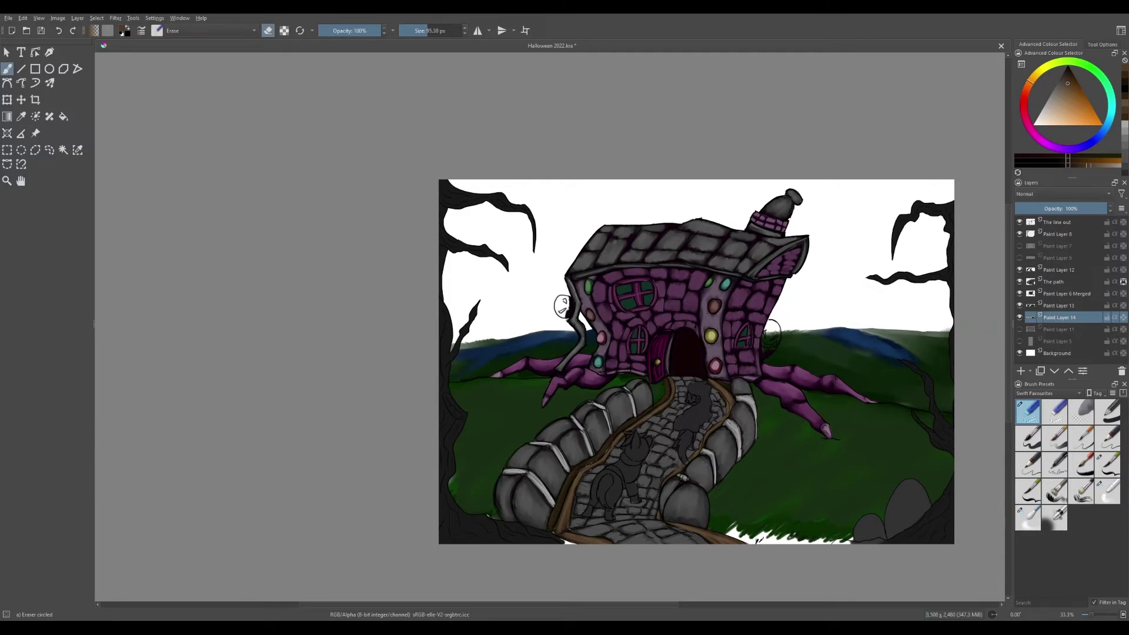
key(slash)
key(slash)
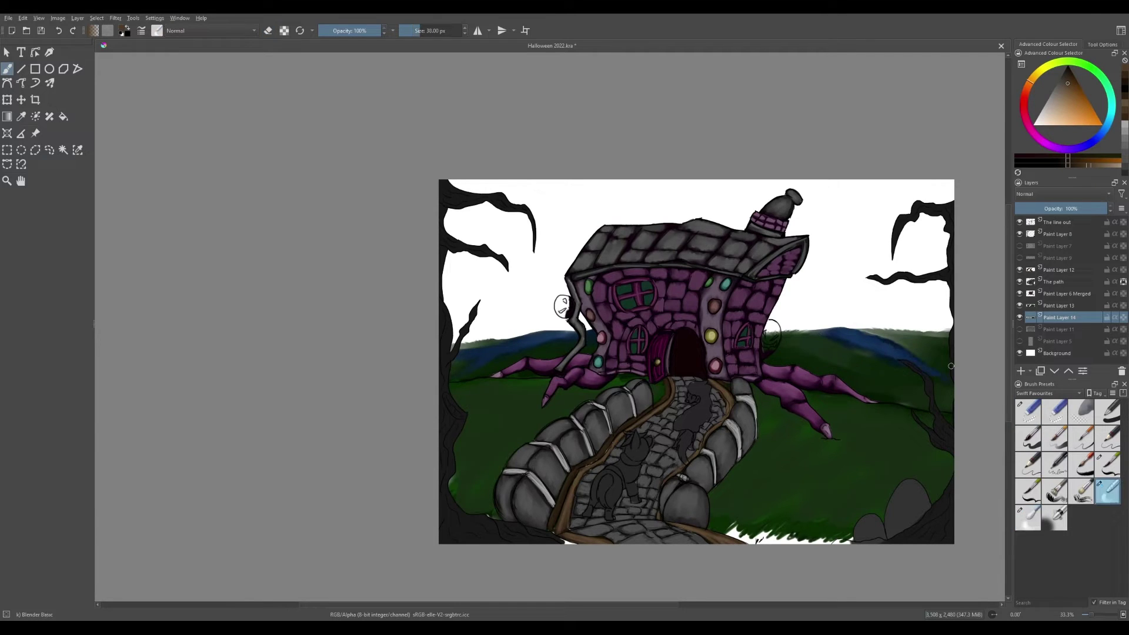
key(slash)
key(slash)
Blend the ragged lower edge of the grass on Paint Layer 13 with Blender Basic at 144 px.
click(1035, 305)
key(bracketright)
key(bracketright)
key(bracketright)
key(bracketright)
drag(832, 512, 723, 526)
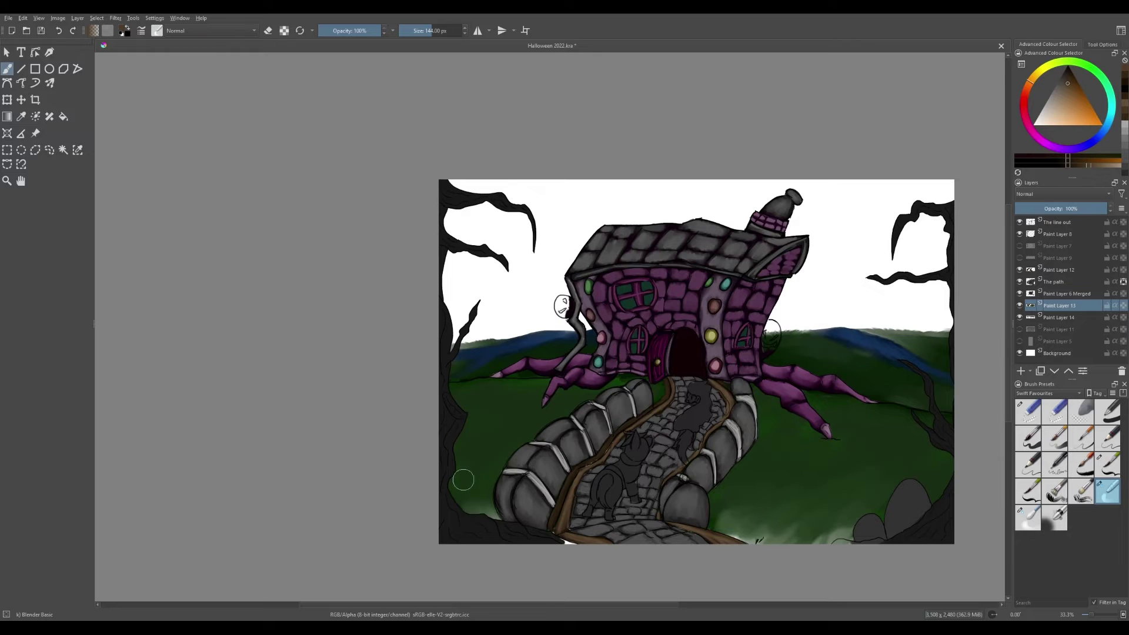
Sample the dark green and fill the pale foreground grass with it, blending the strokes with Blender Basic.
key(slash)
ctrl+click(517, 518)
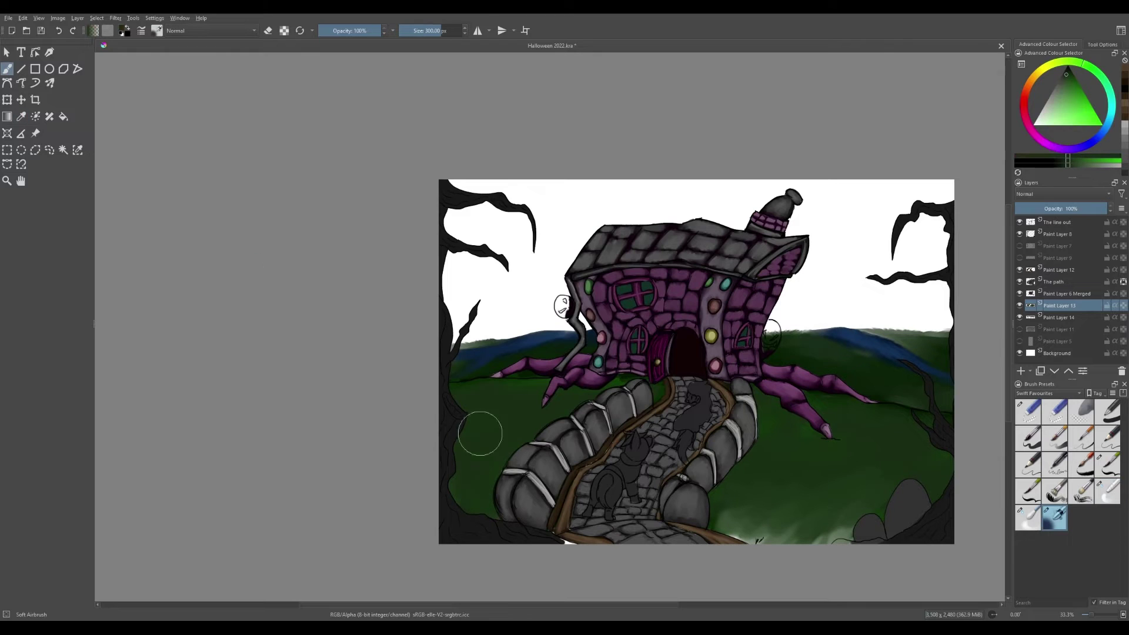
key(slash)
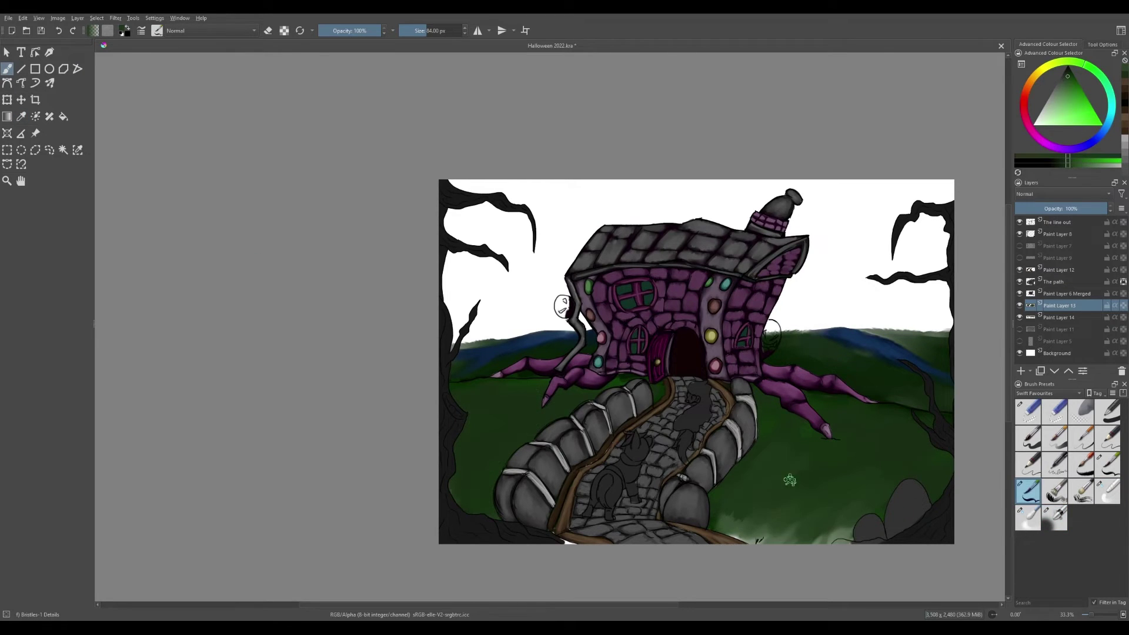
key(slash)
key(slash)
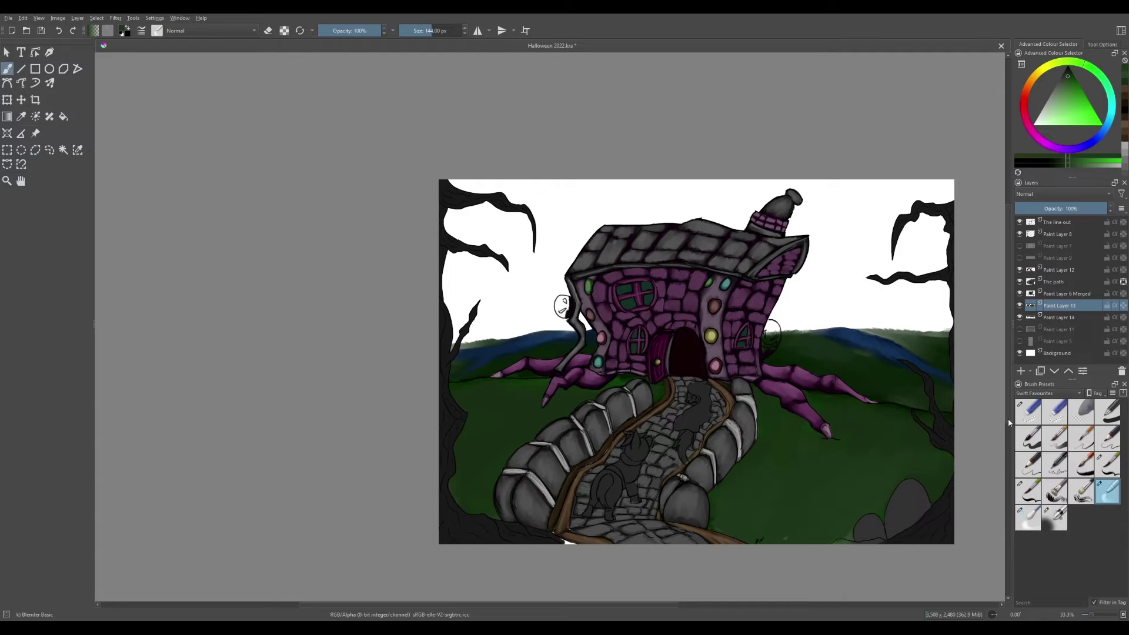
Shade the grass beside the stone walls with darker green Dry Brushing strokes and soften them with Blender Blur.
key(comma)
mouse_move(724, 500)
mouse_down()
mouse_move(762, 462)
mouse_move(734, 484)
mouse_up()
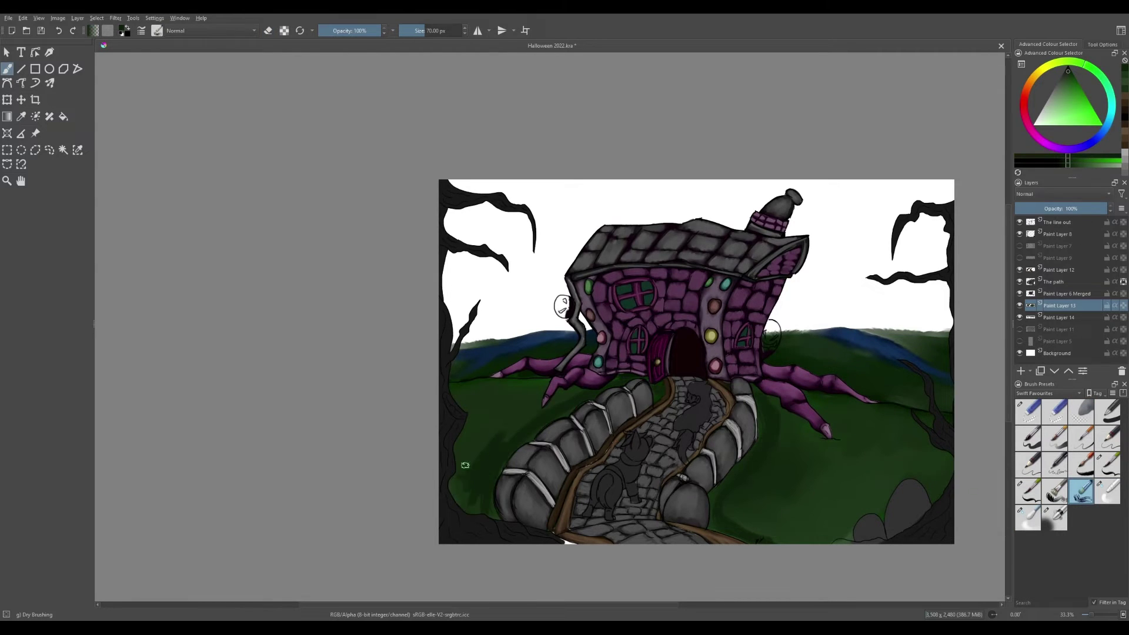
key(slash)
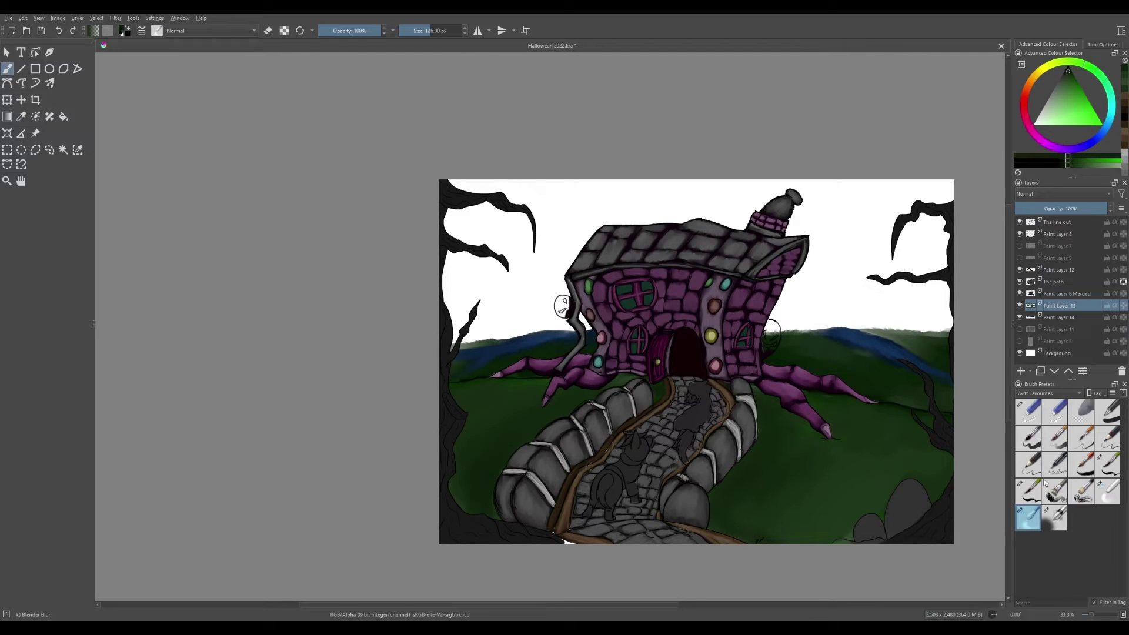
Add a paint layer above the grass, and show the background trees on Paint Layer 7 and the sky on Paint Layer 11.
key(Insert)
click(1108, 464)
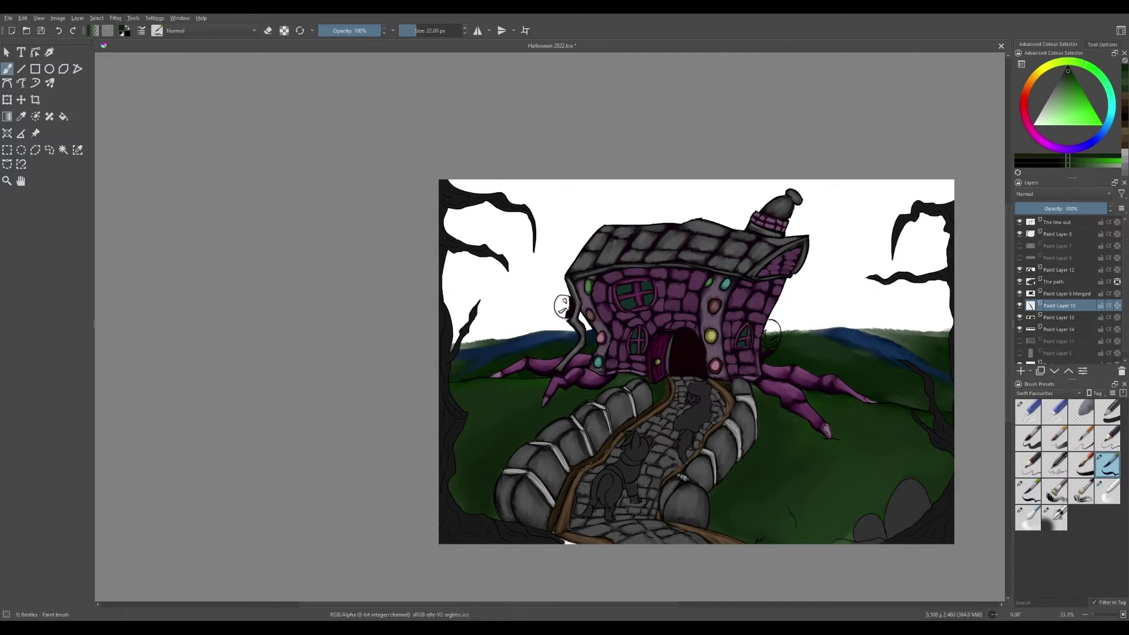
click(1019, 245)
click(1057, 246)
click(1019, 341)
click(1027, 410)
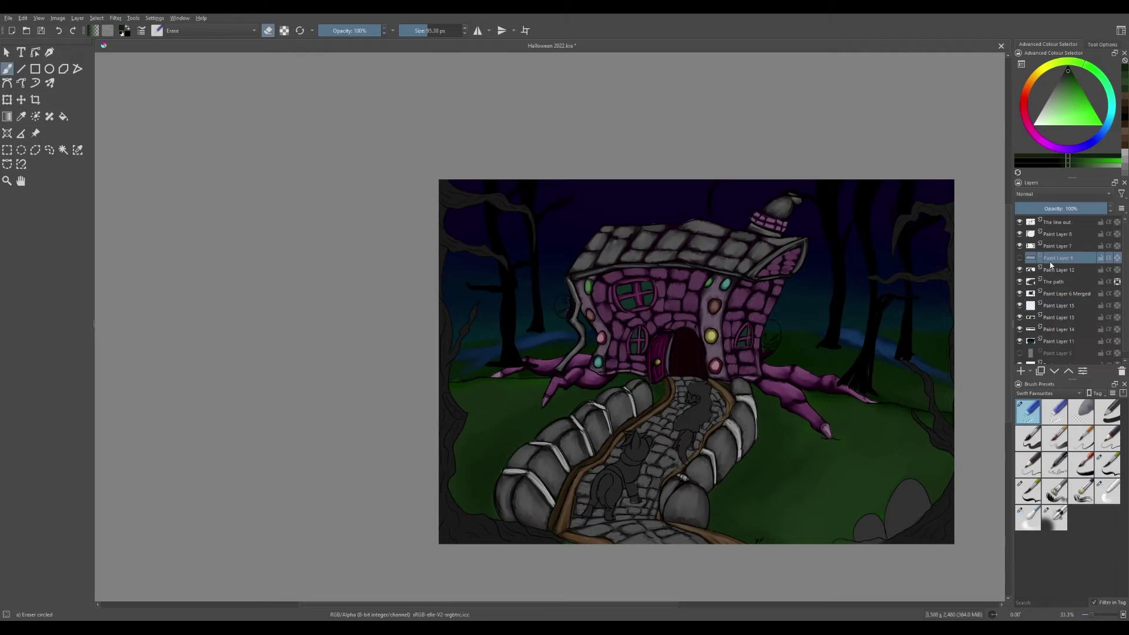
Tidy the background tree trunks on Paint Layer 7 with the circle eraser and Blender Basic.
key(comma)
key(period)
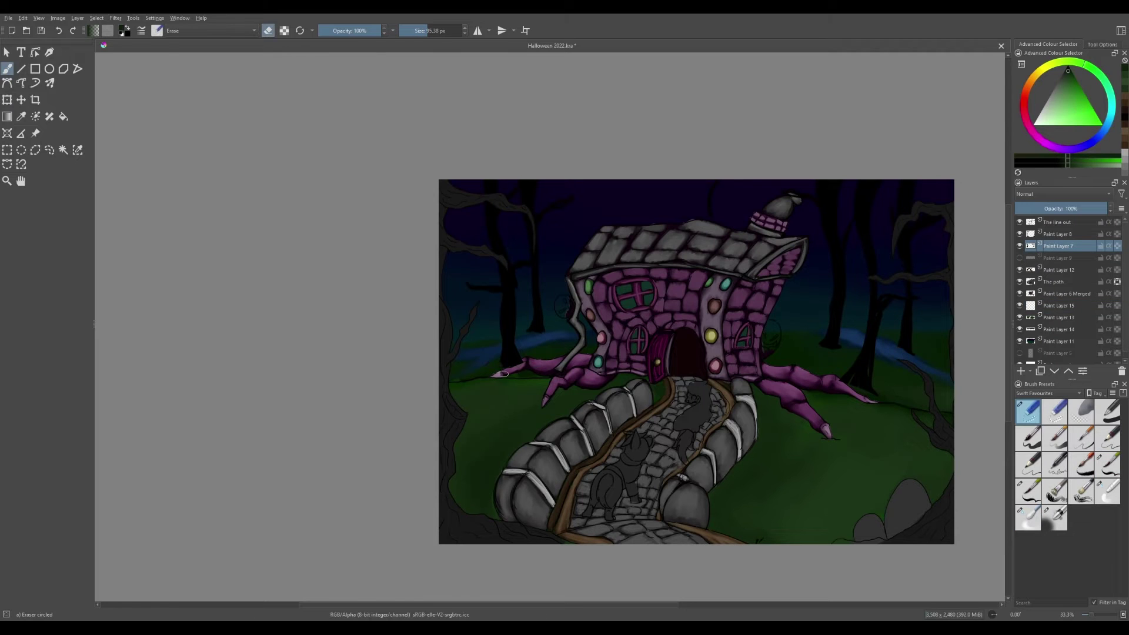
key(slash)
key(period)
key(comma)
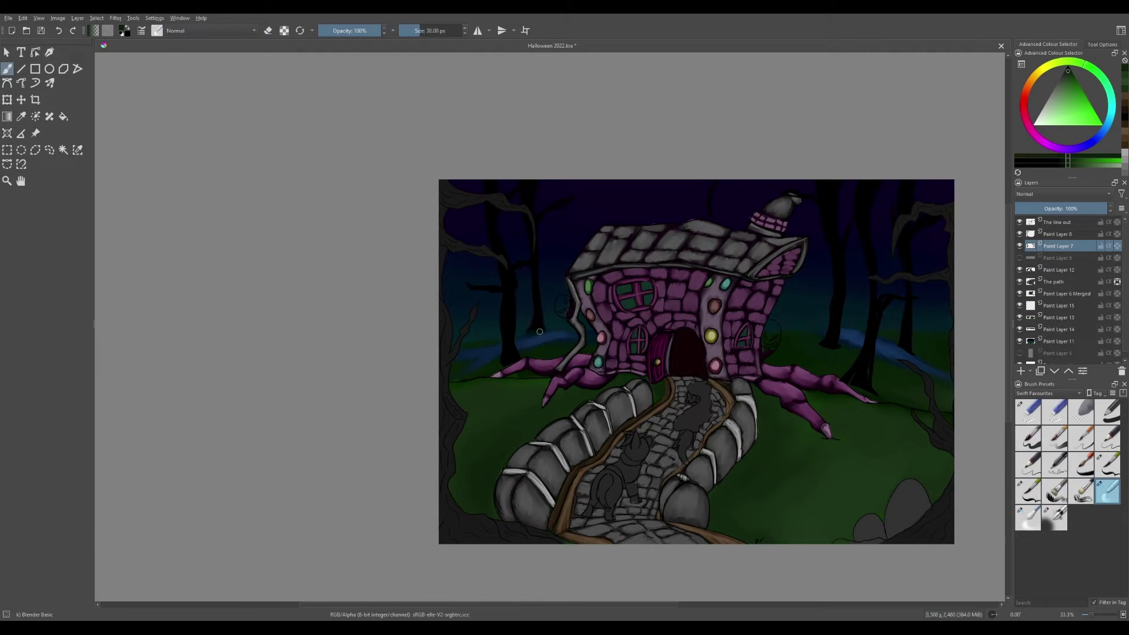
Paint extra black branches on the background trees with the Basic-5 Size brush at 40 px, and duplicate Paint Layer 7.
key(slash)
key(slash)
key(comma)
key(period)
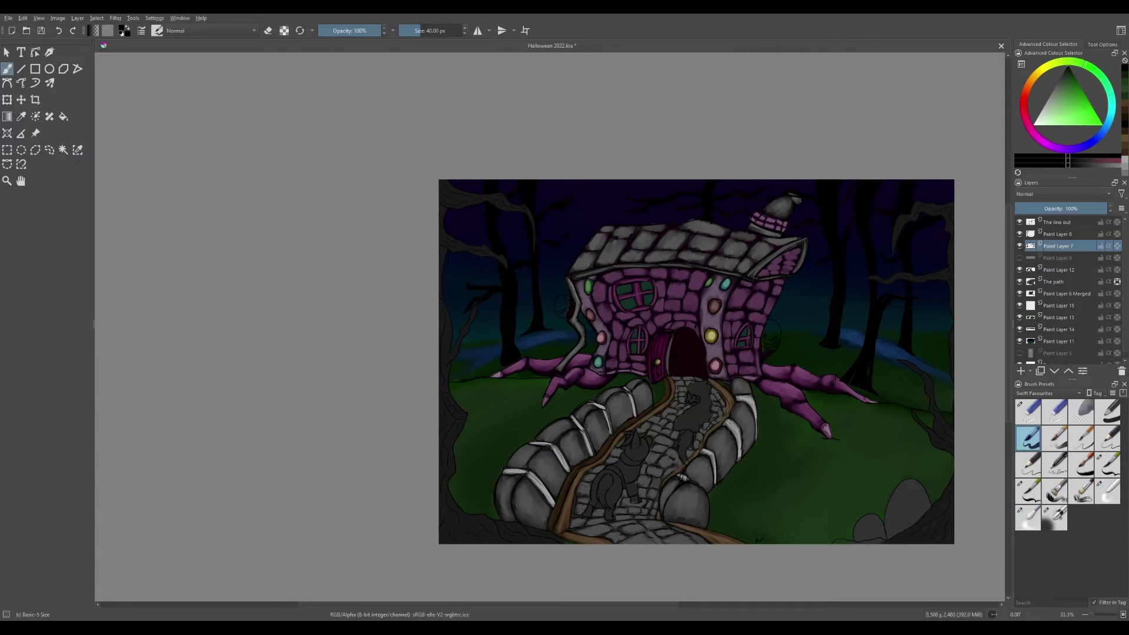
key(ctrl+j)
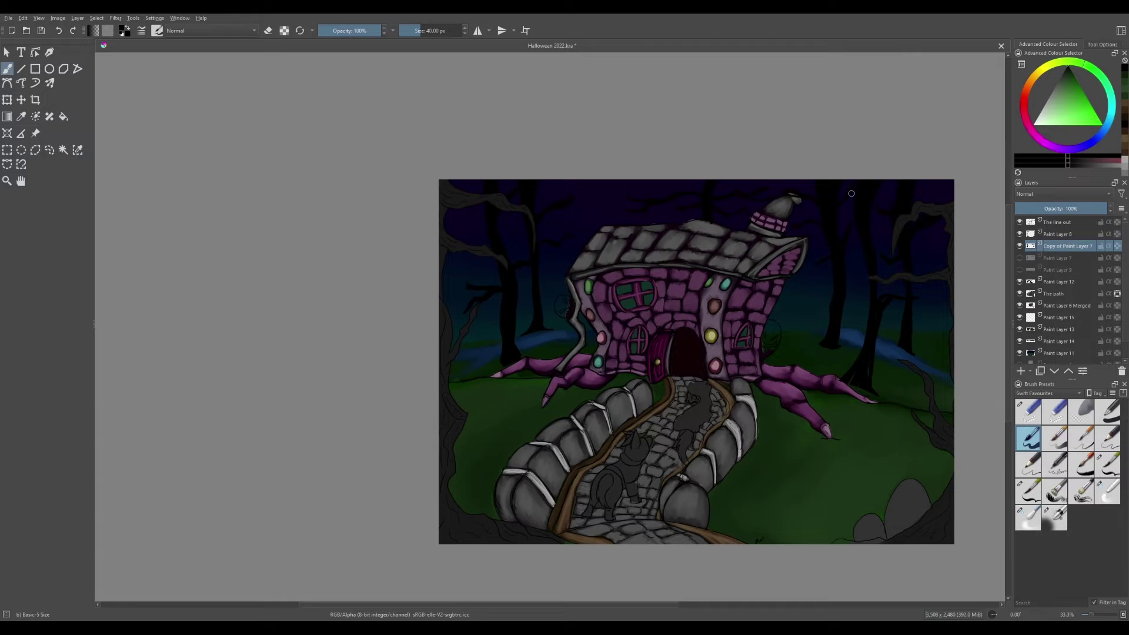
Paint grey bark texture on the bare foreground trees' layer with the Bristles paint brush at 22 px.
click(1056, 234)
click(6, 52)
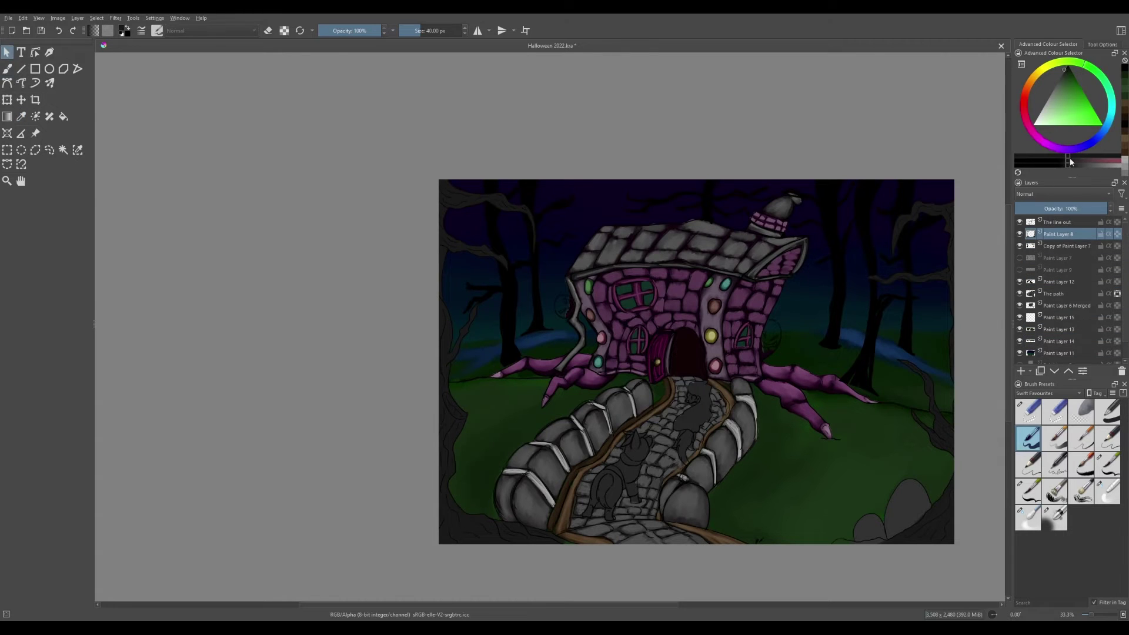
key(b)
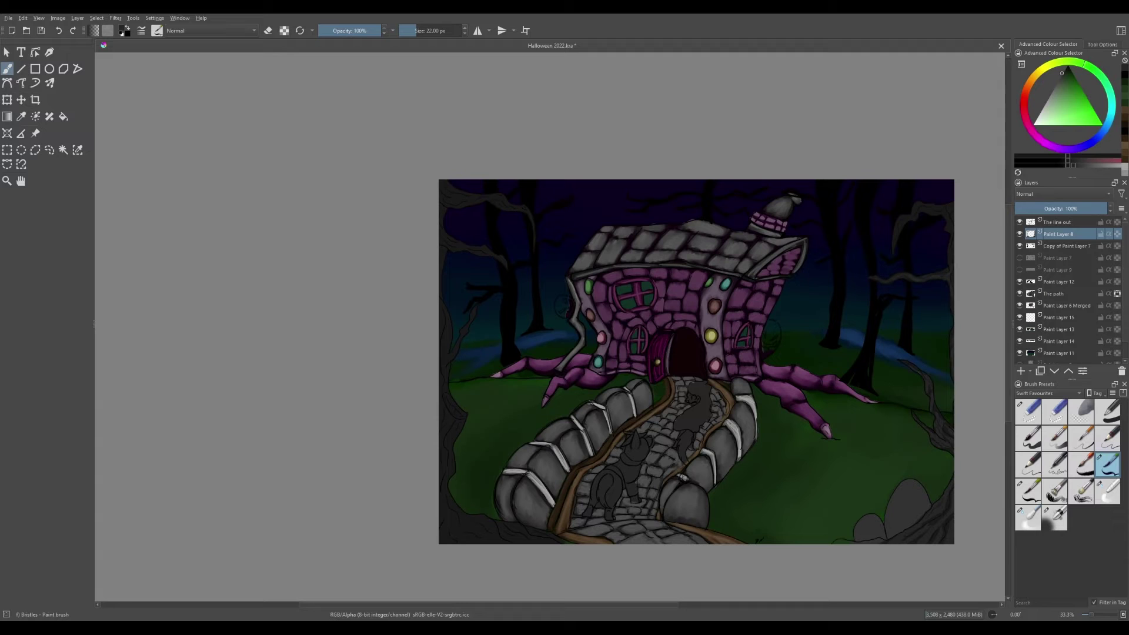
ctrl+click(899, 244)
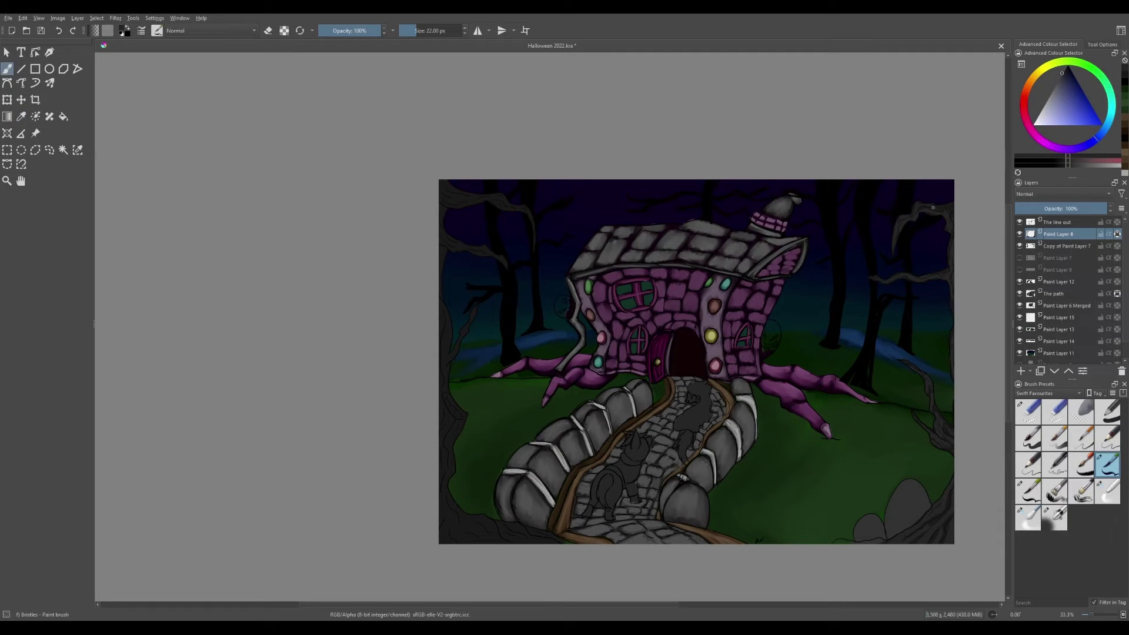
drag(474, 531, 508, 536)
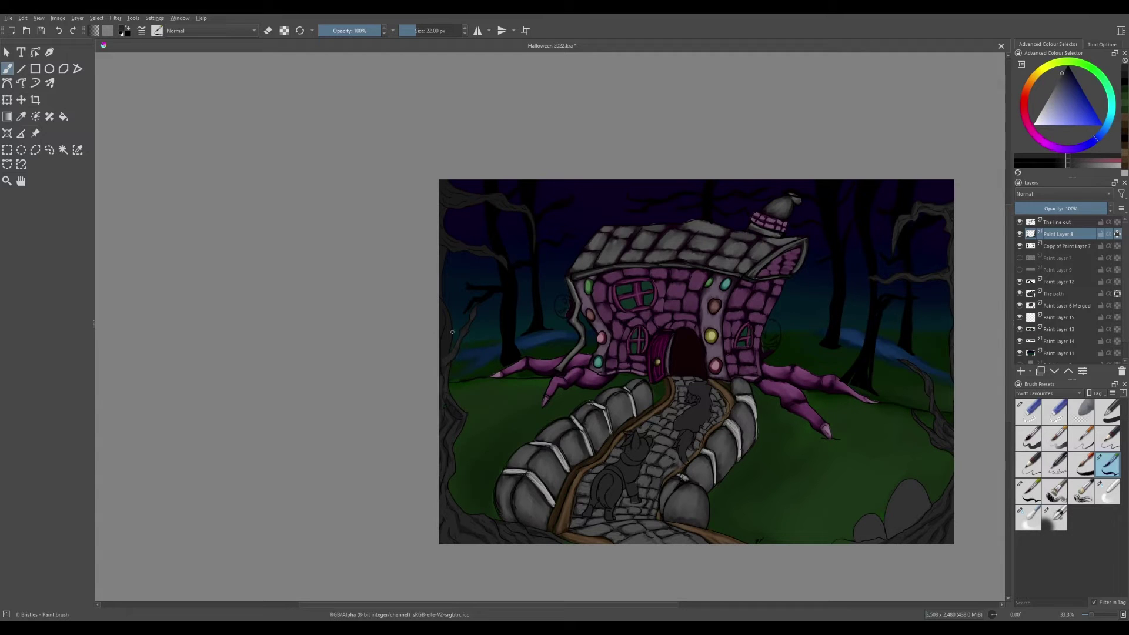
Paint lighter grey bark grain along both bare foreground trees and their branches, and soften it with Blender Blur at 22 px.
mouse_move(943, 521)
mouse_down()
mouse_move(936, 535)
mouse_move(944, 485)
mouse_up()
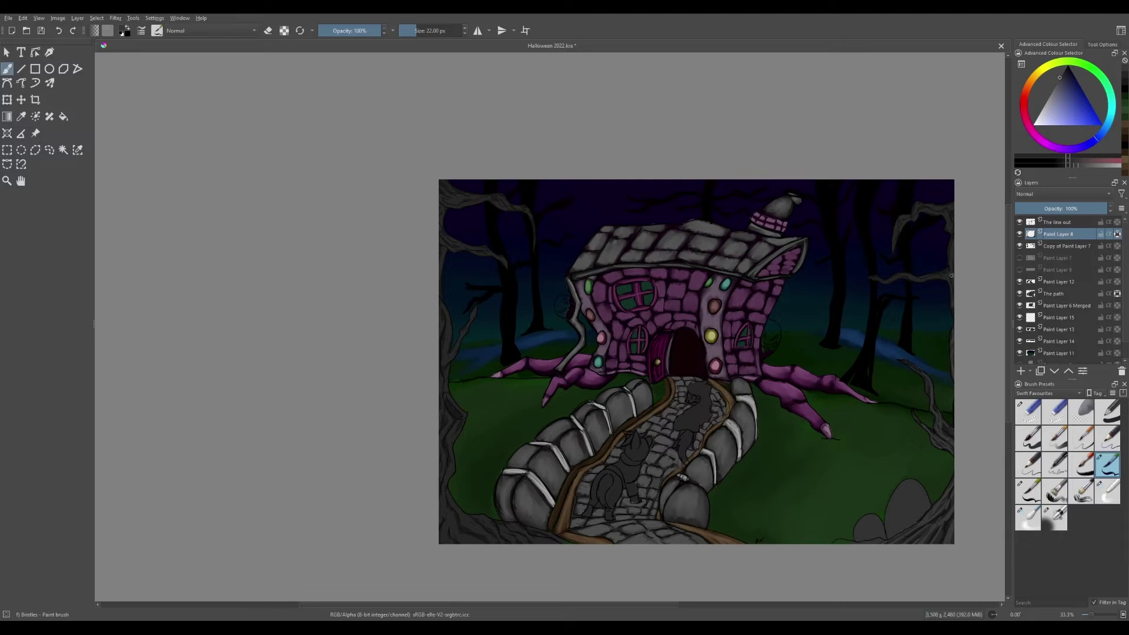
drag(888, 278, 947, 273)
drag(894, 247, 907, 221)
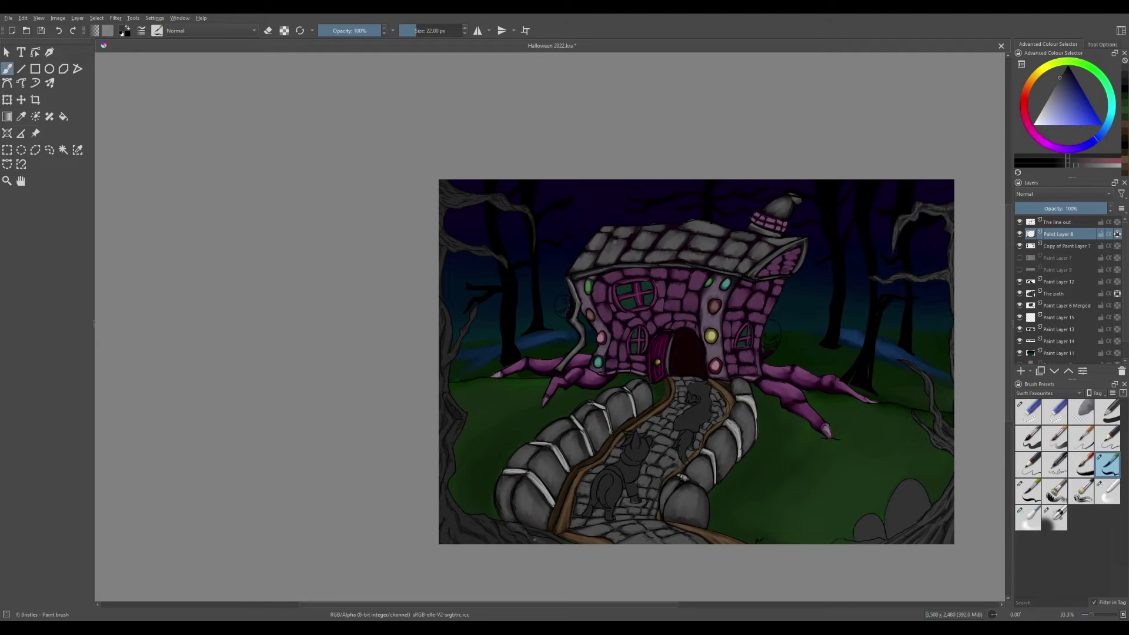
mouse_move(443, 528)
mouse_down()
mouse_move(490, 532)
mouse_move(439, 440)
mouse_up()
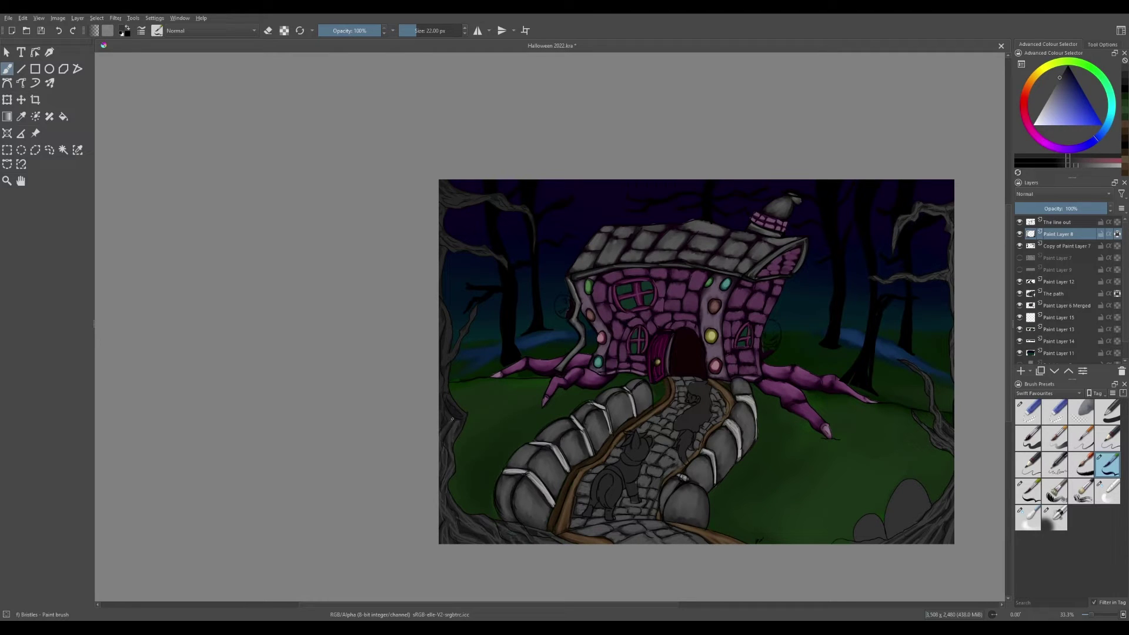
drag(439, 362, 493, 200)
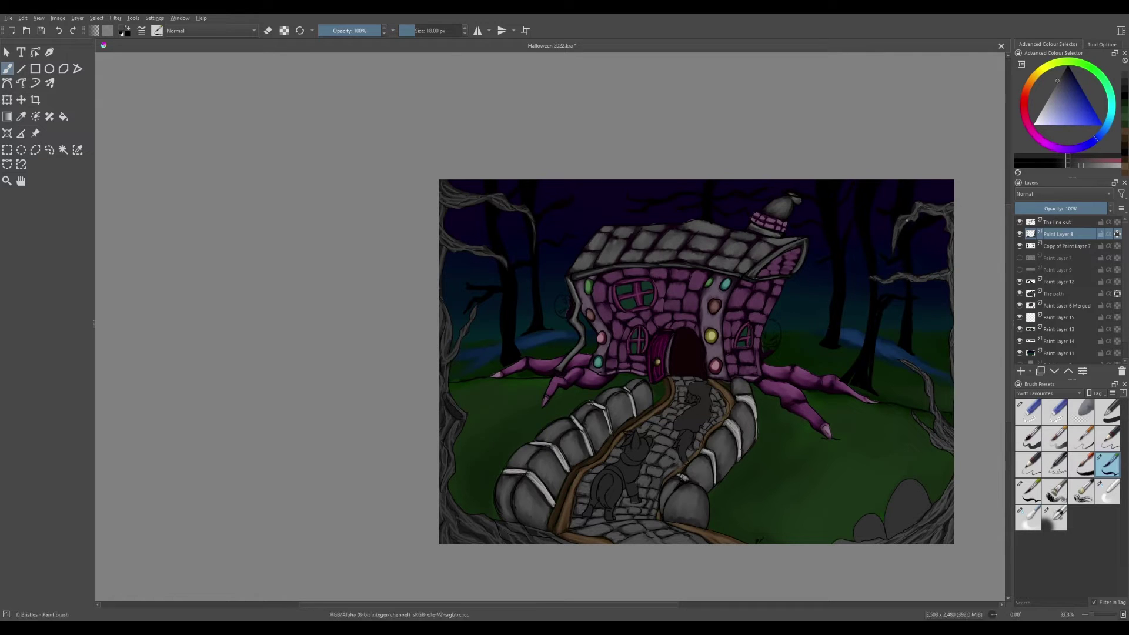
mouse_move(532, 535)
mouse_down()
mouse_move(471, 528)
mouse_move(445, 456)
mouse_up()
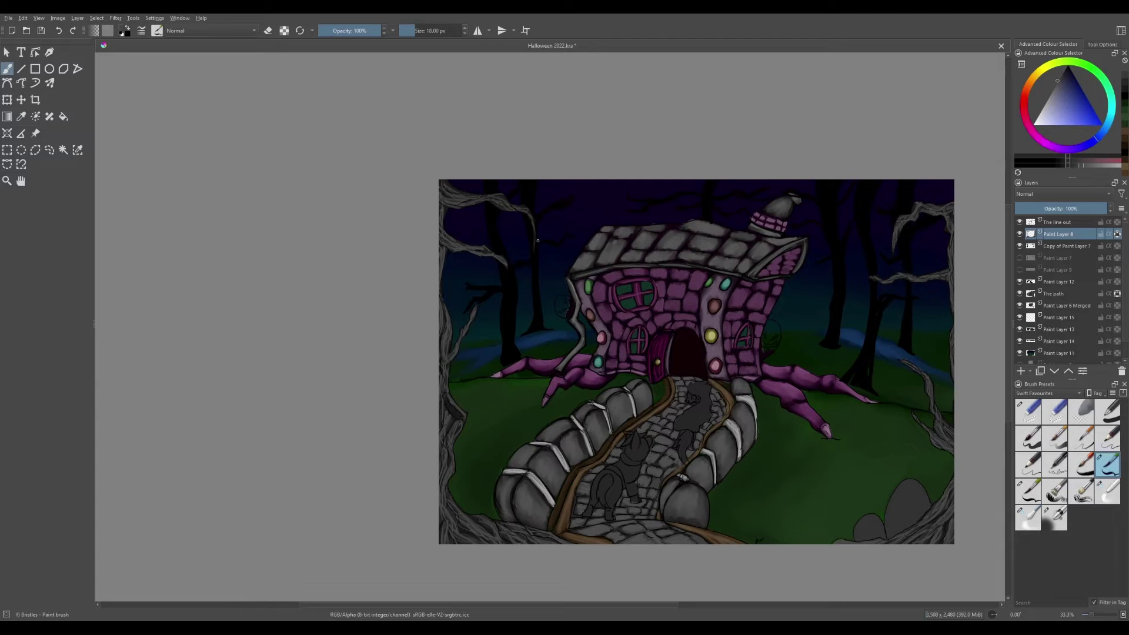
click(1032, 519)
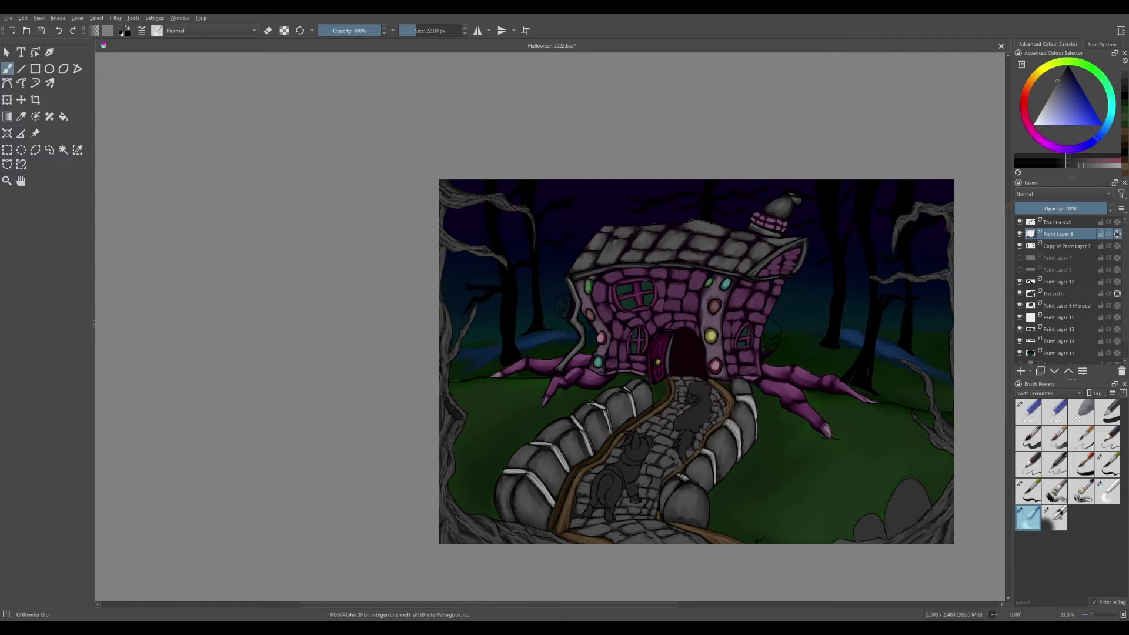
Shade the two boulders beside the right foreground tree with the Bristles paint brush, and smooth them with Blender Basic at 30 px.
ctrl+click(903, 485)
key(slash)
drag(898, 520, 902, 485)
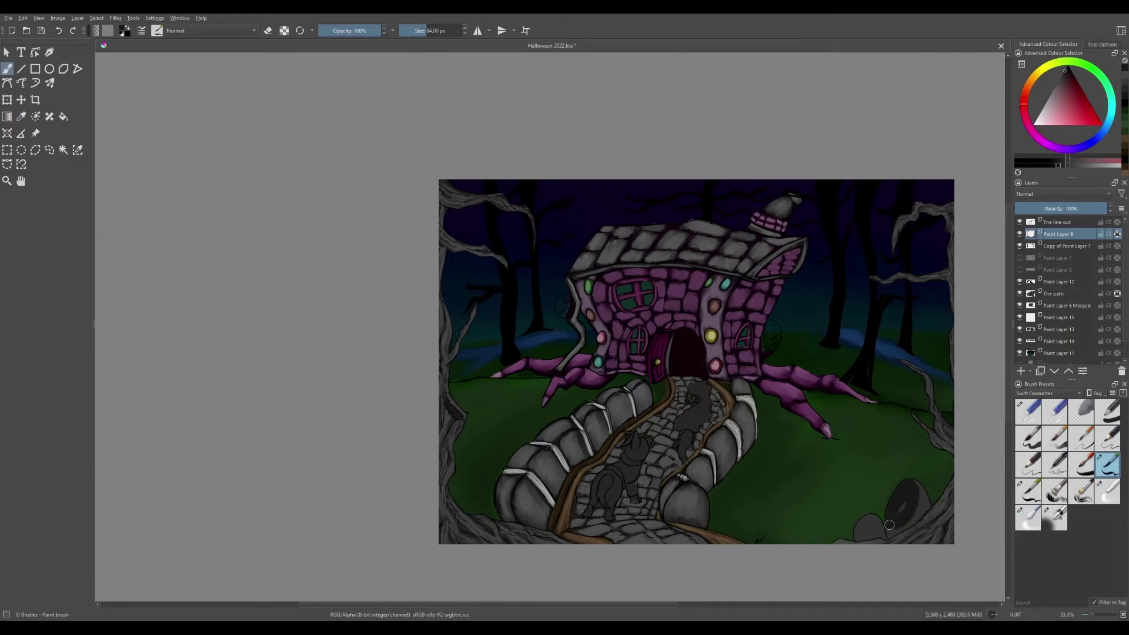
click(903, 506)
click(1052, 170)
key(shift+BackSpace)
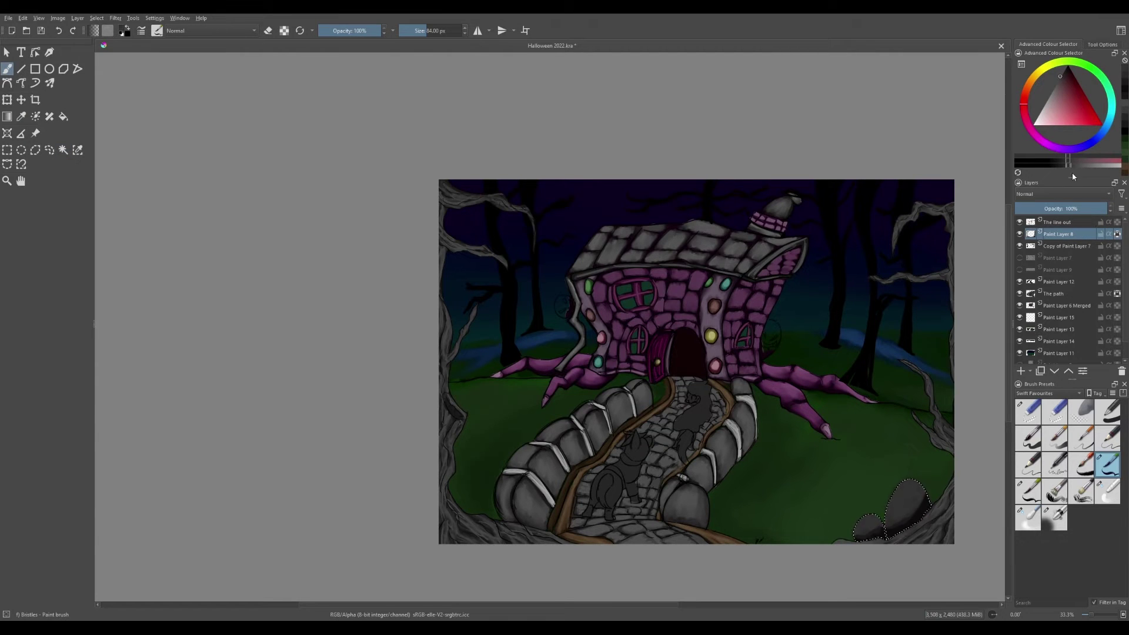
key(slash)
key(ctrl+shift+a)
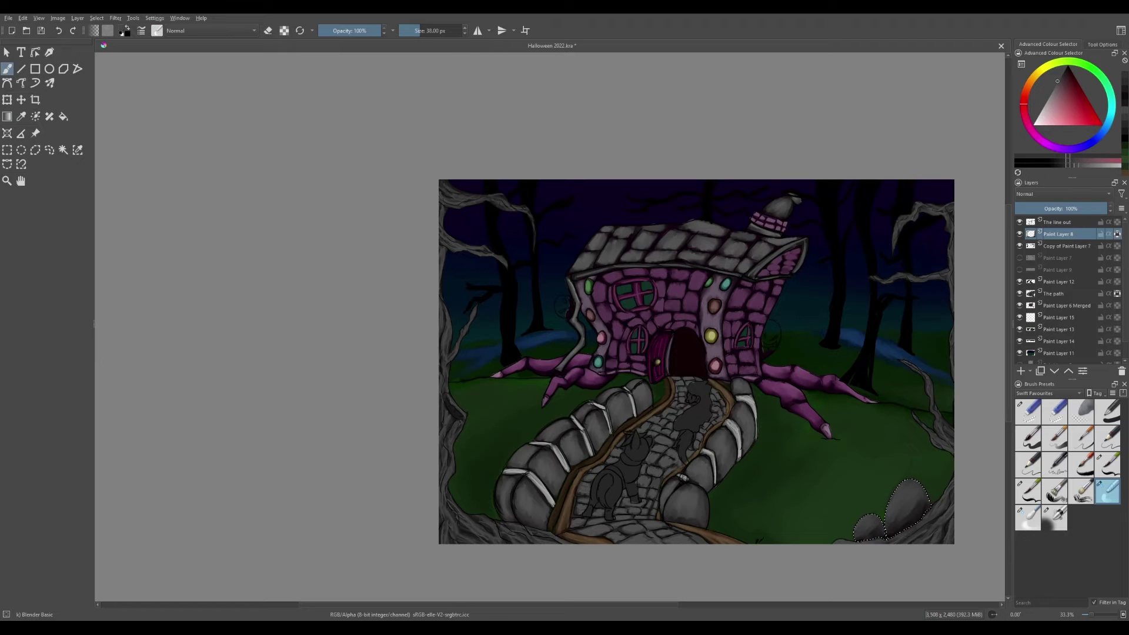
Paint grey bark strands on Copy of Paint Layer 7 over the trunk beside the chimney and the branches above the roof, using Bristles-1 Details.
click(1021, 247)
key(slash)
drag(835, 349, 827, 178)
key(bracketright)
drag(833, 254, 823, 179)
drag(834, 335, 822, 180)
drag(835, 349, 833, 289)
drag(742, 211, 703, 200)
drag(706, 181, 715, 220)
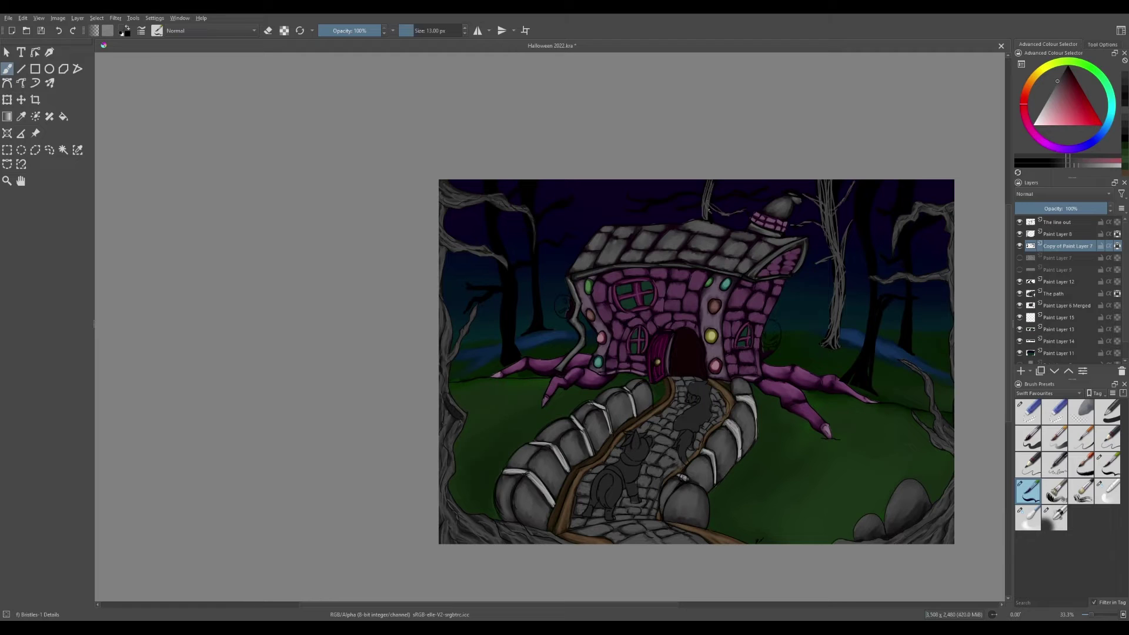
Paint grey bark strands over the background trunks and branches to the left of the house with Bristles-1 Details at 13 px.
drag(515, 365, 505, 265)
drag(515, 330, 492, 180)
mouse_move(500, 249)
mouse_down()
mouse_move(490, 179)
mouse_move(538, 259)
mouse_up()
drag(464, 313, 500, 294)
mouse_move(514, 338)
mouse_down()
mouse_move(535, 232)
mouse_move(524, 218)
mouse_move(523, 179)
mouse_up()
drag(548, 241, 573, 235)
drag(536, 219, 572, 196)
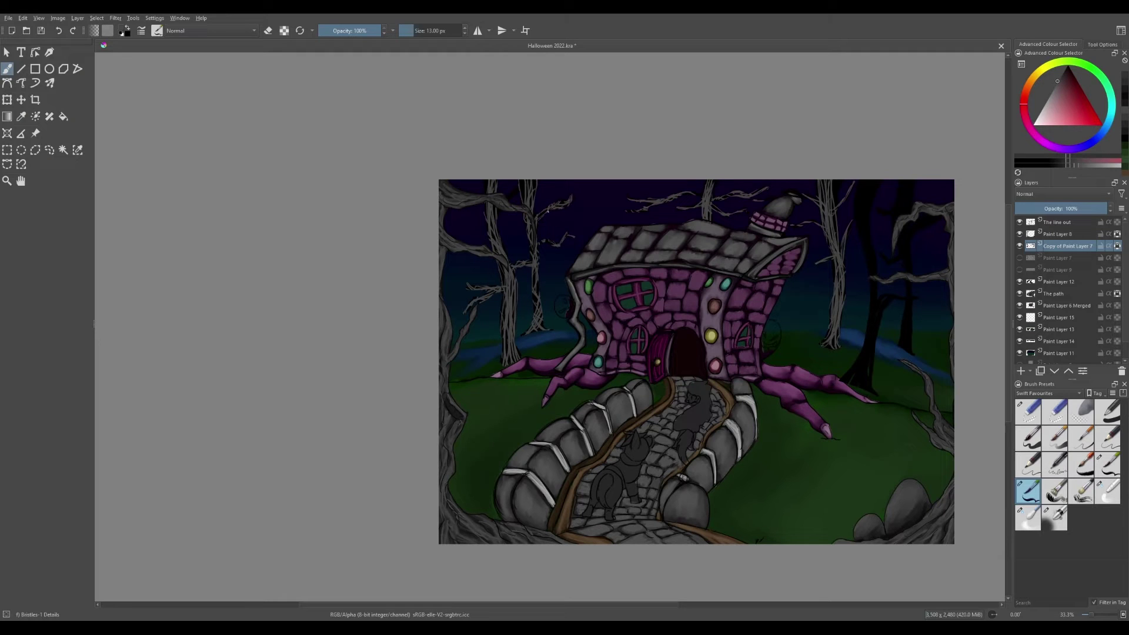
Paint grey bark strands over the two background trees at the picture's right side with Bristles-1 Details at 13 px.
drag(847, 376, 868, 334)
drag(855, 390, 891, 297)
drag(876, 323, 861, 188)
drag(878, 371, 876, 297)
drag(864, 391, 861, 344)
drag(873, 267, 861, 179)
mouse_move(911, 353)
mouse_down()
mouse_move(905, 247)
mouse_move(882, 258)
mouse_up()
drag(902, 258, 906, 179)
drag(910, 341, 910, 303)
drag(911, 235, 941, 215)
Sample a darker grey, paint shadow strands on the background trunks right of the house, and soften the bark with Blender Blur.
ctrl+click(852, 374)
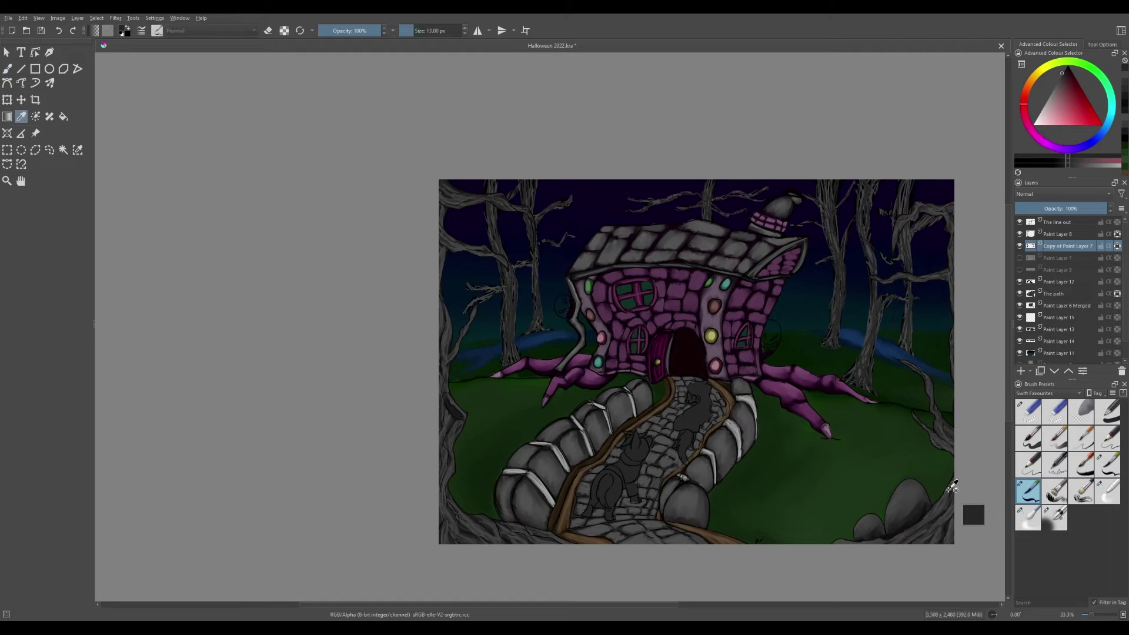
ctrl+click(964, 532)
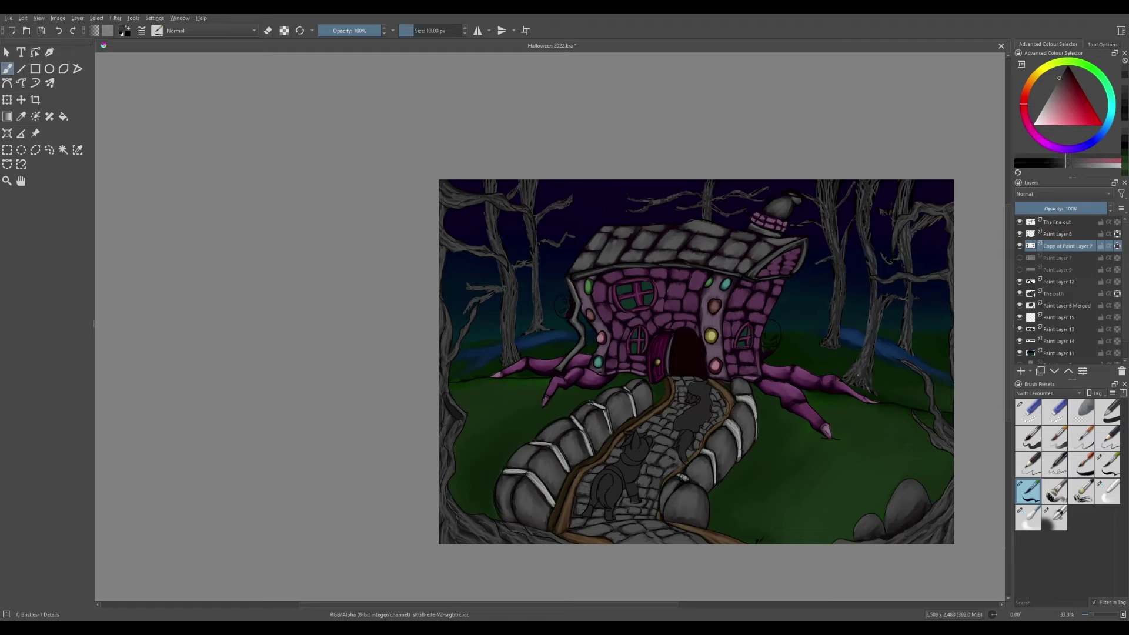
drag(866, 258, 868, 187)
drag(835, 341, 839, 241)
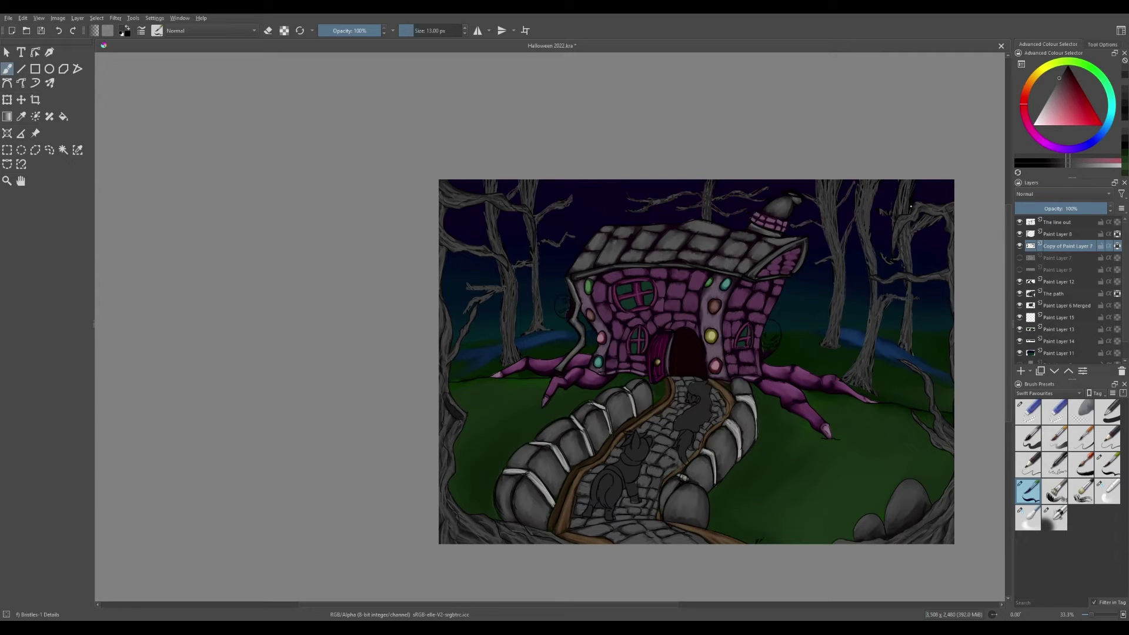
click(1027, 517)
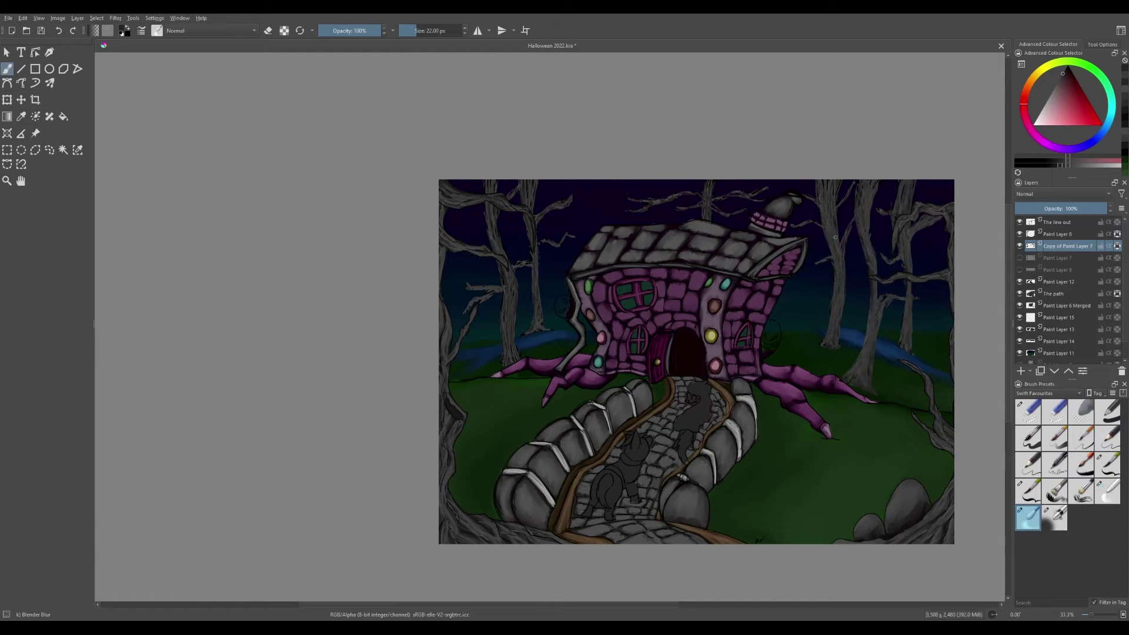
key(slash)
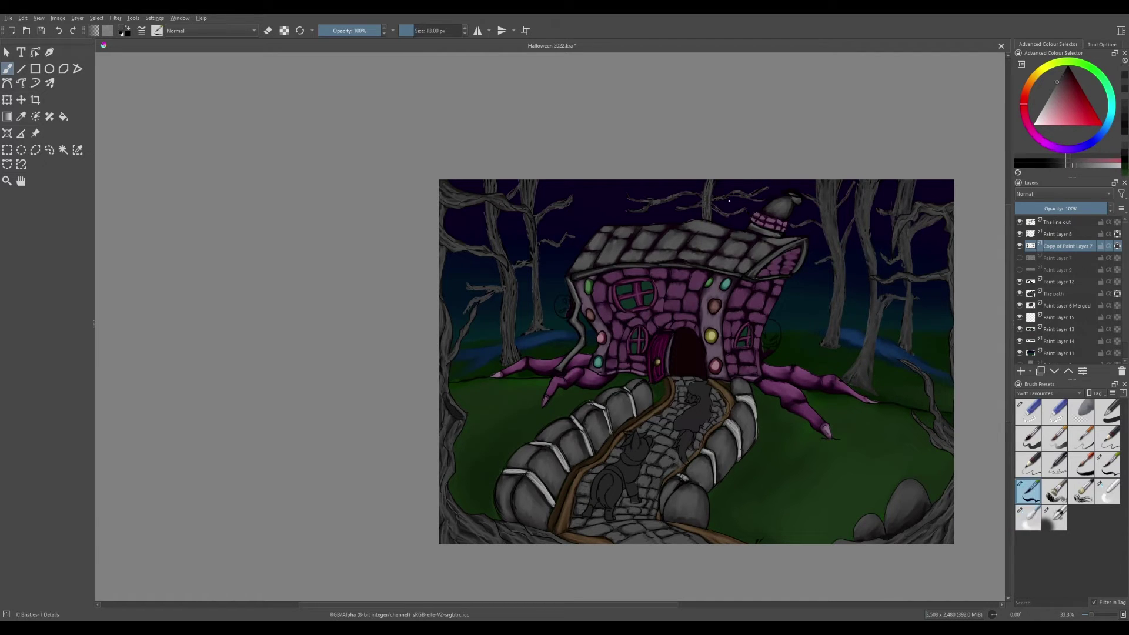
key(slash)
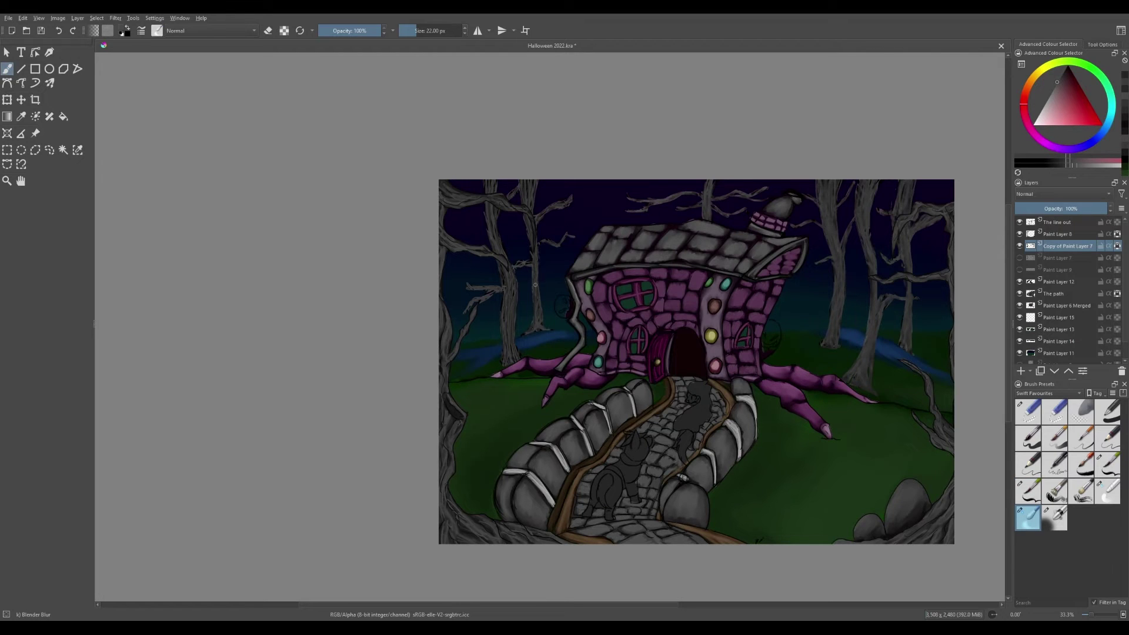
key(slash)
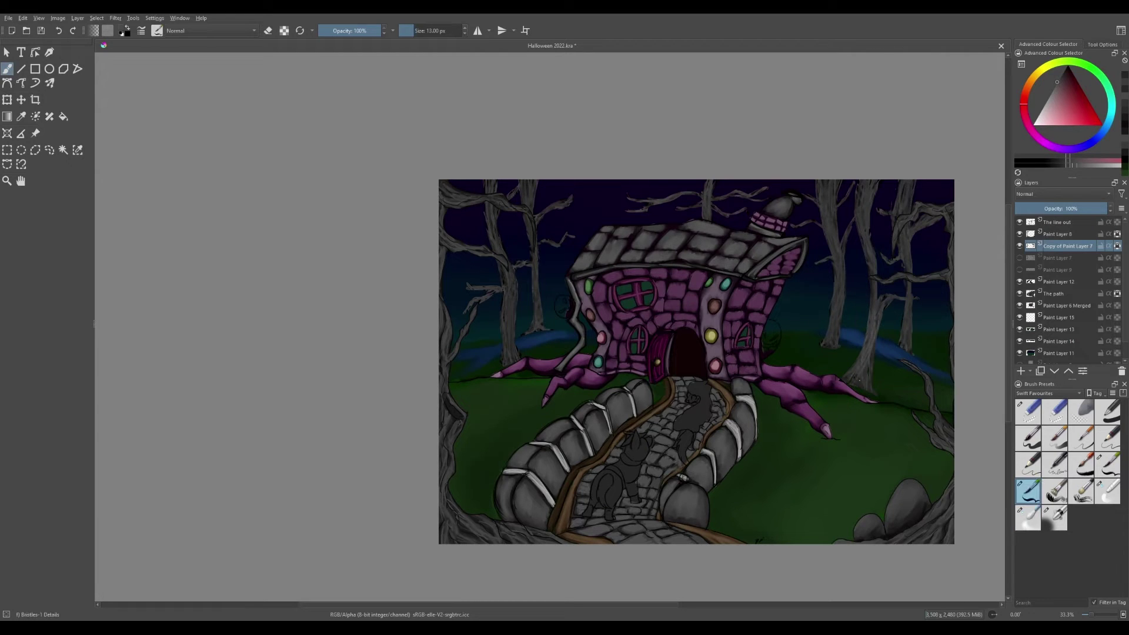
Add lighter bark strands to the far-right and left background trunks with Bristles-1 Details, blending them with Blender Blur at 22 px.
drag(899, 336, 910, 245)
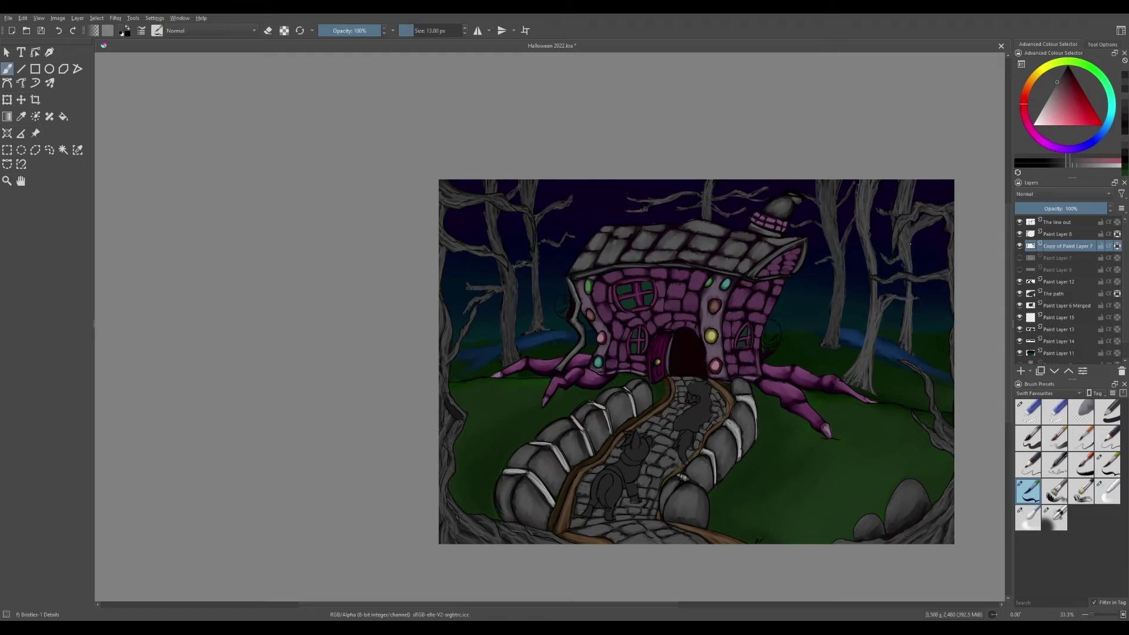
key(slash)
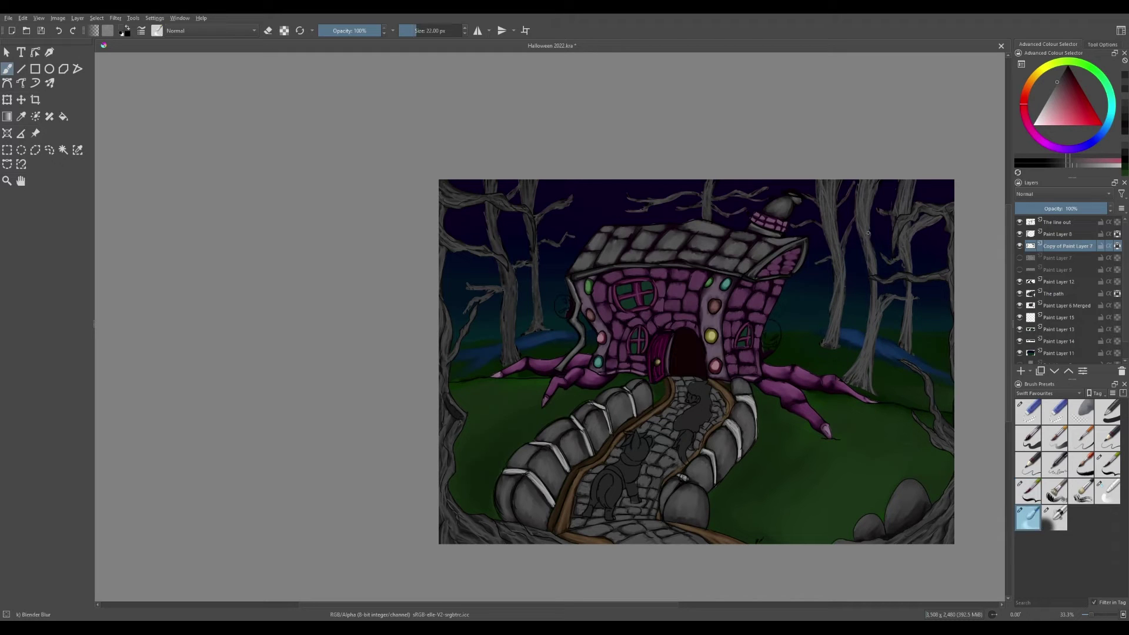
click(1034, 491)
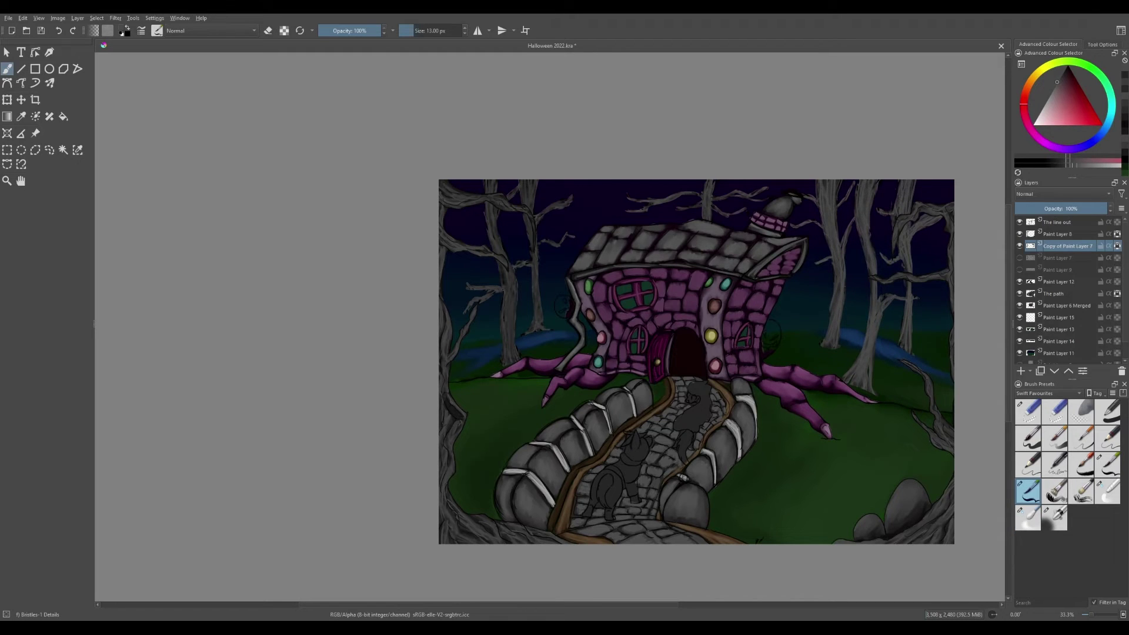
drag(533, 251, 543, 310)
drag(529, 179, 528, 247)
drag(491, 180, 506, 364)
key(slash)
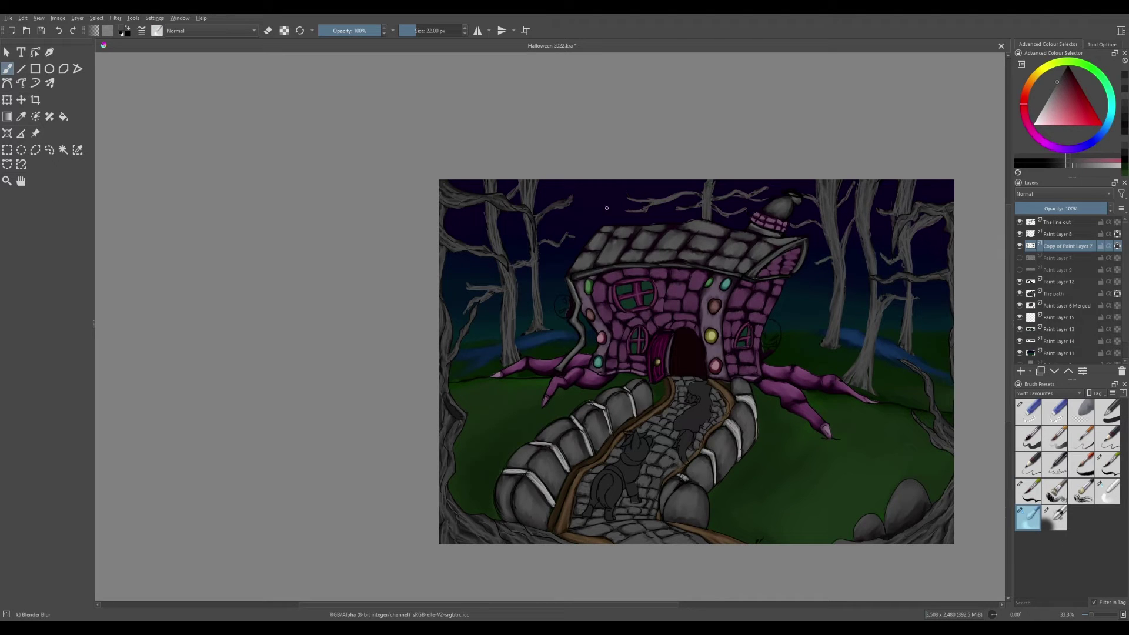
key(slash)
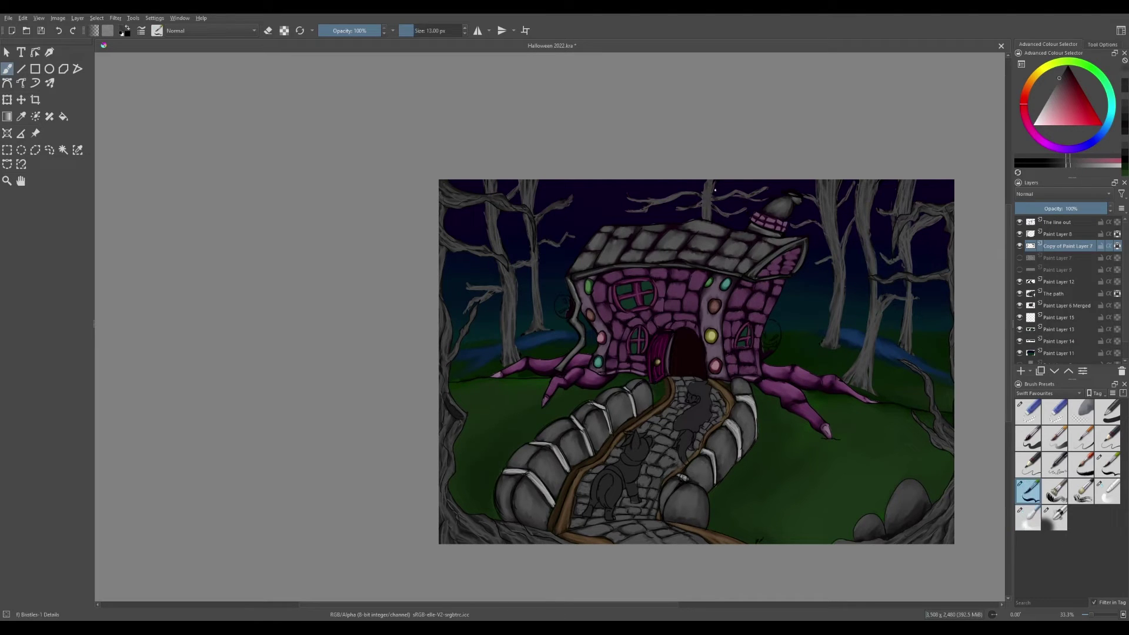
Darken the paint colour to black, add dark strands to the left background trunks, and soften them with Blender Blur at 22 px.
key(k)
key(l)
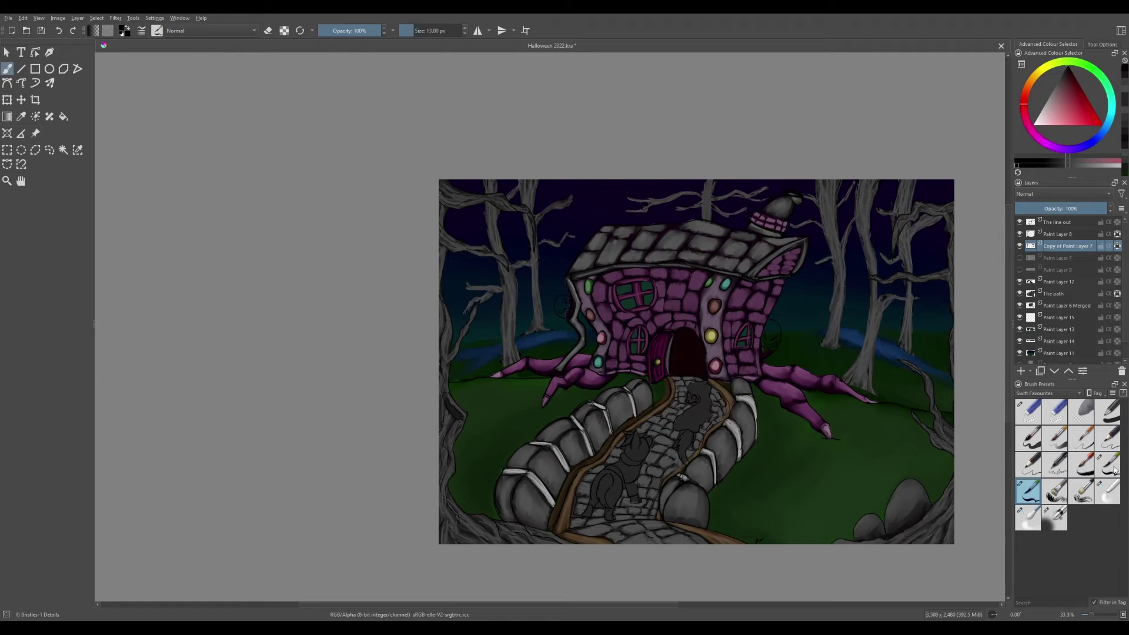
key(Page_Up)
key(l)
key(slash)
key(k)
key(Page_Down)
key(slash)
drag(510, 356, 493, 206)
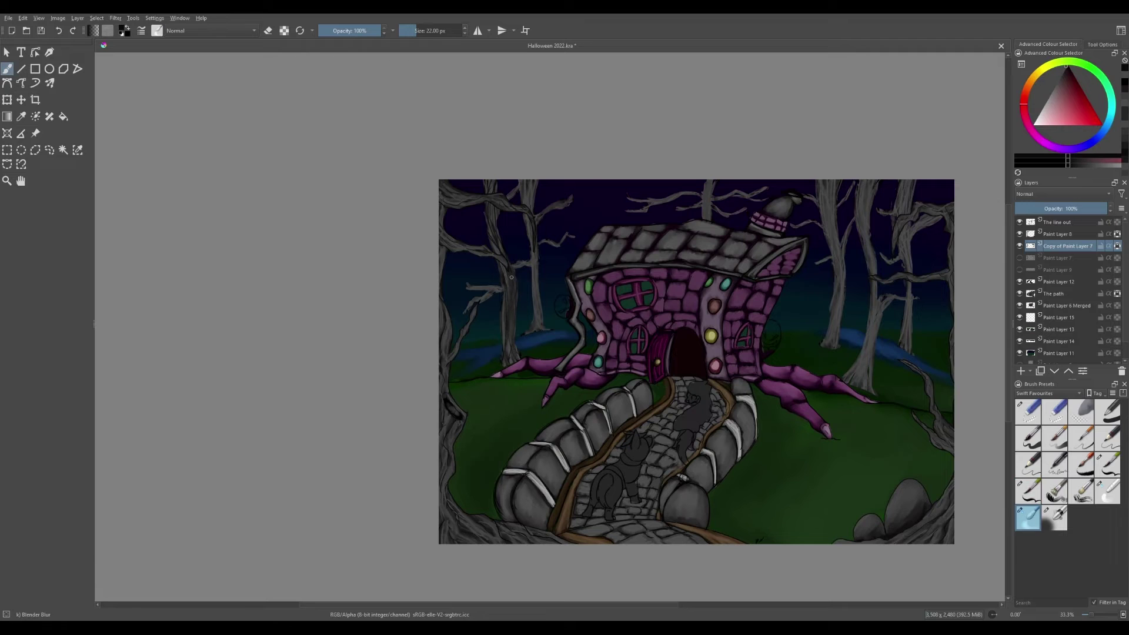
Shade the background trunks on Copy of Paint Layer 7 in black with the Soft Airbrush on both sides of the house.
key(slash)
key(slash)
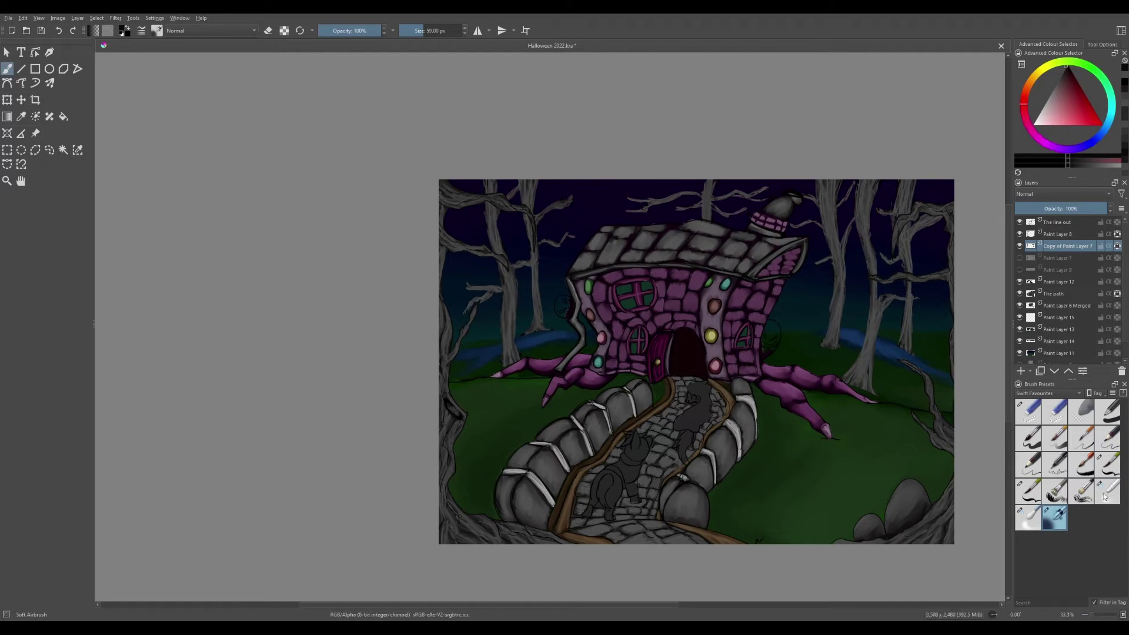
key(slash)
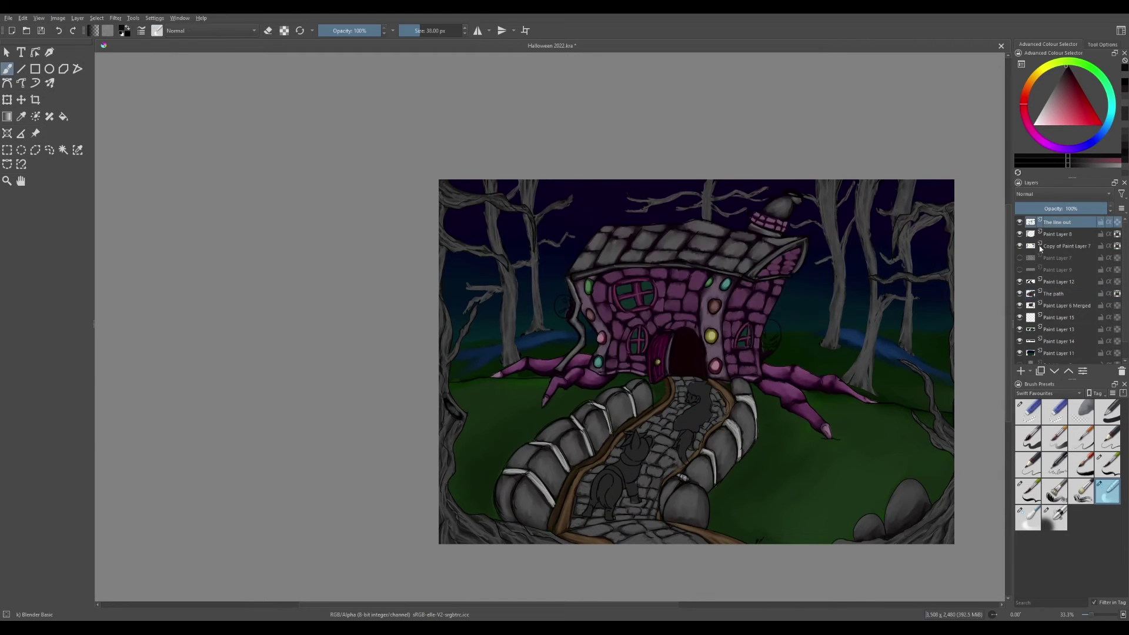
click(1020, 246)
click(1019, 246)
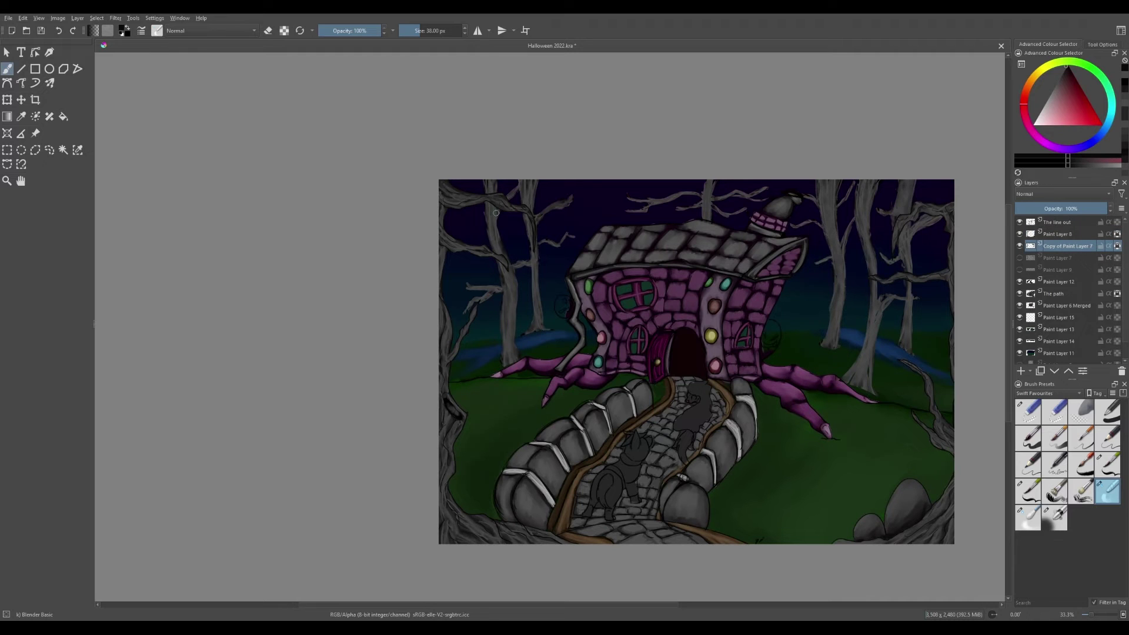
click(1054, 518)
mouse_move(517, 331)
mouse_down()
mouse_move(504, 204)
mouse_move(538, 233)
mouse_up()
drag(750, 235, 744, 194)
drag(847, 349, 838, 180)
drag(882, 395, 869, 180)
drag(918, 284, 910, 180)
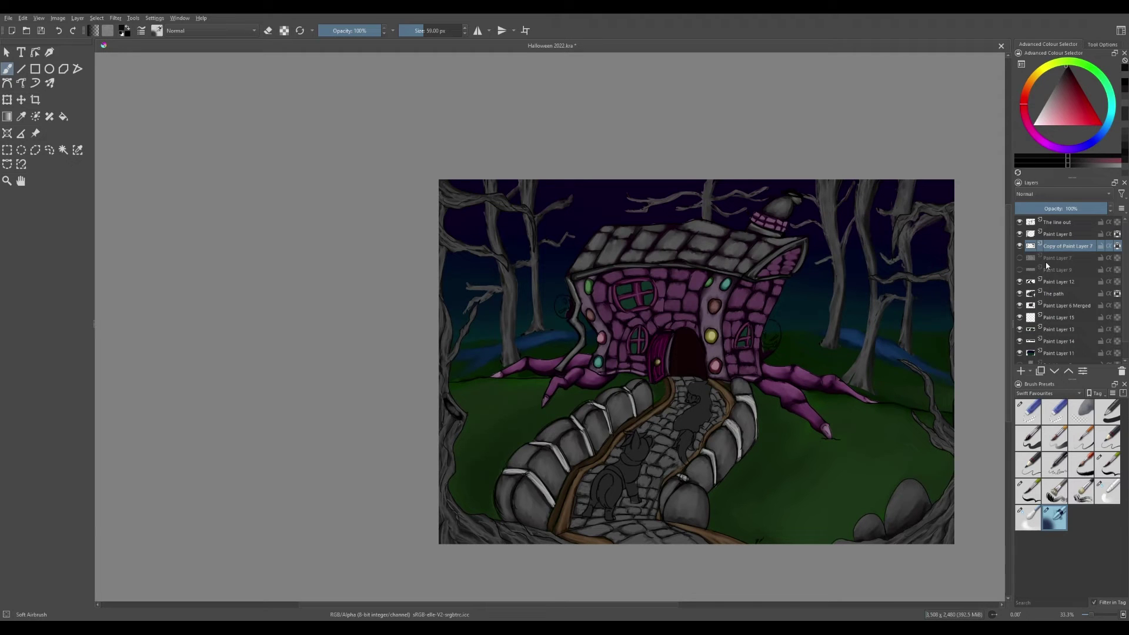
Delete Paint Layer 15, and paint the doorway's interior black on Paint Layer 6 Merged, blending its edges with Blender Basic at 30 px.
click(1058, 317)
click(1121, 370)
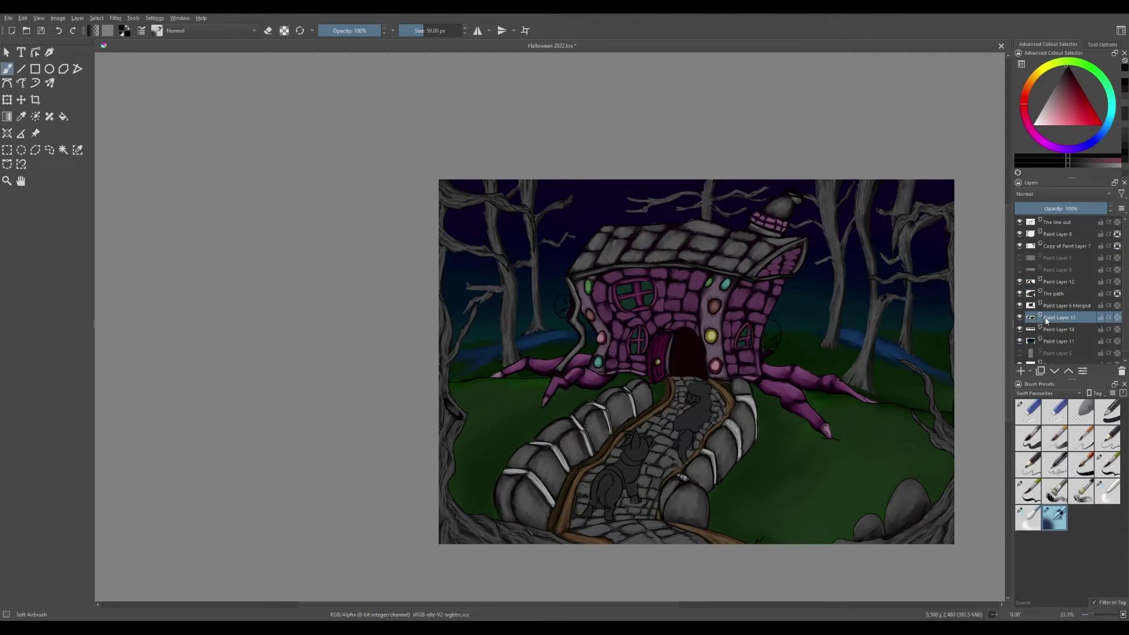
click(1054, 293)
click(1098, 465)
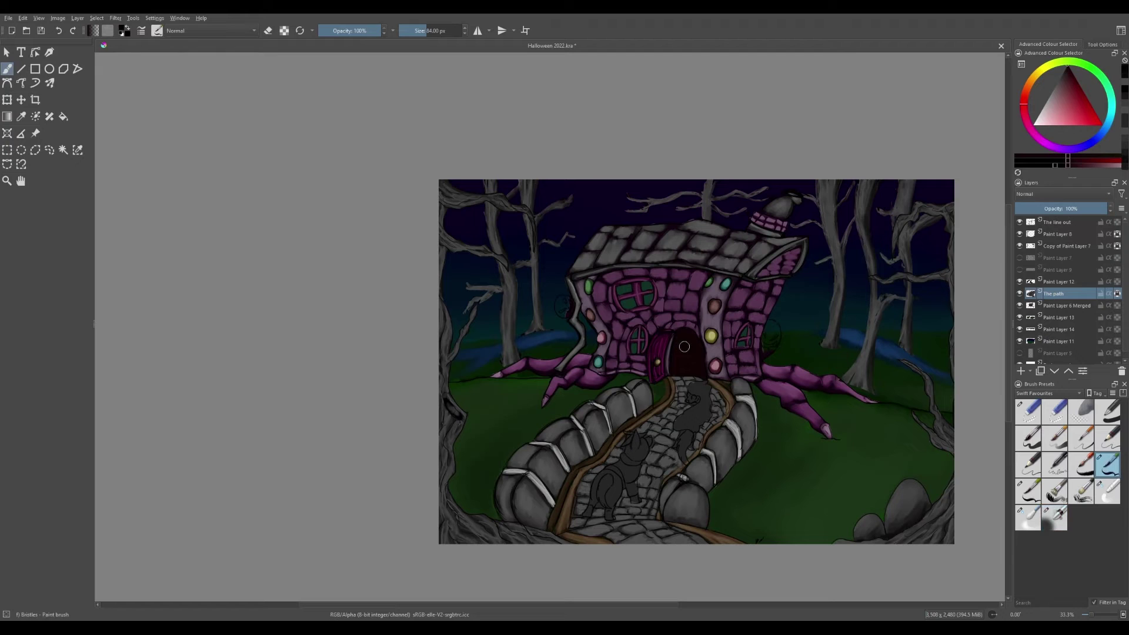
key(Page_Down)
key(slash)
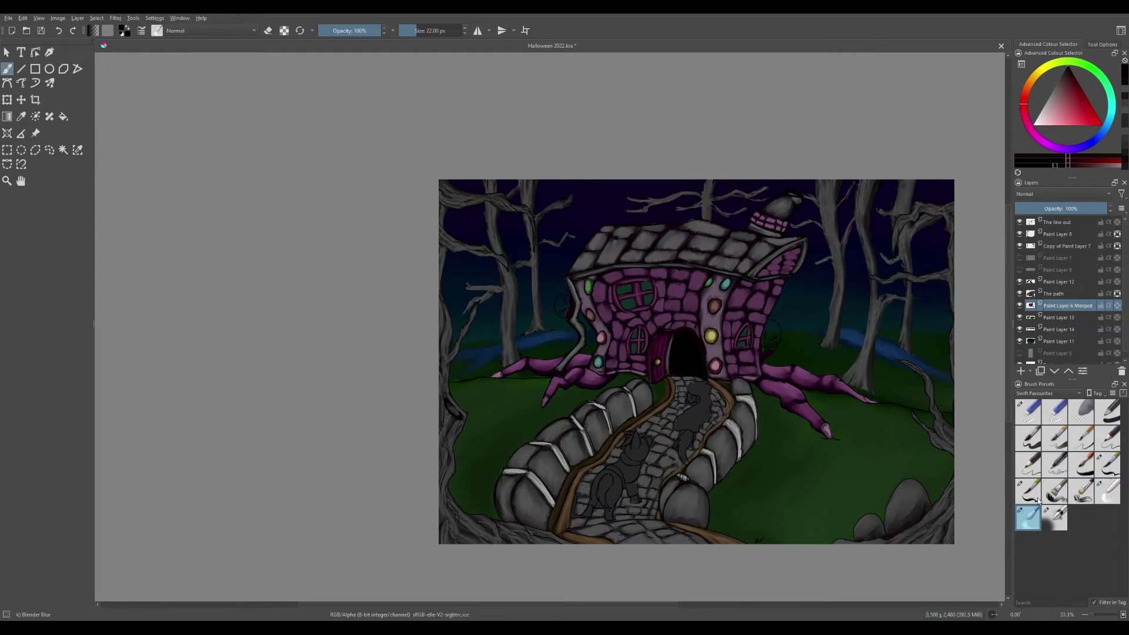
key(slash)
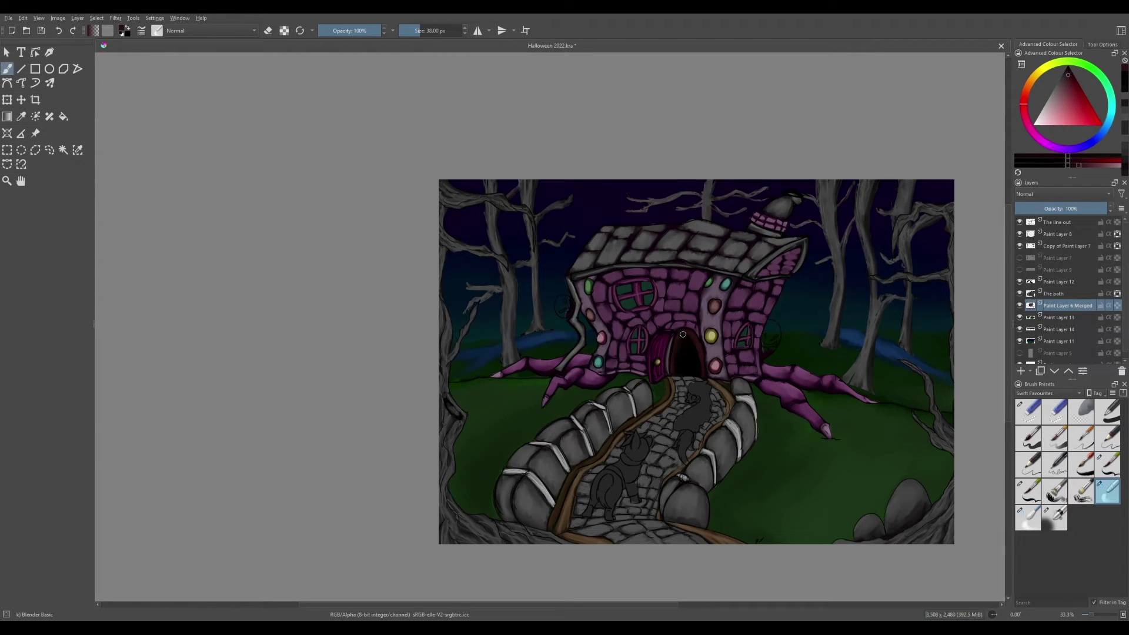
Add a Colour-mode paint layer above The path and tint the whole path red with the Bristles paint brush at 84 px.
click(1053, 295)
key(Insert)
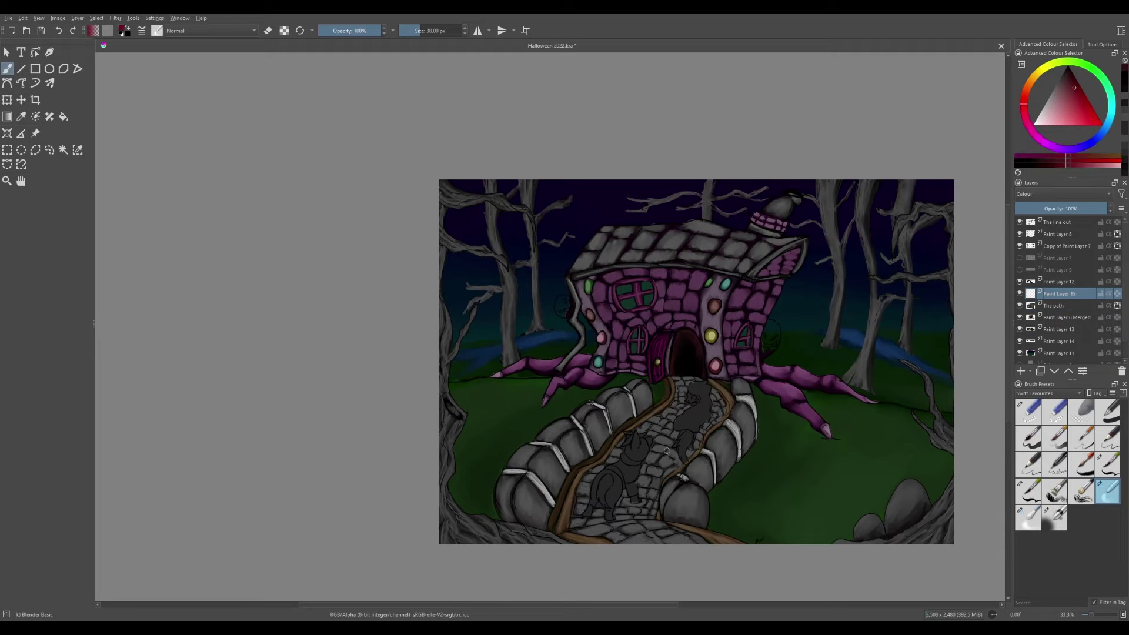
key(slash)
drag(682, 400, 670, 462)
key(ctrl+z)
click(1067, 87)
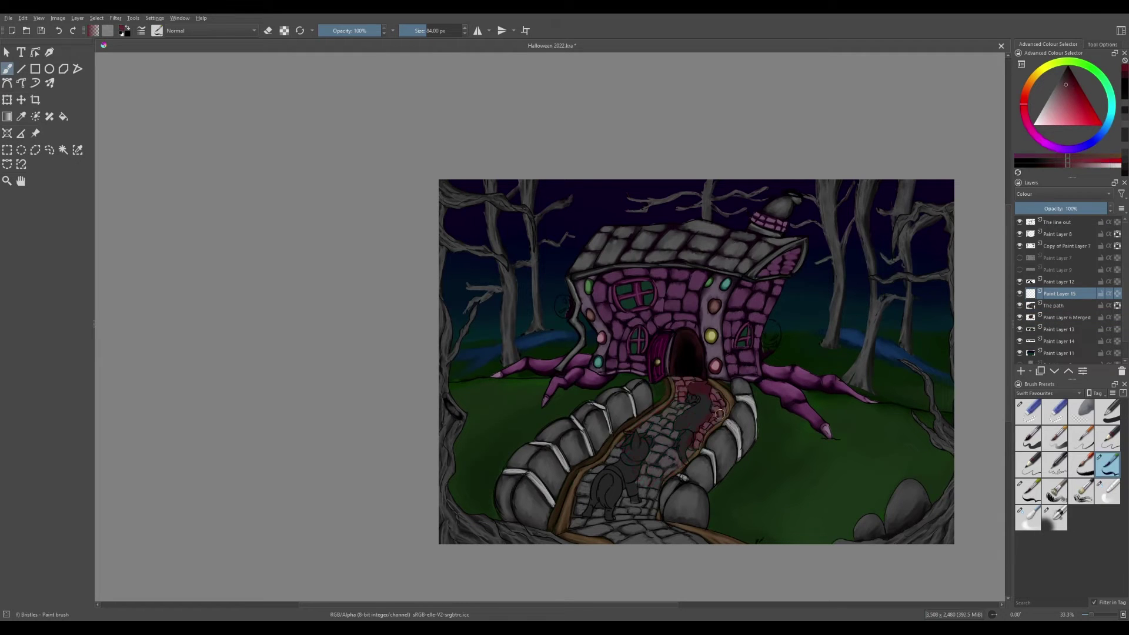
click(1068, 91)
ctrl+click(584, 503)
ctrl+click(648, 508)
ctrl+click(651, 530)
Add a paint layer above Paint Layer 12, fill both characters dark grey with the Bristles paint brush at 20 px, and save the file.
click(1039, 284)
key(Insert)
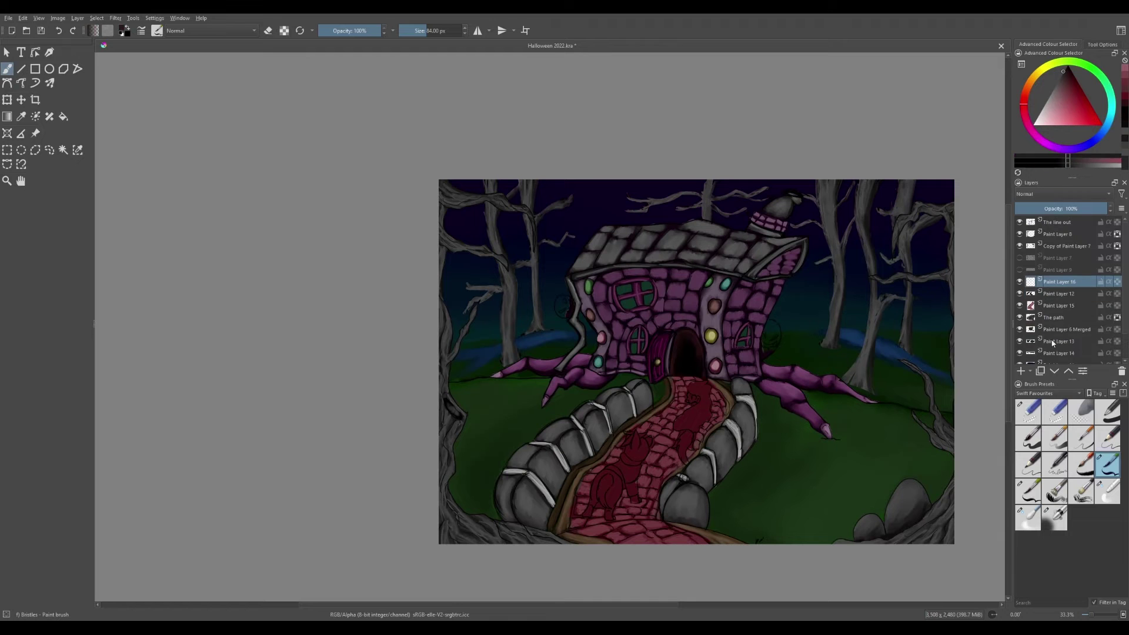
key(1)
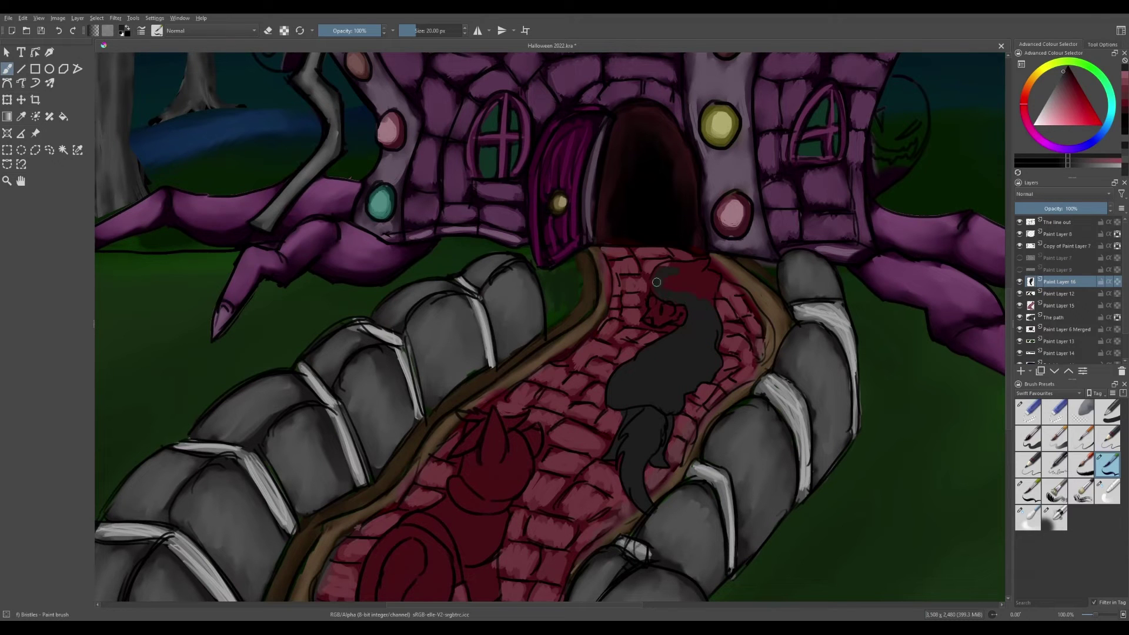
key(e)
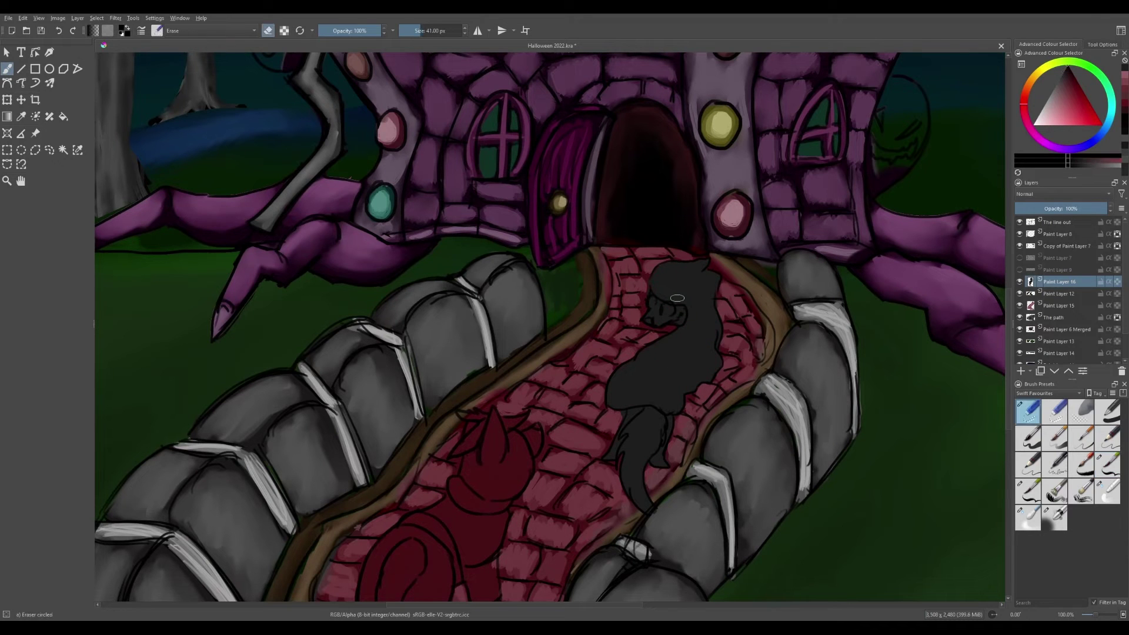
click(1109, 464)
key(minus)
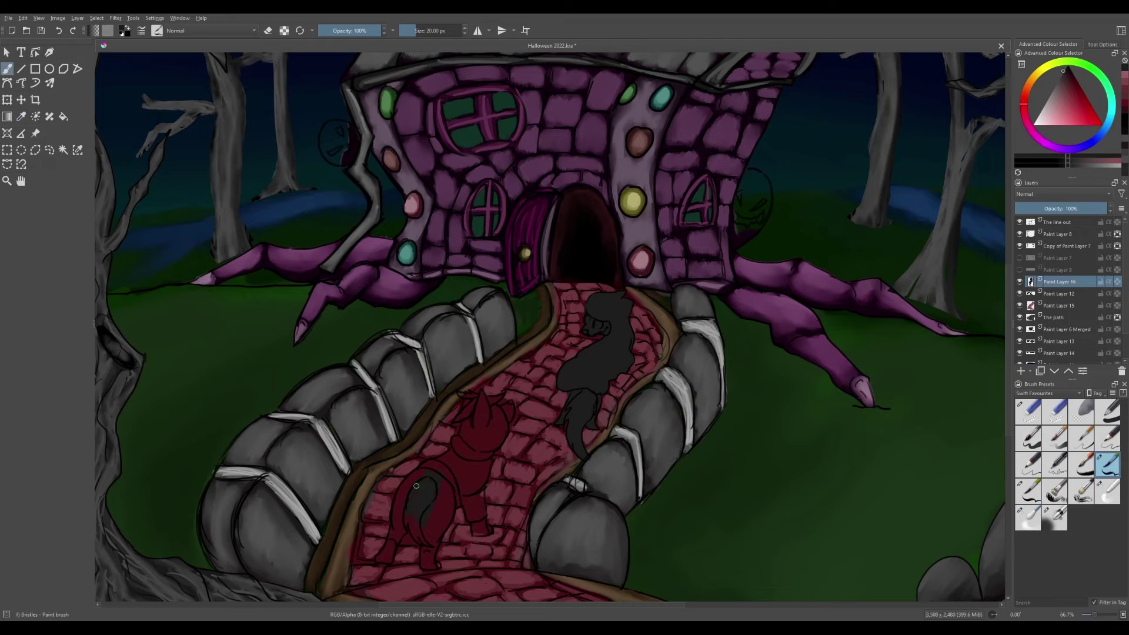
mouse_move(415, 474)
mouse_down()
mouse_move(402, 527)
mouse_move(439, 482)
mouse_move(475, 533)
mouse_up()
key(ctrl+s)
mouse_move(595, 299)
mouse_down()
mouse_move(633, 307)
mouse_move(611, 344)
mouse_move(615, 366)
mouse_move(579, 368)
mouse_move(602, 355)
mouse_move(592, 319)
mouse_move(614, 385)
mouse_move(576, 449)
mouse_up()
Switch Paint Layer 15 to Overlay and blend the red tint on the path with Blender Basic at 30 px.
click(1058, 305)
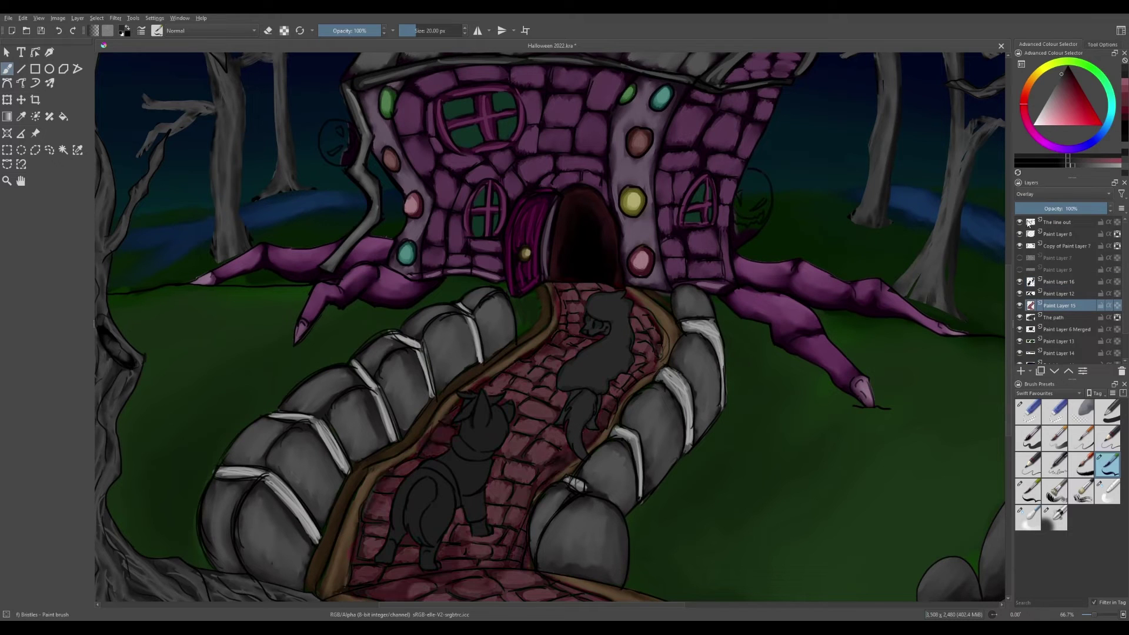
click(1107, 491)
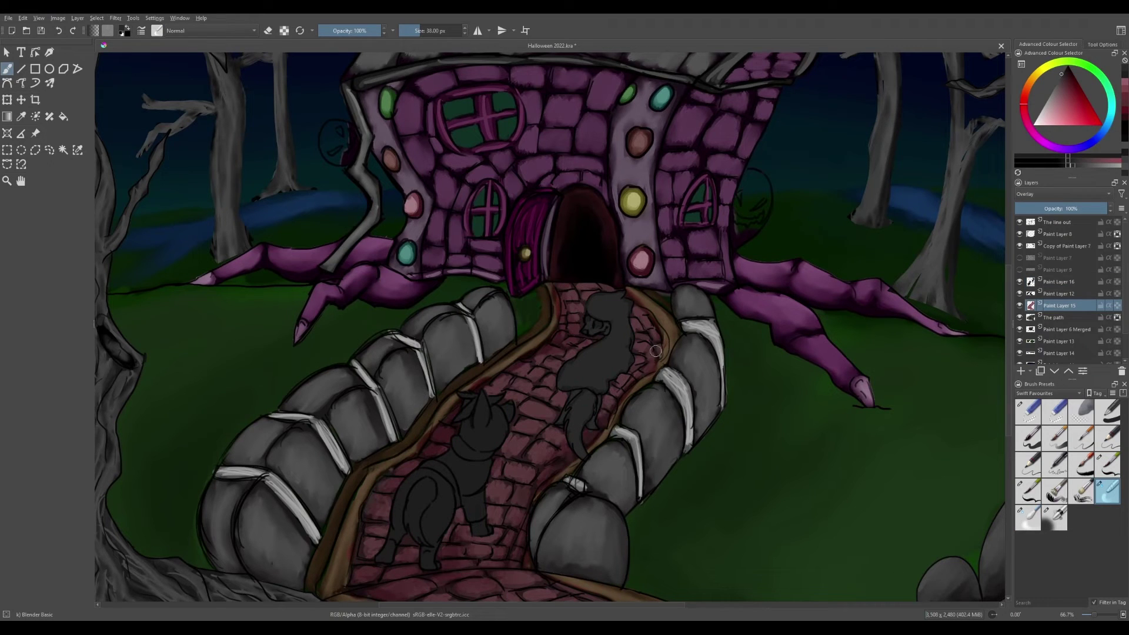
click(1027, 518)
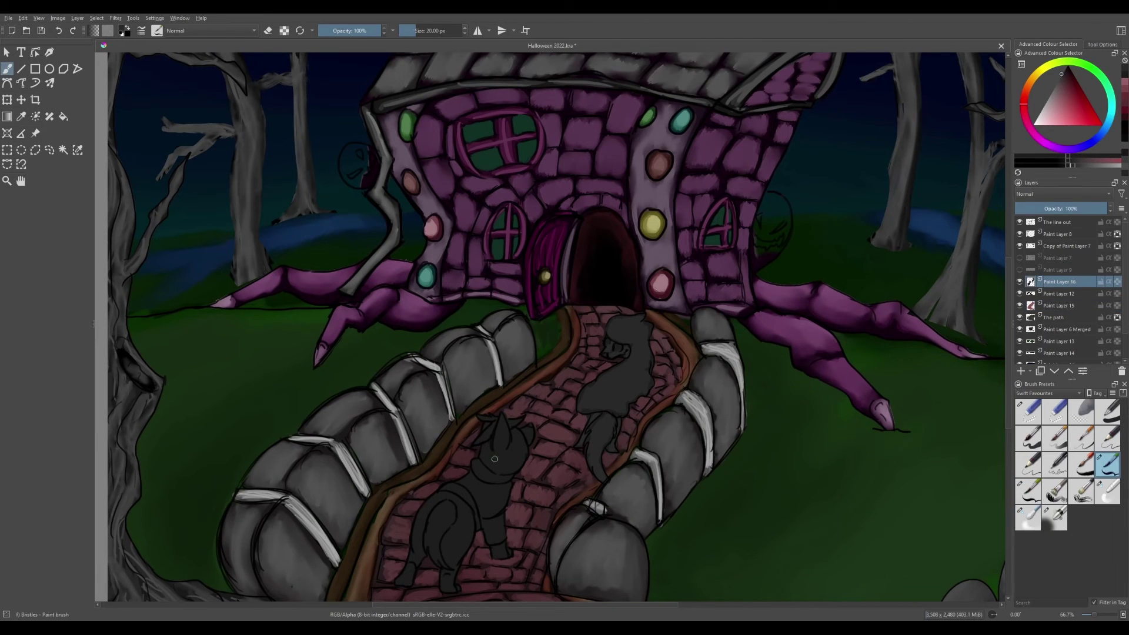
Build up light grey fur on both characters on Paint Layer 16 with the Bristles paint brush at 20 px.
mouse_move(495, 458)
mouse_down()
mouse_move(526, 435)
mouse_move(479, 494)
mouse_move(502, 488)
mouse_move(459, 494)
mouse_move(435, 517)
mouse_move(411, 573)
mouse_move(451, 566)
mouse_up()
mouse_move(588, 405)
mouse_down()
mouse_move(638, 376)
mouse_move(632, 338)
mouse_move(646, 330)
mouse_move(588, 406)
mouse_move(599, 480)
mouse_move(503, 441)
mouse_move(517, 422)
mouse_move(482, 493)
mouse_move(494, 546)
mouse_move(452, 529)
mouse_move(448, 578)
mouse_move(441, 518)
mouse_move(470, 494)
mouse_up()
mouse_move(611, 321)
mouse_down()
mouse_move(638, 335)
mouse_move(643, 385)
mouse_move(614, 348)
mouse_move(600, 464)
mouse_move(505, 447)
mouse_move(483, 418)
mouse_move(494, 538)
mouse_move(429, 499)
mouse_move(447, 585)
mouse_move(414, 558)
mouse_up()
key(minus)
drag(486, 510, 505, 494)
mouse_move(600, 423)
mouse_down()
mouse_move(635, 393)
mouse_move(632, 365)
mouse_up()
mouse_move(612, 432)
mouse_down()
mouse_move(600, 458)
mouse_move(520, 491)
mouse_move(538, 453)
mouse_move(483, 538)
mouse_up()
ctrl+click(620, 393)
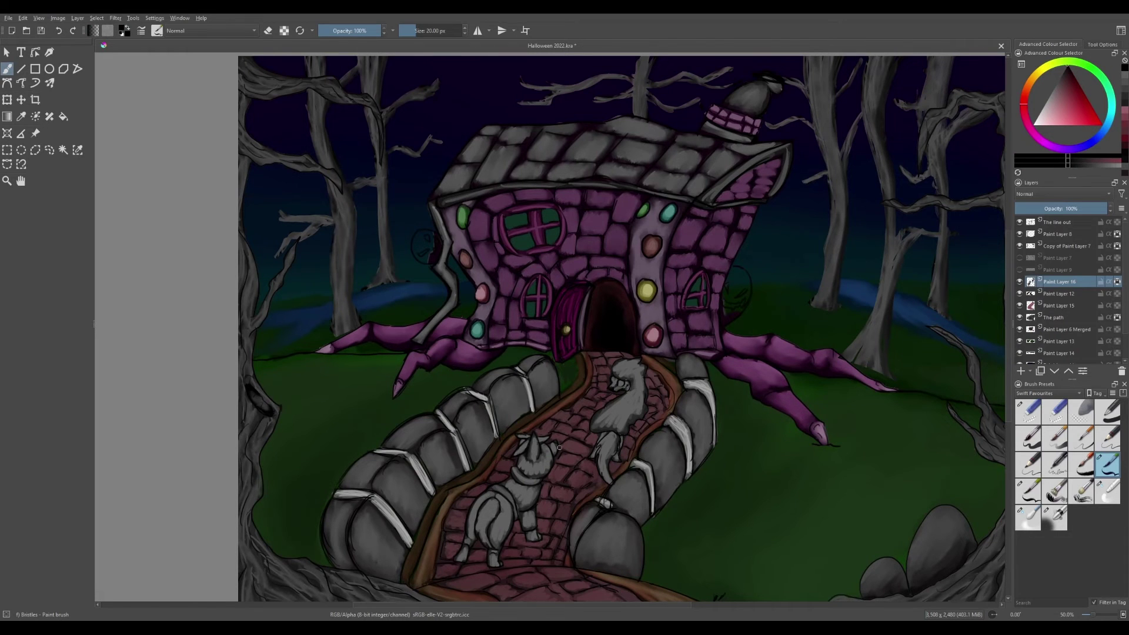
Blend the grey fur on both characters with Blender Basic and Blender Blur at 9 px.
scroll(559, 448, up, 1)
key(period)
key(comma)
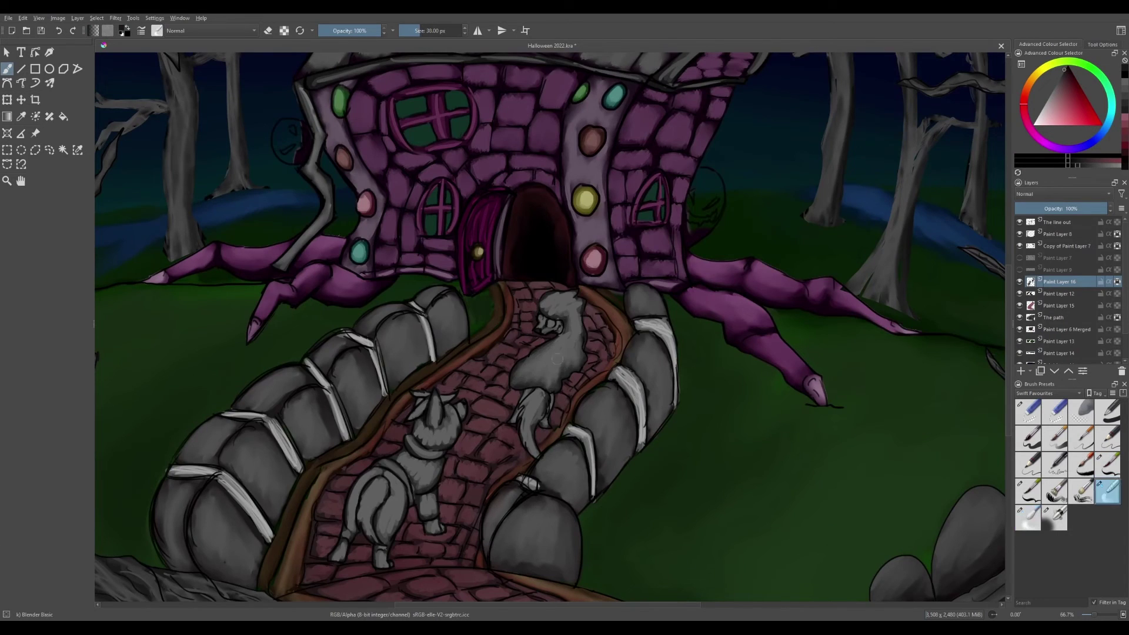
key(period)
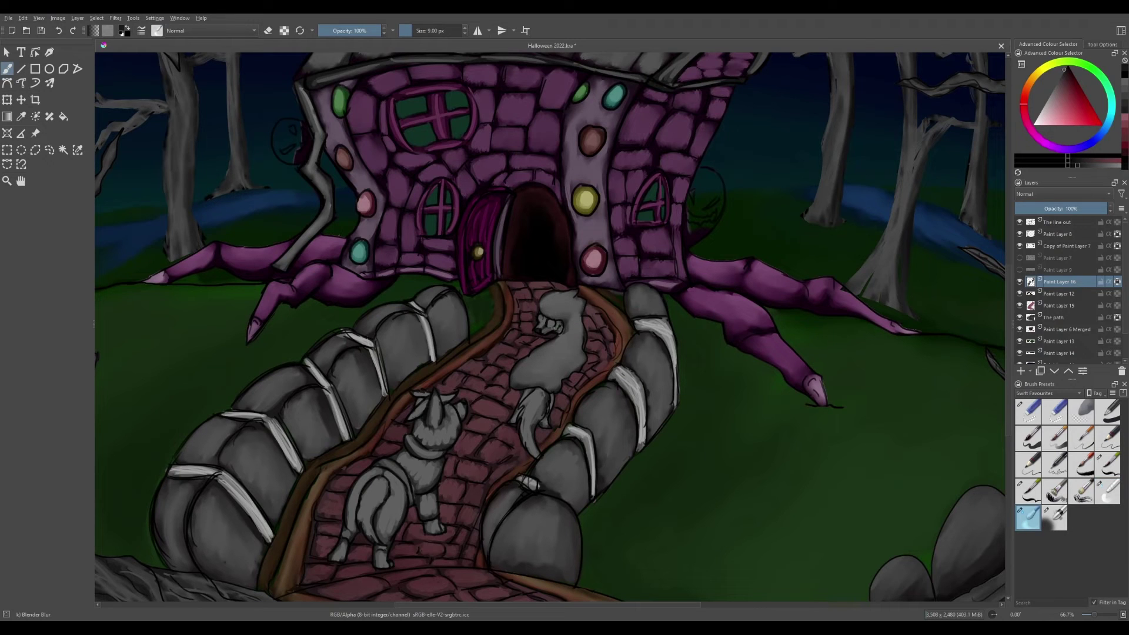
key(comma)
mouse_move(420, 402)
mouse_down()
mouse_move(426, 488)
mouse_move(392, 527)
mouse_up()
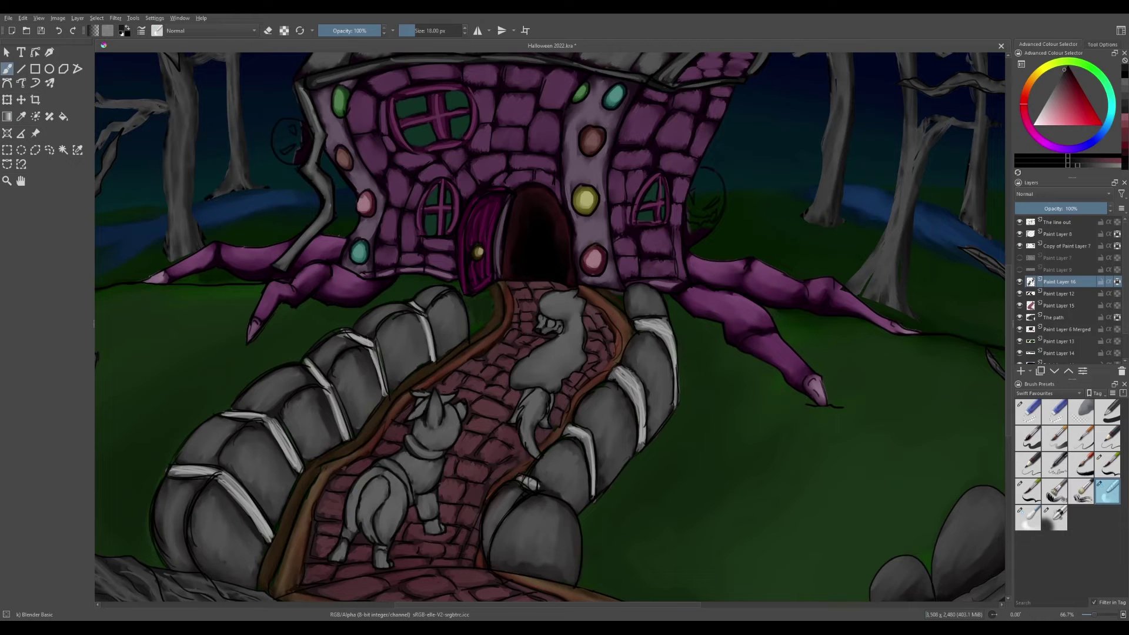
Add lighter fur strokes to the far character's head and body and blend them with Blender Basic.
key(comma)
ctrl+click(547, 353)
mouse_move(529, 365)
mouse_down()
mouse_move(562, 341)
mouse_move(562, 303)
mouse_up()
key(comma)
drag(558, 382, 579, 338)
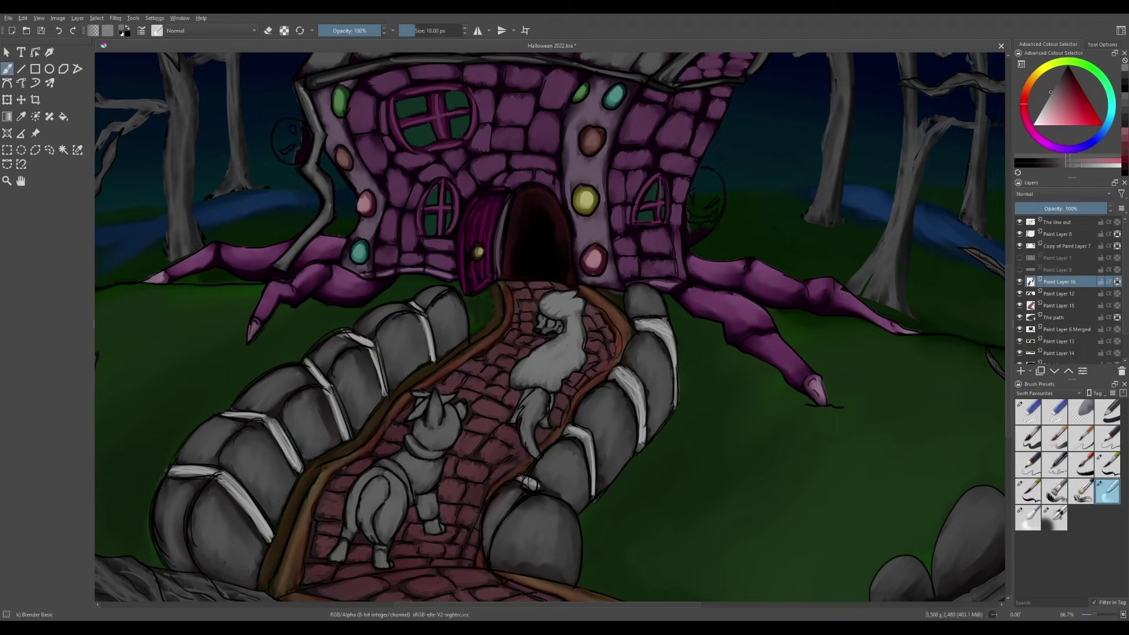
Lower Paint Layer 16's opacity to 60% and blend the fur on the far character's tail and the near character's head and body.
drag(1105, 208, 1077, 208)
key(comma)
drag(529, 400, 535, 449)
drag(426, 441, 420, 396)
mouse_move(401, 468)
mouse_down()
mouse_move(352, 518)
mouse_move(382, 547)
mouse_move(391, 500)
mouse_up()
key(comma)
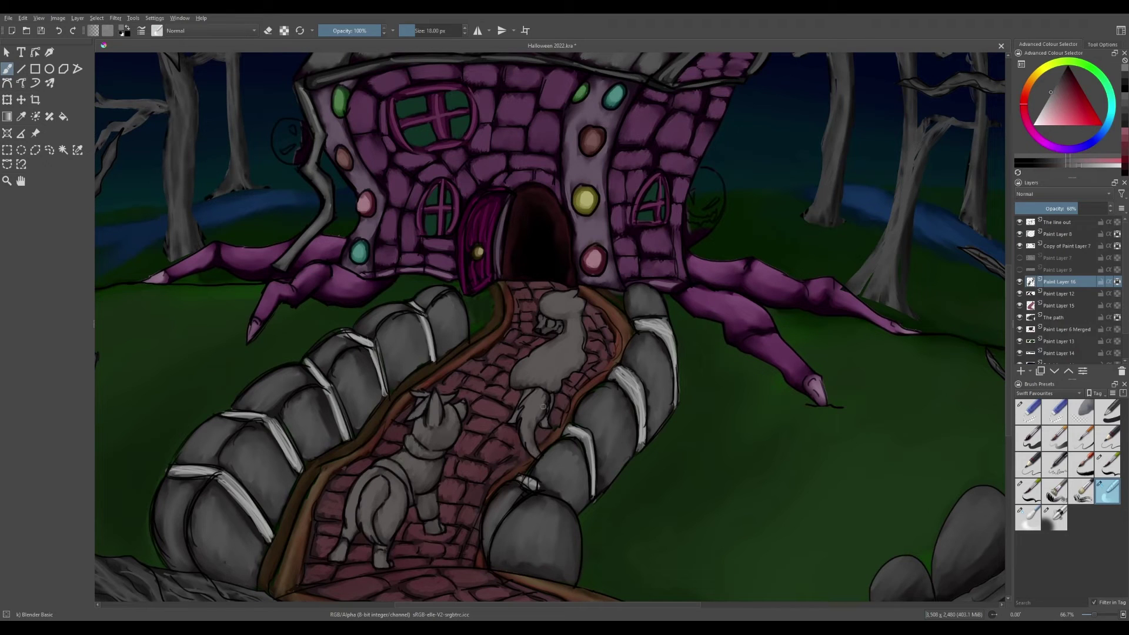
Shade both characters' bodies with the Soft Airbrush at 59 px and blend the shading with Blender Basic.
ctrl+click(565, 364)
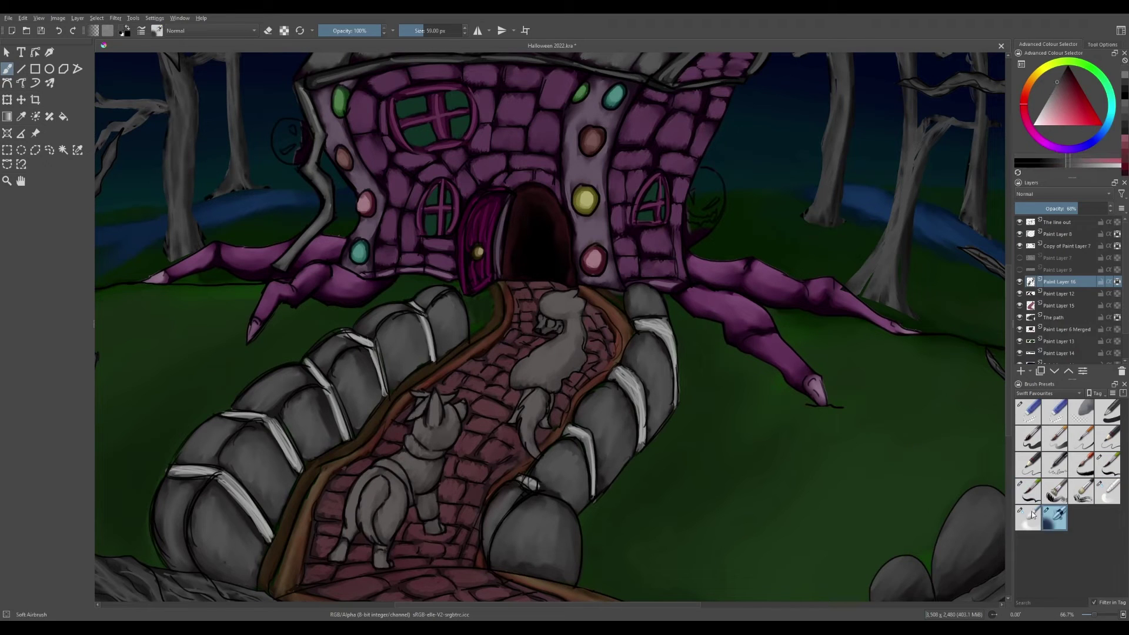
ctrl+click(577, 318)
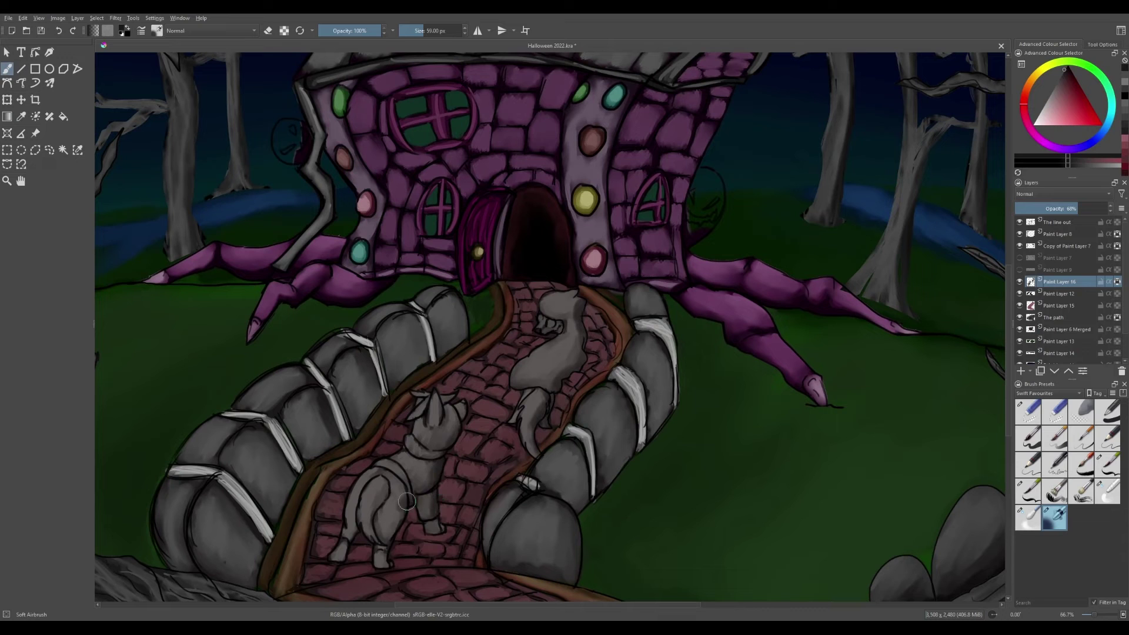
scroll(576, 332, down, 1)
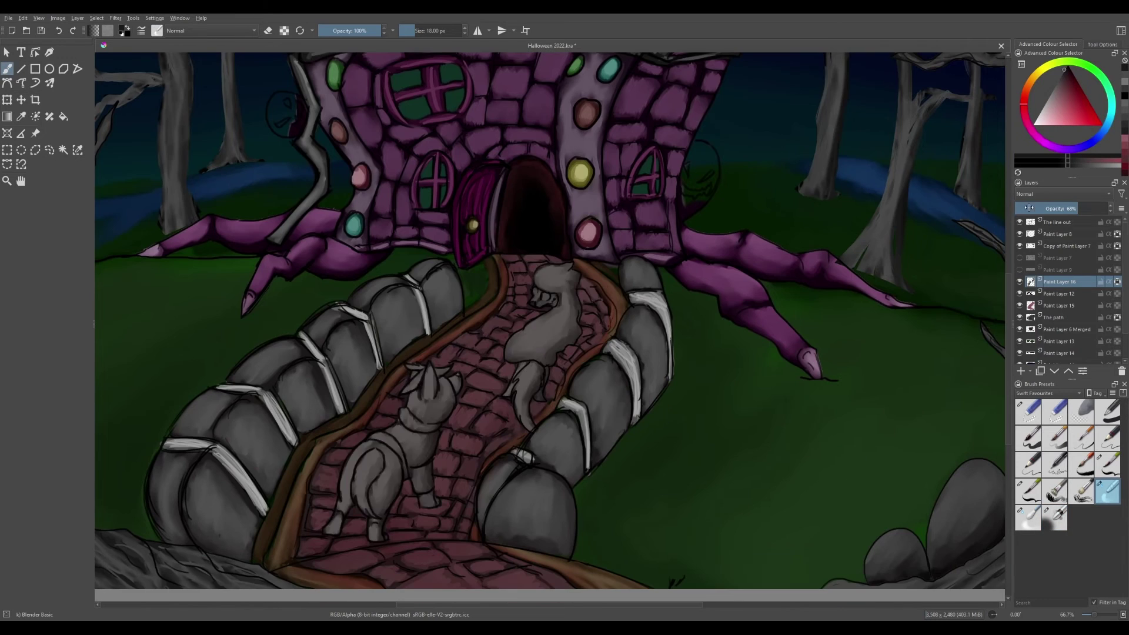
Duplicate Paint Layer 16 and paint the far character's hood and cloak dark red with the Bristles paint brush at 20 px.
click(1118, 283)
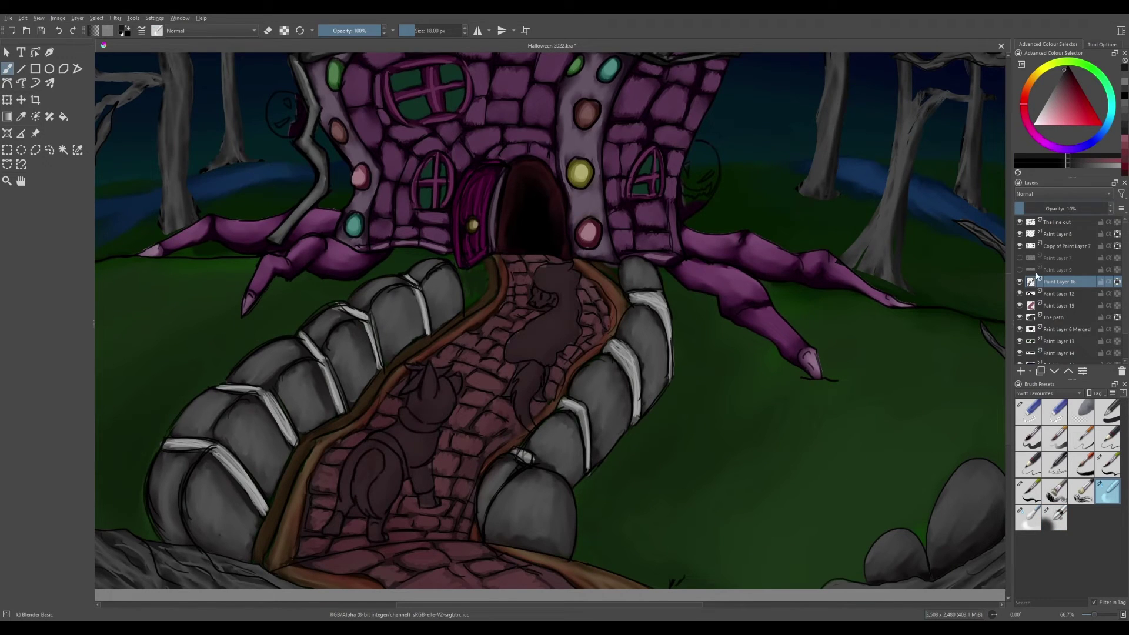
key(ctrl+j)
click(1108, 464)
mouse_move(541, 316)
mouse_down()
mouse_move(529, 329)
mouse_move(553, 359)
mouse_move(517, 352)
mouse_move(547, 347)
mouse_move(573, 282)
mouse_move(564, 275)
mouse_up()
key(ctrl+z)
Paint the far character's tail tan and the near character's hat and sweater olive green on Paint Layer 16.
click(1069, 81)
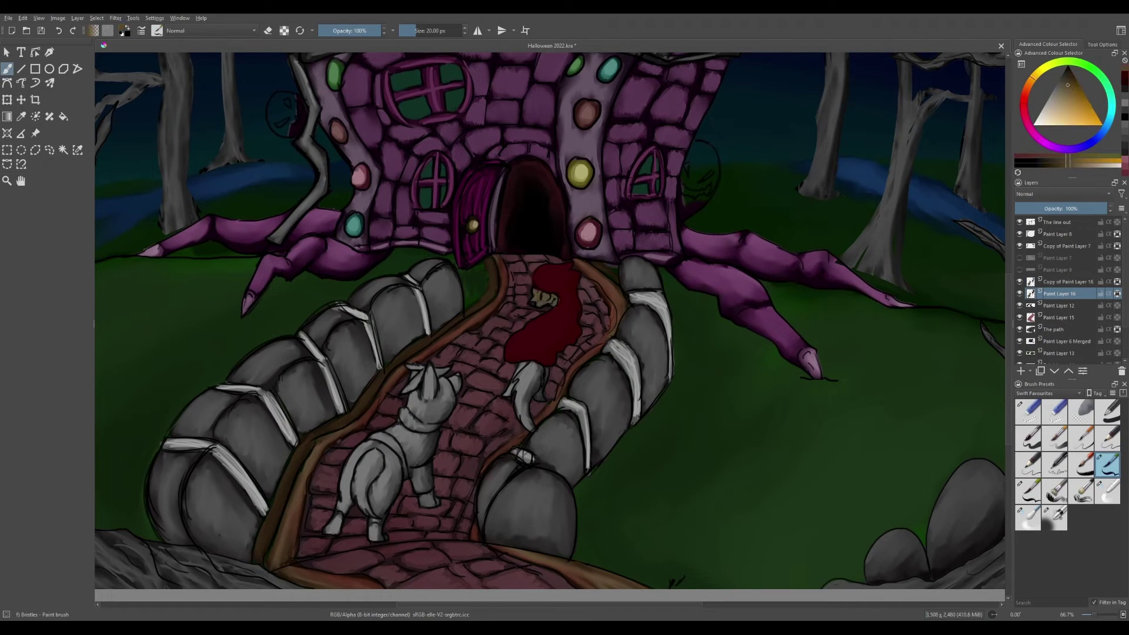
drag(522, 367, 531, 377)
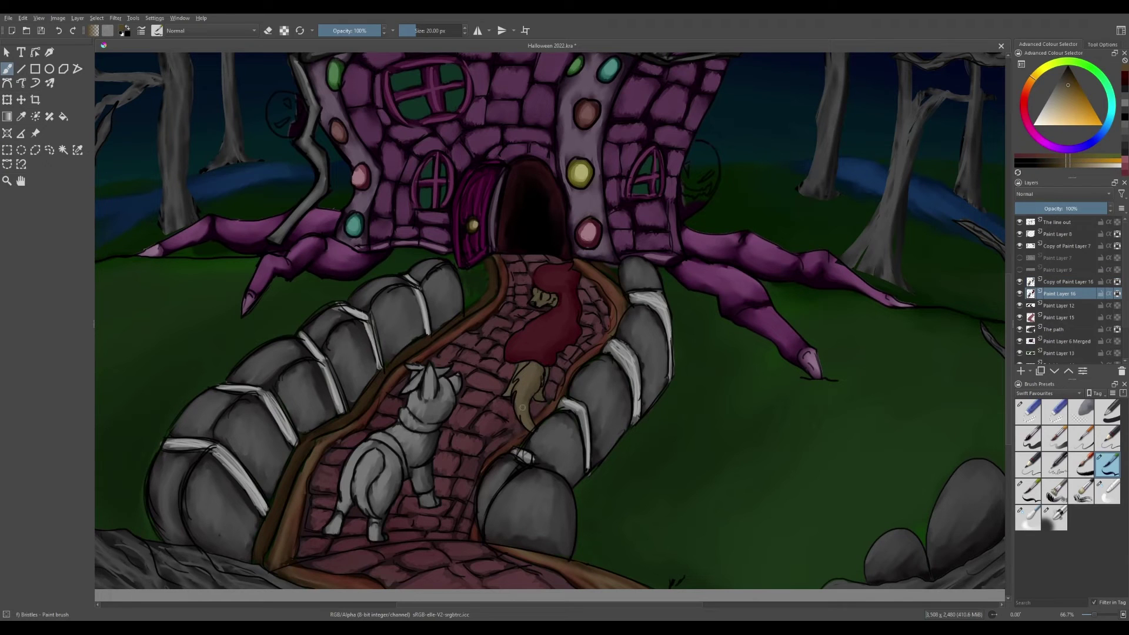
click(1053, 62)
mouse_move(405, 435)
mouse_down()
mouse_move(424, 464)
mouse_move(388, 429)
mouse_move(421, 367)
mouse_move(446, 377)
mouse_up()
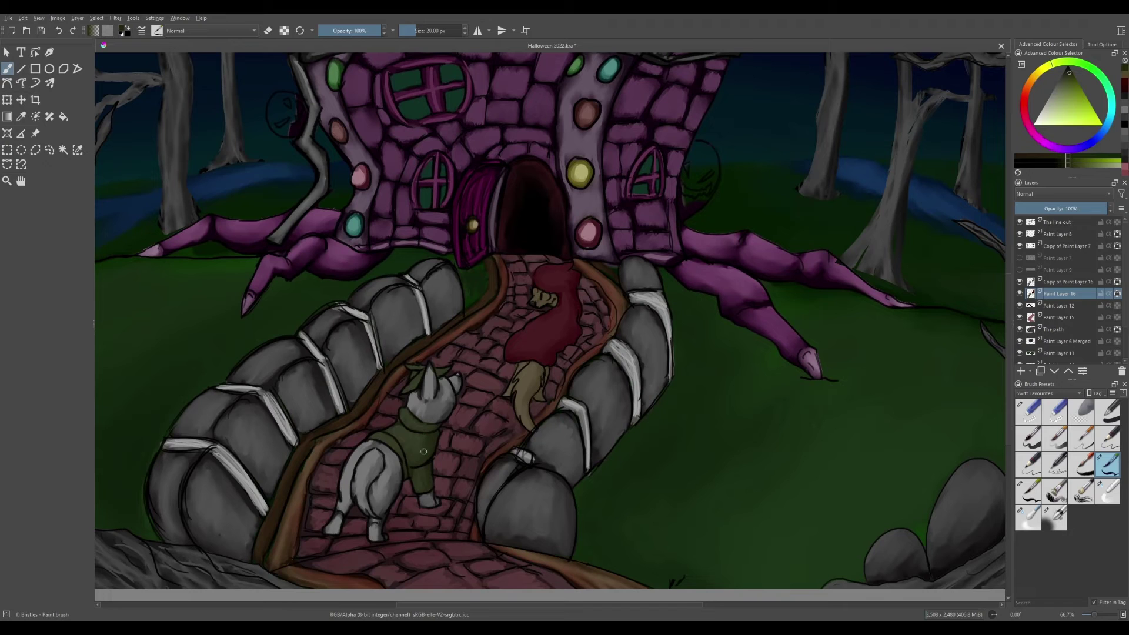
Lower the opacity of Copy of Paint Layer 16 to 0%, and detail the far character's tail and face with Bristles-1 Details and Blender Blur.
key(e)
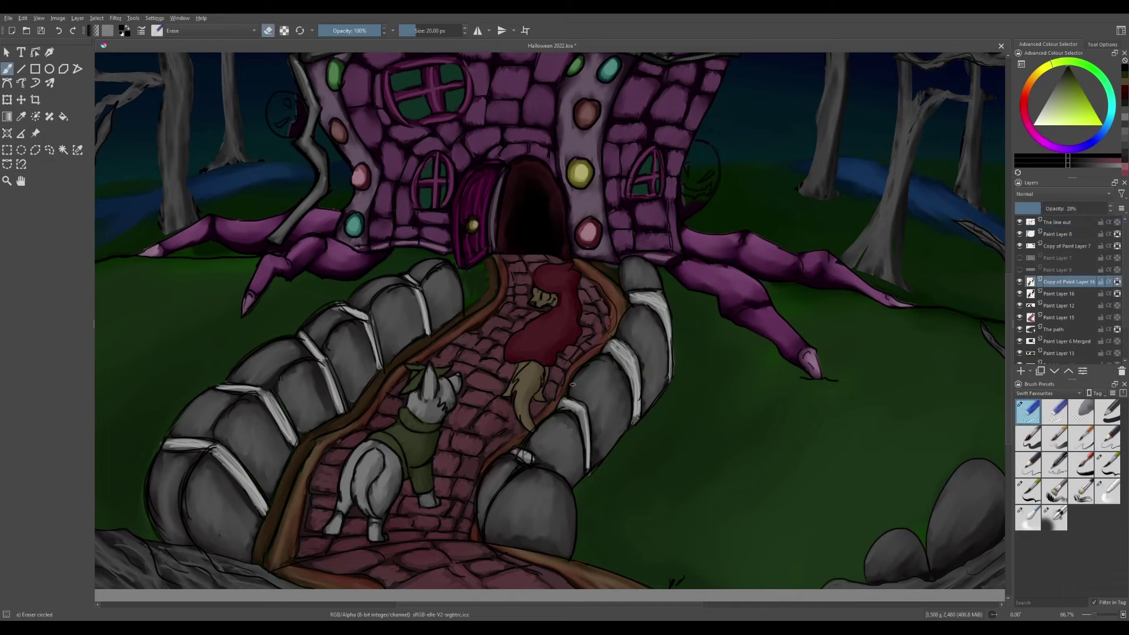
click(1107, 465)
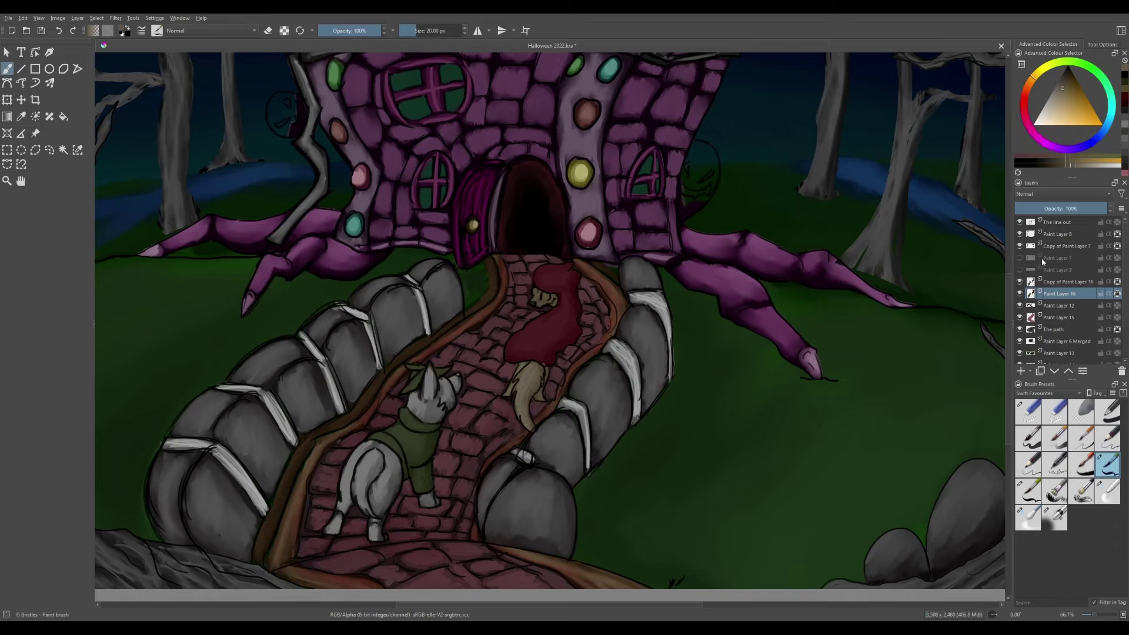
key(ctrl+z)
ctrl+click(454, 365)
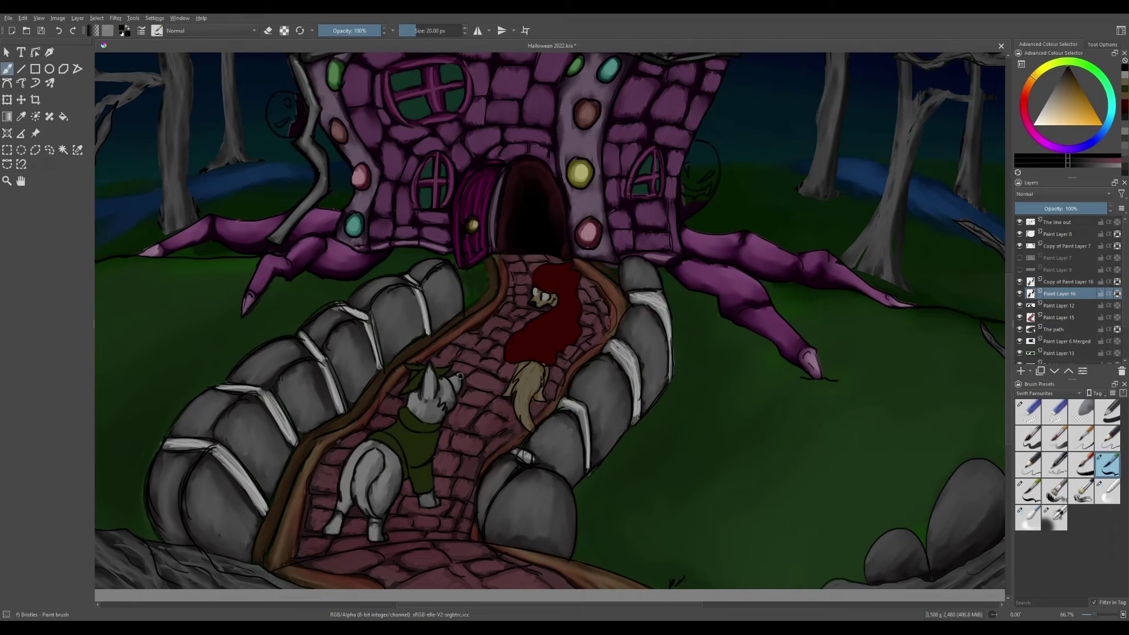
click(1027, 491)
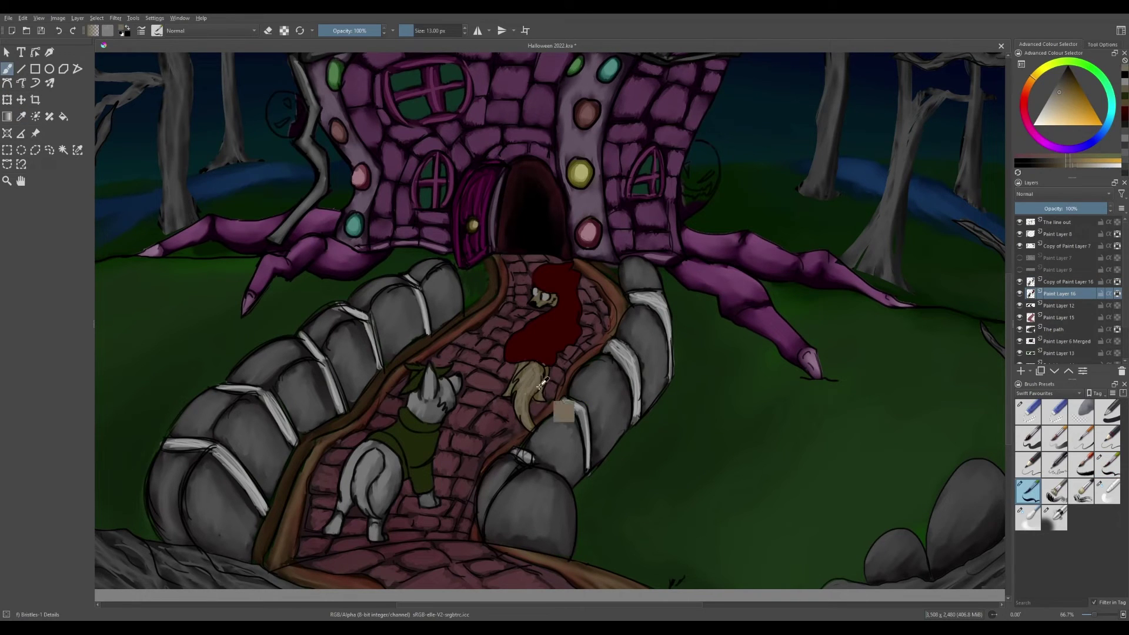
ctrl+click(539, 300)
key(slash)
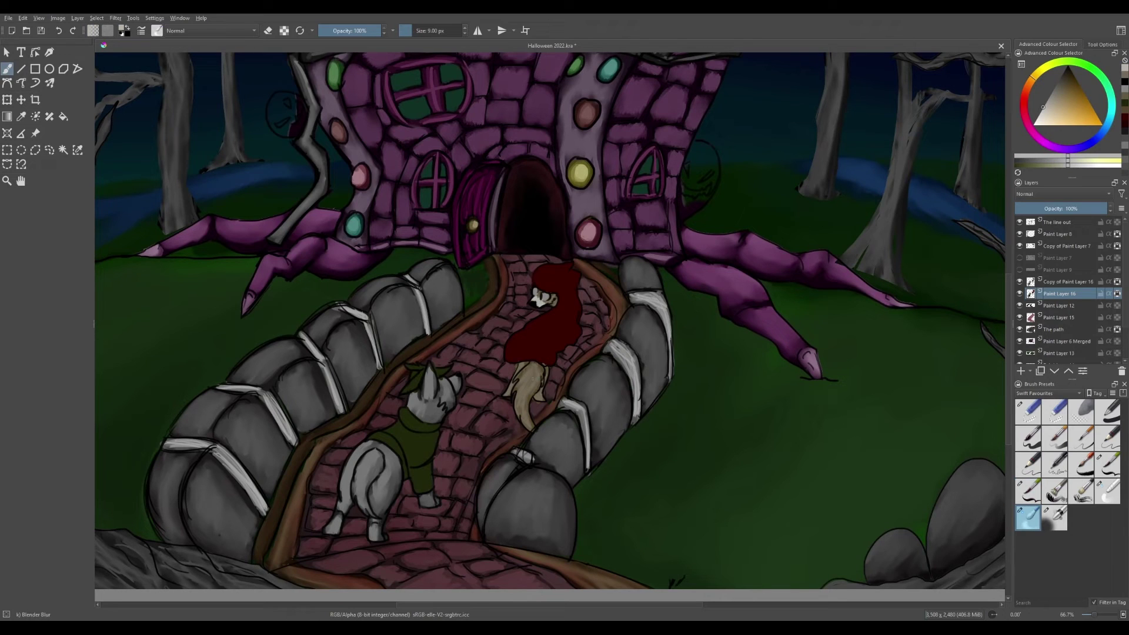
key(e)
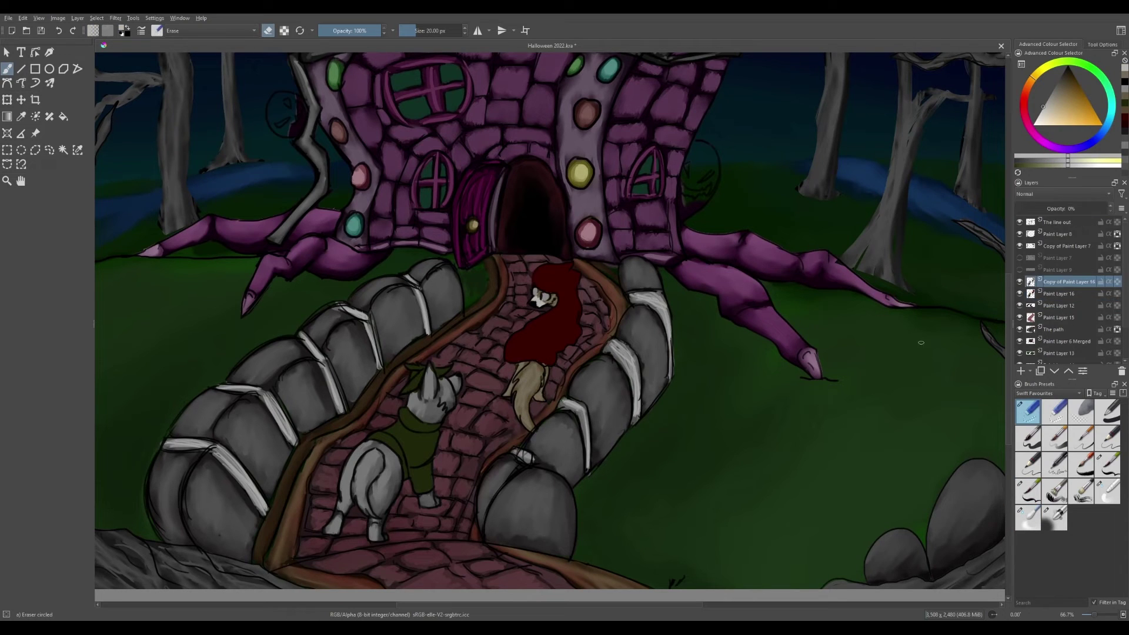
Lighten the near character's green sweater and paint its collar and hem pink with the Bristles paint brush at 20 px.
click(1108, 464)
click(1075, 164)
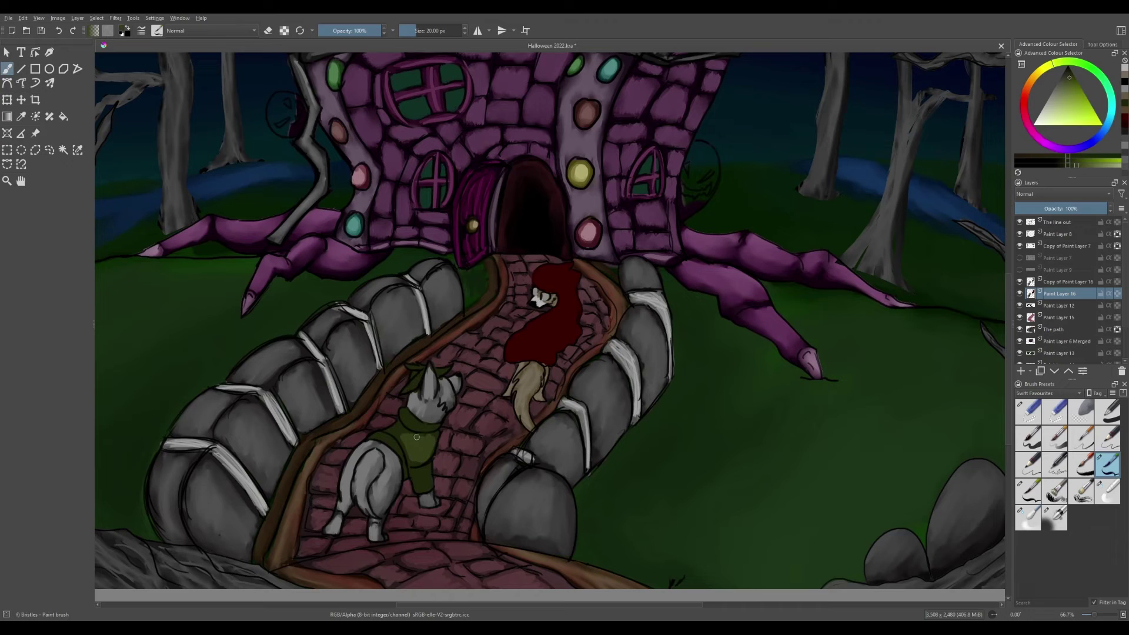
ctrl+click(407, 412)
drag(400, 411, 442, 425)
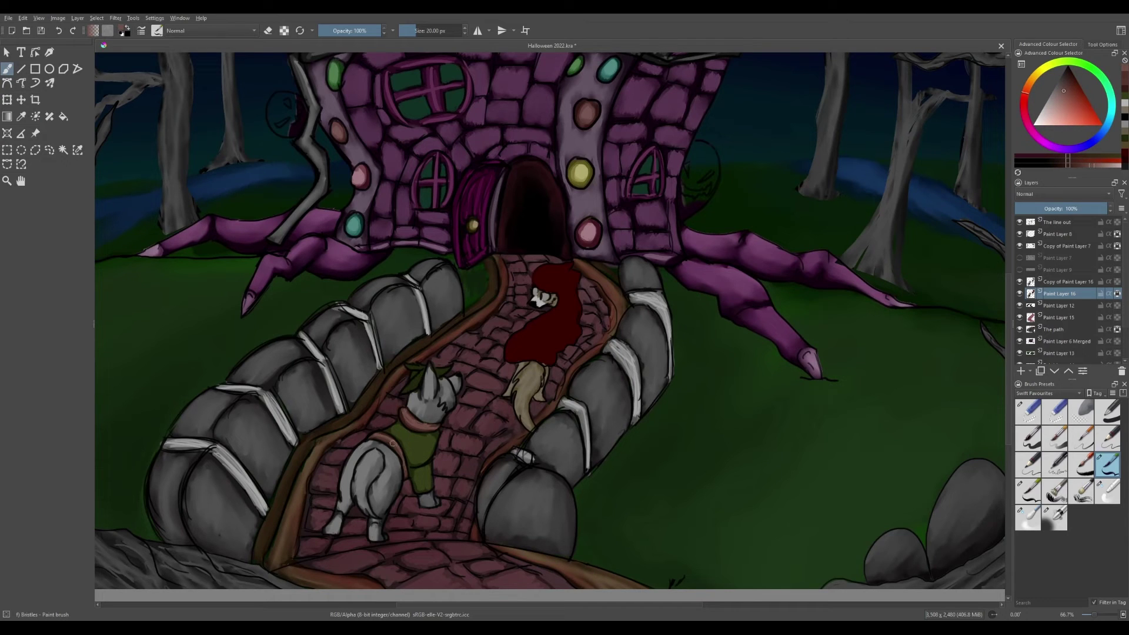
ctrl+click(421, 453)
mouse_move(409, 428)
mouse_down()
mouse_move(420, 488)
mouse_move(445, 369)
mouse_move(439, 491)
mouse_move(408, 445)
mouse_move(429, 439)
mouse_move(404, 443)
mouse_move(427, 470)
mouse_up()
key(slash)
key(slash)
Paint the near character's head, body, legs and tail brown, and brighten the green of its hat.
ctrl+click(353, 447)
mouse_move(365, 453)
mouse_down()
mouse_move(353, 500)
mouse_move(370, 446)
mouse_move(429, 500)
mouse_up()
drag(453, 382, 423, 417)
mouse_move(411, 376)
mouse_down()
mouse_move(432, 411)
mouse_move(428, 396)
mouse_move(415, 420)
mouse_up()
mouse_move(367, 455)
mouse_down()
mouse_move(356, 500)
mouse_move(343, 493)
mouse_move(389, 495)
mouse_move(376, 530)
mouse_move(428, 504)
mouse_move(408, 433)
mouse_move(358, 495)
mouse_move(391, 458)
mouse_move(377, 535)
mouse_up()
drag(435, 382, 417, 423)
Add fur markings to the near character and lighter strands to both tails with Bristles-1 Details at 22 px, blending with Blender Blur at 12 px.
click(1072, 85)
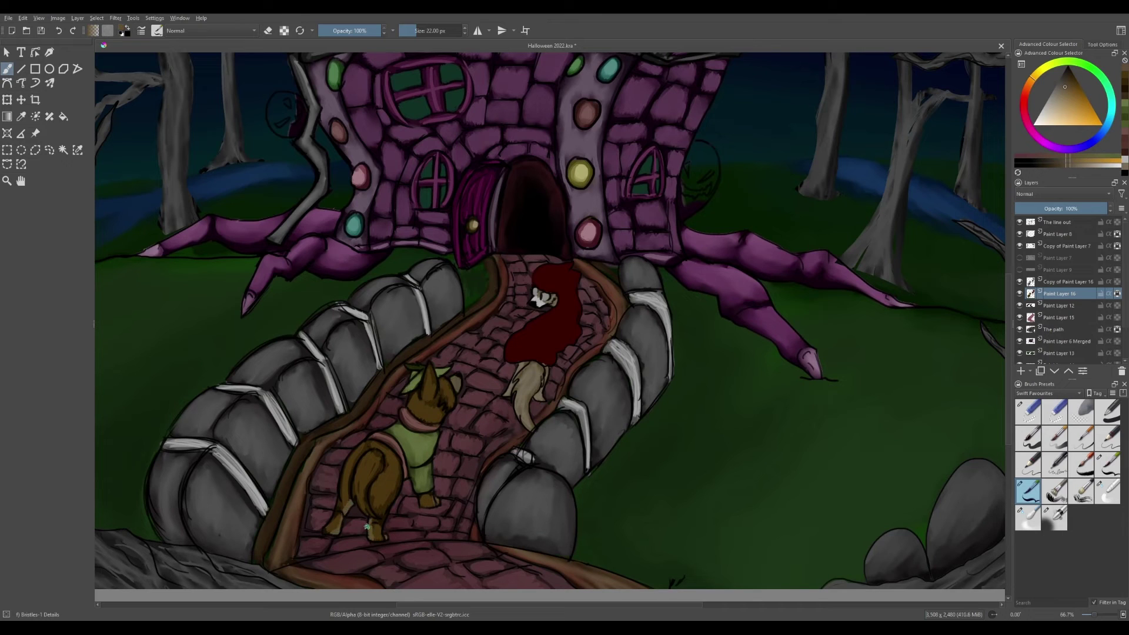
key(slash)
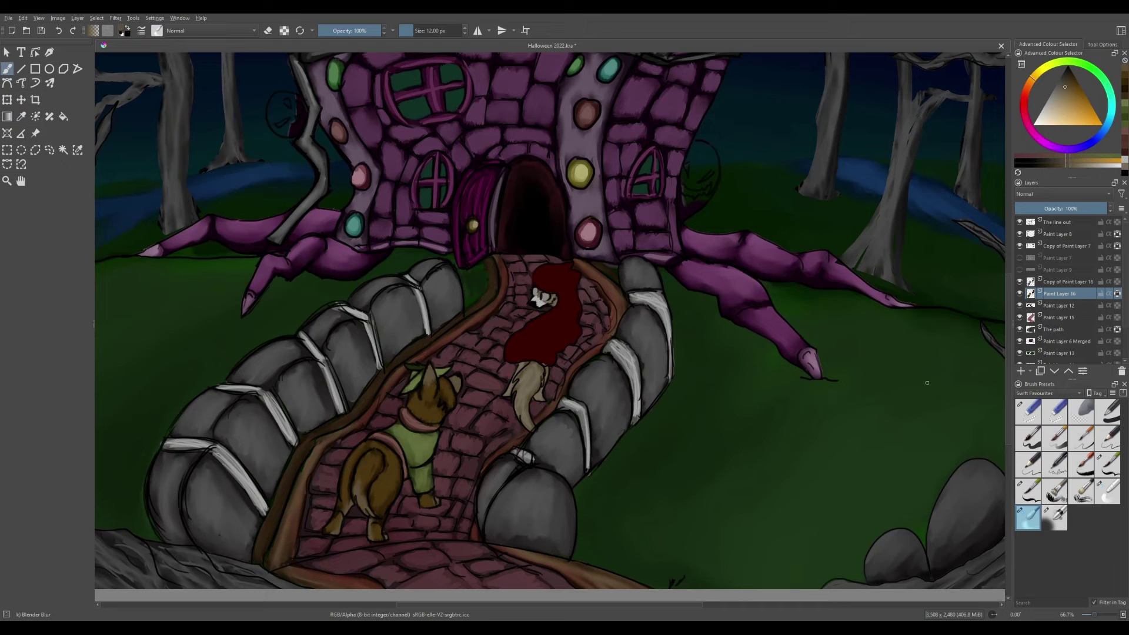
key(slash)
key(slash)
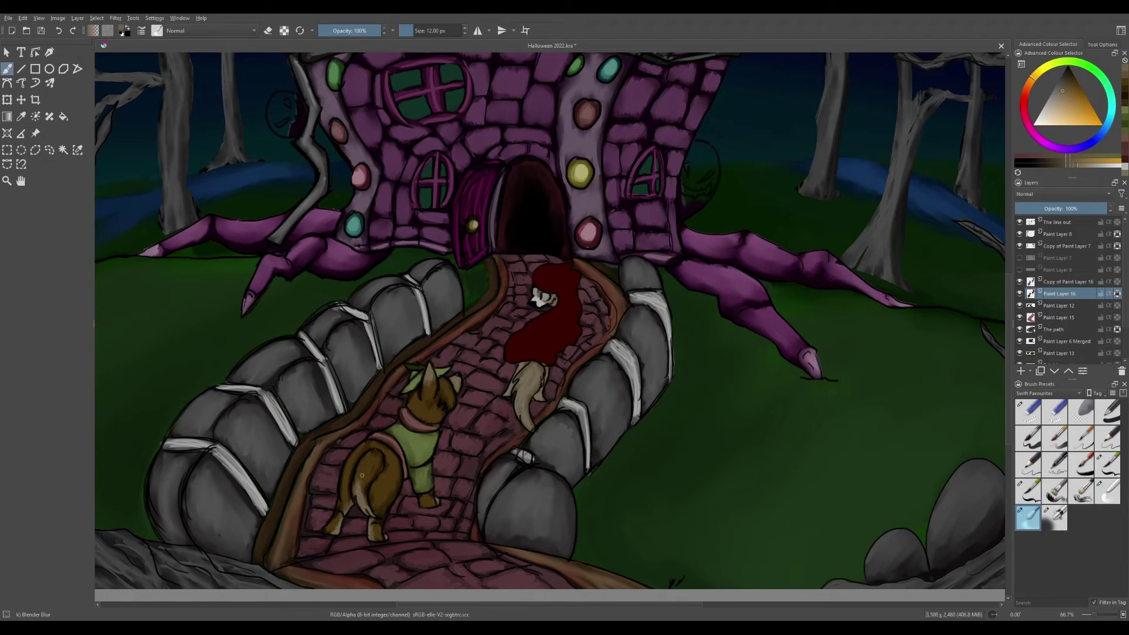
key(slash)
ctrl+click(526, 391)
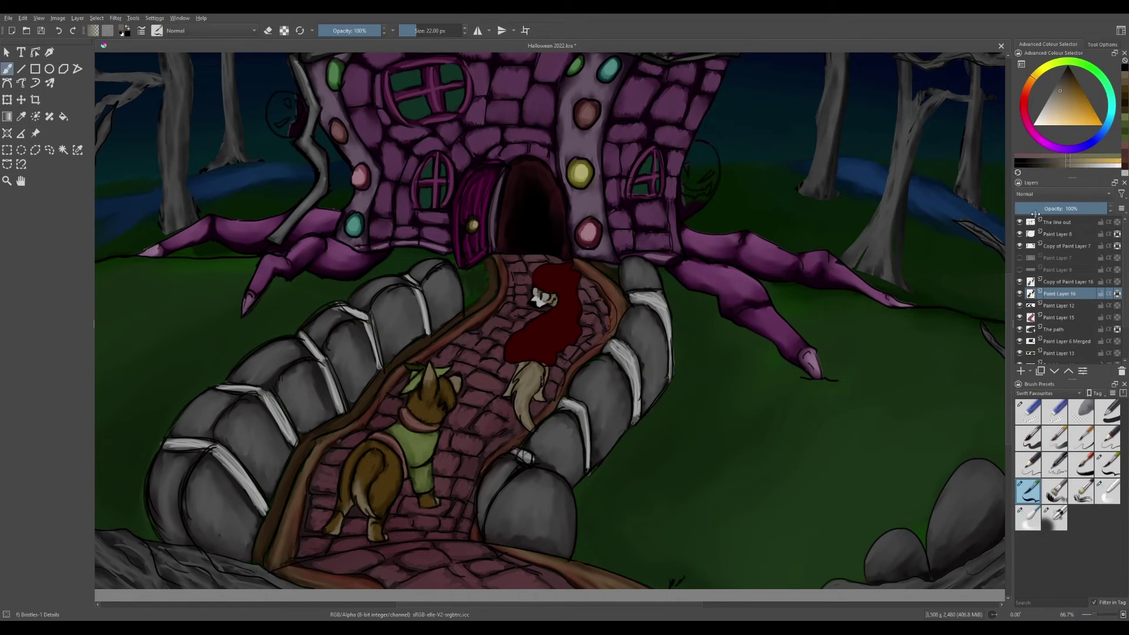
key(slash)
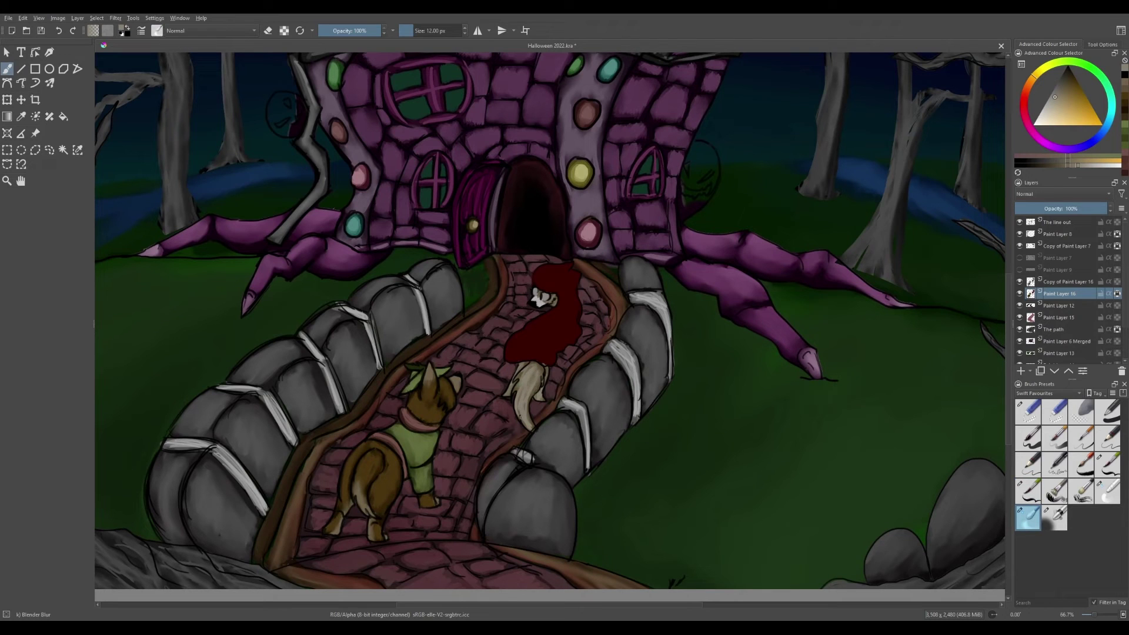
Brighten the far character's red cloak with the Bristles paint brush at 20 px, smoothing it with Blender Basic and Blender Blur.
ctrl+click(523, 352)
key(slash)
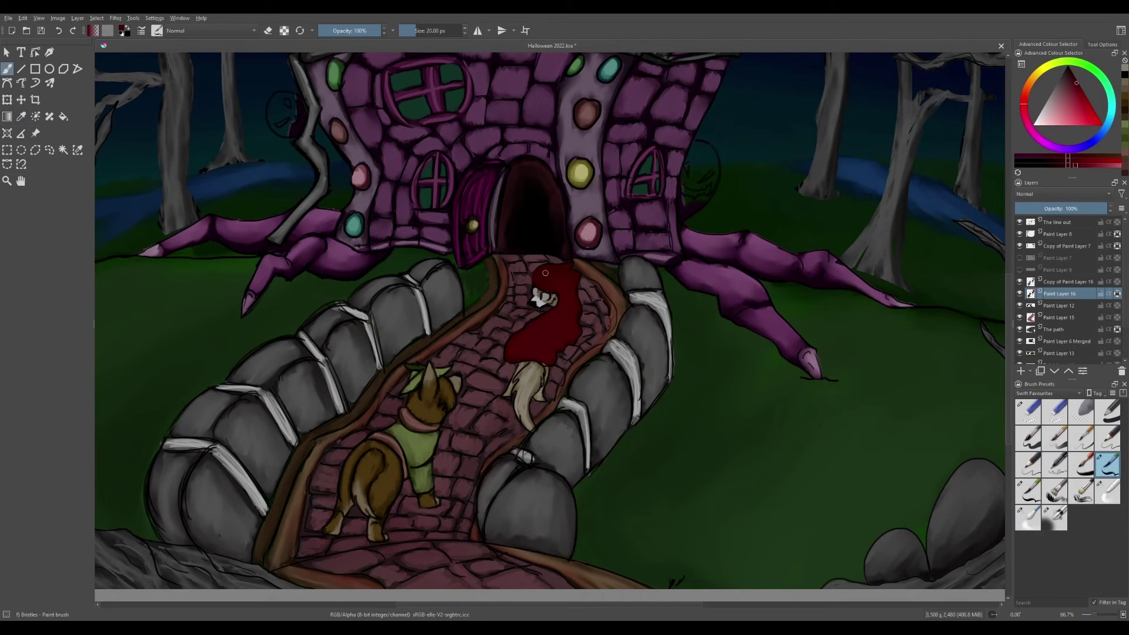
drag(550, 336, 522, 345)
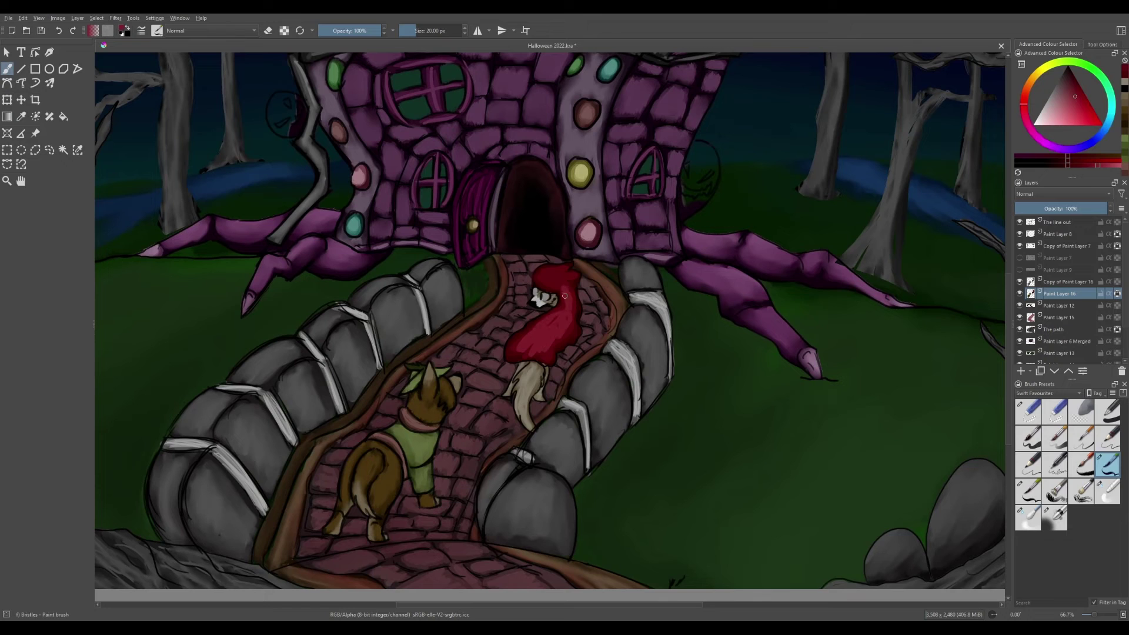
key(slash)
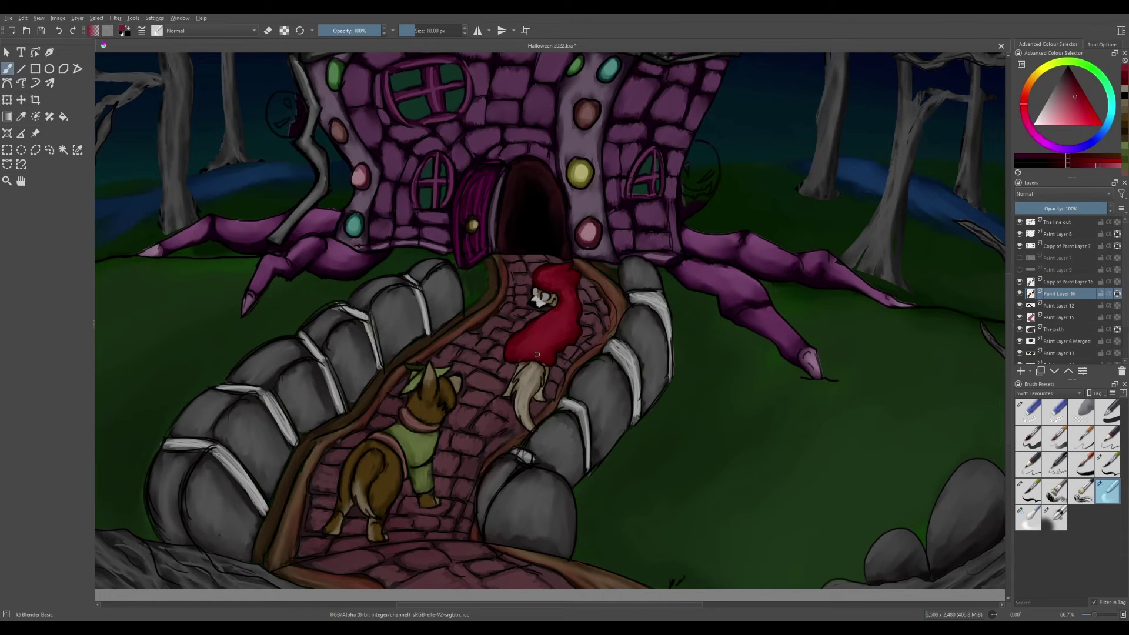
key(slash)
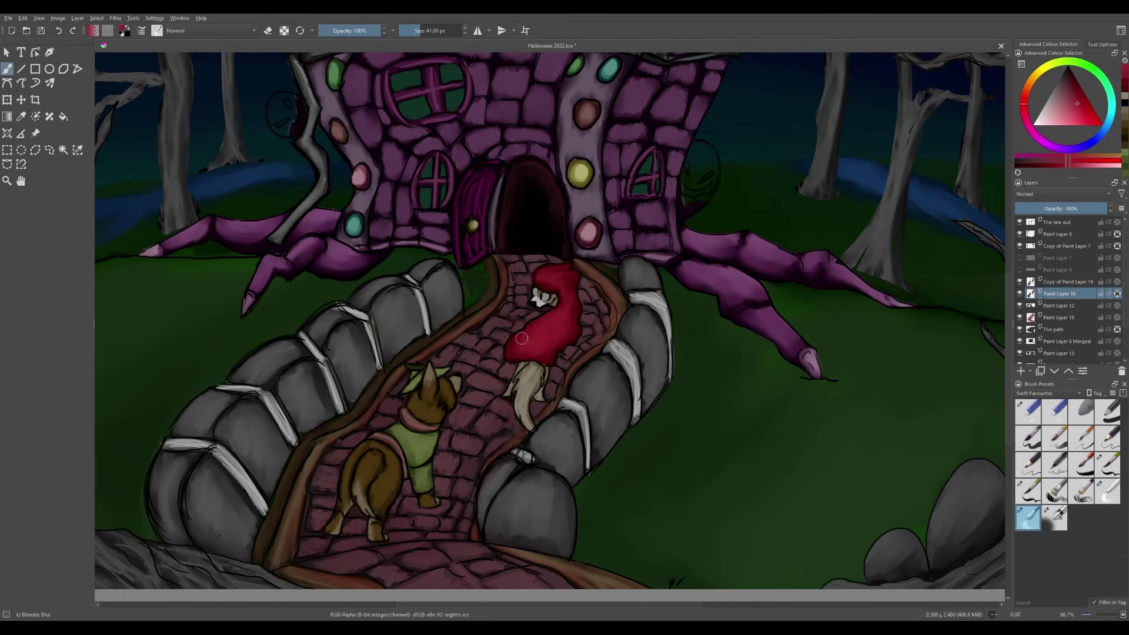
Add white highlights to the far character's eyes and refine the black nose with the Bristles paint brush at 10 px.
key(slash)
key(plus)
key(plus)
key(plus)
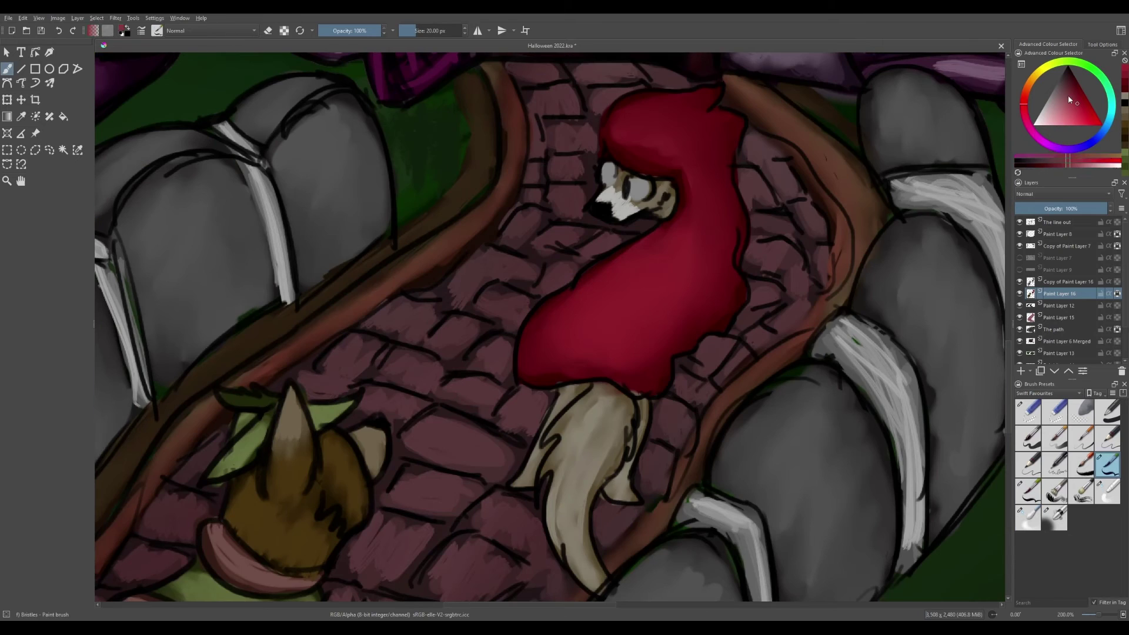
ctrl+click(597, 207)
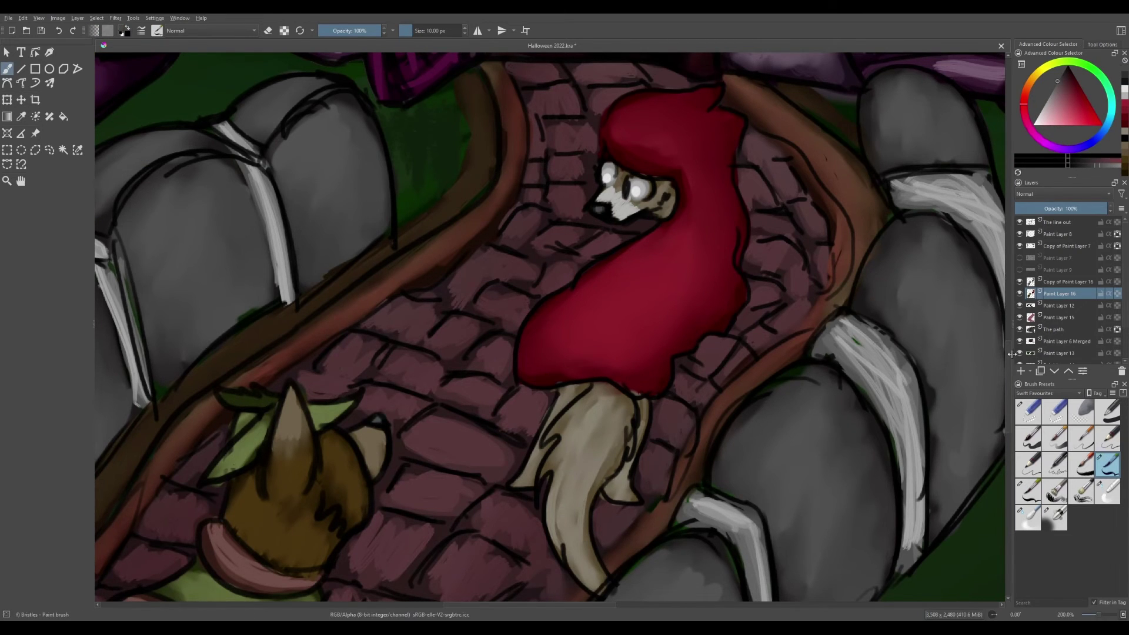
Paint a pale full moon behind the upper-left trees on a new layer above Paint Layer 11 with the Bristles paint brush.
key(minus)
key(minus)
key(minus)
key(minus)
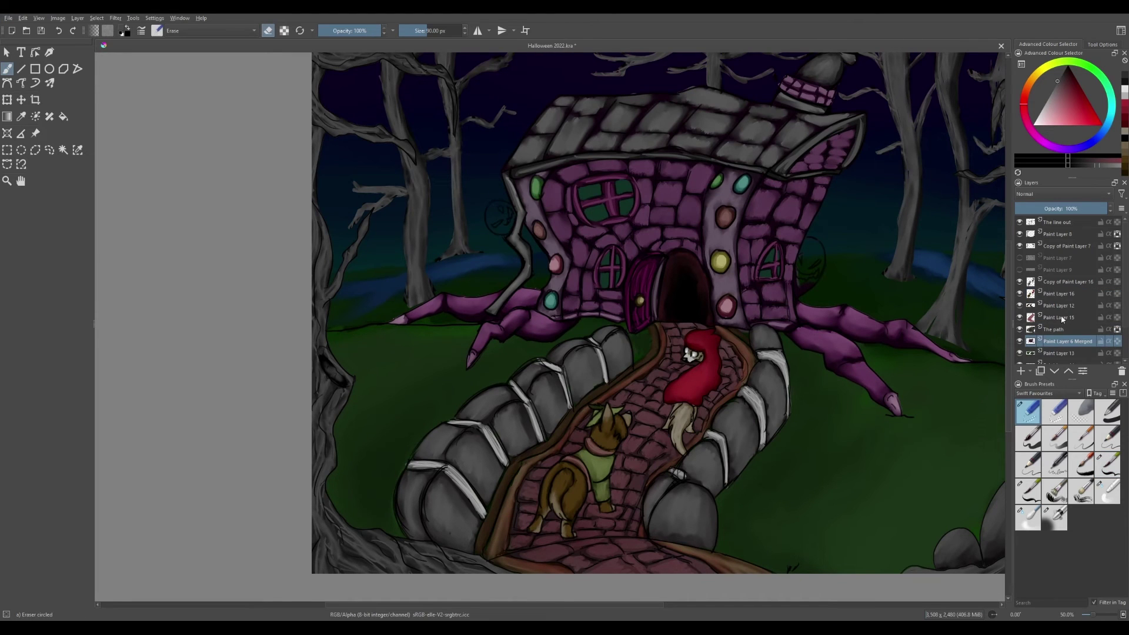
key(minus)
key(minus)
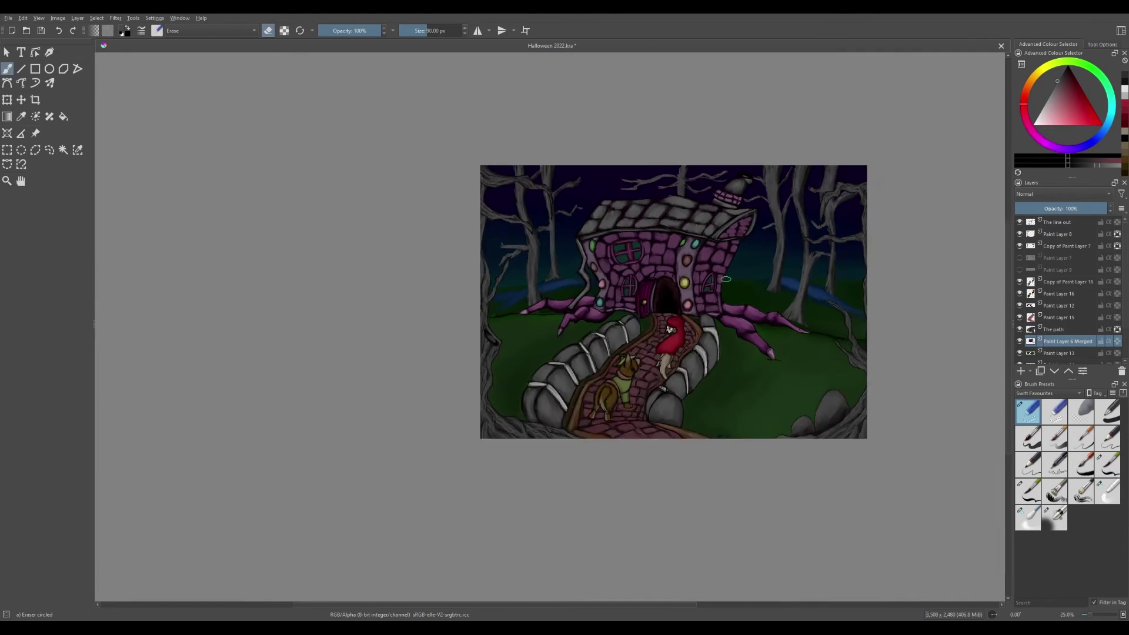
key(plus)
scroll(1064, 294, down, 1)
click(1059, 334)
click(1107, 465)
click(1071, 72)
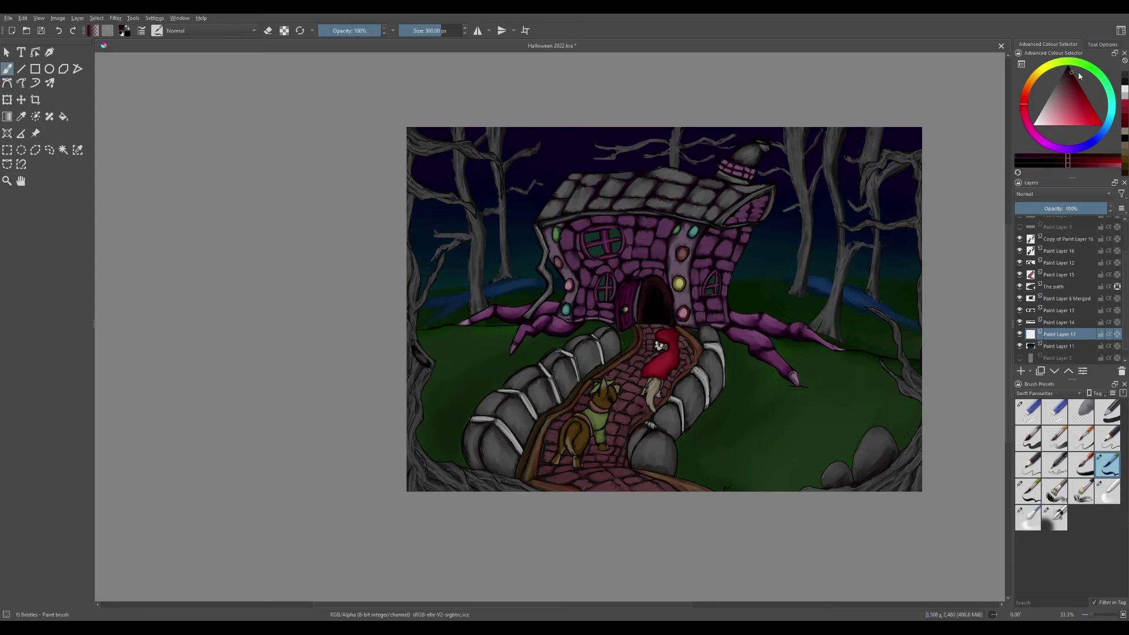
click(1047, 97)
mouse_move(441, 155)
mouse_down()
mouse_move(449, 138)
mouse_move(438, 168)
mouse_move(476, 161)
mouse_move(438, 168)
mouse_move(463, 161)
mouse_move(455, 153)
mouse_up()
Tint the moon orange on an Overlay copy of Paint Layer 17, and add an orange glow on a new layer with Soft Airbrush at 1000 px.
click(1055, 491)
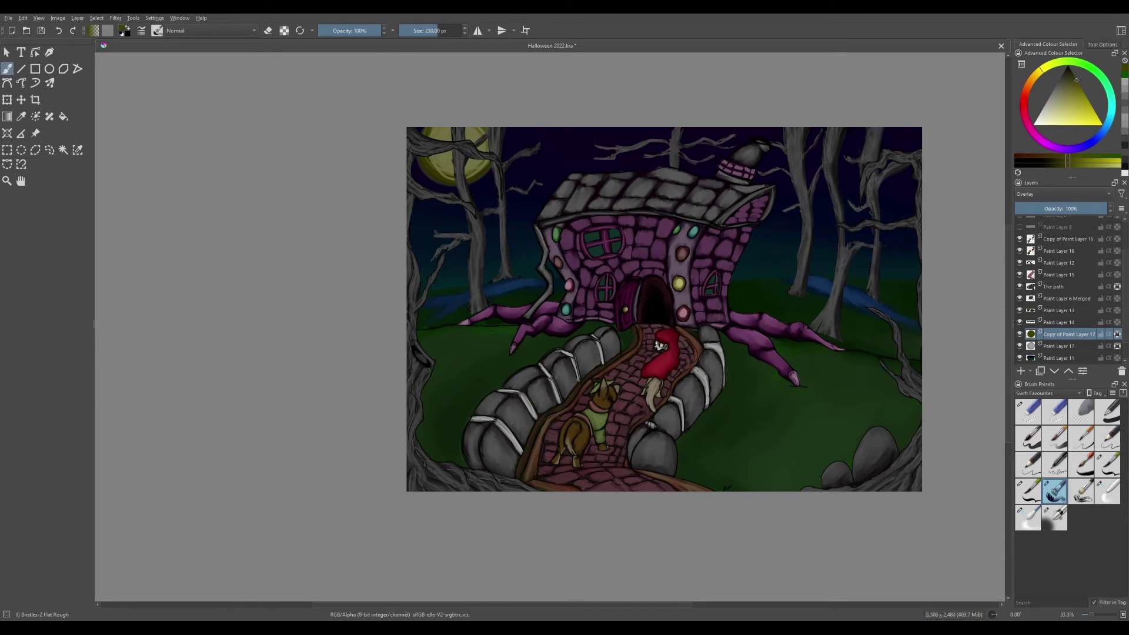
click(1052, 62)
key(shift+BackSpace)
click(1081, 464)
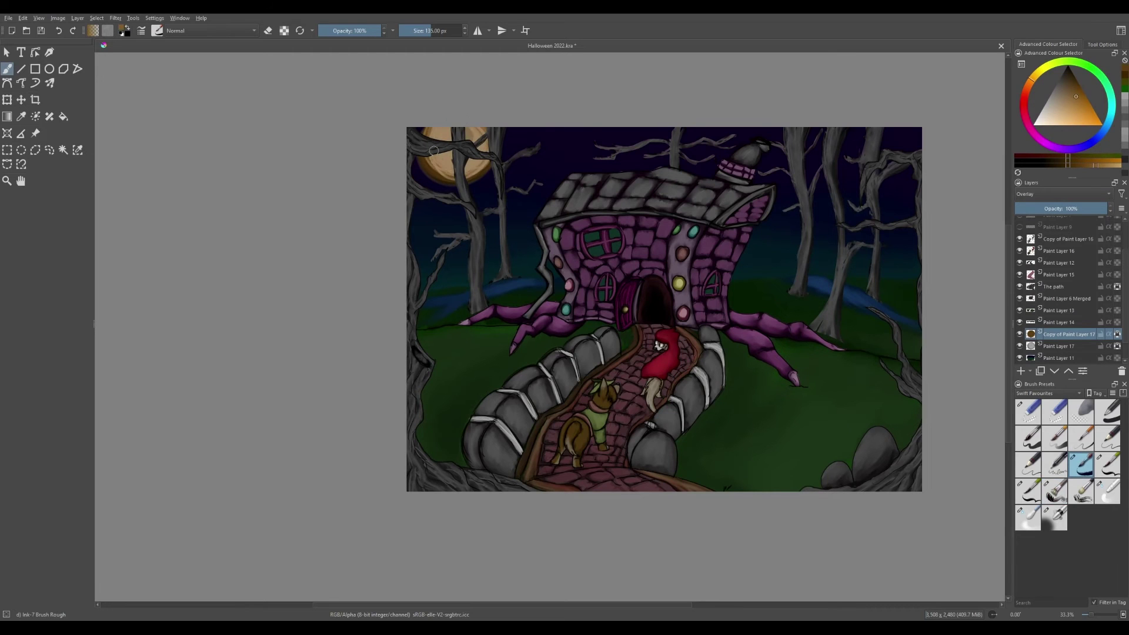
click(1054, 517)
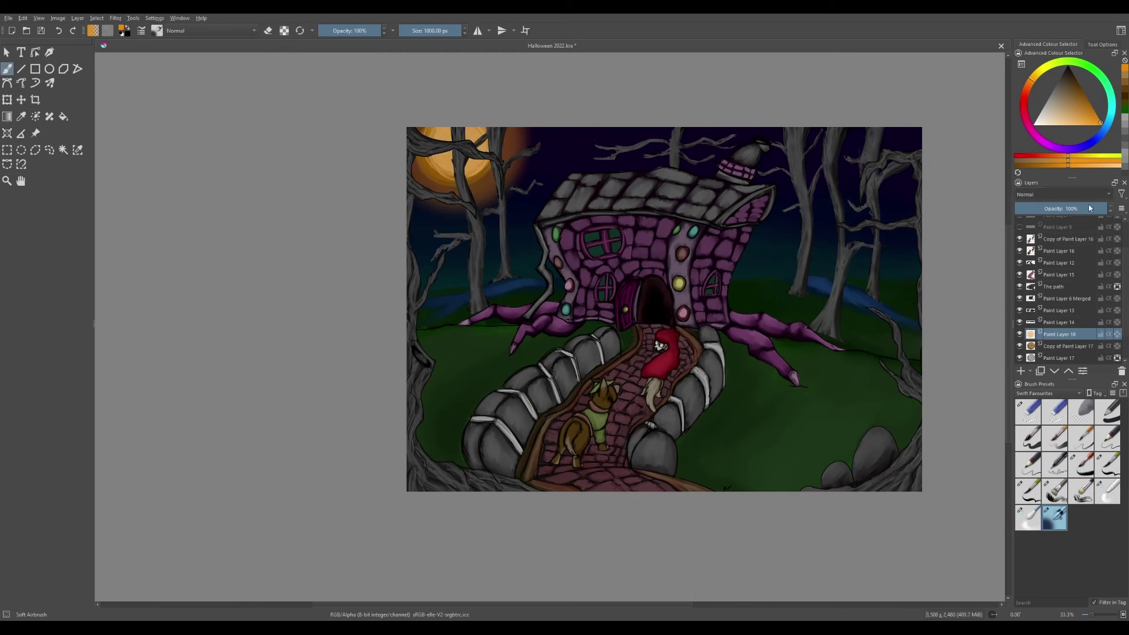
click(1020, 371)
Smooth the moon with Blender Blur and repaint it deeper orange on Paint Layer 17 and its copy with Bristles-2 Flat Rough.
click(1027, 519)
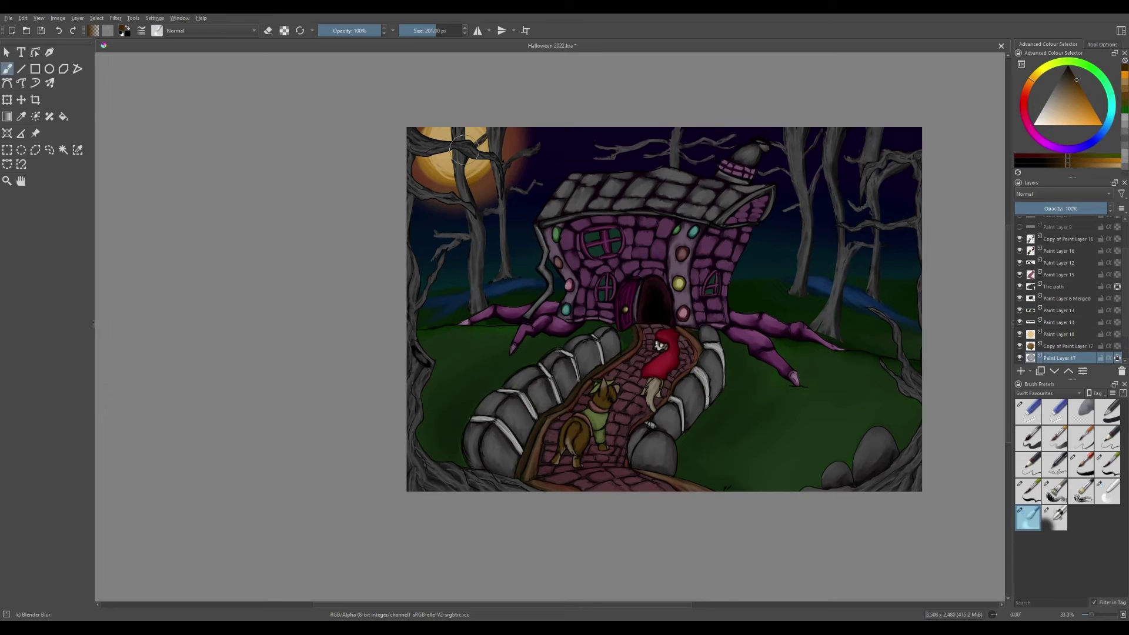
click(1054, 491)
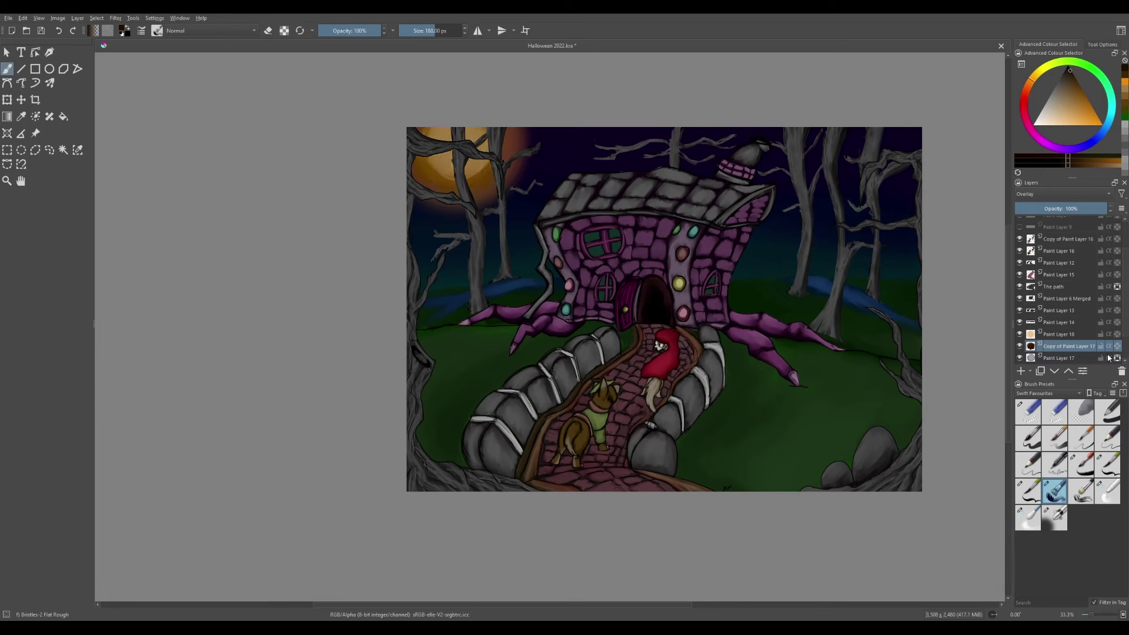
key(Page_Down)
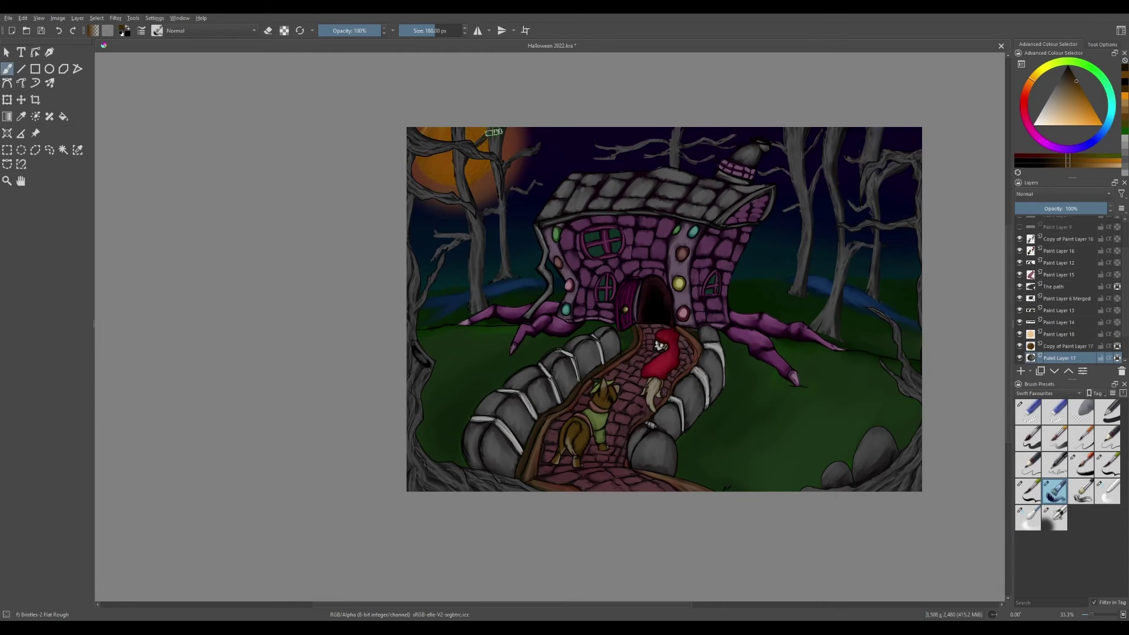
Set the moon's glow on Paint Layer 18 to Overlay, and duplicate that layer with the copy also in Overlay mode.
click(1075, 334)
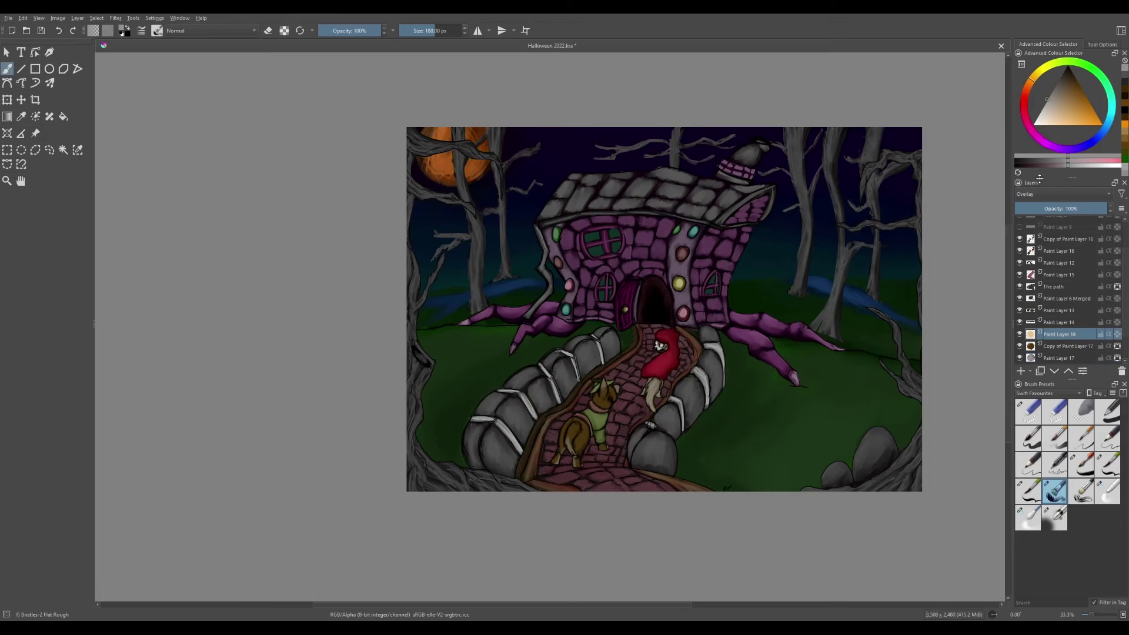
key(ctrl+j)
scroll(1067, 191, down, 10)
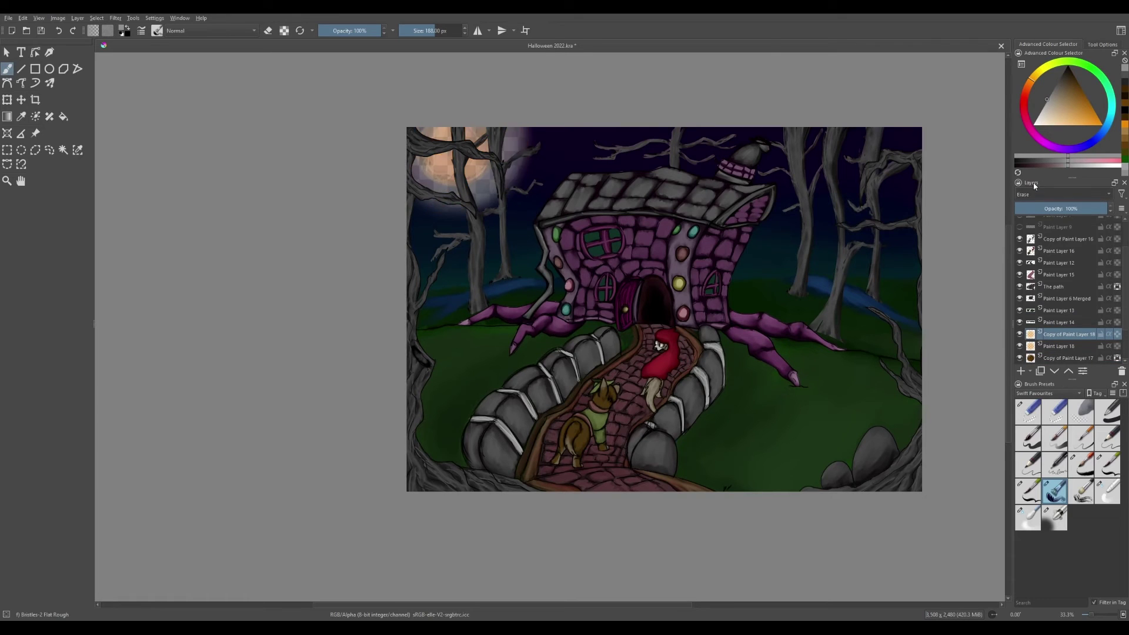
scroll(1053, 192, up, 3)
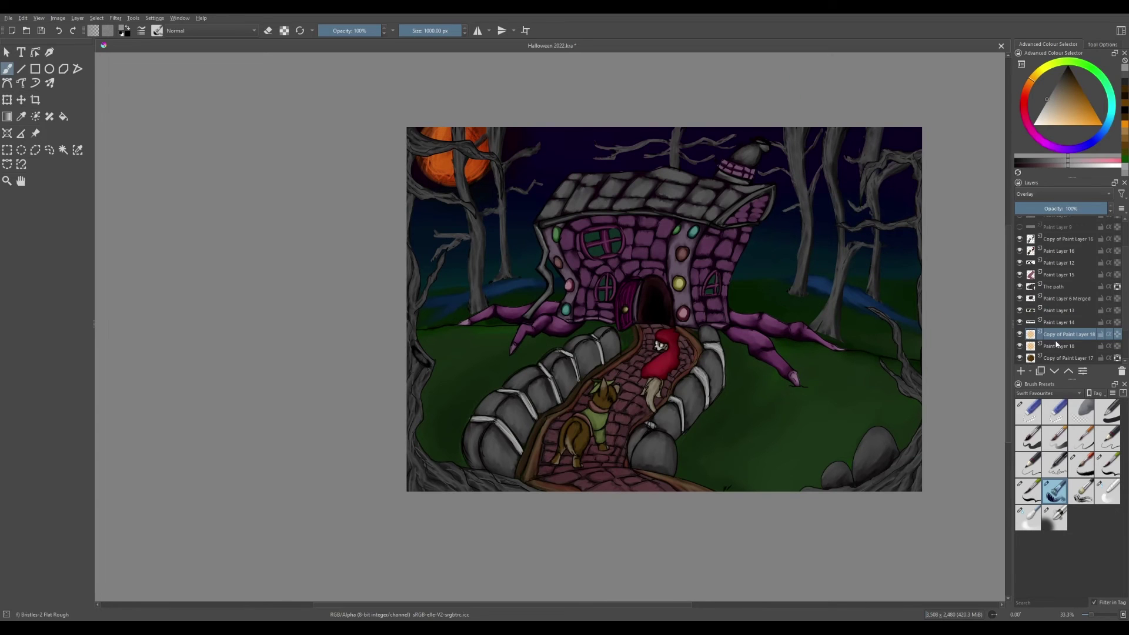
Add a new Overlay layer above the glow copy with Bristles-1 Details, and lower Paint Layer 18's opacity to 50%.
click(1038, 493)
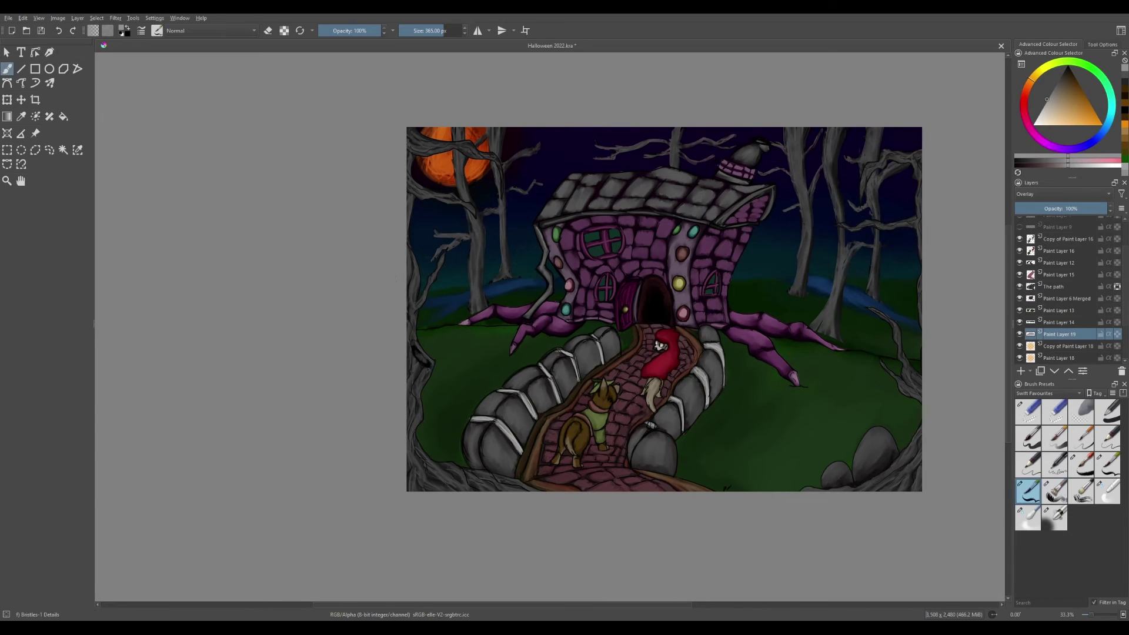
key(Page_Down)
key(Page_Down)
key(Page_Down)
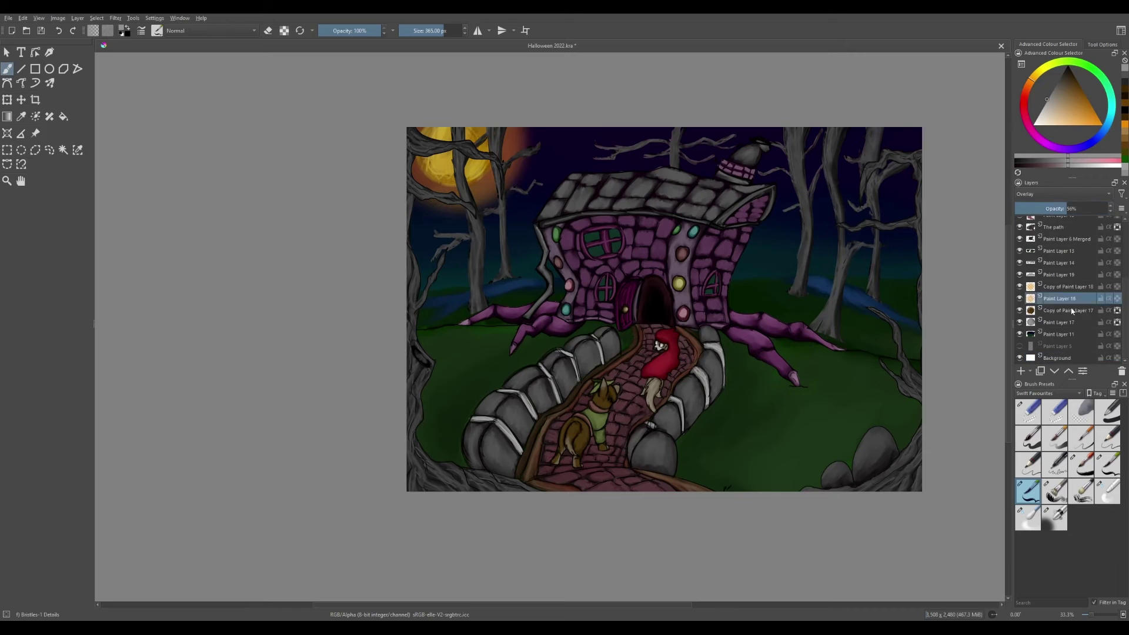
Texture the moon in orange on Copy of Paint Layer 17 with Dry Brushing and Ink-7 Brush Rough.
click(1054, 492)
ctrl+click(511, 176)
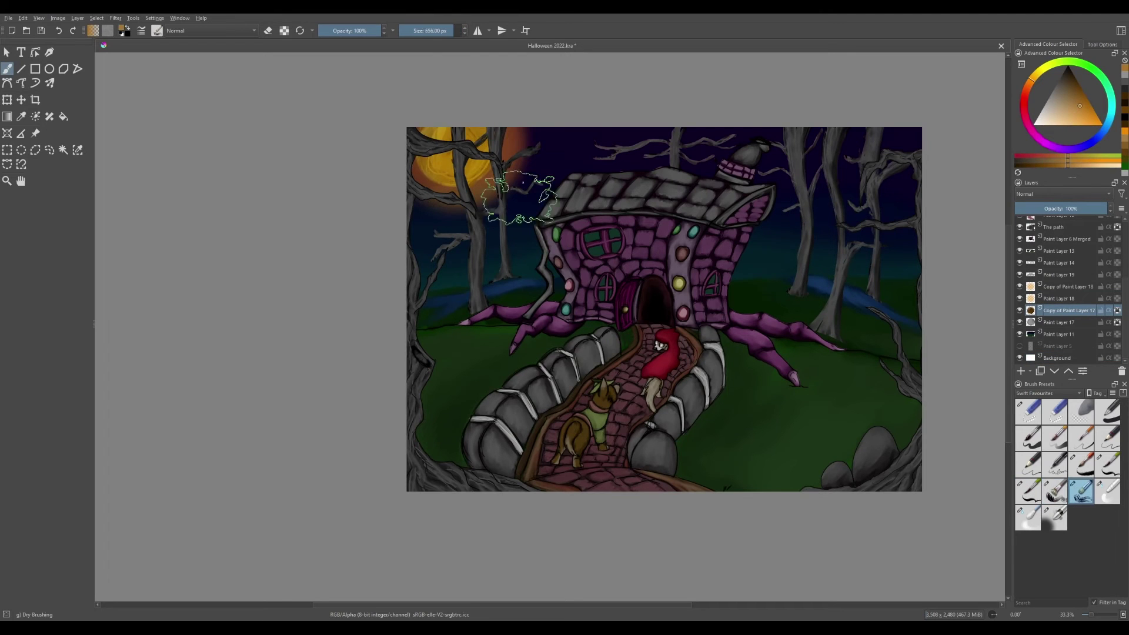
click(1082, 464)
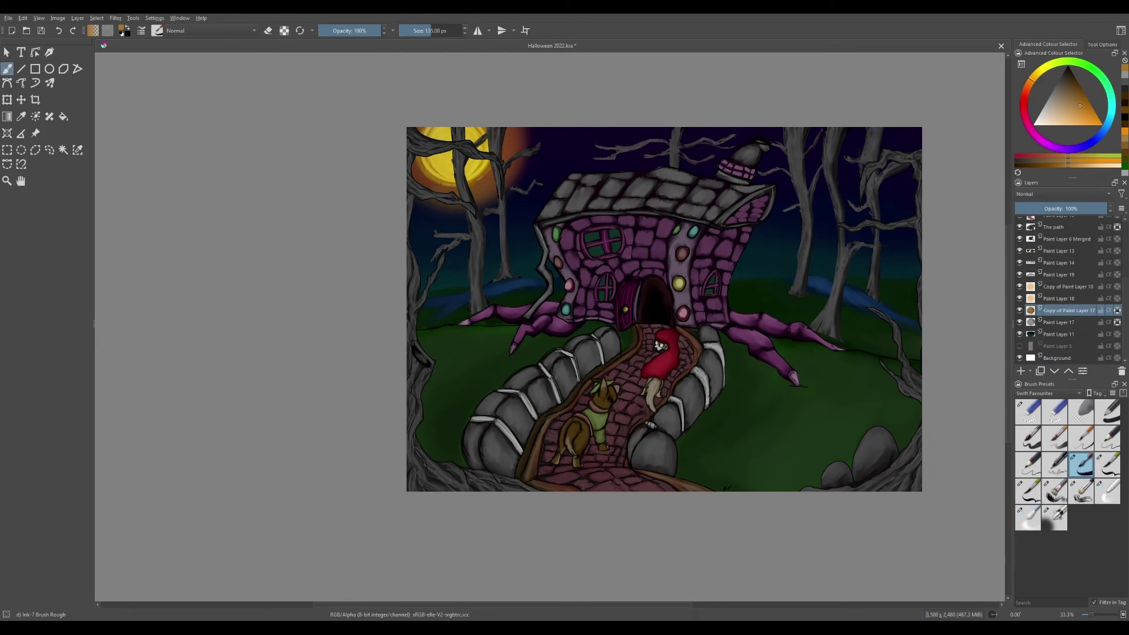
Darken the upper sky with black on a new Overlay layer, softening it with Soft Airbrush and Blender Blur.
key(Page_Up)
key(Page_Up)
key(Insert)
key(d)
mouse_move(479, 172)
mouse_down()
mouse_move(700, 160)
mouse_move(869, 142)
mouse_move(768, 135)
mouse_move(427, 158)
mouse_move(642, 163)
mouse_move(695, 135)
mouse_move(844, 132)
mouse_up()
click(1054, 518)
click(1027, 517)
click(1058, 194)
click(1057, 213)
click(1054, 518)
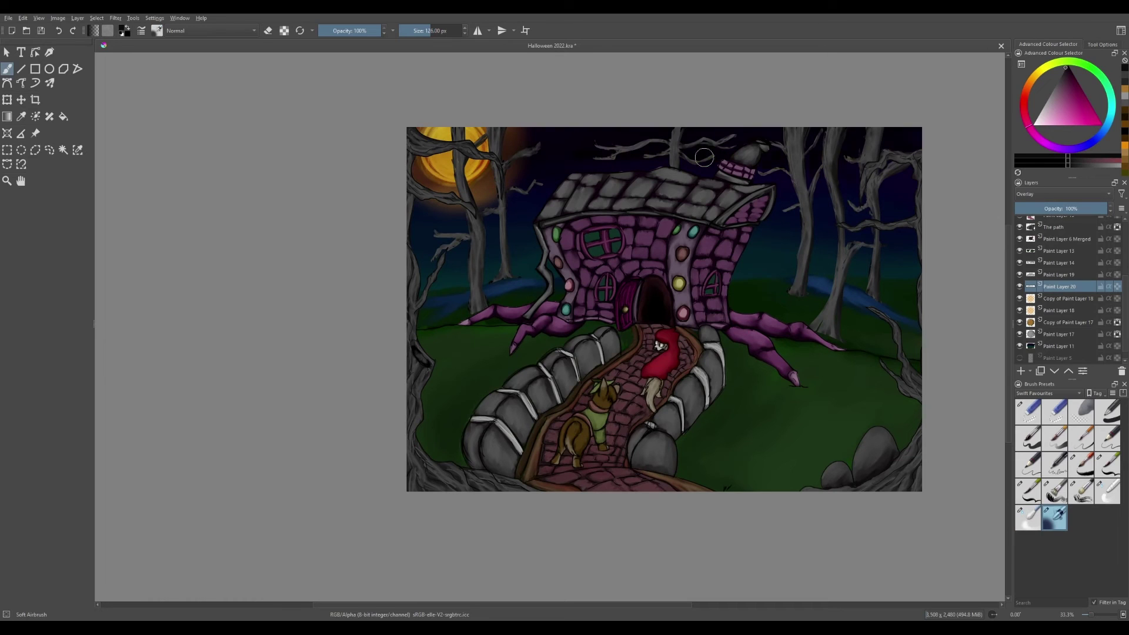
Move the sky-darkening layer below Paint Layer 17 and blend its strokes with Blender Basic at 215 px.
key(ctrl+Page_Down)
key(ctrl+Page_Down)
key(ctrl+Page_Down)
key(ctrl+Page_Down)
click(1107, 491)
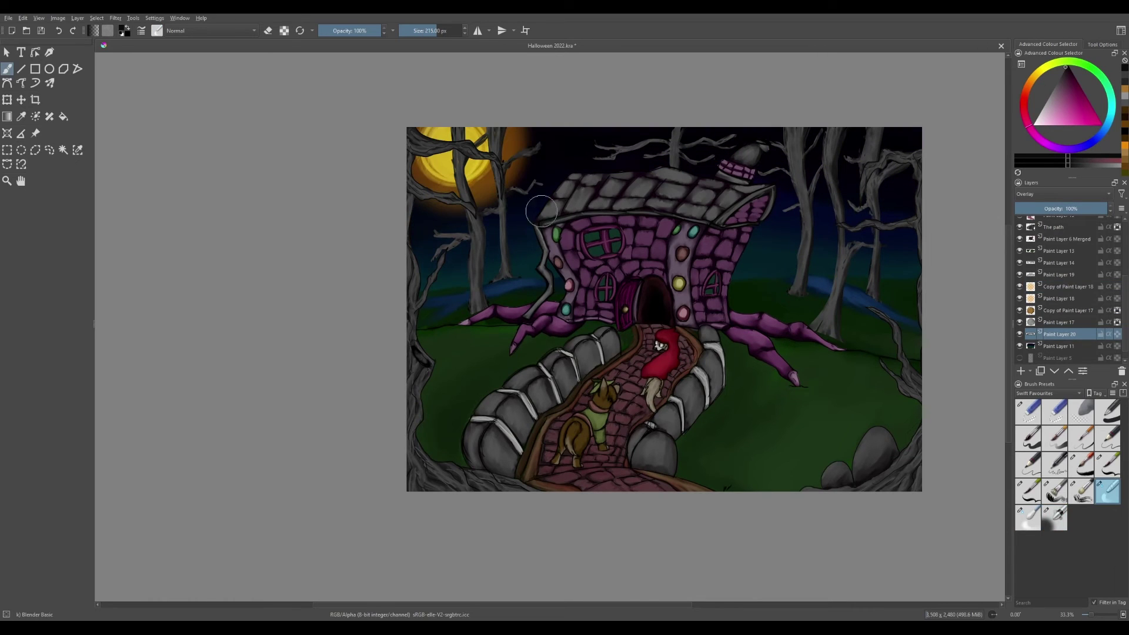
Group the character layers together, and group the layers from Paint Layer 15 to Paint Layer 14 separately.
scroll(1061, 244, up, 5)
scroll(1070, 283, up, 3)
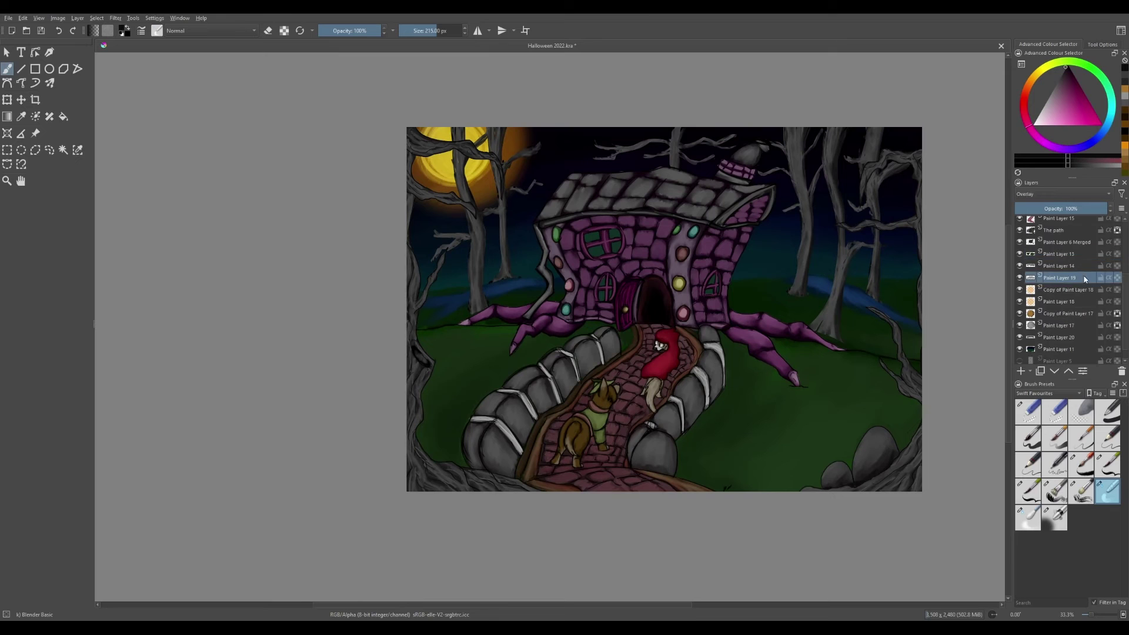
click(1074, 281)
shift+click(1067, 294)
key(ctrl+g)
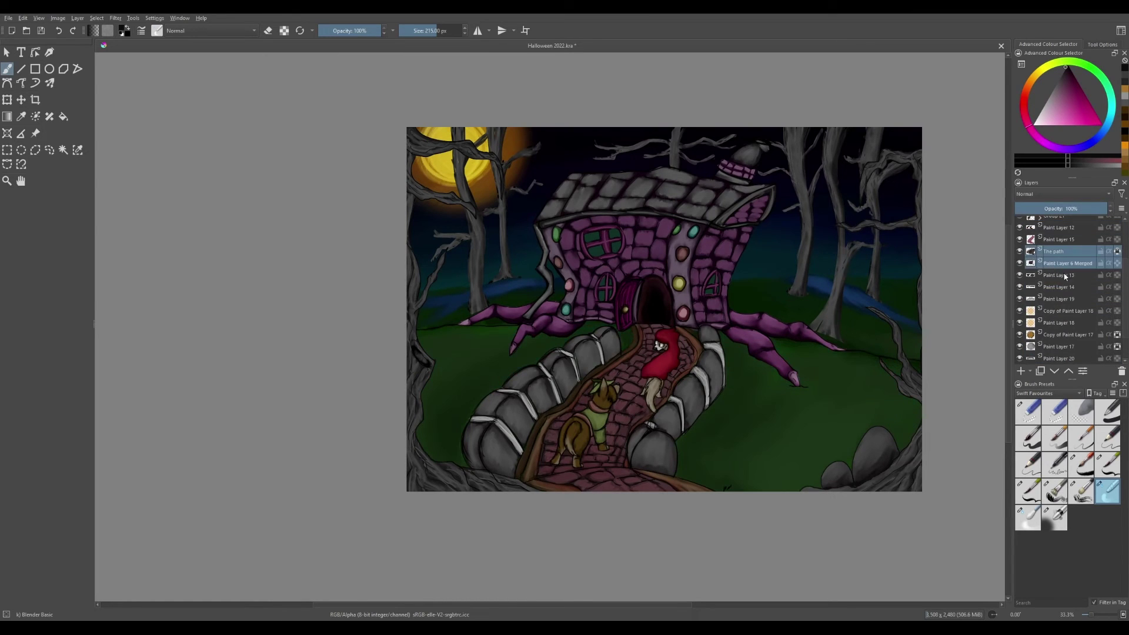
click(1057, 247)
drag(1058, 305, 1052, 317)
click(1039, 264)
Paint white over both characters on a Multiply copy of their layer with Bristles-1 Details at 32 px and full layer opacity.
click(1067, 276)
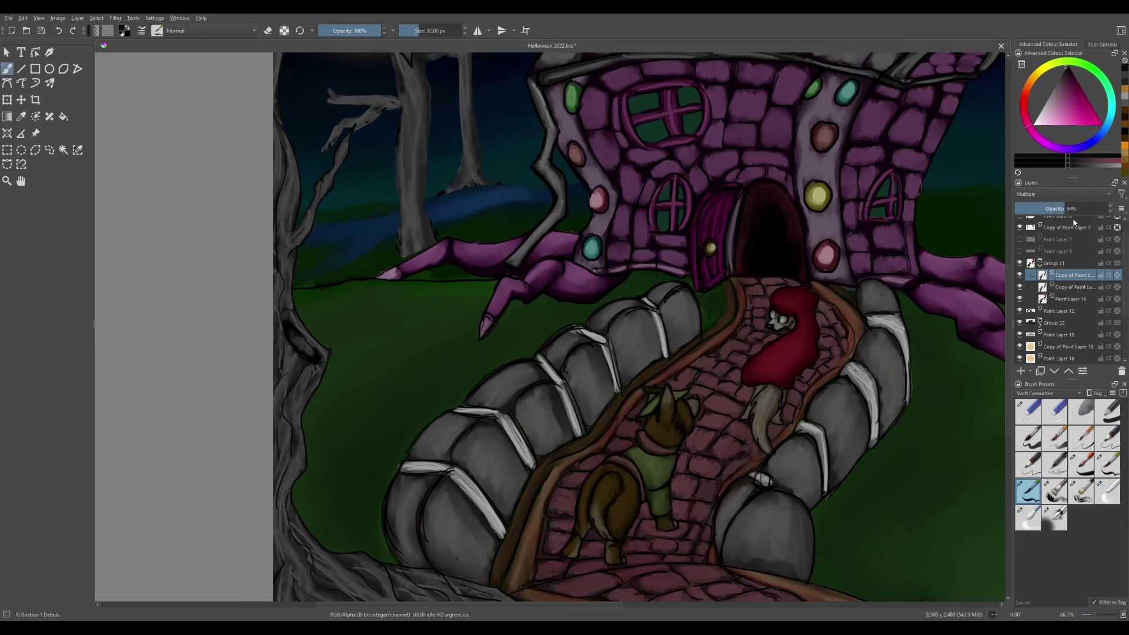
click(1060, 208)
ctrl+click(765, 354)
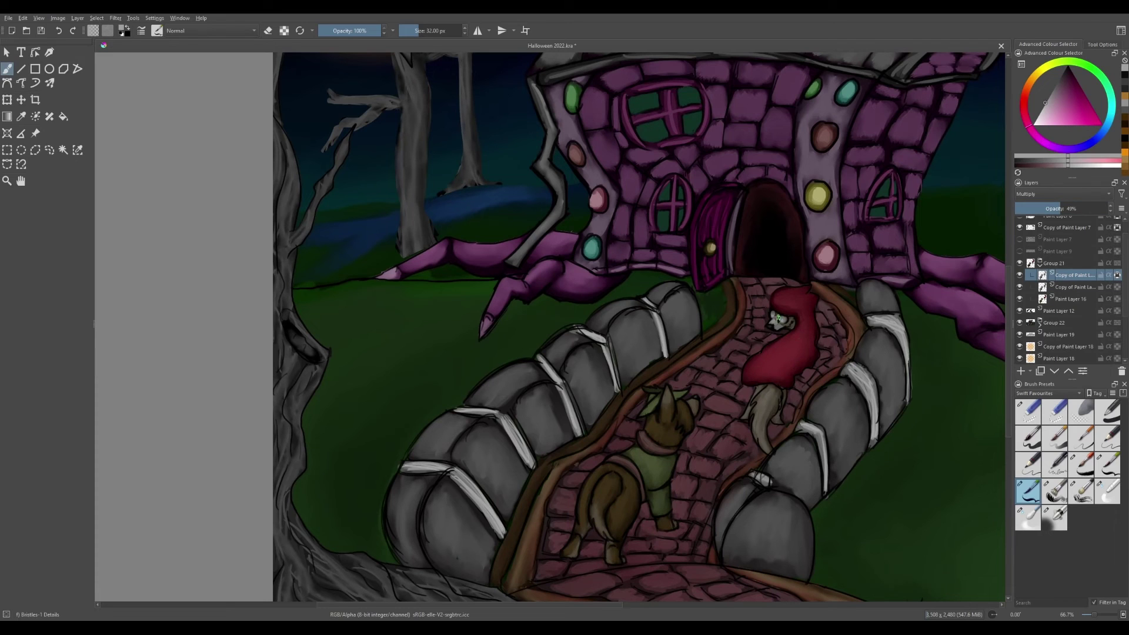
ctrl+click(764, 404)
click(1105, 208)
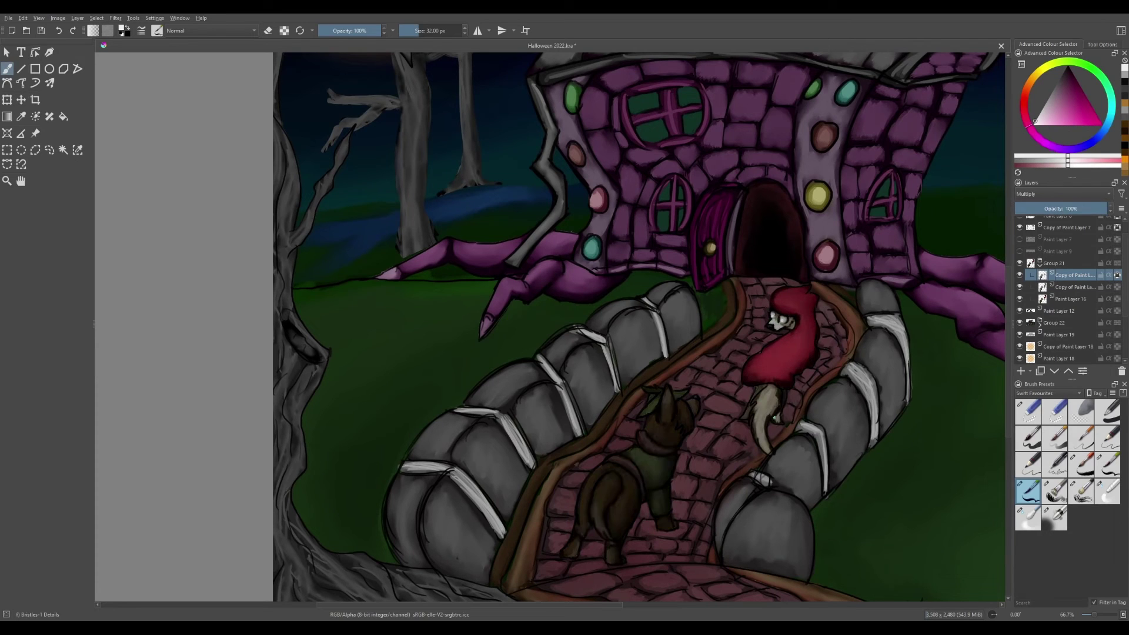
drag(651, 420, 642, 458)
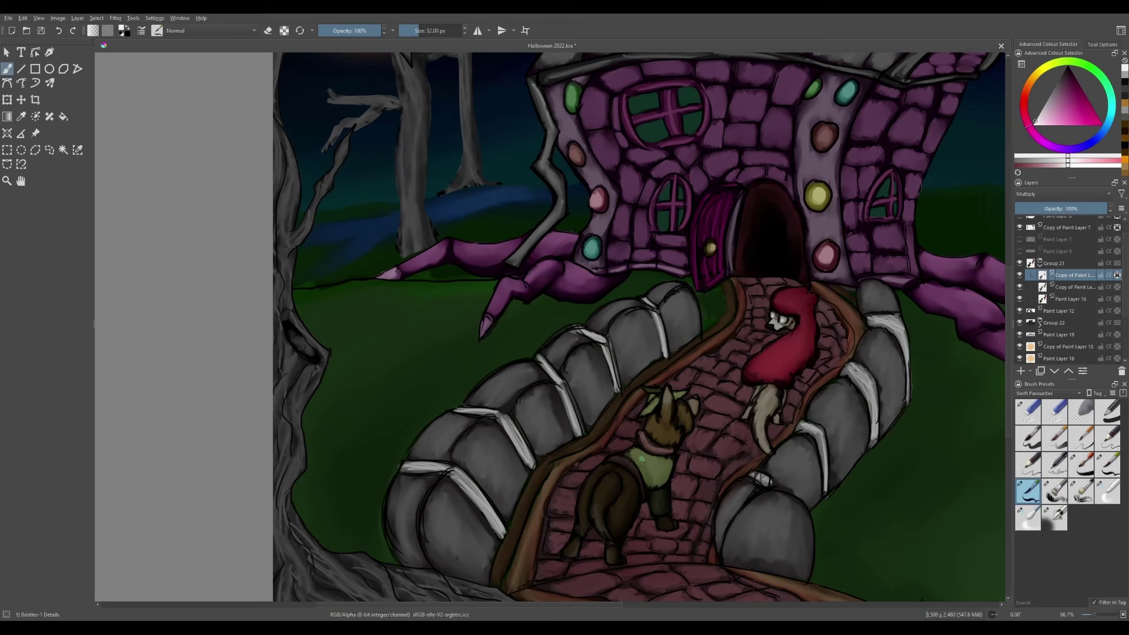
drag(623, 515, 578, 529)
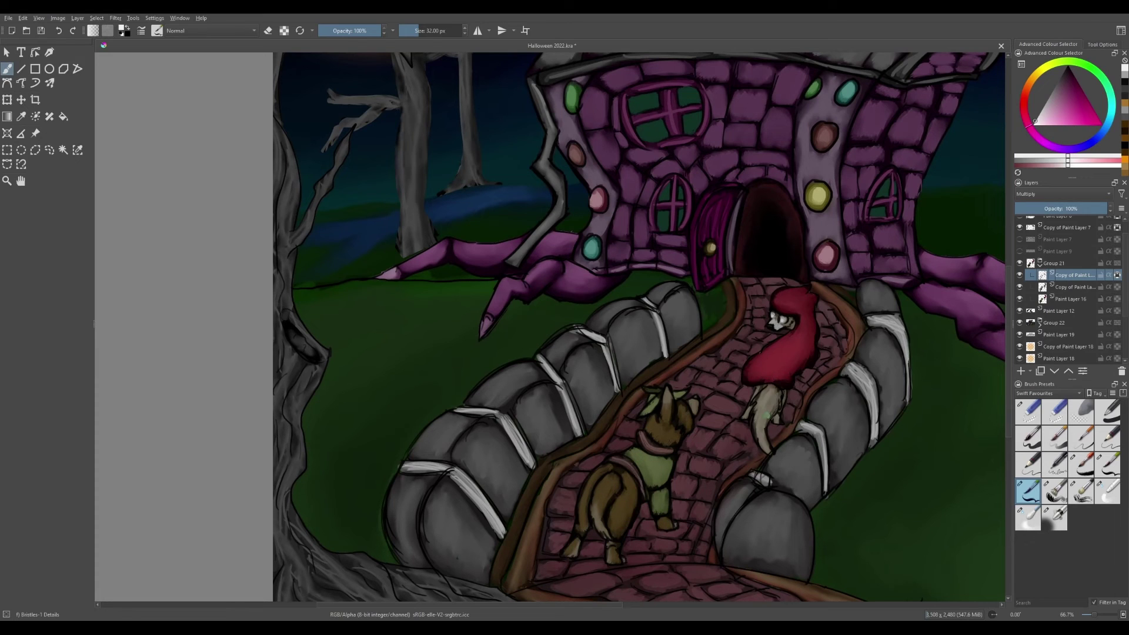
Set the characters' white-painted Multiply layer to 52% opacity, and duplicate it within the group.
click(1062, 208)
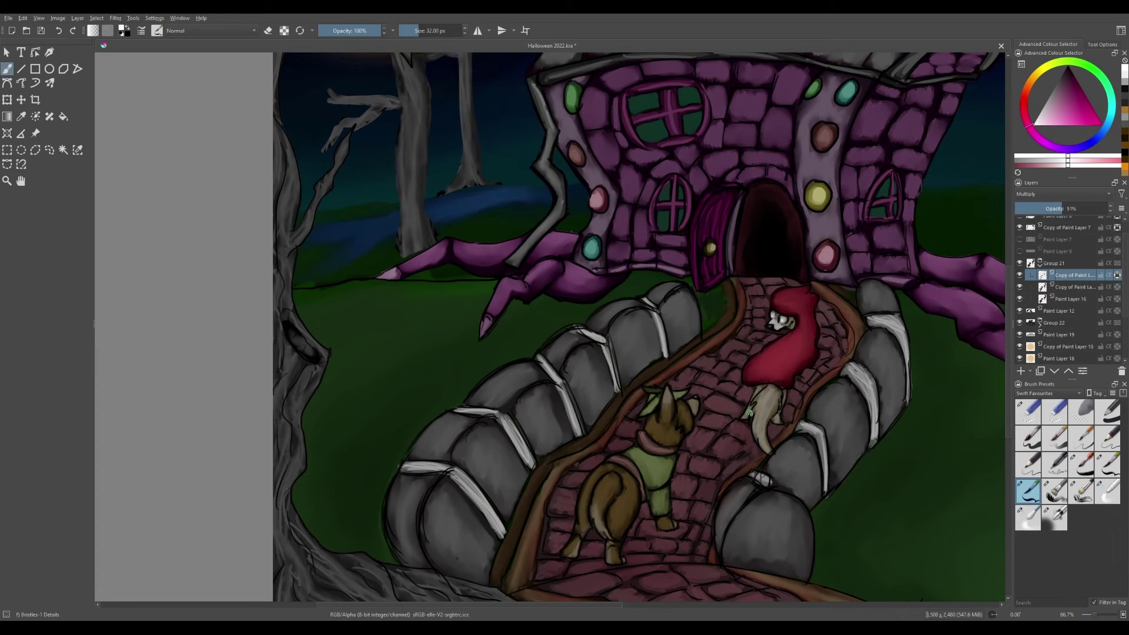
key(ctrl+z)
key(ctrl+z)
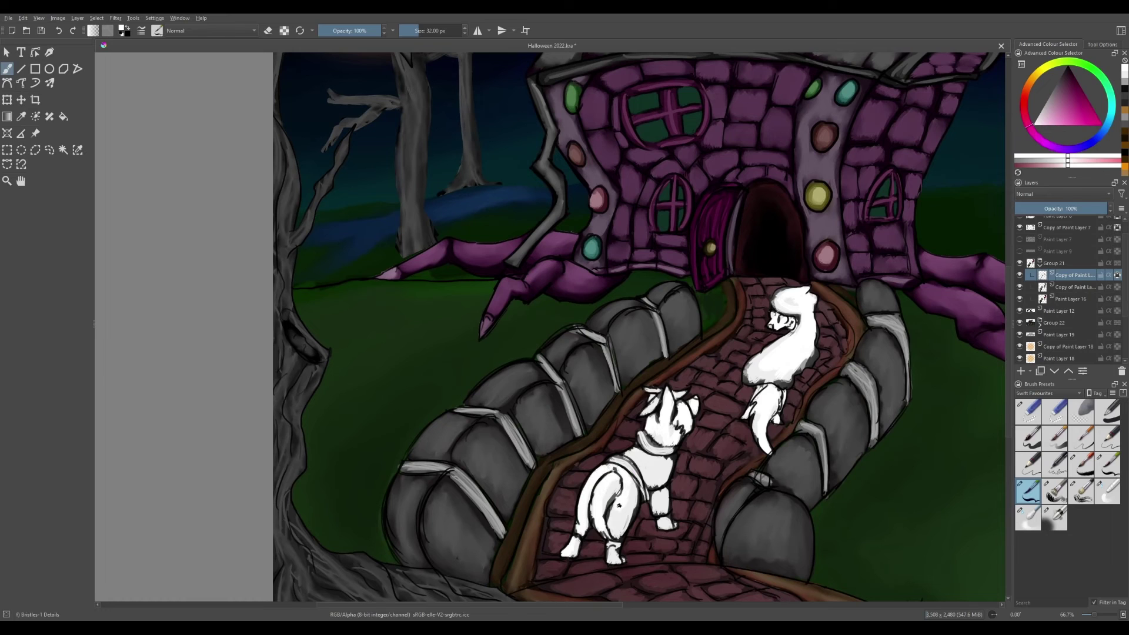
key(ctrl+z)
key(ctrl+z)
key(ctrl+z)
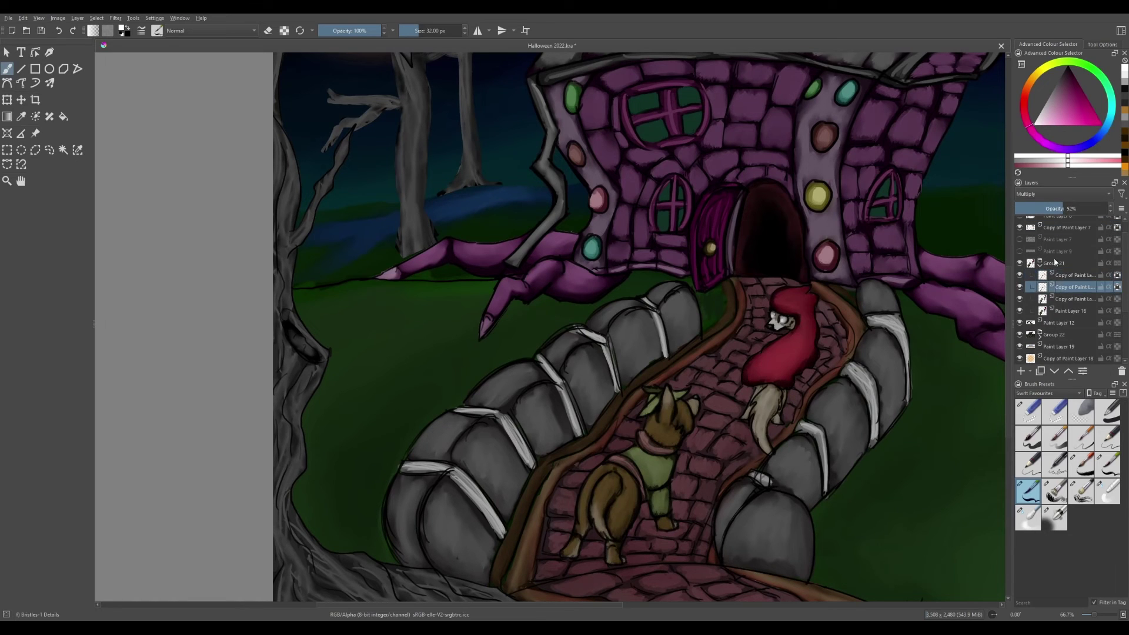
Paint magenta over both characters on their Overlay copy with Bristles-Paint brush at 20 px and soften it with Blender Basic.
click(1076, 289)
key(Page_Up)
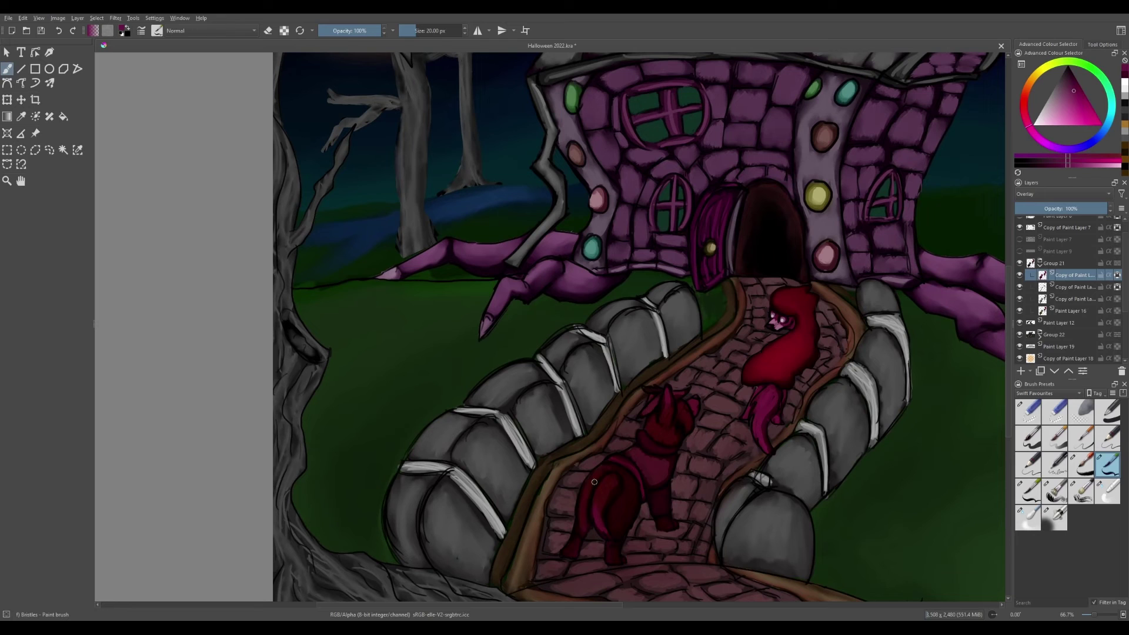
key(slash)
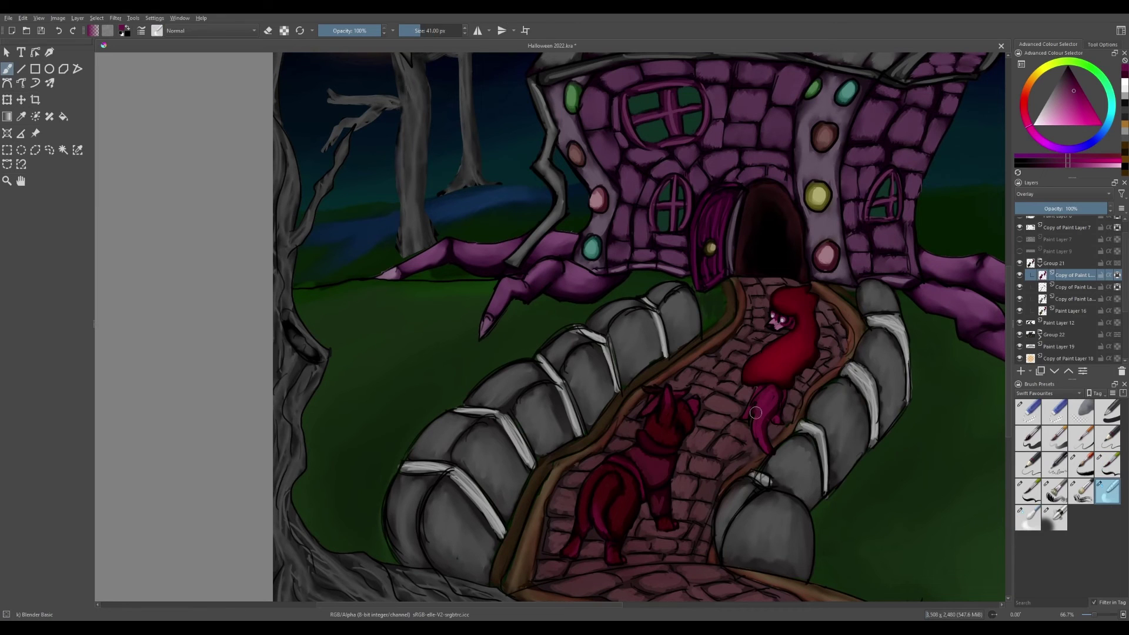
key(Page_Down)
key(Page_Down)
key(Page_Down)
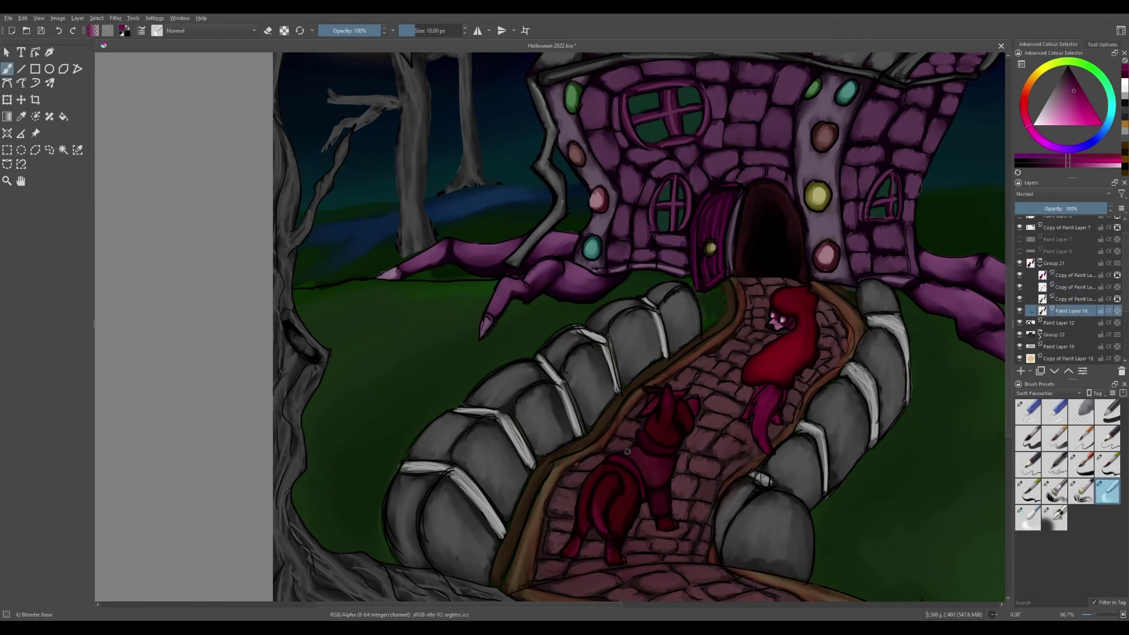
key(Page_Up)
key(Page_Up)
key(Page_Up)
key(slash)
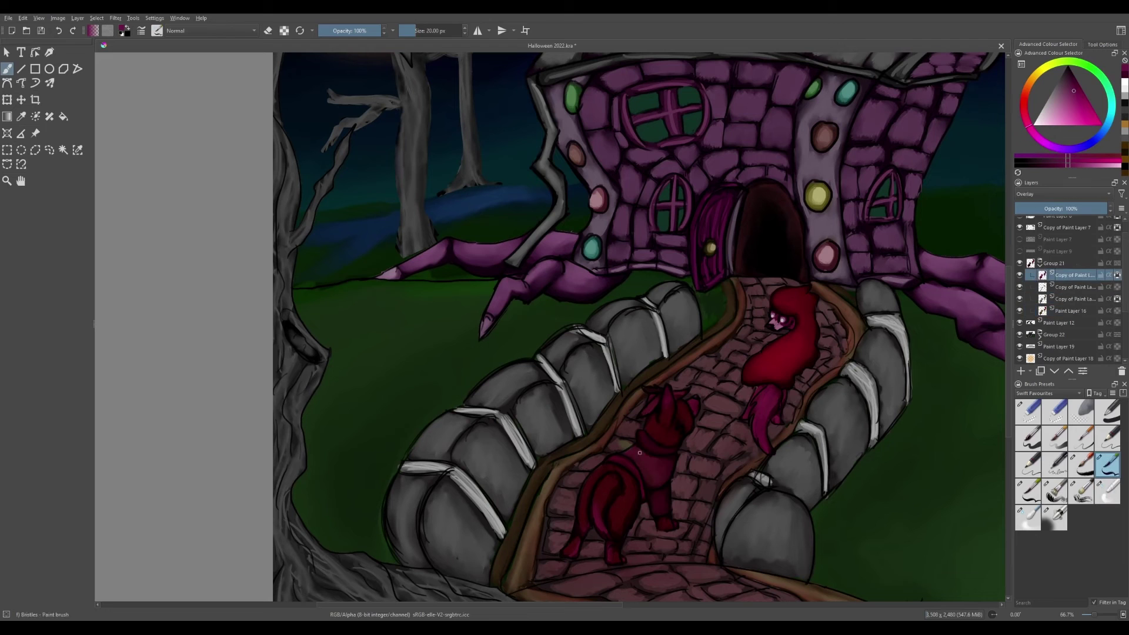
Brighten the cape and add lighter pink touches to both characters with Bristles-1 Details at 32 px, blending the cape strokes.
drag(782, 294, 808, 308)
drag(759, 371, 797, 329)
key(slash)
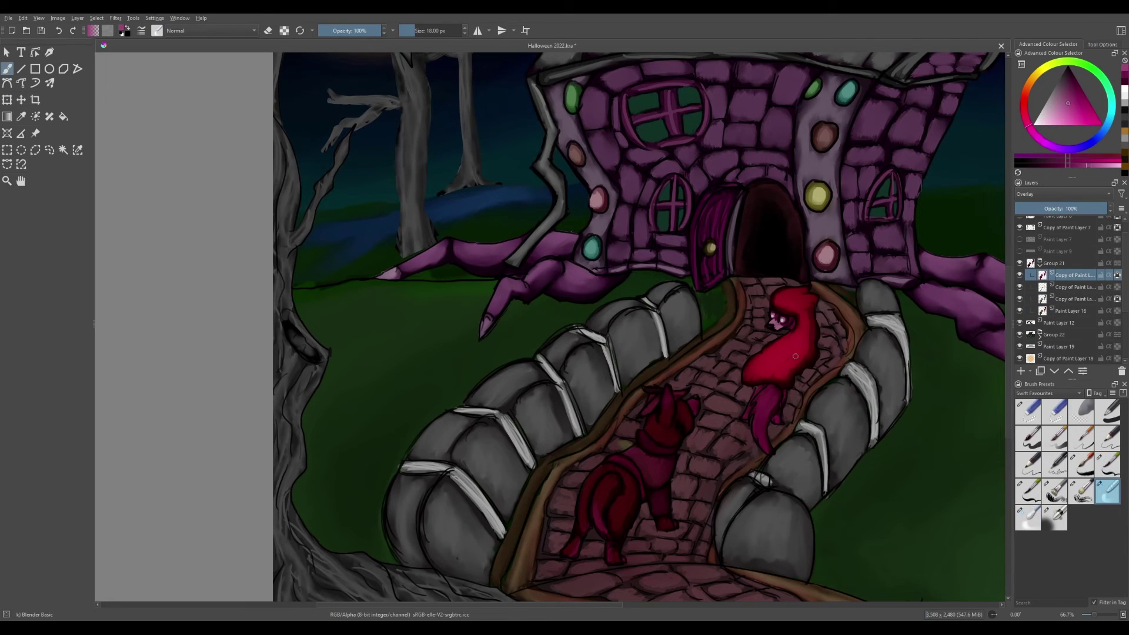
key(slash)
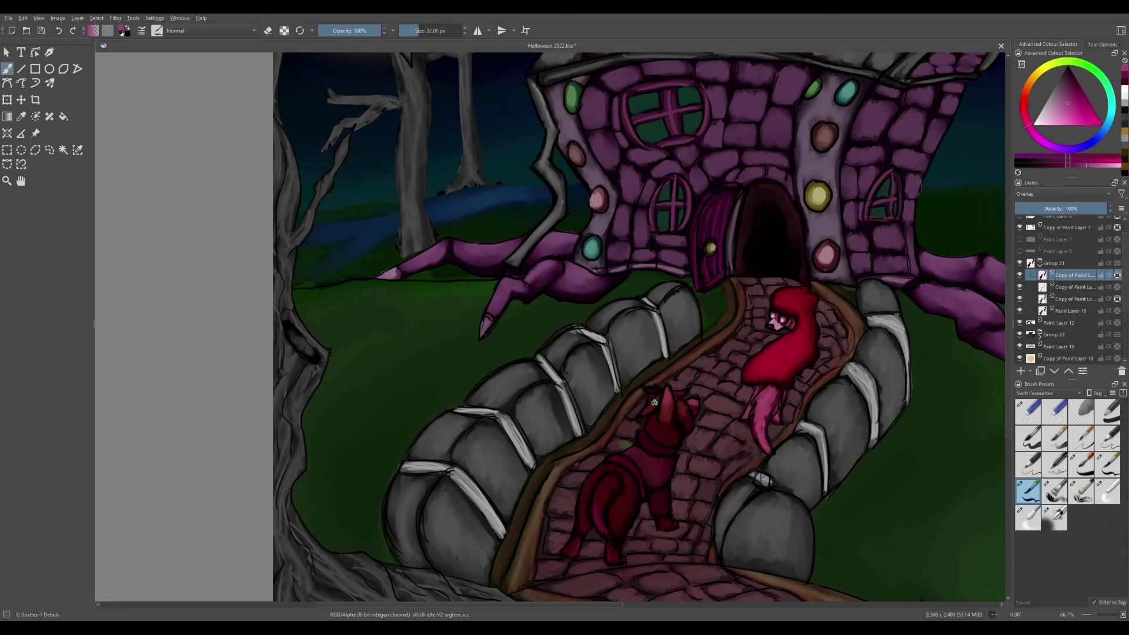
drag(648, 462, 621, 481)
key(minus)
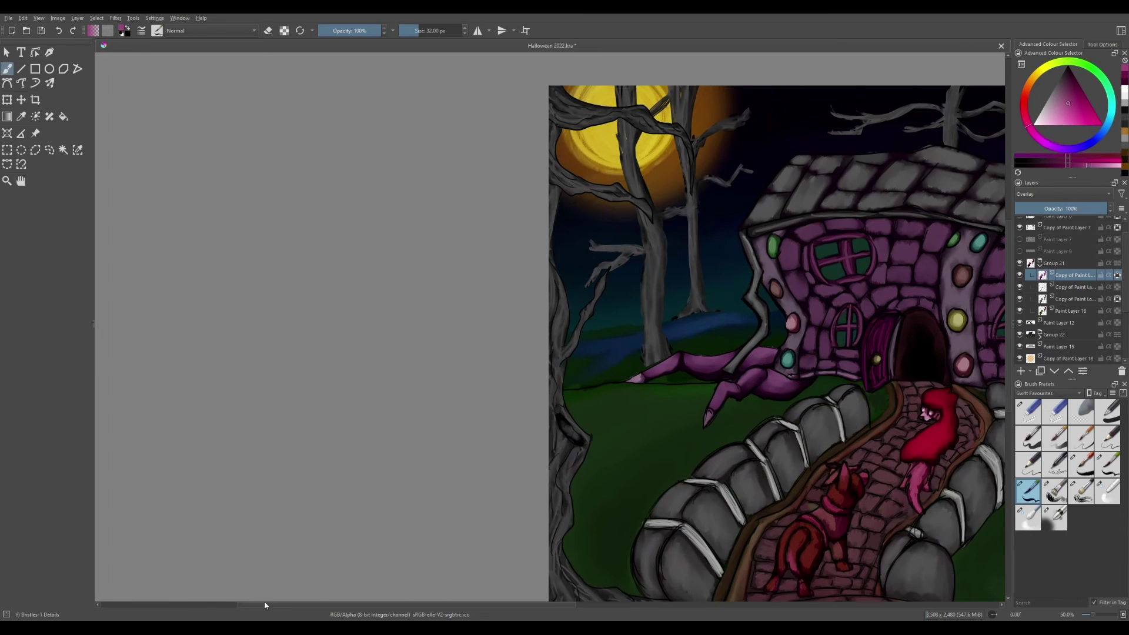
Add a Soft Light layer above the character copies, paint golden yellow highlights on both characters and smooth them with Blender Blur.
key(Insert)
click(1052, 525)
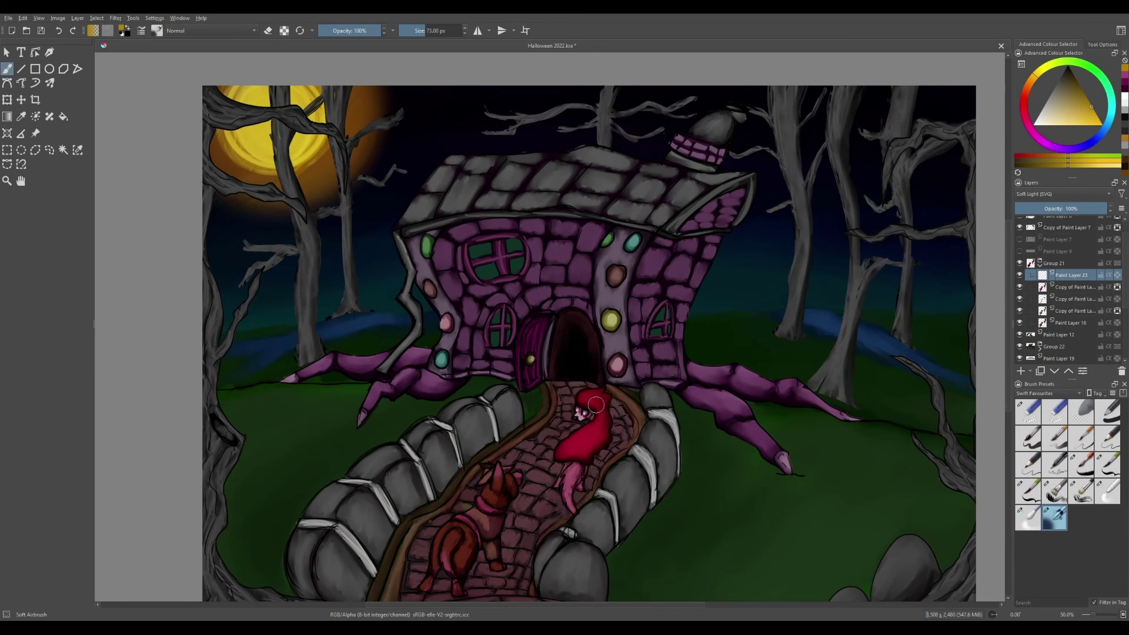
key(slash)
drag(1073, 222, 1111, 215)
click(1095, 473)
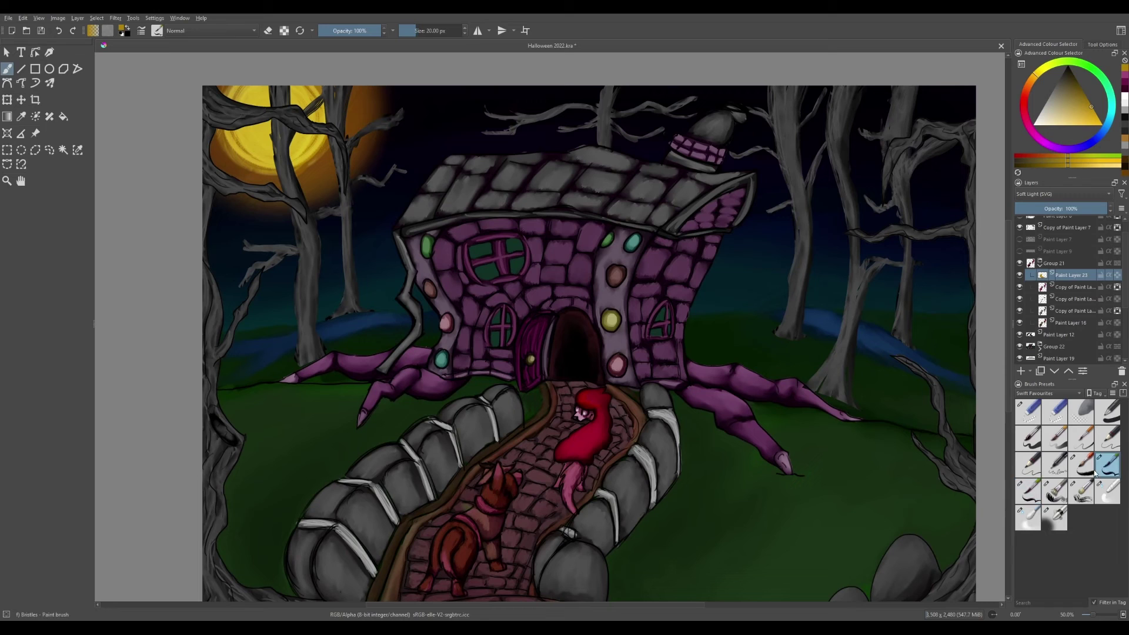
click(1018, 510)
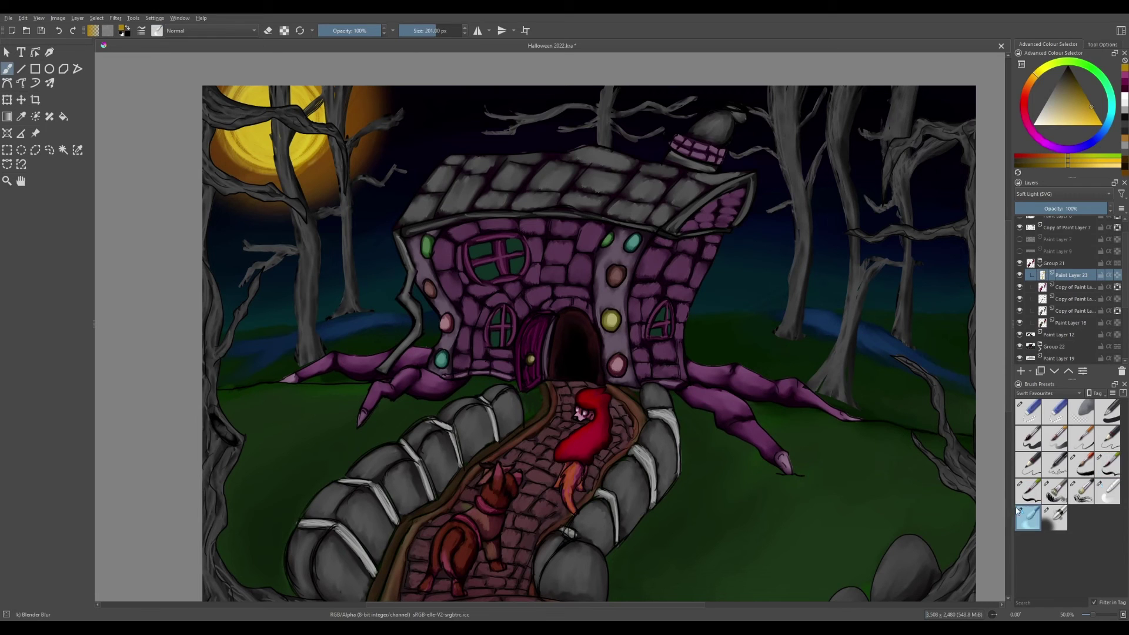
key(slash)
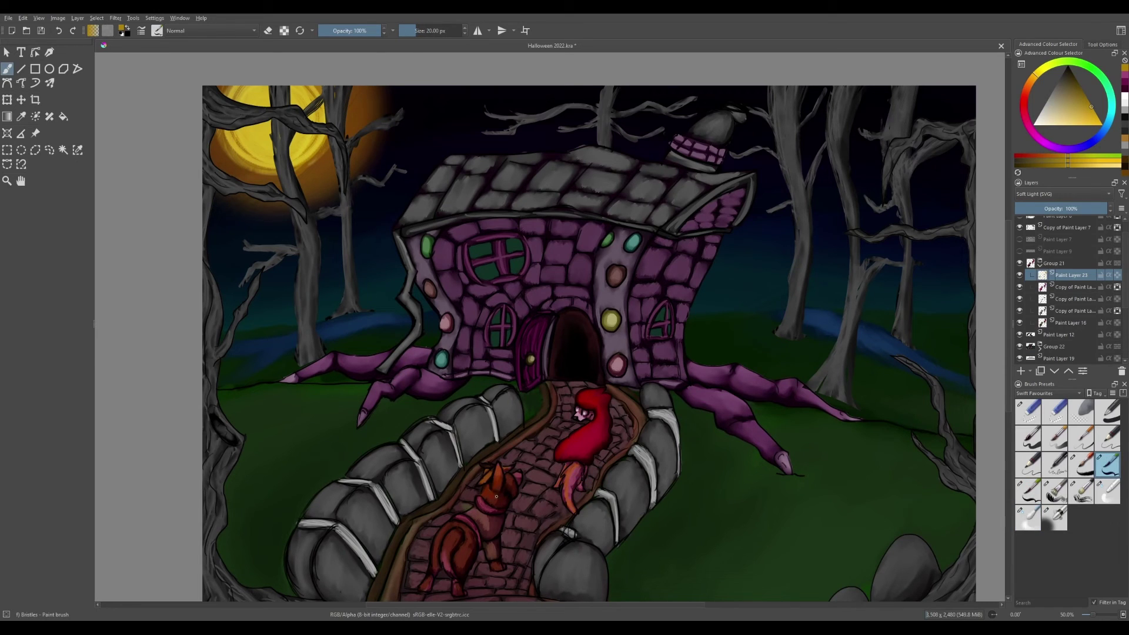
click(1034, 522)
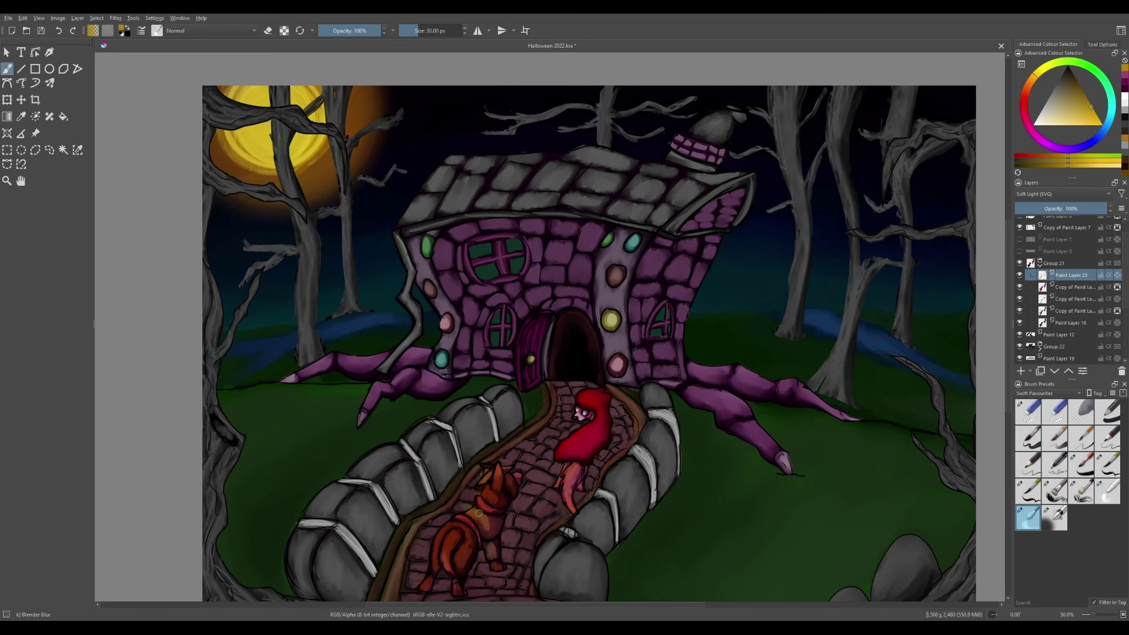
Set the characters' Overlay copy to 82% opacity and shift its magenta tint to blue with a colour filter.
scroll(485, 532, up, 1)
scroll(485, 532, down, 2)
click(1061, 287)
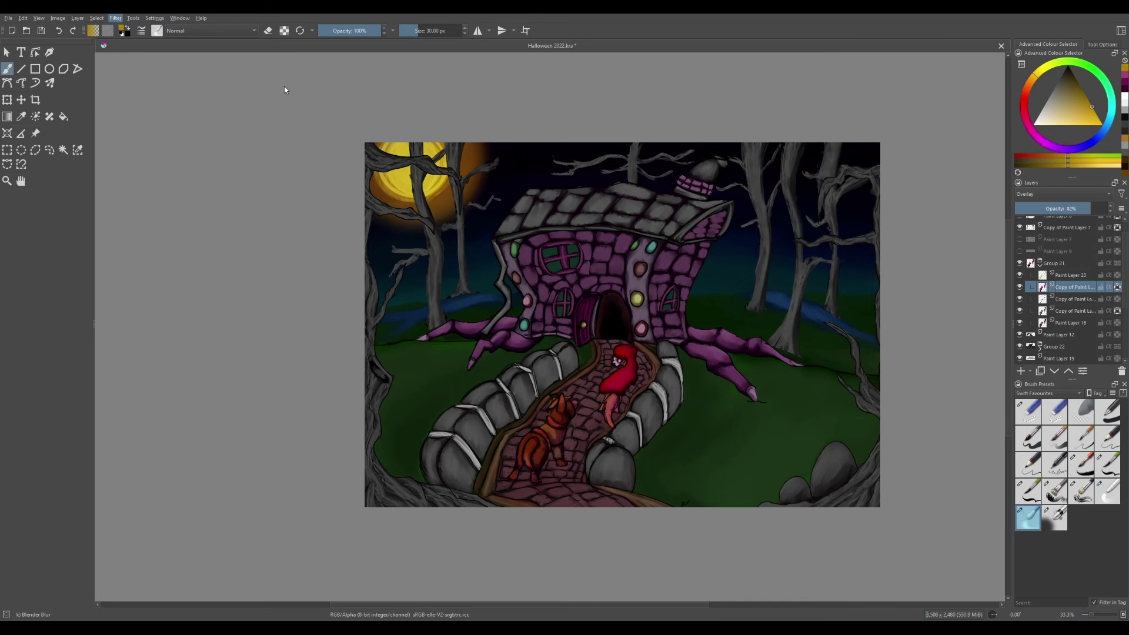
scroll(588, 435, up, 3)
scroll(588, 435, down, 1)
Erase excess yellow from the characters' Soft Light highlight layer with the Eraser circled brush.
click(1087, 274)
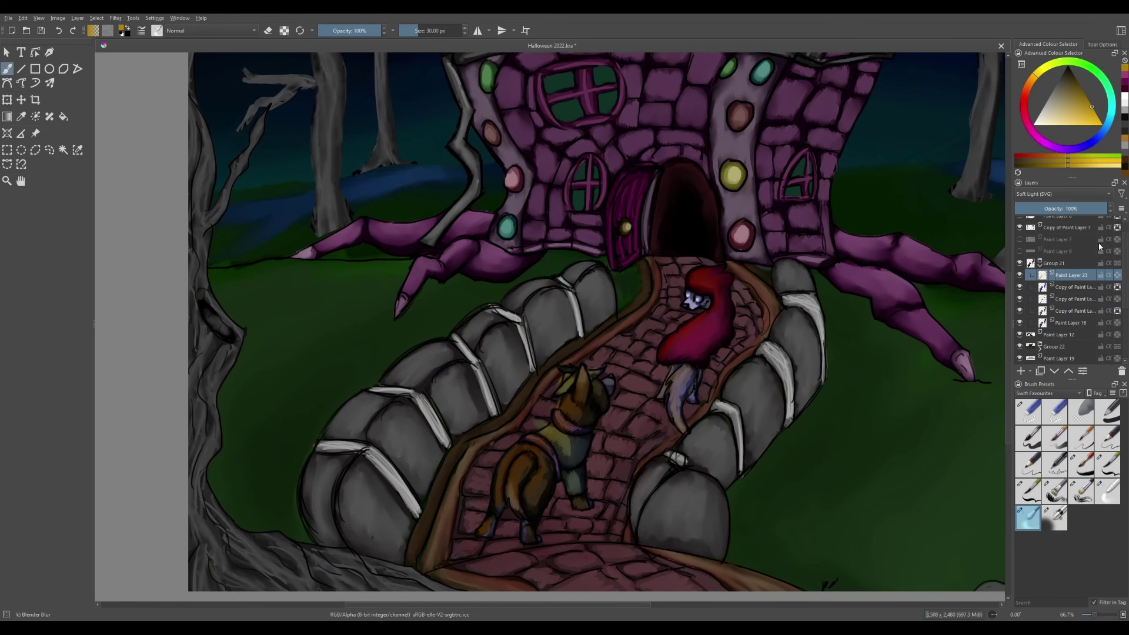
key(/)
scroll(544, 412, down, 1)
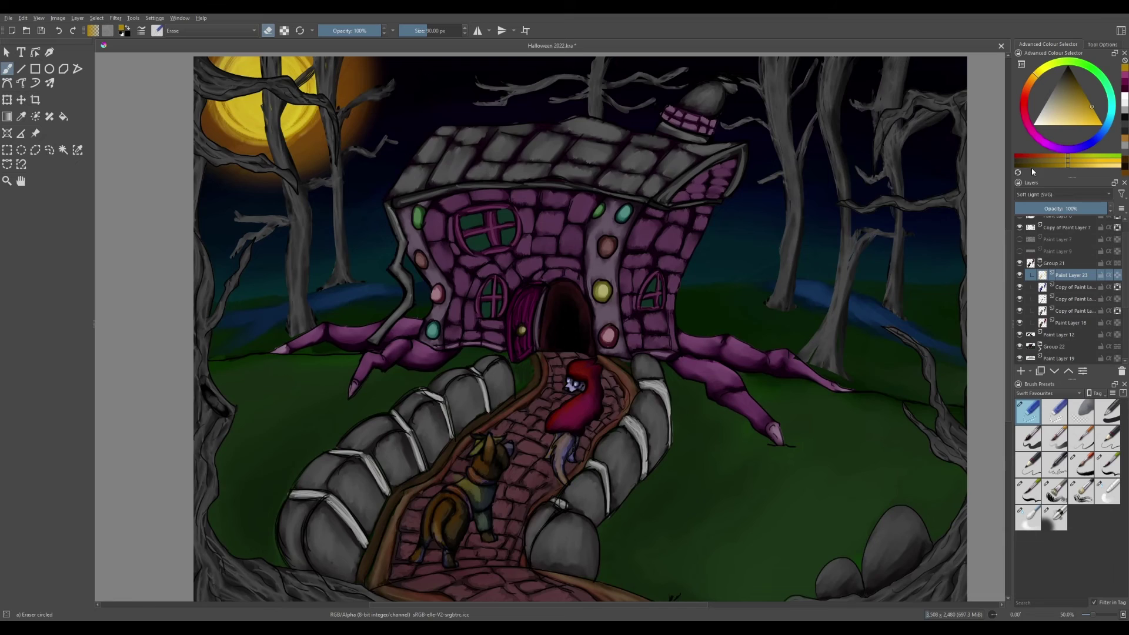
key(minus)
Merge Group 22, duplicate the merged layer and set the copy to Multiply to darken the house and ground.
click(1039, 263)
click(1041, 308)
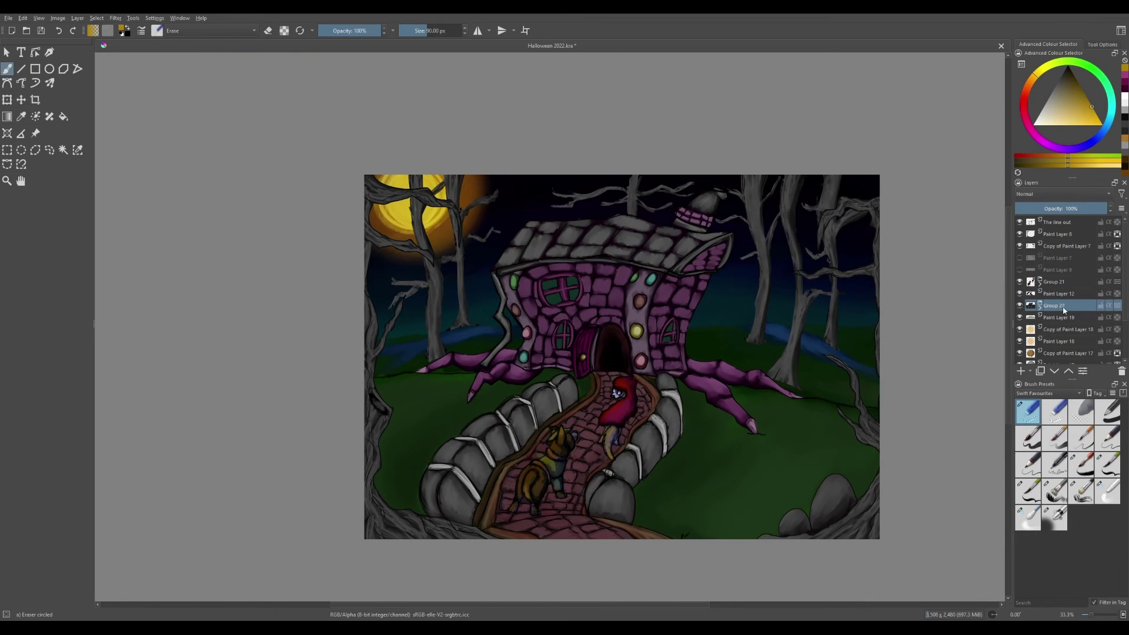
key(ctrl+j)
key(alt+shift+m)
click(1107, 465)
mouse_move(601, 429)
mouse_down()
mouse_move(626, 385)
mouse_move(521, 497)
mouse_move(455, 494)
mouse_move(436, 419)
mouse_move(506, 405)
mouse_move(500, 447)
mouse_move(541, 394)
mouse_move(497, 434)
mouse_move(626, 465)
mouse_move(550, 317)
mouse_move(594, 283)
mouse_up()
key(ctrl+z)
Try airbrushing light onto the house's moonlit side on a new Addition layer above the merged Group 22 copy.
scroll(1065, 282, down, 3)
click(1061, 263)
click(1053, 517)
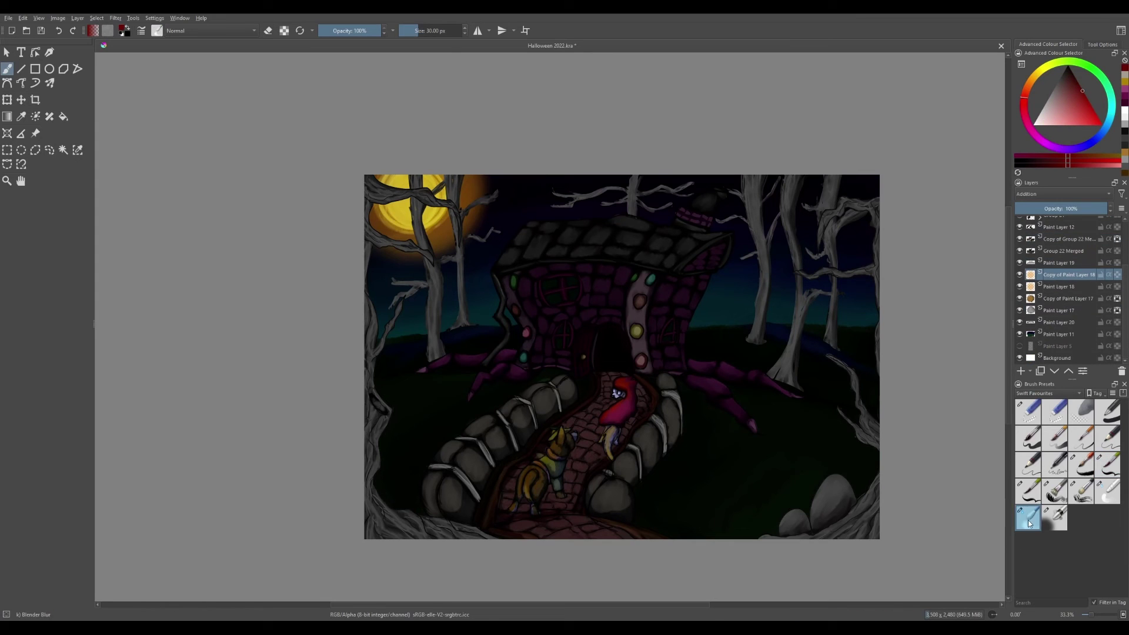
scroll(1065, 282, up, 3)
click(1065, 305)
key(Insert)
ctrl+click(637, 330)
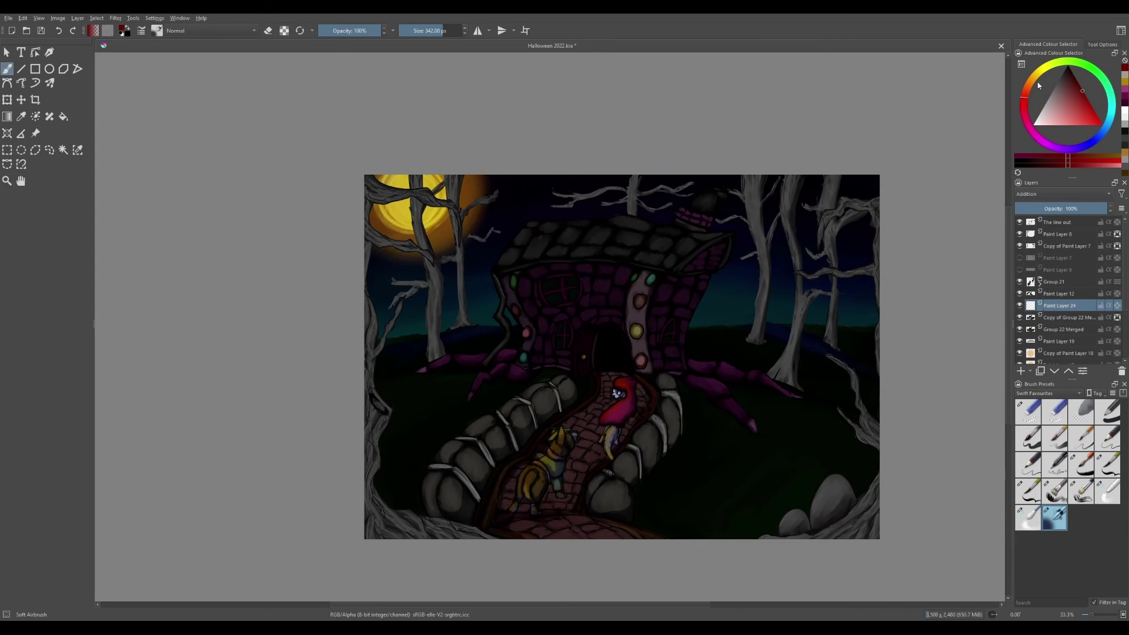
drag(518, 241, 502, 329)
key(ctrl+z)
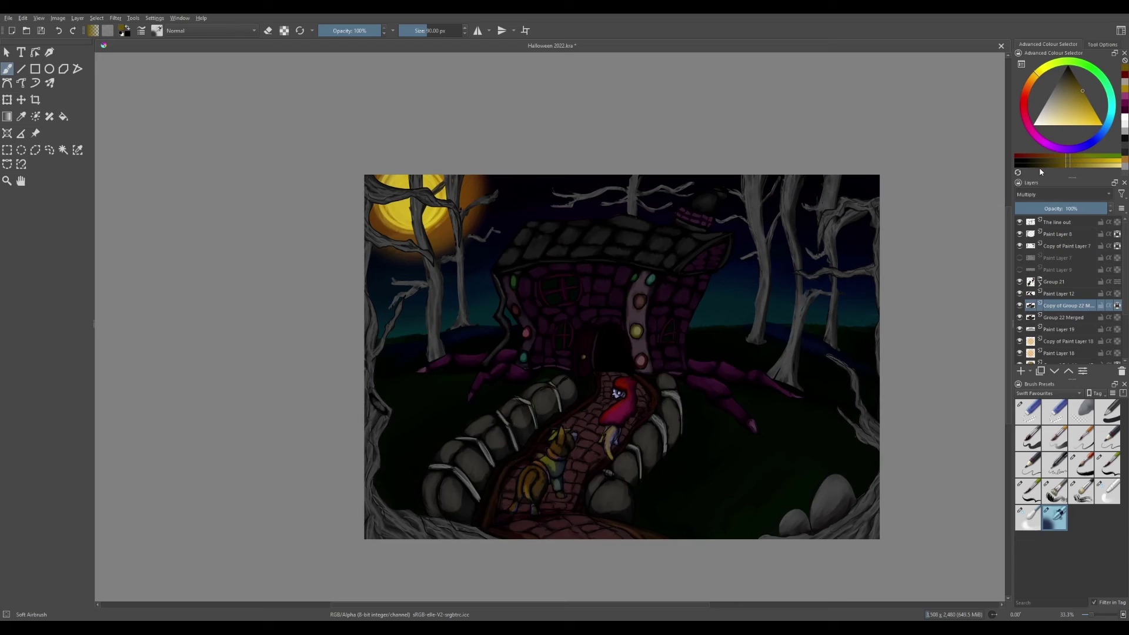
On a new layer above the merged Group 22 copy, airbrush golden light on the house's moonlit side and blue on its far side, in Normal mode.
key(bracketleft)
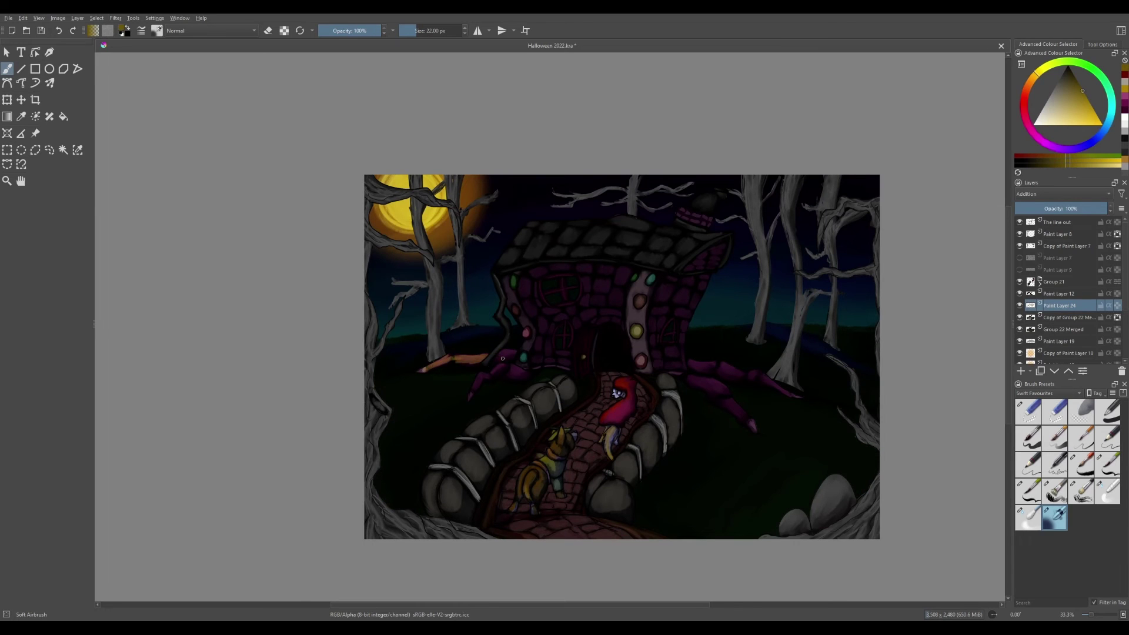
key(bracketright)
key(bracketright)
key(bracketright)
mouse_move(517, 267)
mouse_down()
mouse_move(543, 229)
mouse_move(575, 217)
mouse_move(517, 320)
mouse_move(550, 312)
mouse_move(572, 353)
mouse_move(527, 271)
mouse_move(593, 289)
mouse_move(586, 270)
mouse_move(655, 364)
mouse_move(689, 288)
mouse_move(722, 368)
mouse_up()
key(x)
click(1061, 194)
click(1078, 220)
click(1029, 80)
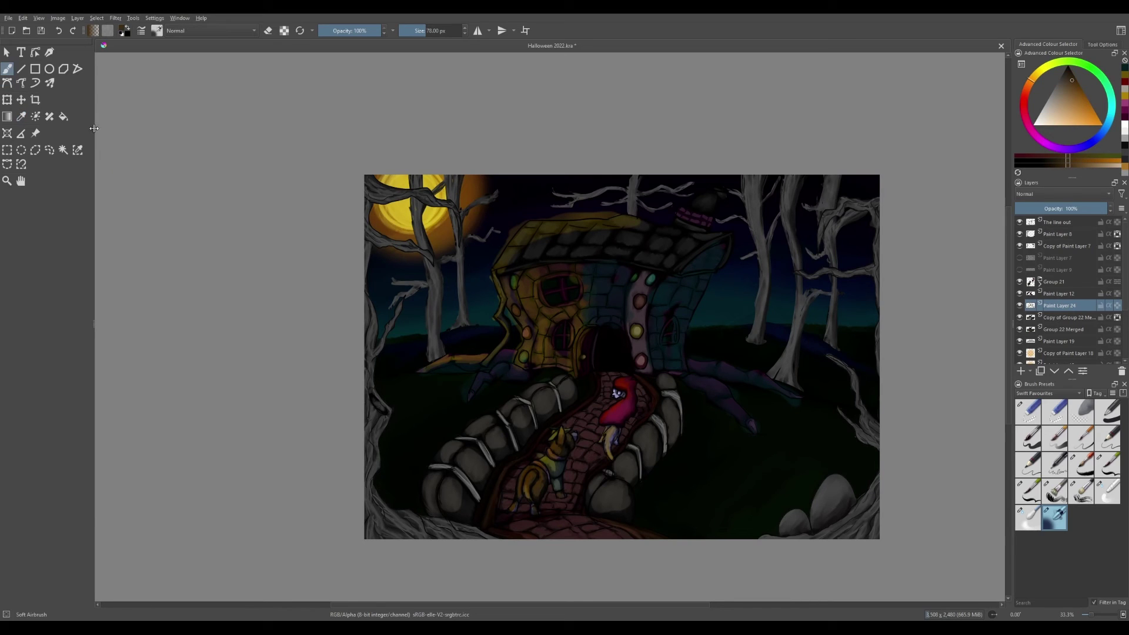
Airbrush dark orange light over the ground near the moon, the horizon, the house's roots and the nearer stone wall.
key(bracketright)
key(bracketright)
key(bracketright)
mouse_move(458, 388)
mouse_down()
mouse_move(395, 402)
mouse_move(391, 348)
mouse_move(790, 329)
mouse_move(867, 365)
mouse_up()
key(slash)
key(slash)
mouse_move(693, 388)
mouse_down()
mouse_move(770, 332)
mouse_move(465, 335)
mouse_move(400, 385)
mouse_up()
drag(442, 464, 567, 370)
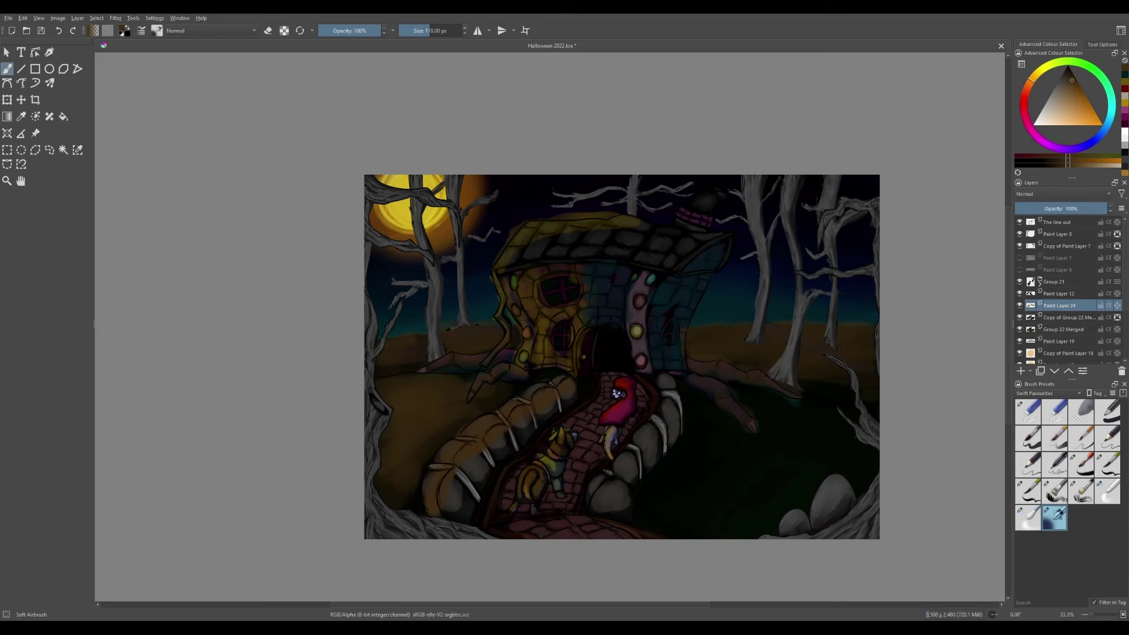
Extend the orange airbrushed light over the ground and stone wall on the path's far side and around the doorway.
key(slash)
key(slash)
mouse_move(758, 478)
mouse_down()
mouse_move(816, 456)
mouse_move(664, 441)
mouse_up()
mouse_move(664, 402)
mouse_down()
mouse_move(600, 498)
mouse_move(645, 433)
mouse_move(510, 411)
mouse_move(478, 361)
mouse_move(495, 368)
mouse_move(370, 343)
mouse_move(522, 354)
mouse_move(493, 363)
mouse_move(527, 250)
mouse_move(586, 221)
mouse_move(564, 353)
mouse_up()
key(slash)
key(slash)
mouse_move(587, 309)
mouse_down()
mouse_move(637, 352)
mouse_move(676, 294)
mouse_move(664, 365)
mouse_up()
Airbrush tones sampled from the painting across the roof tiles of the house.
ctrl+click(611, 282)
ctrl+click(646, 200)
drag(540, 253, 635, 236)
drag(635, 235, 729, 241)
ctrl+click(489, 352)
mouse_move(523, 259)
mouse_down()
mouse_move(694, 229)
mouse_move(629, 223)
mouse_move(529, 264)
mouse_up()
Undo the last four airbrush strokes and repaint the roof in a sampled golden brown.
ctrl+click(555, 221)
mouse_move(470, 330)
mouse_down()
mouse_move(373, 347)
mouse_move(423, 441)
mouse_up()
key(ctrl+z)
key(ctrl+z)
key(ctrl+z)
key(ctrl+z)
ctrl+click(529, 247)
drag(523, 252, 589, 251)
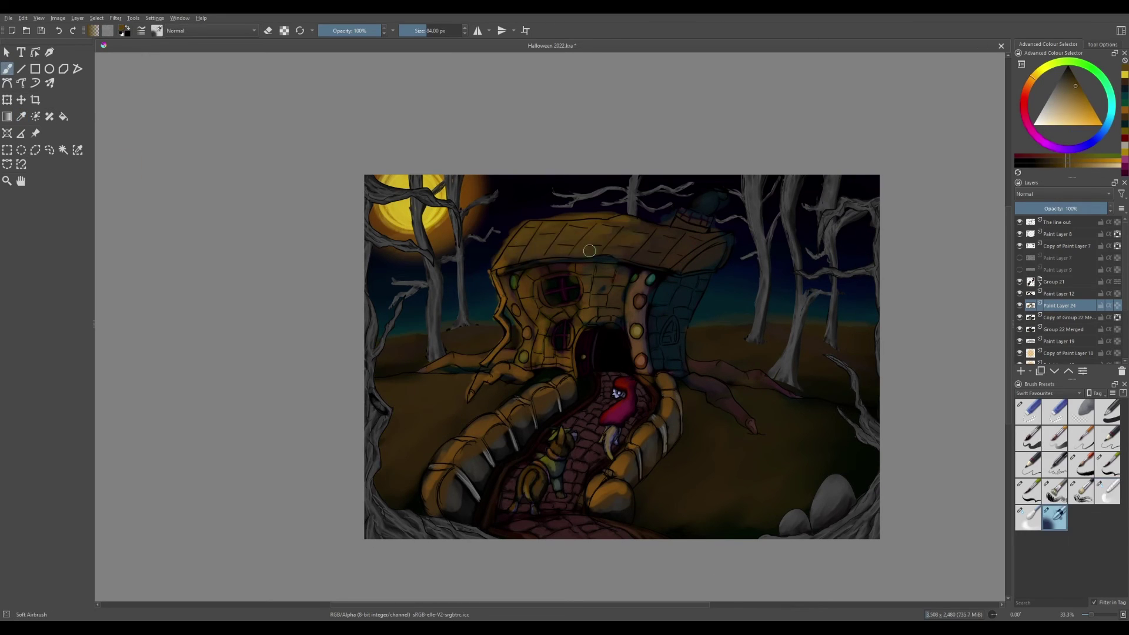
Add an Addition layer at the top of the stack and try airbrushing red glow over the doorway and green glow over the windows.
ctrl+click(683, 307)
click(1049, 353)
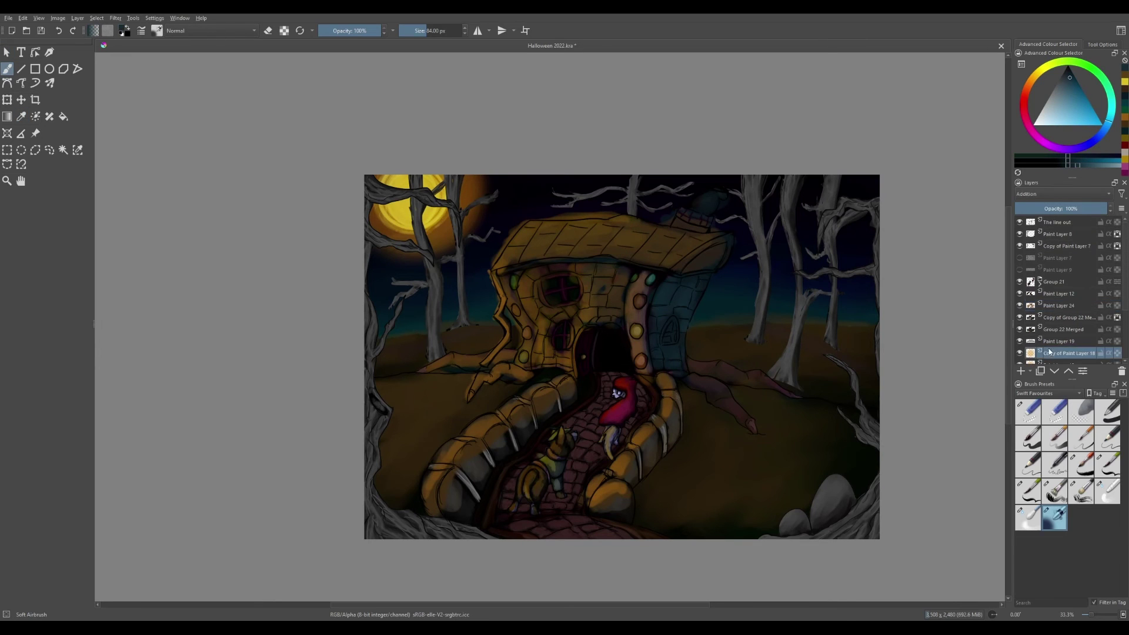
click(1021, 370)
click(1076, 93)
drag(606, 335, 611, 358)
click(1085, 96)
drag(558, 282, 561, 335)
drag(670, 318, 673, 337)
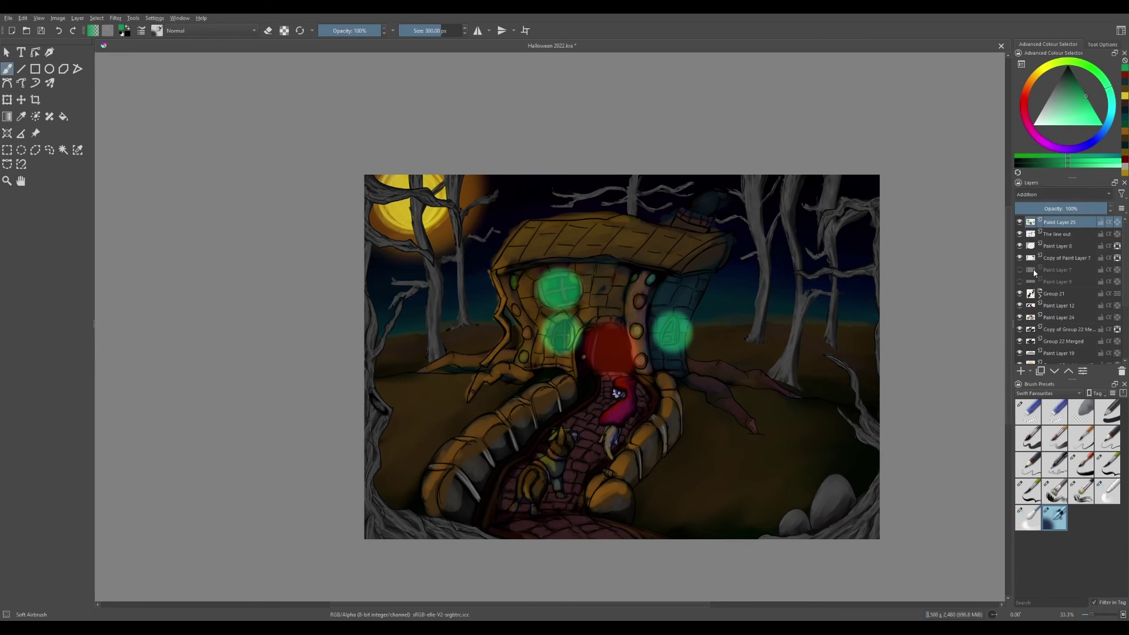
key(ctrl+z)
key(ctrl+z)
key(ctrl+z)
Switch the copy of the merged Group 22 layer to Overlay and raise its opacity.
click(1064, 329)
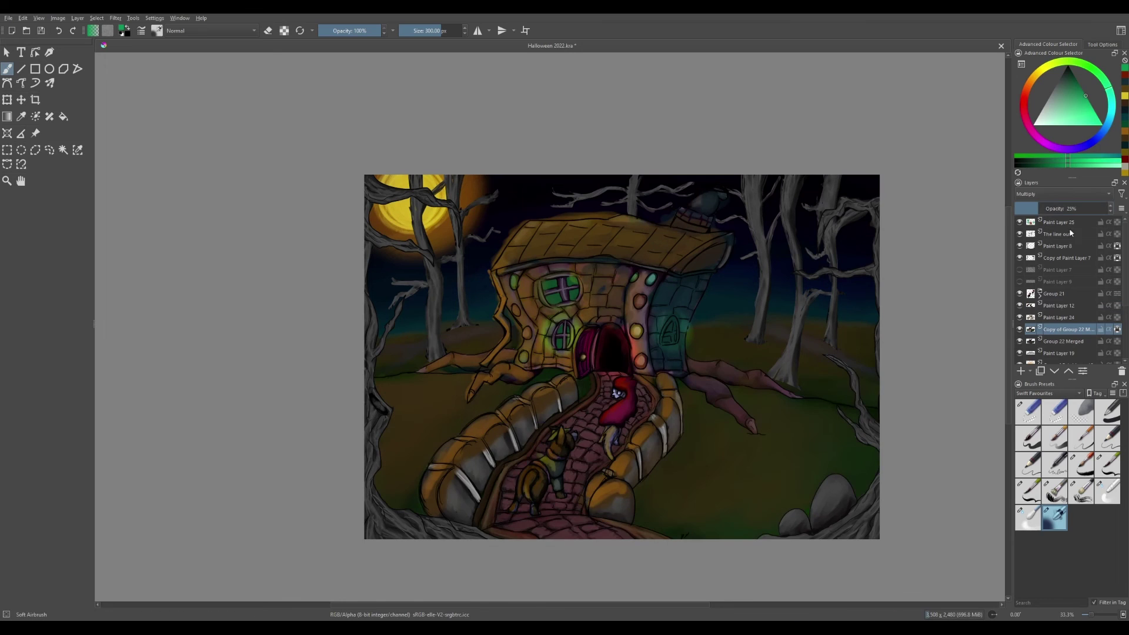
key(alt+shift+o)
click(1048, 209)
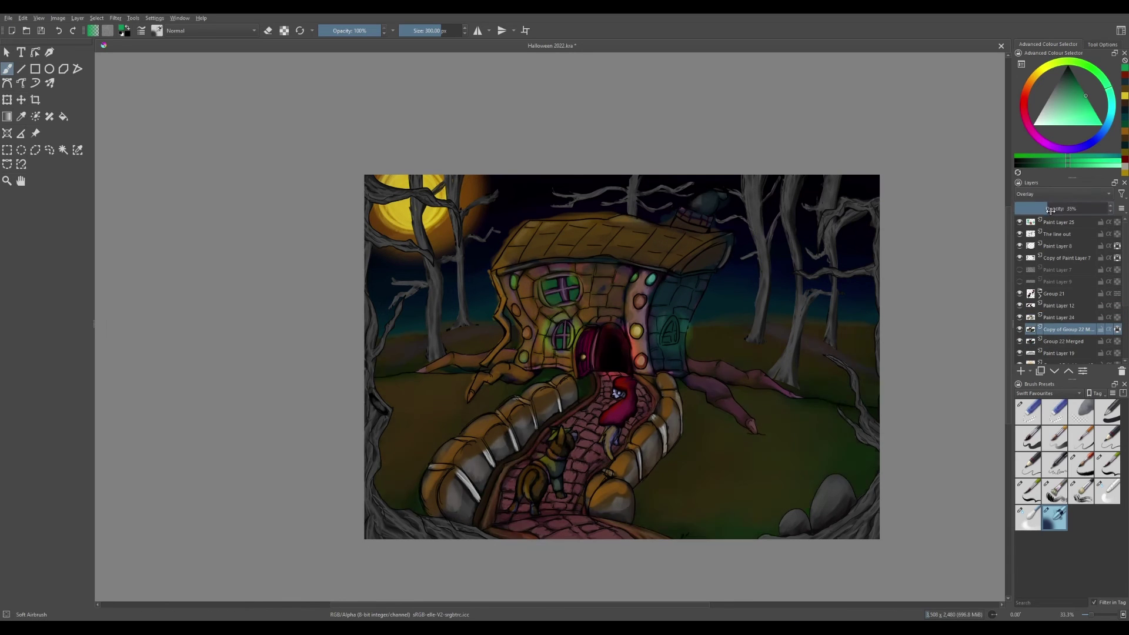
drag(1050, 210, 1090, 209)
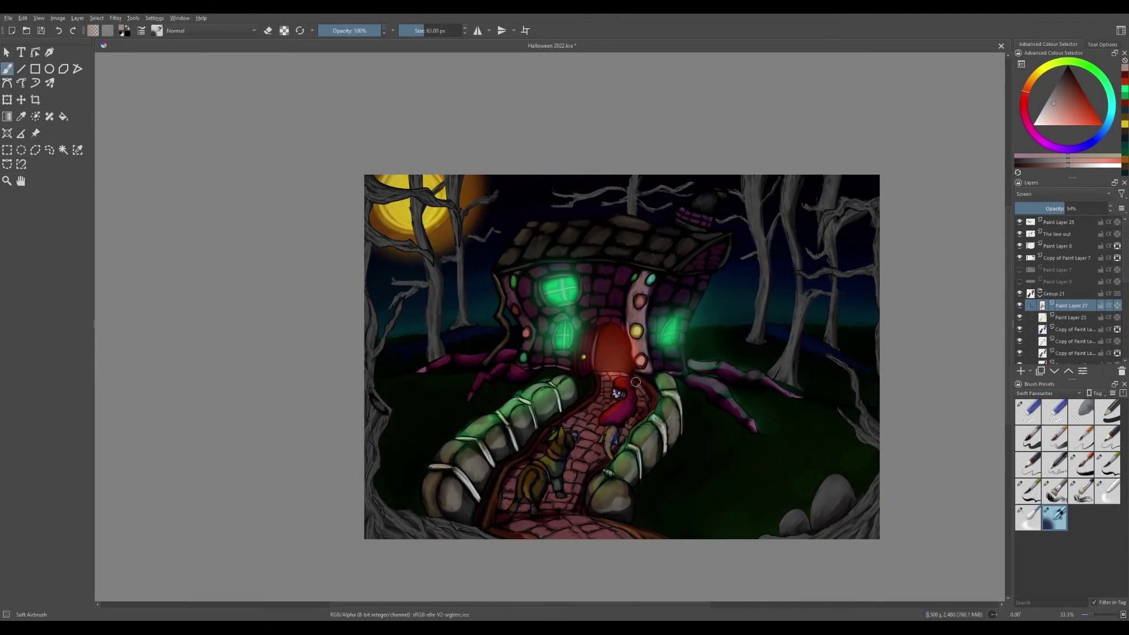
Set Paint Layer 26 to 47% opacity in Screen mode and refine the window glow with sampled green and black.
key(slash)
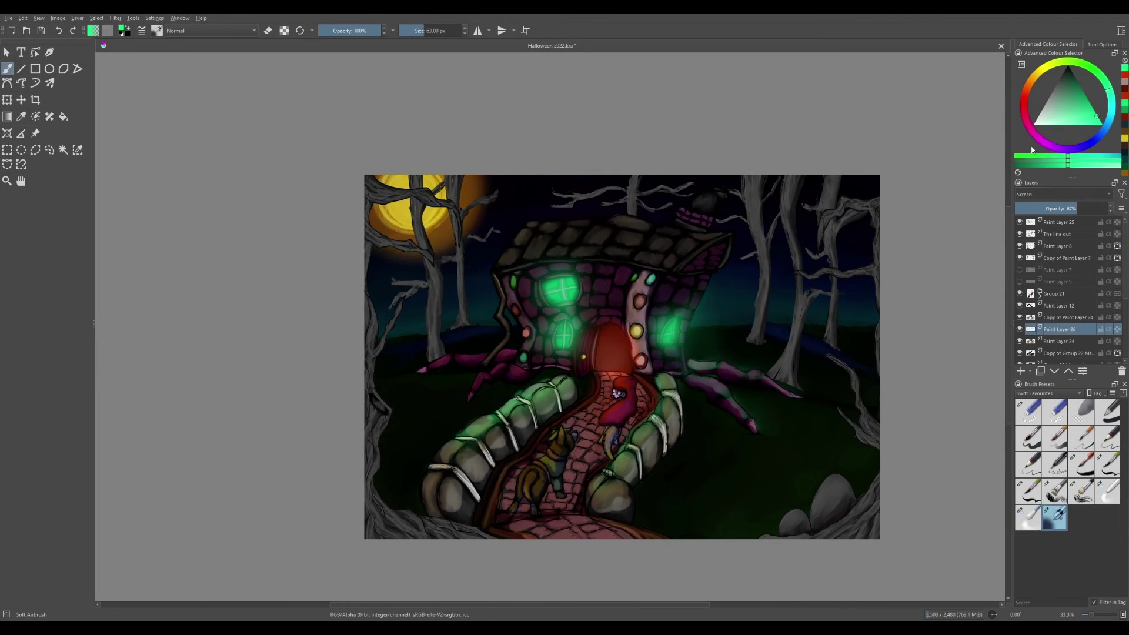
ctrl+click(577, 320)
drag(1075, 208, 1058, 208)
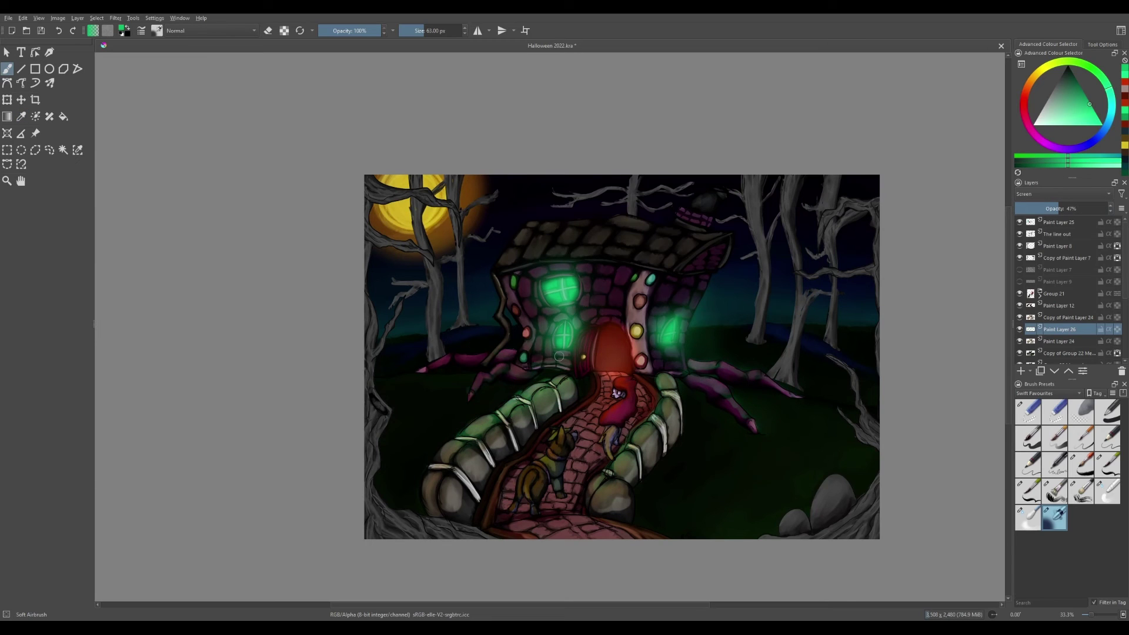
key(d)
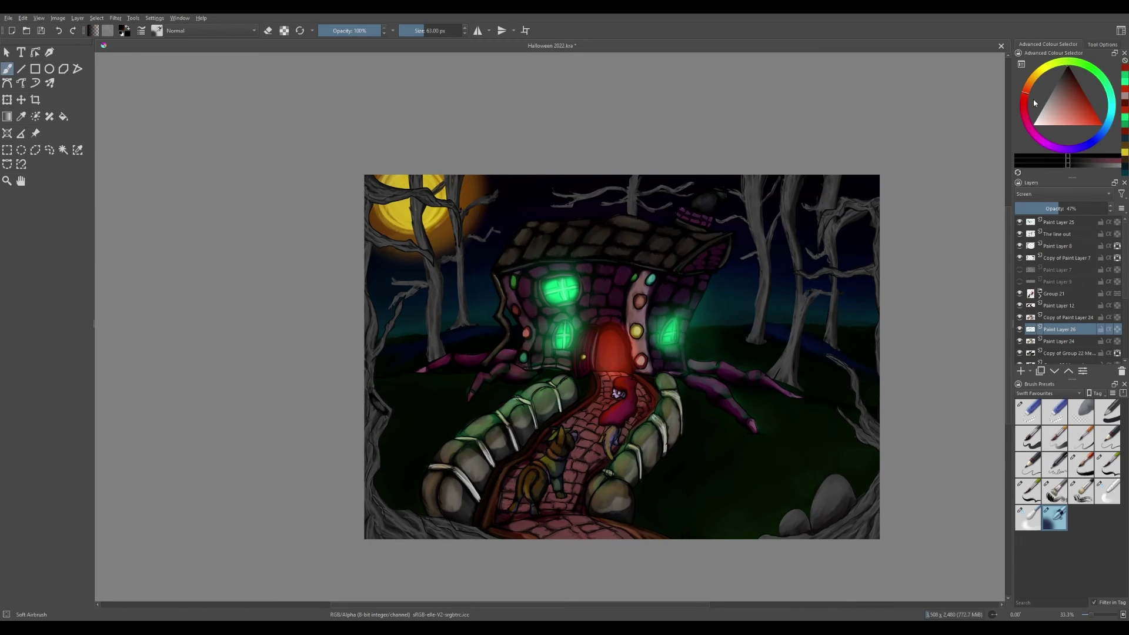
Duplicate Copy of Paint Layer 7, set the duplicate to Multiply and airbrush the background trees dark golden yellow.
click(1019, 246)
click(1020, 246)
click(1052, 259)
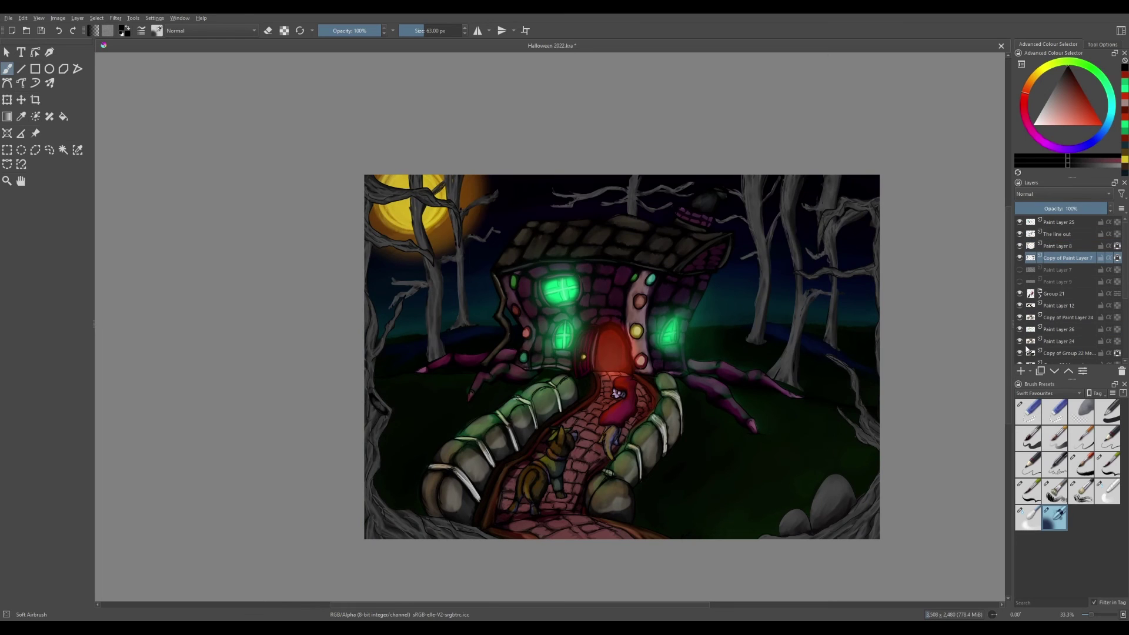
key(ctrl+j)
drag(776, 346, 594, 194)
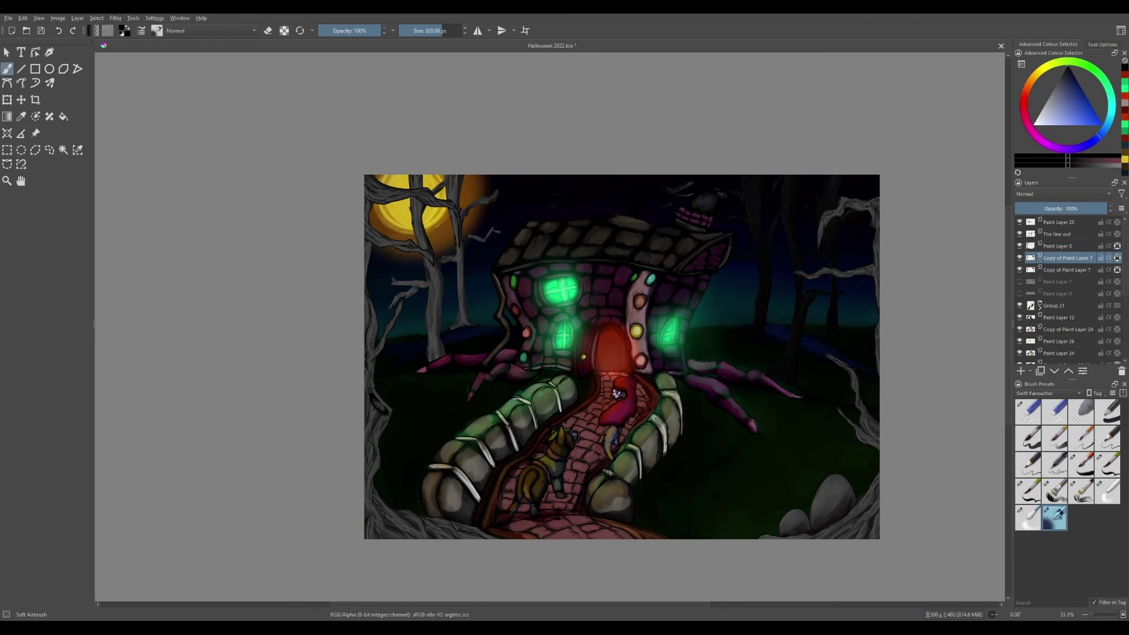
drag(446, 200, 435, 353)
click(1065, 114)
key(alt+shift+m)
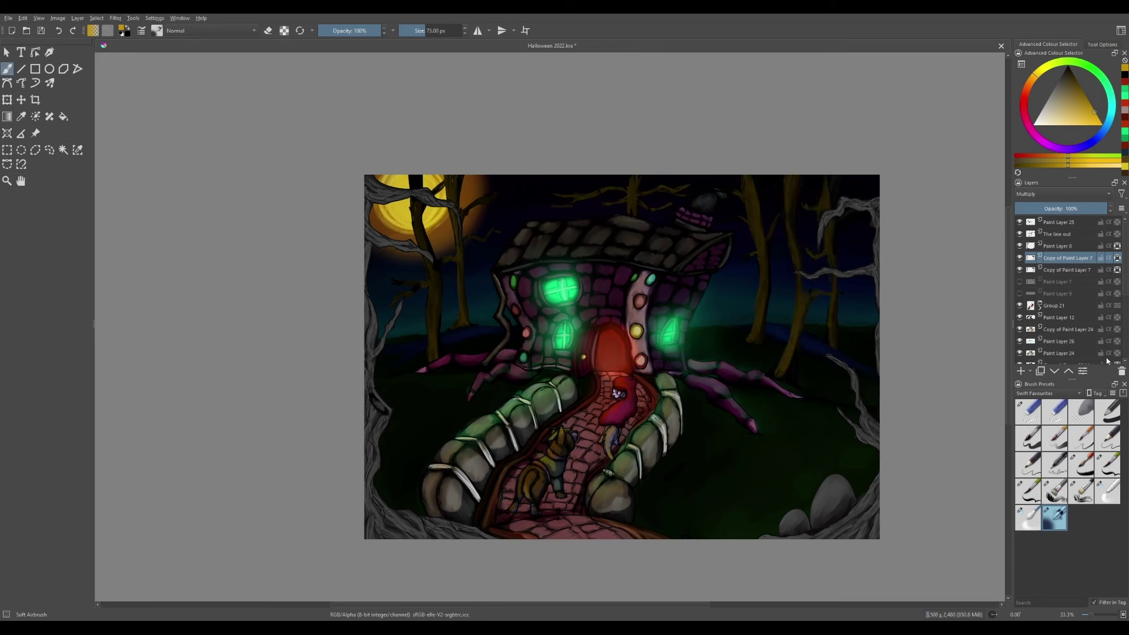
Darken the foreground trees and rocks with a Multiply copy of Paint Layer 8, enlarging the Soft Airbrush to 246 px.
click(1058, 246)
key(ctrl+j)
key(bracketright)
key(bracketright)
key(bracketright)
key(bracketright)
key(bracketright)
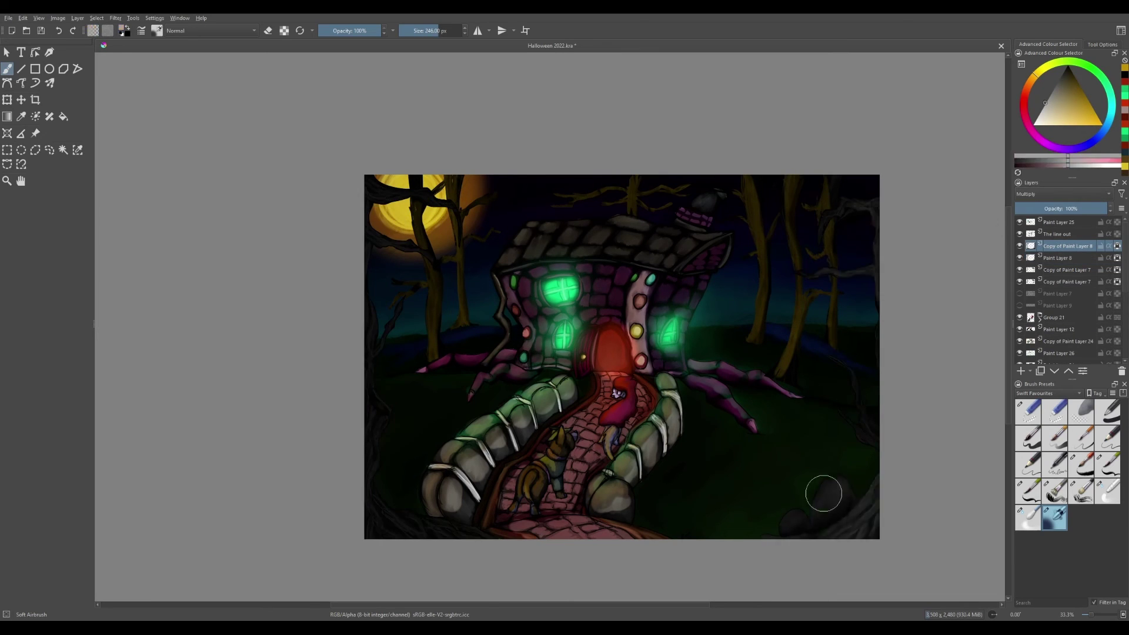
Recolour the foreground trees and rocks on Copy of Paint Layer 8 with the Soft Airbrush at 78 px, using sampled brown and dark blue.
click(1055, 269)
click(1019, 270)
click(1020, 269)
click(1058, 246)
mouse_move(389, 347)
mouse_down()
mouse_move(494, 529)
mouse_move(859, 443)
mouse_up()
click(1099, 139)
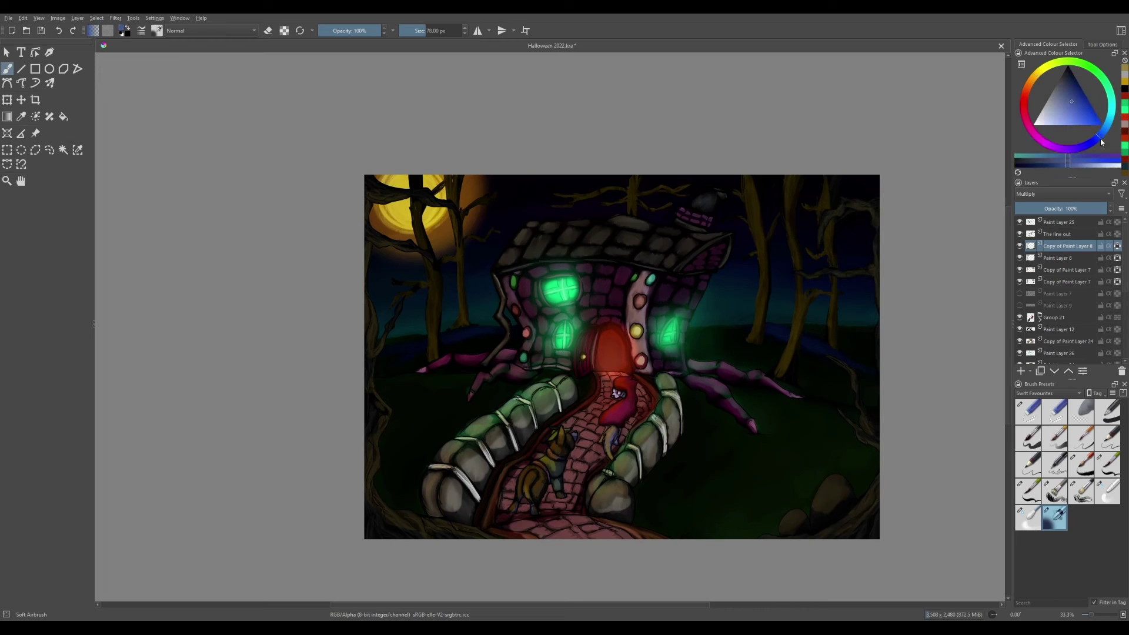
ctrl+click(838, 493)
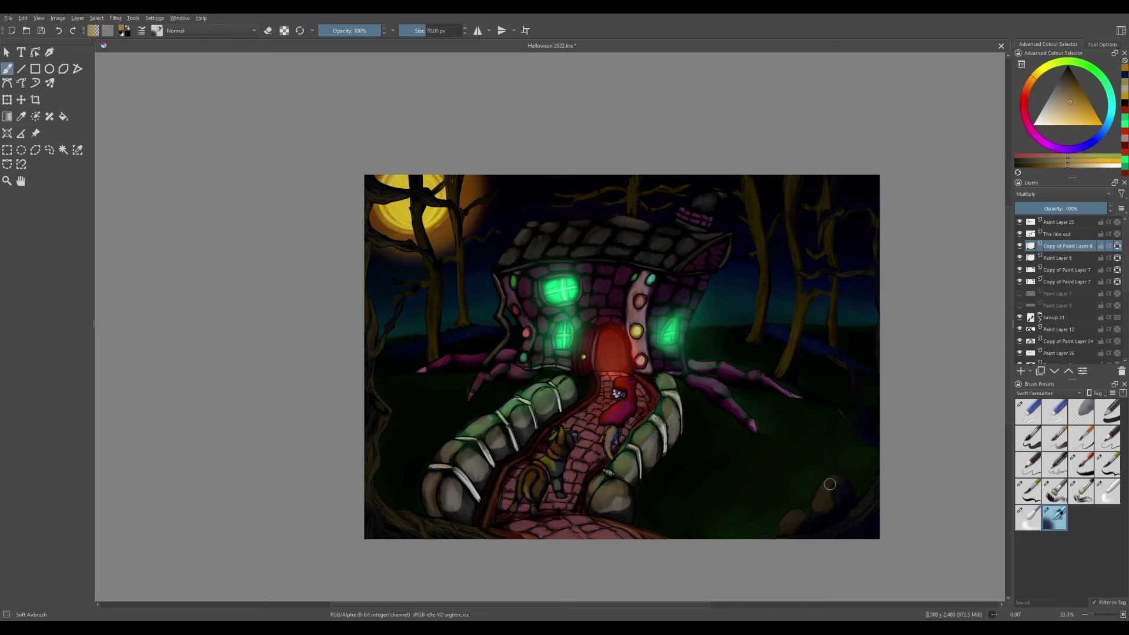
key(x)
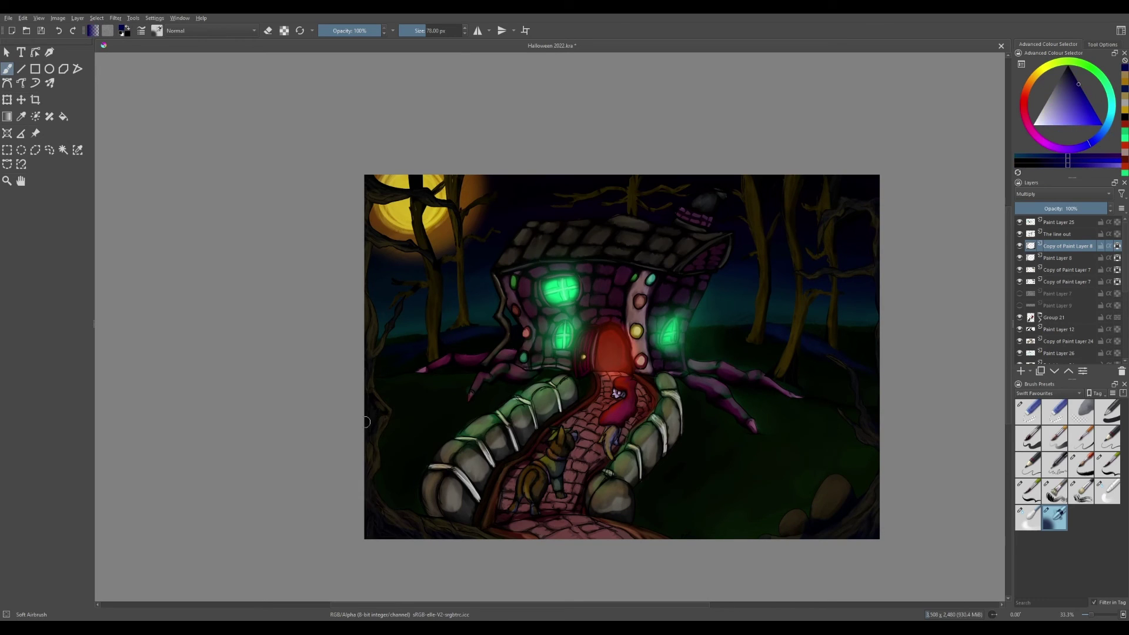
Airbrush dark blue shadows onto the background trees on Copy of Paint Layer 7, and sample a new colour from the trunks.
key(Page_Down)
key(Page_Down)
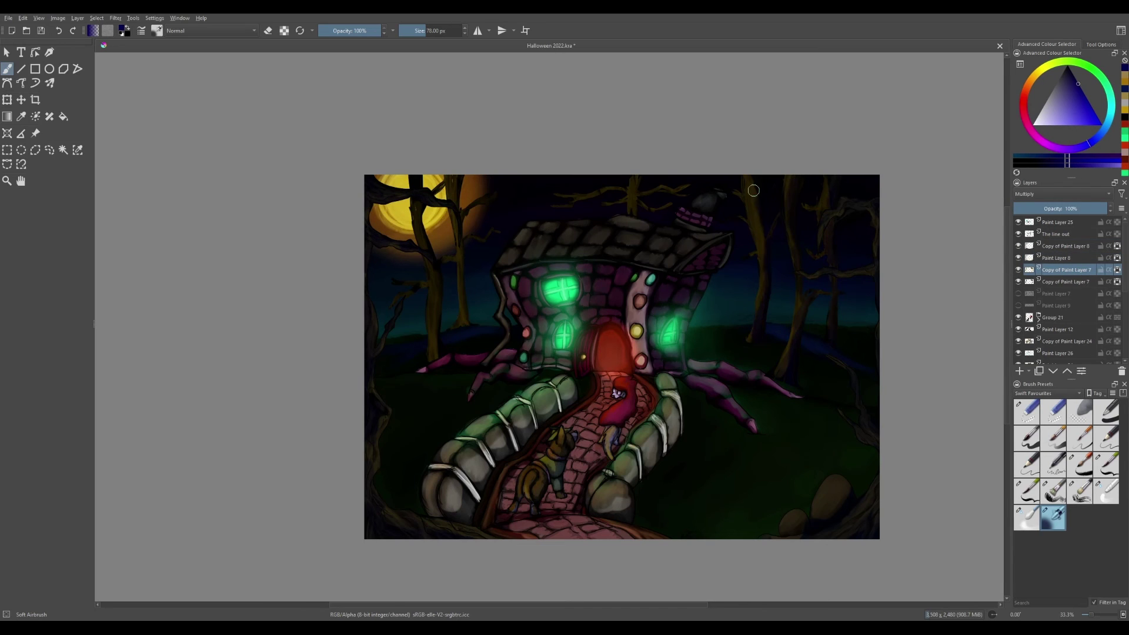
key(x)
ctrl+click(457, 273)
Add Paint Layer 28 in Overlay above Copy of Paint Layer 24 and airbrush yellow moonlight over the roof, house front, walls and path.
key(Page_Down)
key(Page_Down)
key(Page_Down)
key(Page_Down)
key(Page_Down)
key(Page_Down)
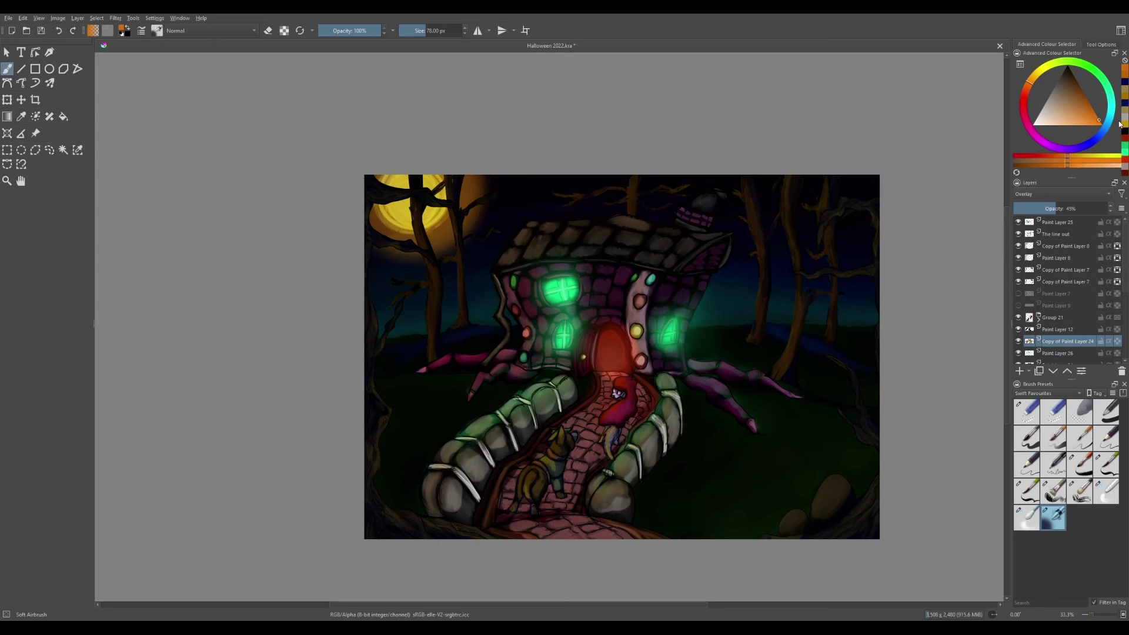
ctrl+click(515, 239)
click(1019, 371)
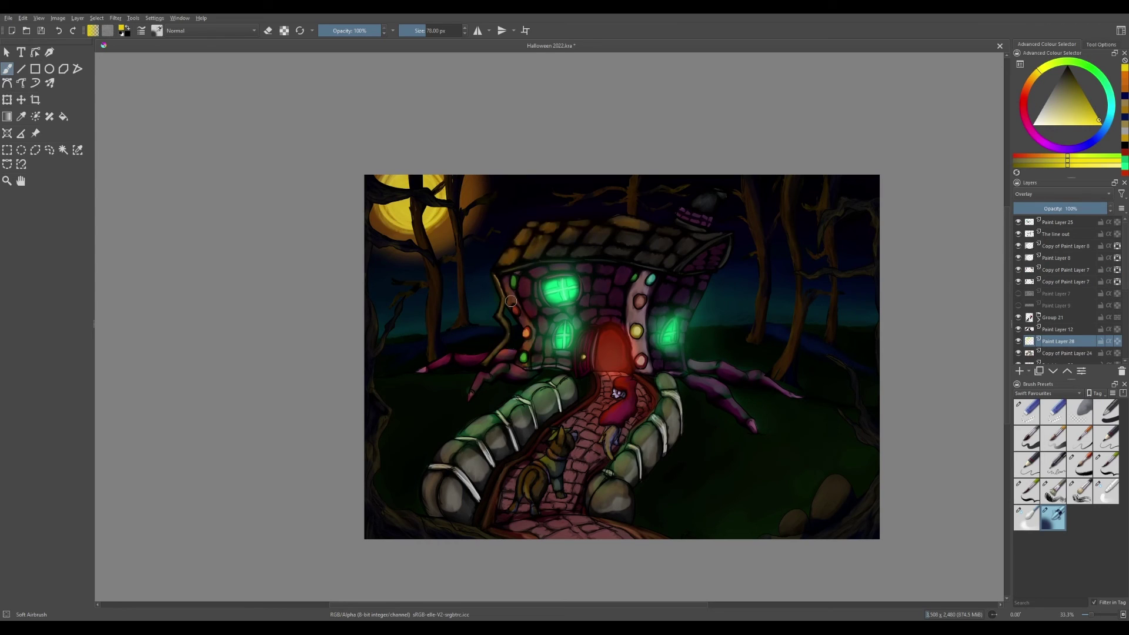
mouse_move(552, 388)
mouse_down()
mouse_move(509, 500)
mouse_move(611, 425)
mouse_up()
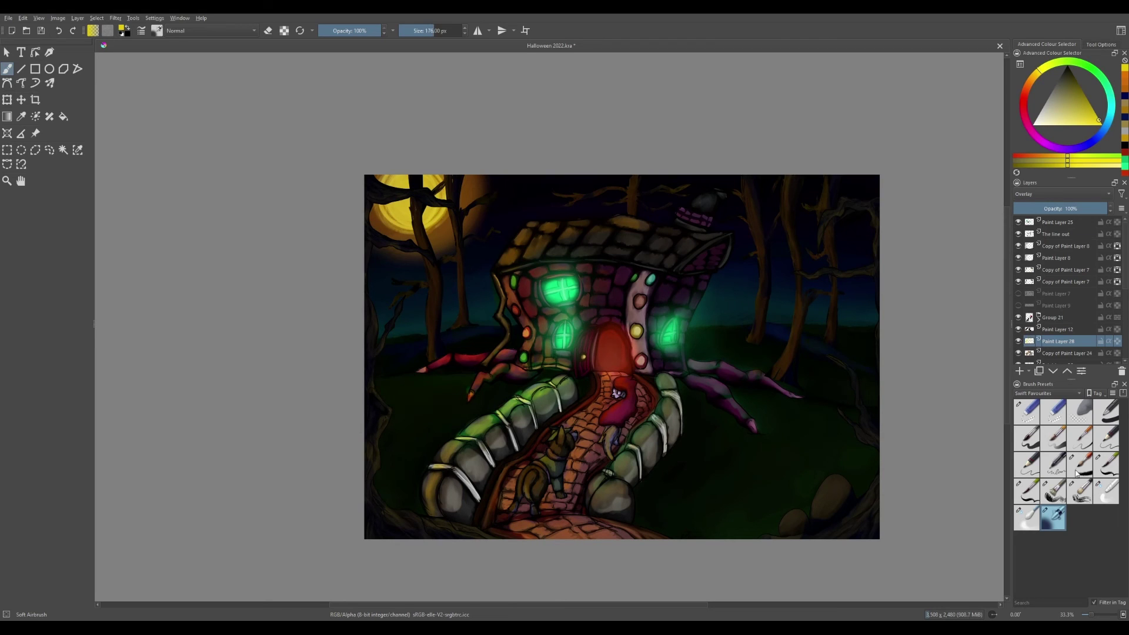
Add Paint Layer 29 and airbrush grey fog along the ground in the foreground, softening it with Blender Blur.
key(Insert)
mouse_move(547, 506)
mouse_down()
mouse_move(801, 496)
mouse_move(411, 517)
mouse_up()
key(/)
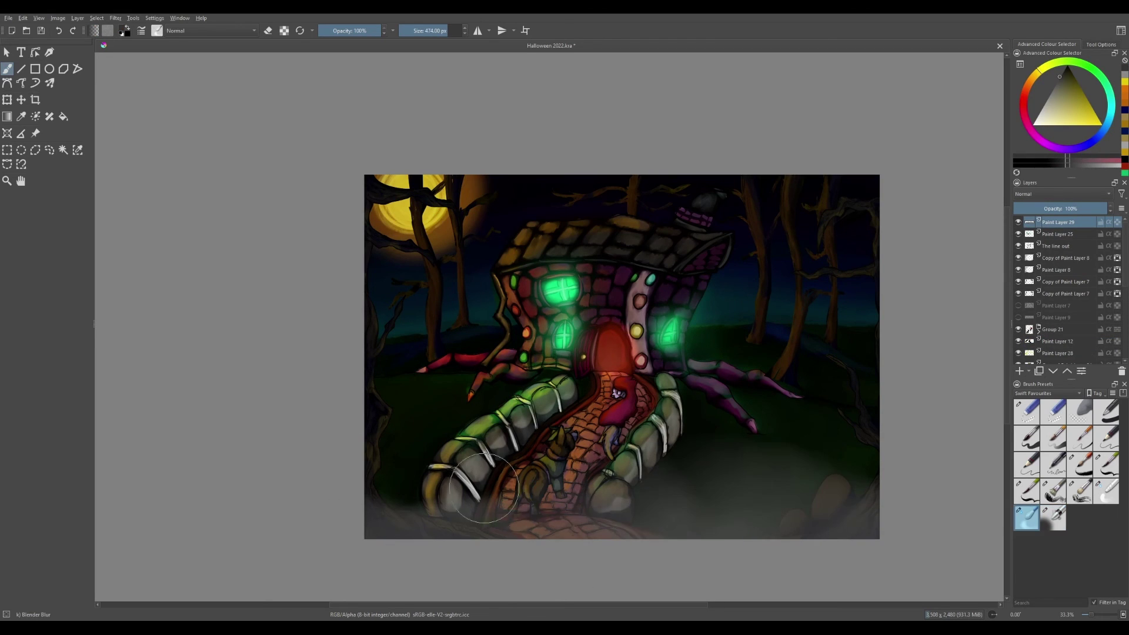
Return to the Soft Airbrush with a sampled dark yellow and hide The line out layer.
click(1064, 258)
key(/)
click(1052, 518)
ctrl+click(374, 200)
click(1018, 246)
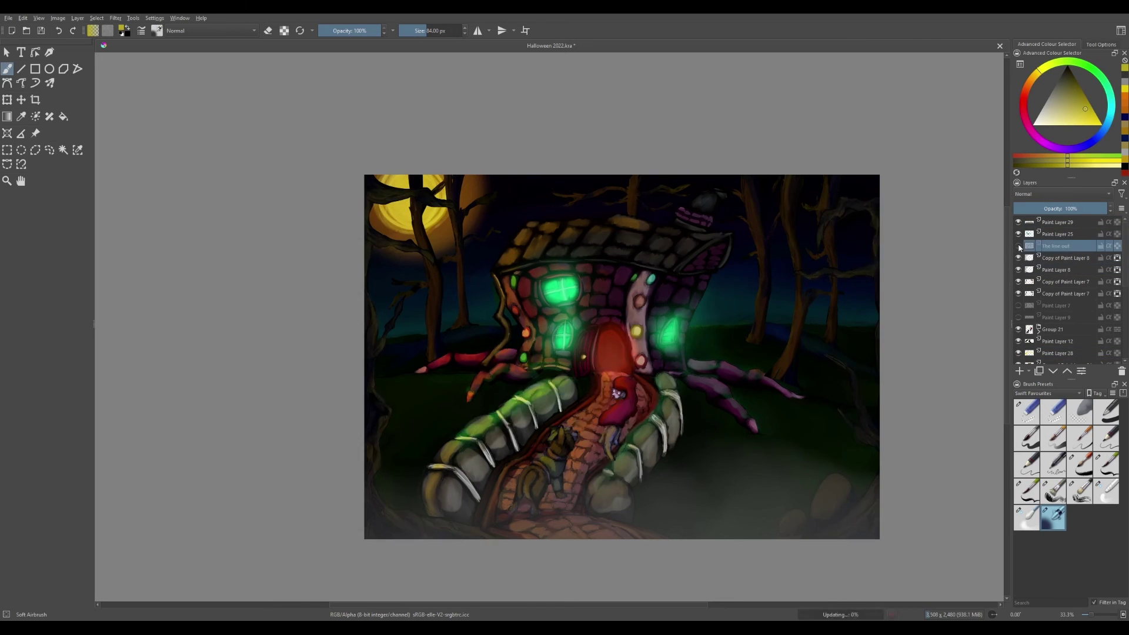
Paint olive-yellow strokes on the background trees on Copy of Paint Layer 7 with the Bristles-1 Details brush at 32 px.
click(1064, 282)
key(/)
drag(757, 340, 765, 242)
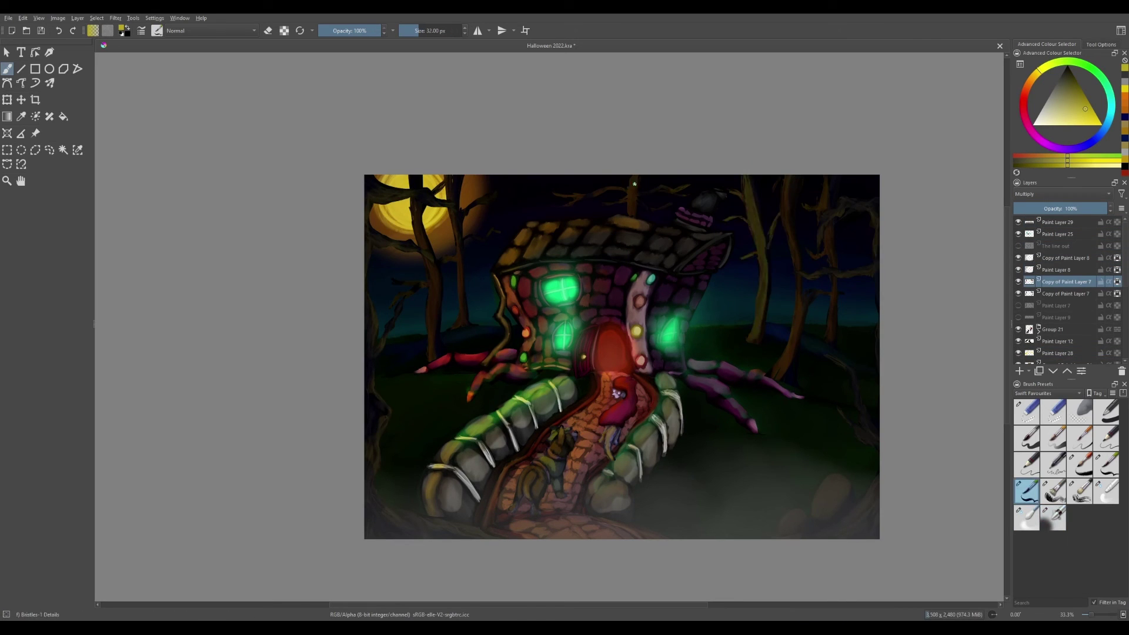
drag(785, 376, 796, 254)
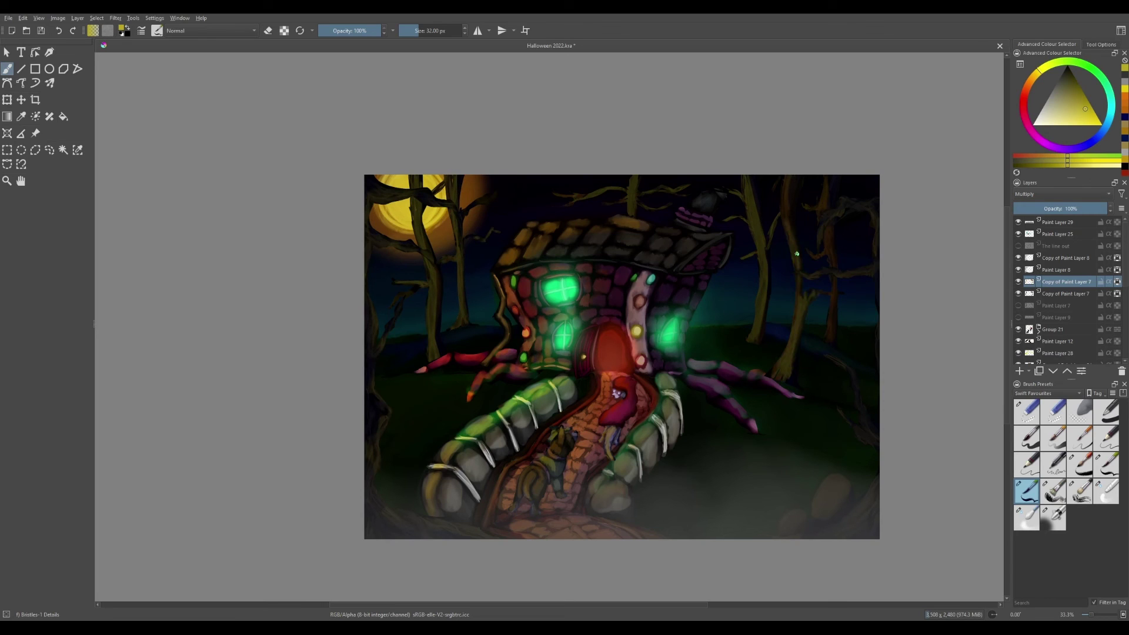
ctrl+click(426, 303)
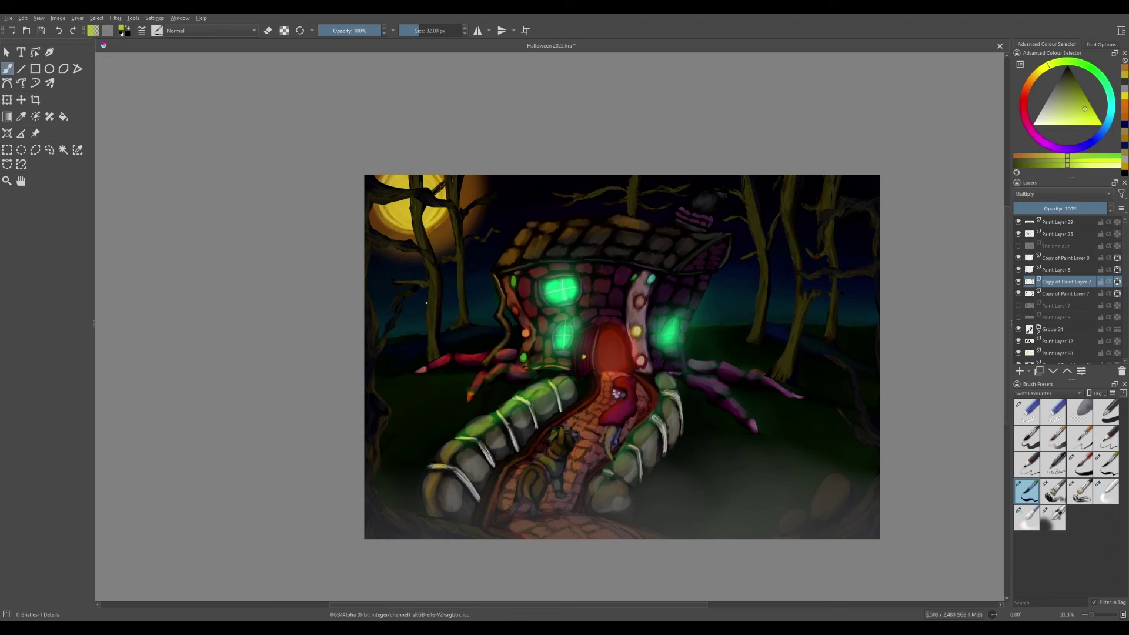
key(e)
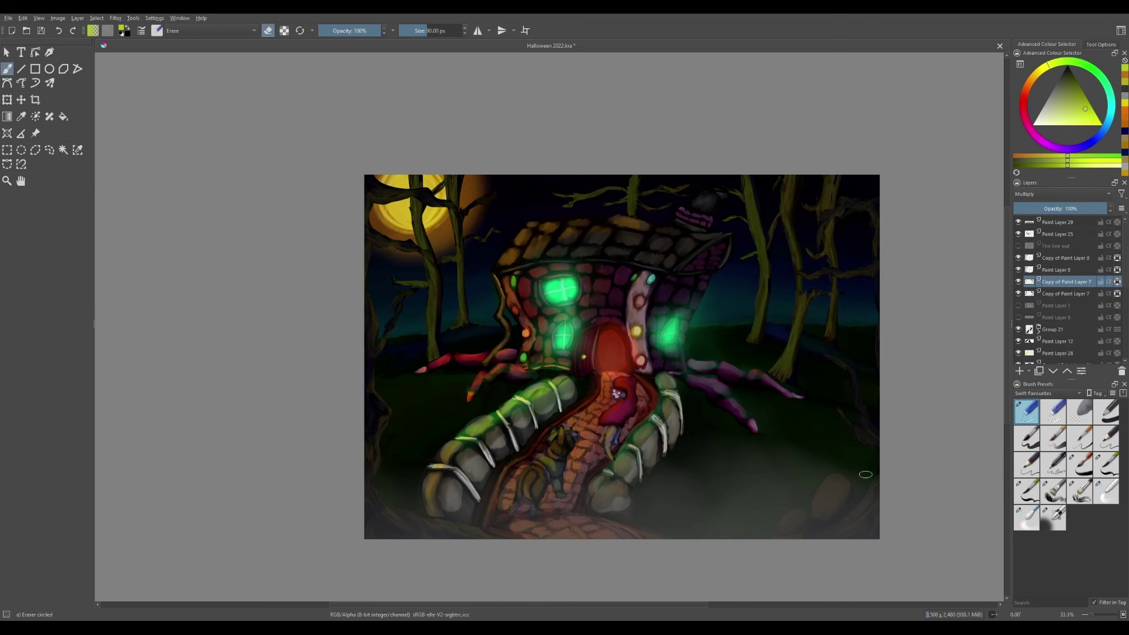
Add Paint Layer 30 in Overlay at 52% opacity and sample orange for the Soft Airbrush at 44 px.
key(k)
ctrl+click(784, 445)
click(1076, 208)
scroll(1095, 195, down, 3)
scroll(1095, 196, down, 2)
key(Insert)
ctrl+click(793, 280)
ctrl+click(796, 305)
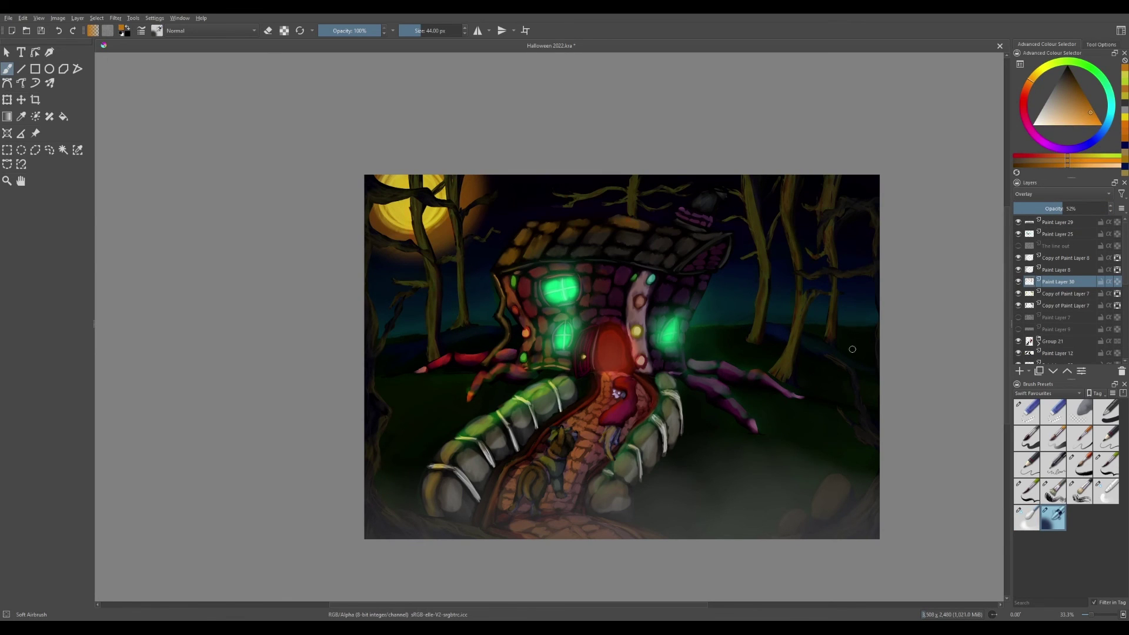
Show The line out layer again and set it to Overlay at 52% opacity.
key(Page_Down)
key(Page_Down)
key(Page_Down)
key(Page_Down)
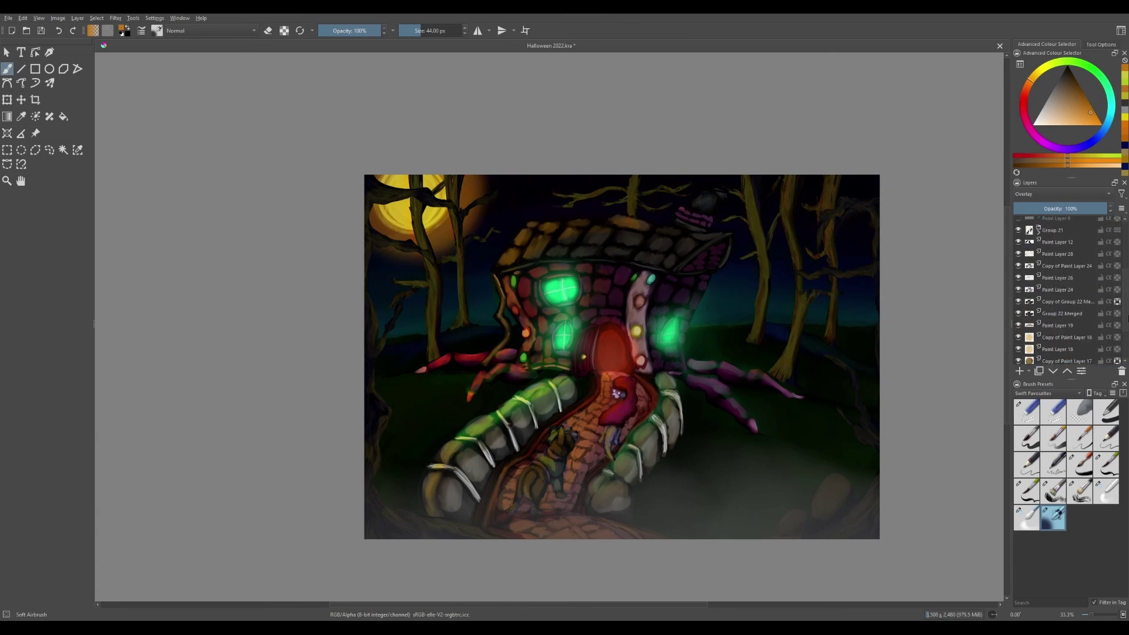
scroll(1069, 282, down, 4)
key(Page_Up)
key(Page_Up)
key(Page_Up)
key(Page_Up)
key(Page_Up)
key(Page_Up)
key(Page_Up)
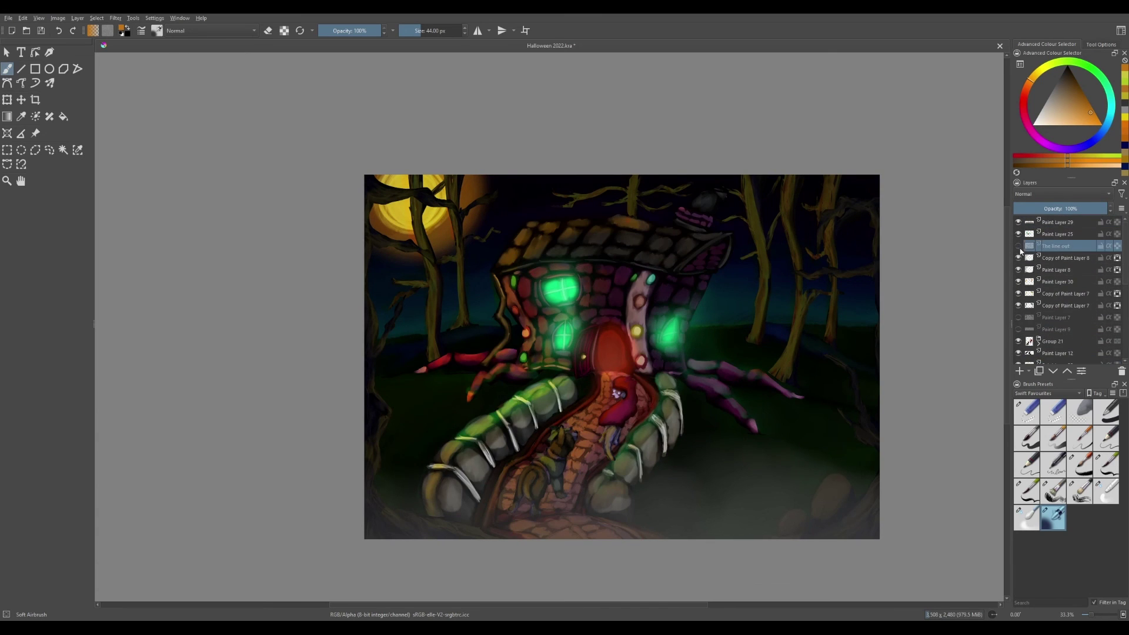
Enlarge the Soft Airbrush to 365 px and hide the Multiply Paint Layer 24.
ctrl+click(611, 423)
key(Page_Down)
key(Page_Down)
key(Page_Down)
key(Page_Down)
key(Page_Down)
key(Page_Down)
key(Page_Down)
key(Page_Down)
key(Page_Down)
key(Page_Down)
key(Page_Down)
key(Page_Down)
key(Page_Down)
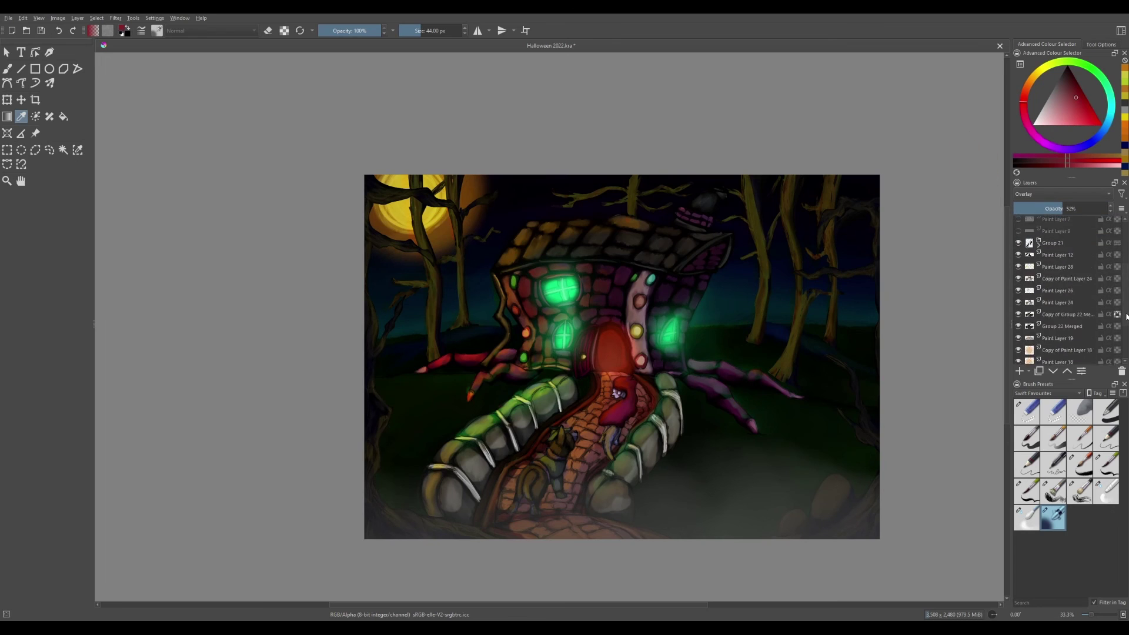
key(b)
click(1091, 106)
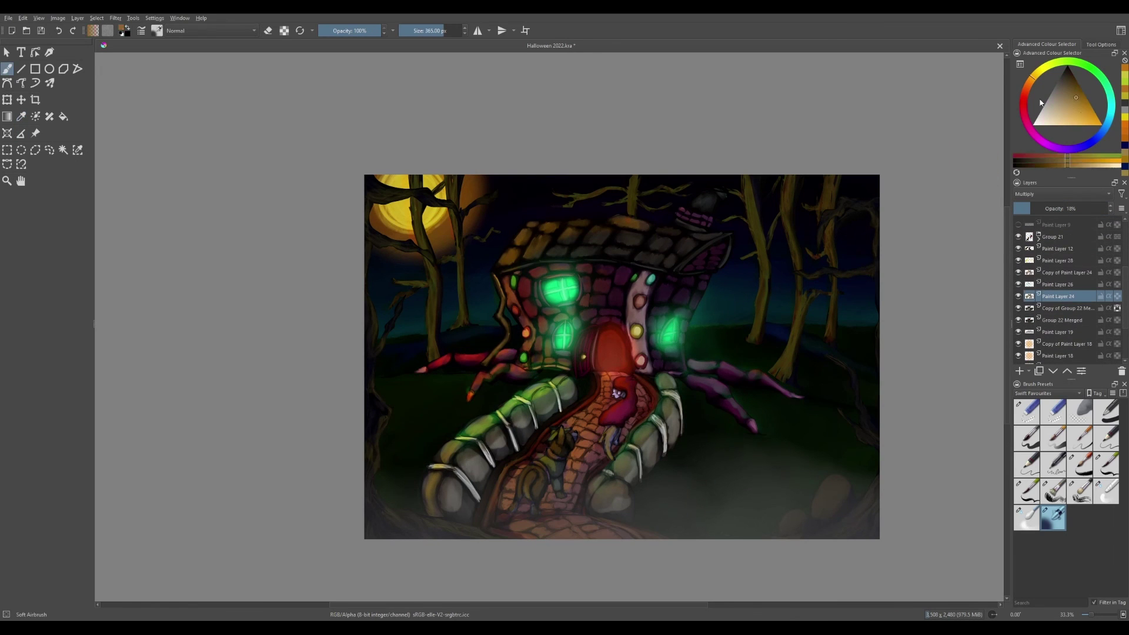
click(1018, 295)
Airbrush bright yellow light over the grass and the tips of the house's legs on Paint Layer 28.
key(Page_Up)
key(Page_Up)
key(Page_Up)
click(1110, 110)
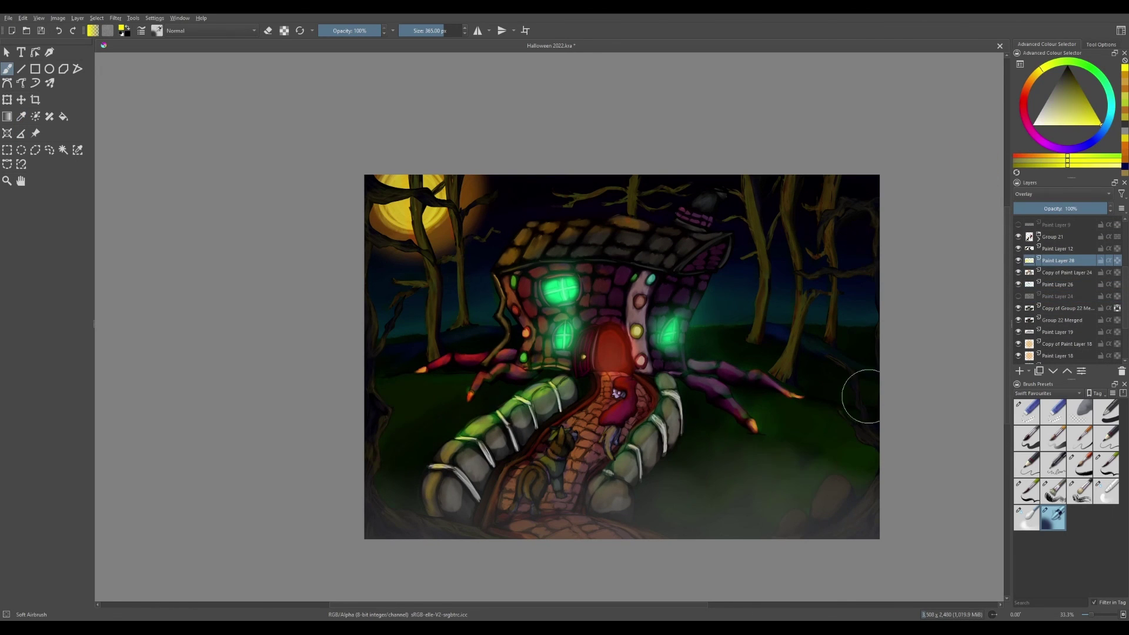
key(Page_Up)
key(Page_Up)
key(Page_Up)
key(Page_Up)
key(Page_Up)
key(Page_Up)
key(Page_Up)
key(Page_Up)
key(Page_Up)
key(Page_Up)
key(Page_Down)
key(Page_Down)
key(Page_Down)
key(Page_Down)
key(Page_Down)
key(Page_Down)
key(Page_Down)
key(Page_Down)
key(Page_Down)
key(Page_Down)
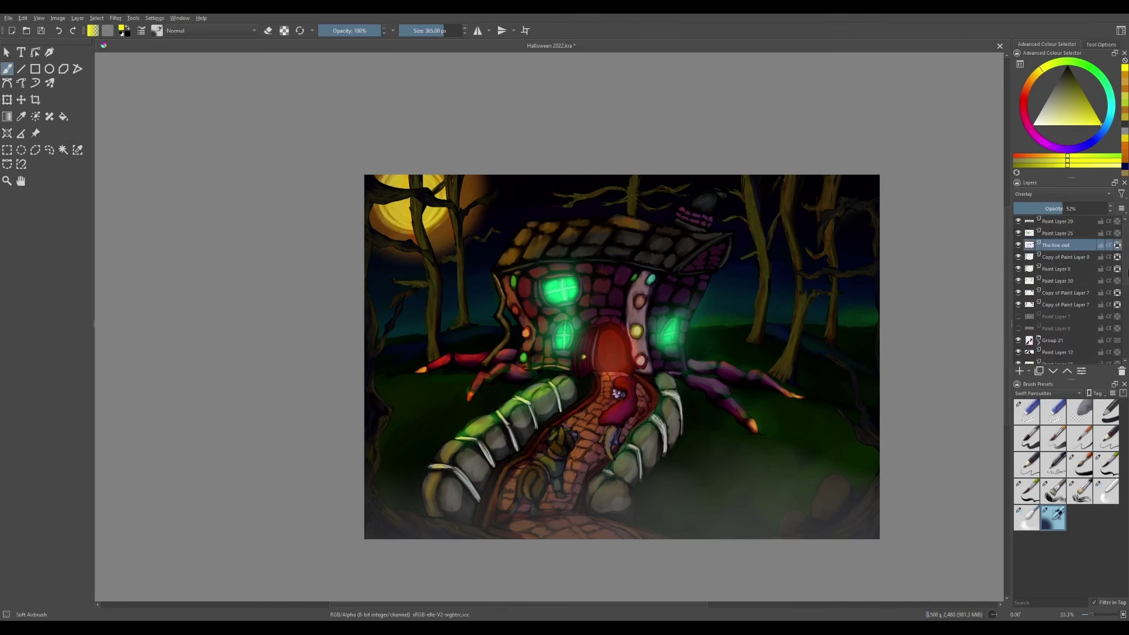
Erase excess yellow light around the foreground rocks on Paint Layer 28 with the circular eraser at 300 px.
click(1026, 412)
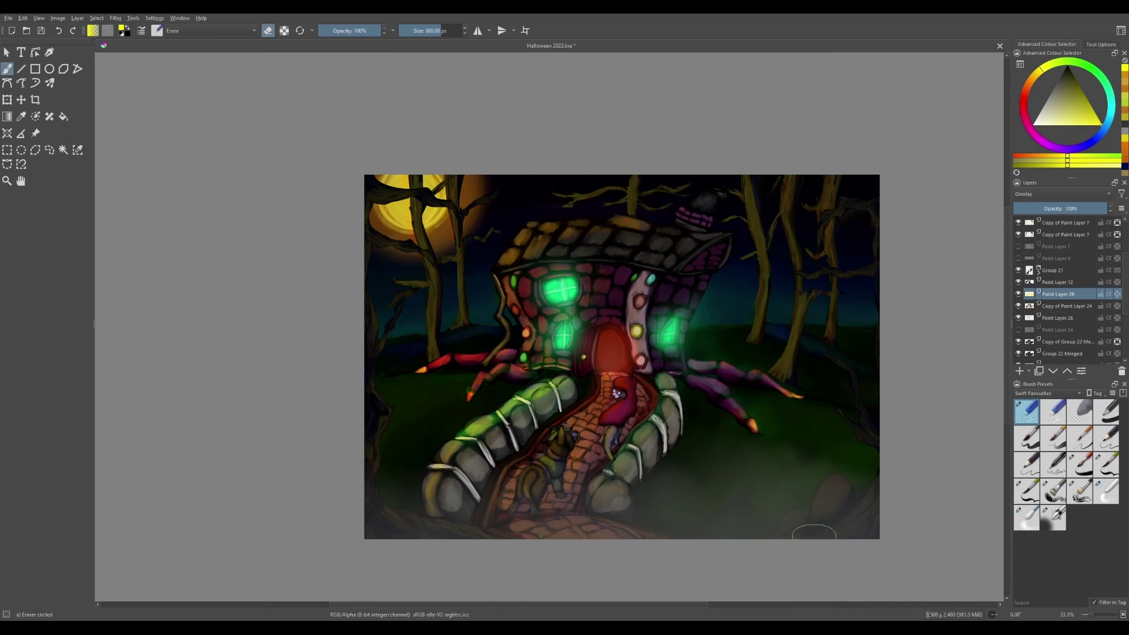
key(Page_Up)
key(Page_Up)
key(Page_Up)
key(Page_Up)
key(Page_Up)
key(Page_Up)
key(Page_Up)
key(Page_Up)
key(Page_Up)
key(Page_Up)
key(Page_Up)
key(Page_Up)
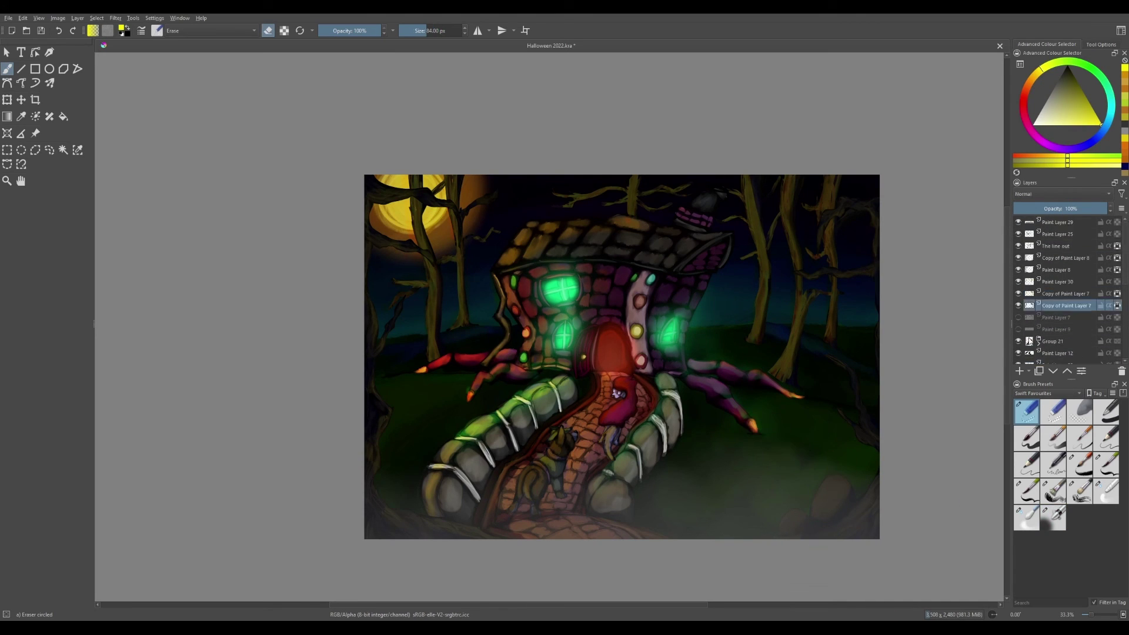
Add Paint Layer 31 and paint green grass tufts around the tips of the house's legs, softening them with Blender Blur at 20 px.
key(/)
key(/)
key(/)
key(/)
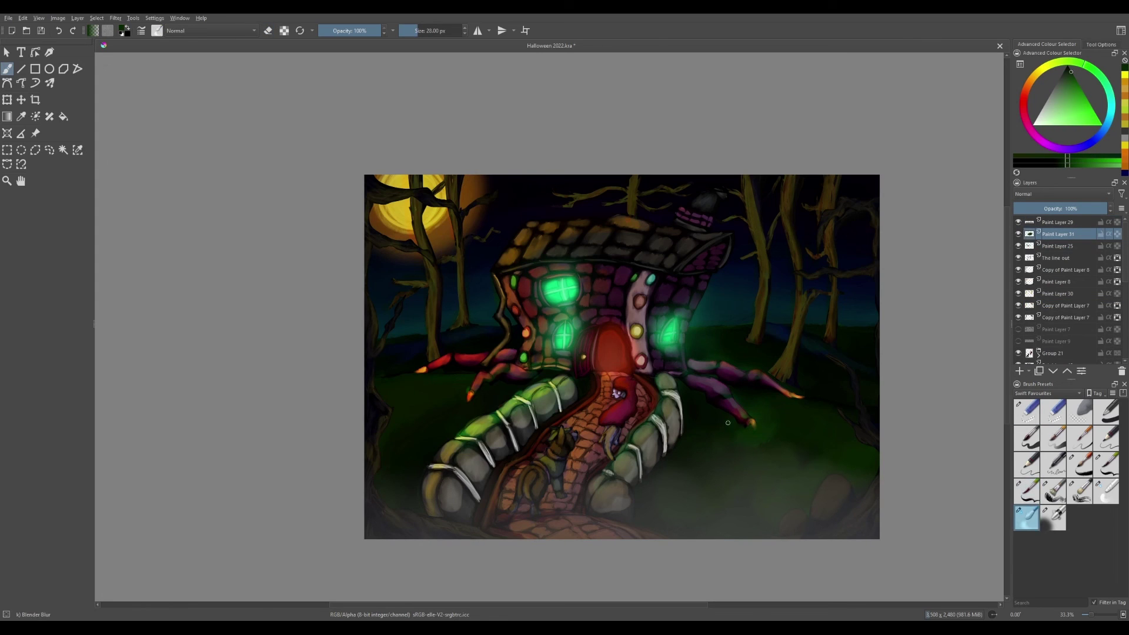
key(/)
key(/)
key(/)
drag(399, 376, 426, 366)
drag(456, 406, 473, 393)
key(/)
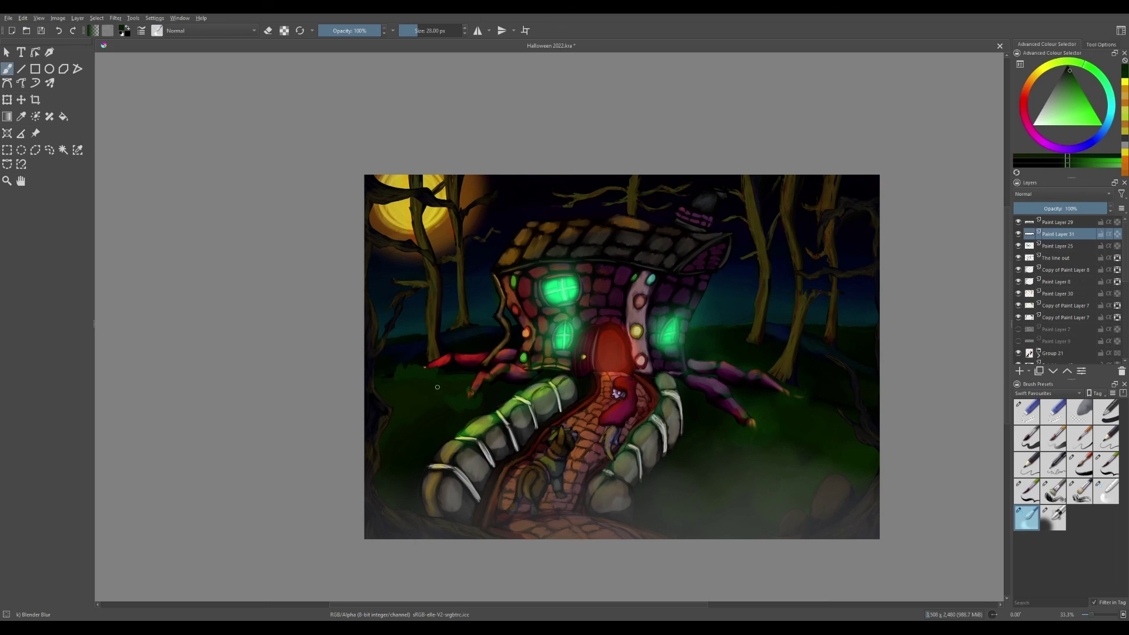
key(/)
key(/)
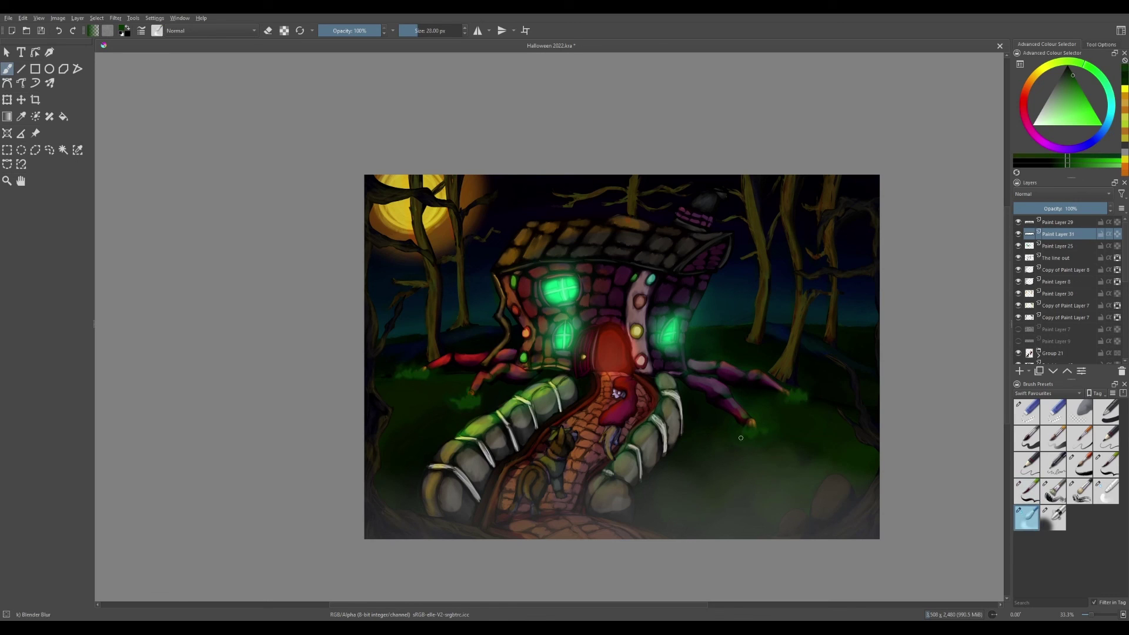
Leave Paint Layers 28 and 7 visible and airbrush yellow highlights on the background trees on Paint Layer 32.
scroll(1015, 301, down, 3)
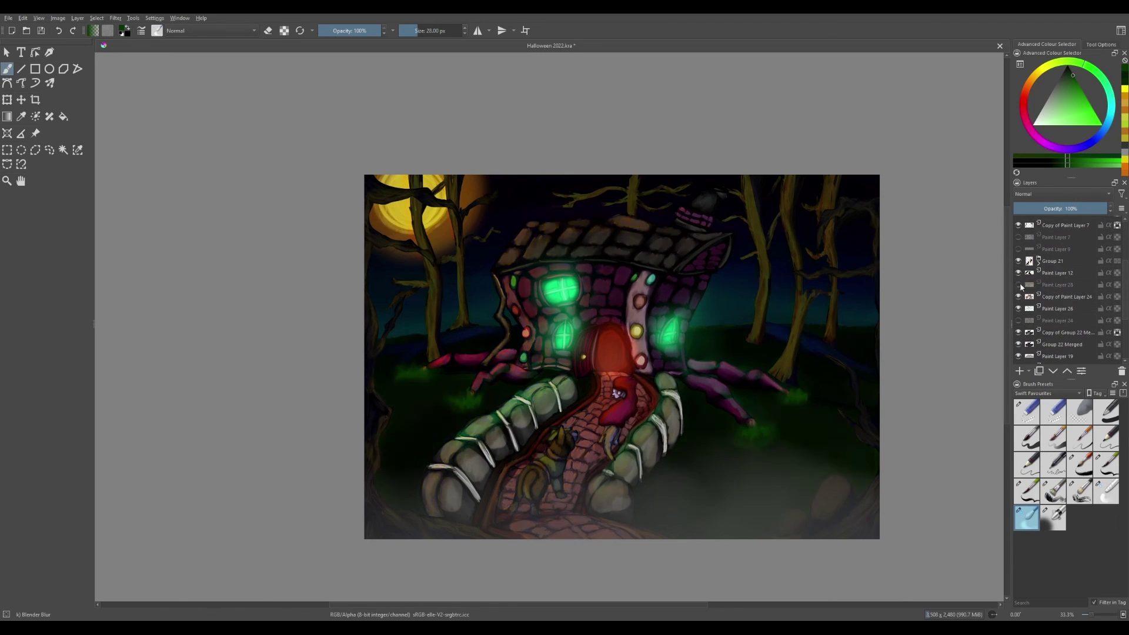
scroll(1015, 300, up, 2)
click(1020, 299)
click(1021, 286)
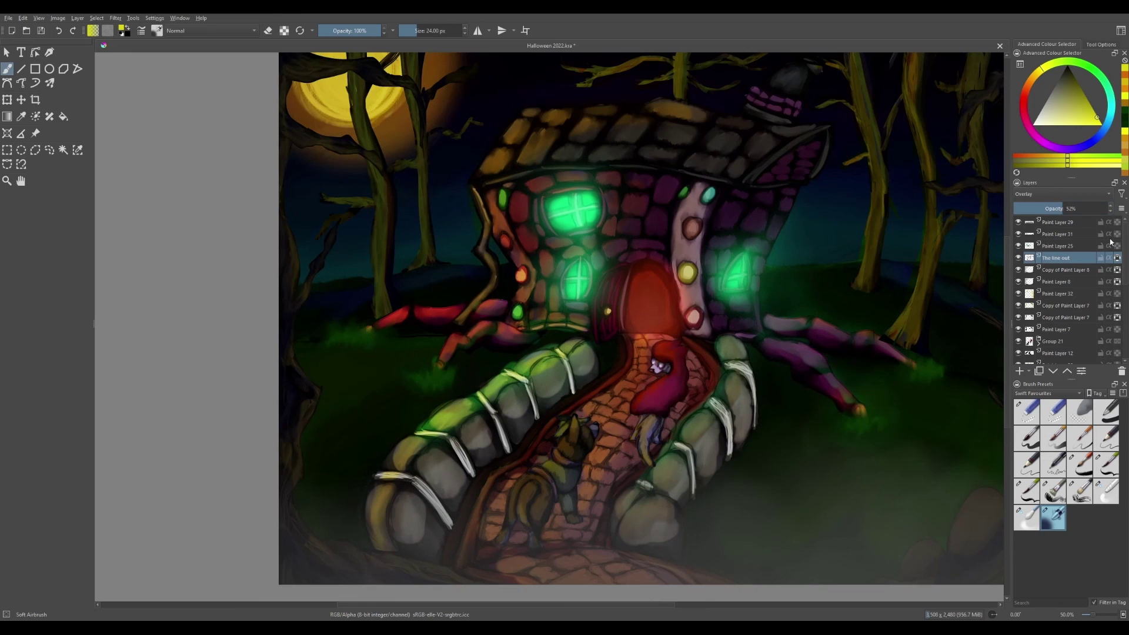
Add Paint Layer 33 and paint a glowing green orb on each side of the house, erasing and softening their edges.
key(Insert)
drag(803, 250, 776, 282)
mouse_move(464, 223)
mouse_down()
mouse_move(509, 289)
mouse_move(463, 238)
mouse_move(481, 242)
mouse_move(475, 251)
mouse_move(502, 263)
mouse_up()
key(e)
key(.)
key(/)
Paint yellow eyes and mouths on the two green orbs.
mouse_move(764, 279)
mouse_down()
mouse_move(797, 252)
mouse_move(800, 278)
mouse_up()
key(period)
click(1058, 434)
drag(459, 253, 471, 248)
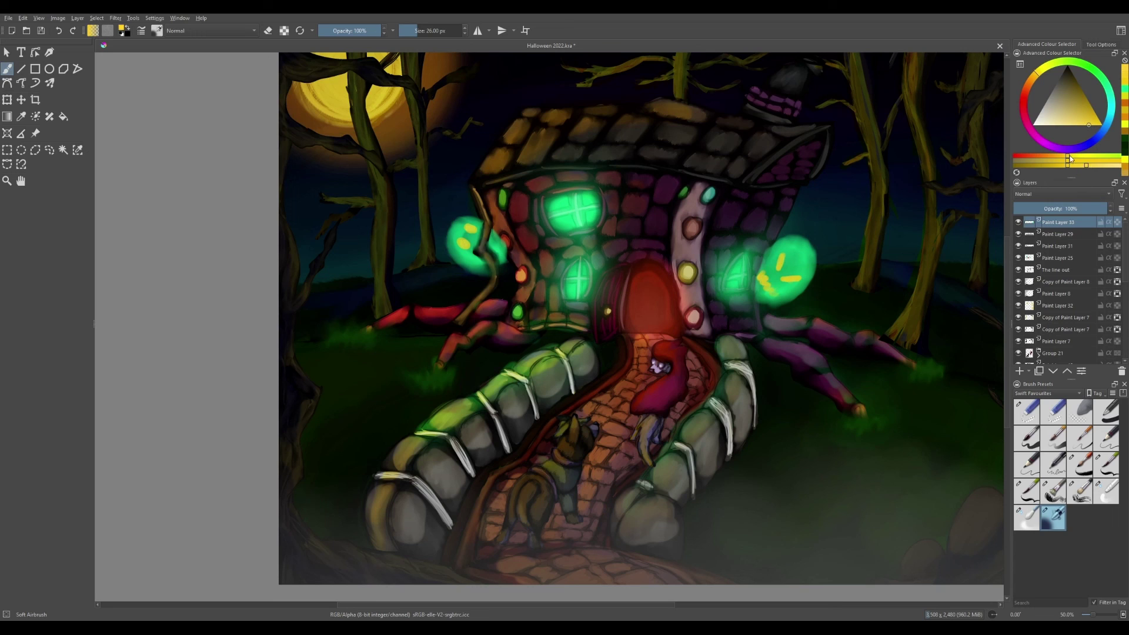
Duplicate Paint Layer 33, set the copy to Overlay and tint the orbs with an enlarged airbrush in light blue and sampled green.
key(ctrl+j)
key(alt+shift+o)
click(1058, 87)
key(bracketright)
key(bracketright)
key(bracketright)
key(bracketright)
key(bracketright)
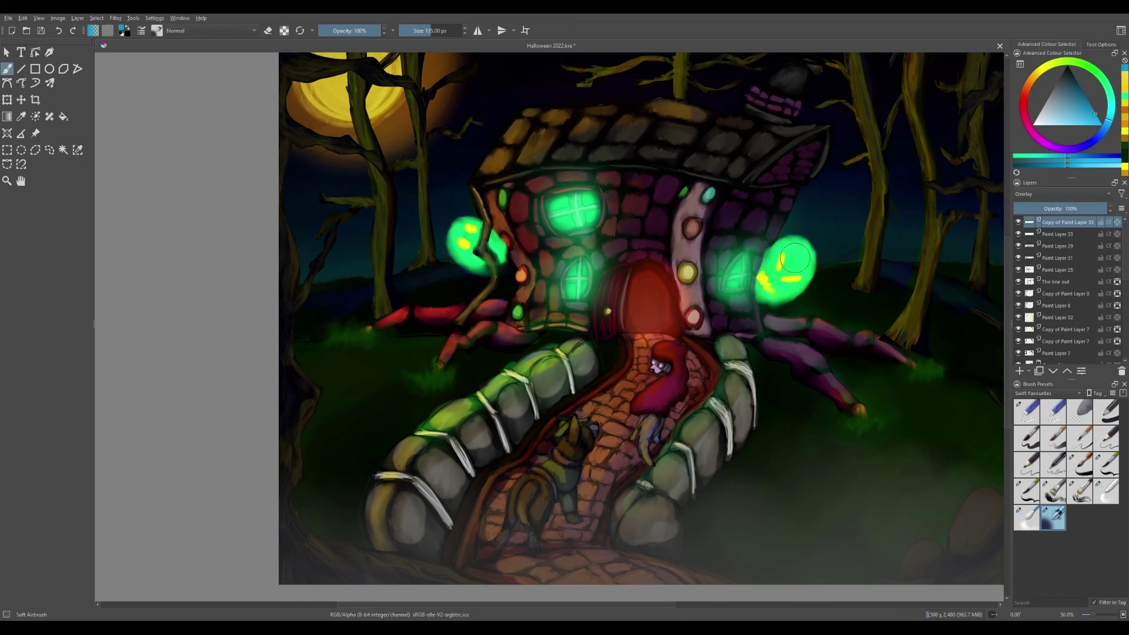
ctrl+click(782, 267)
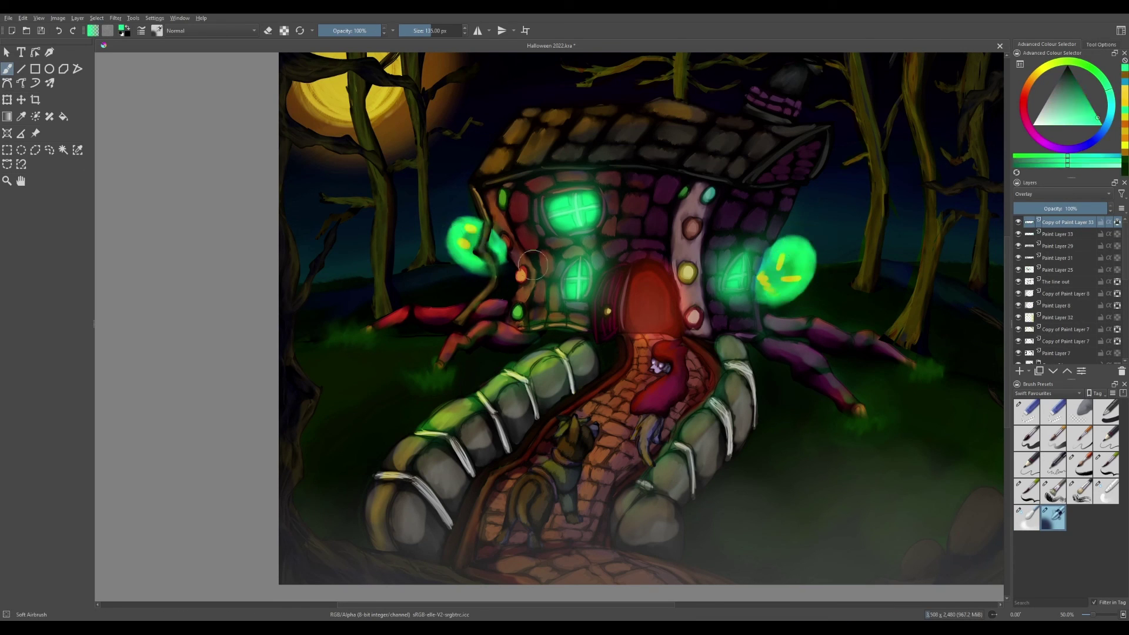
Rework the orbs' facial features in a sampled dark yellow with the Bristles paint brush at 10 px.
click(1106, 465)
click(1059, 234)
ctrl+click(476, 272)
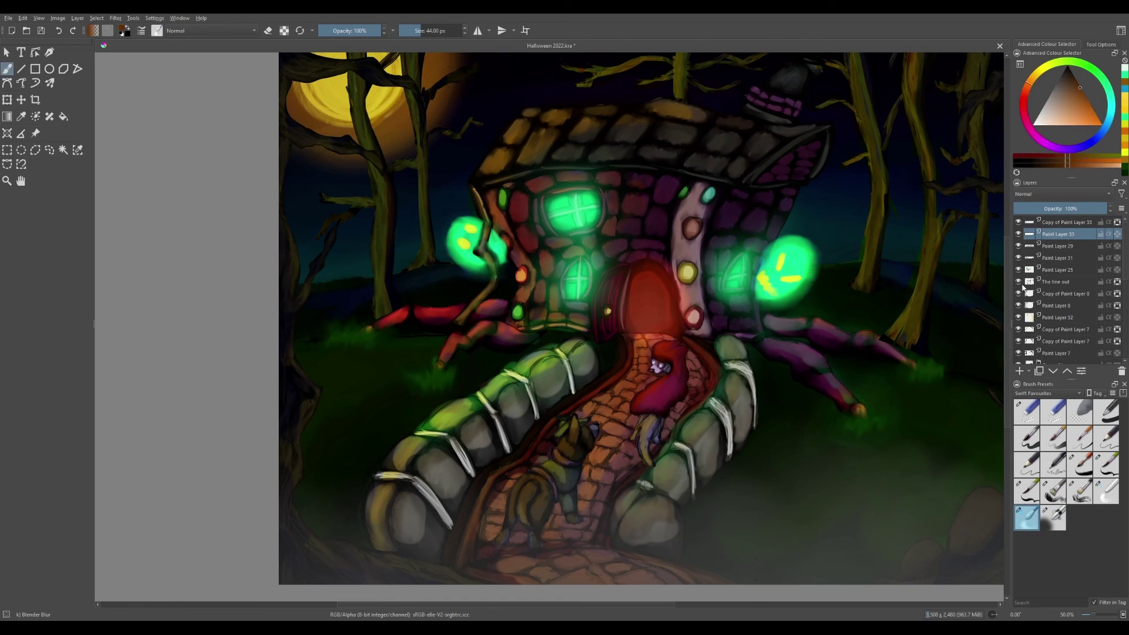
click(1019, 234)
click(1019, 234)
ctrl+click(778, 258)
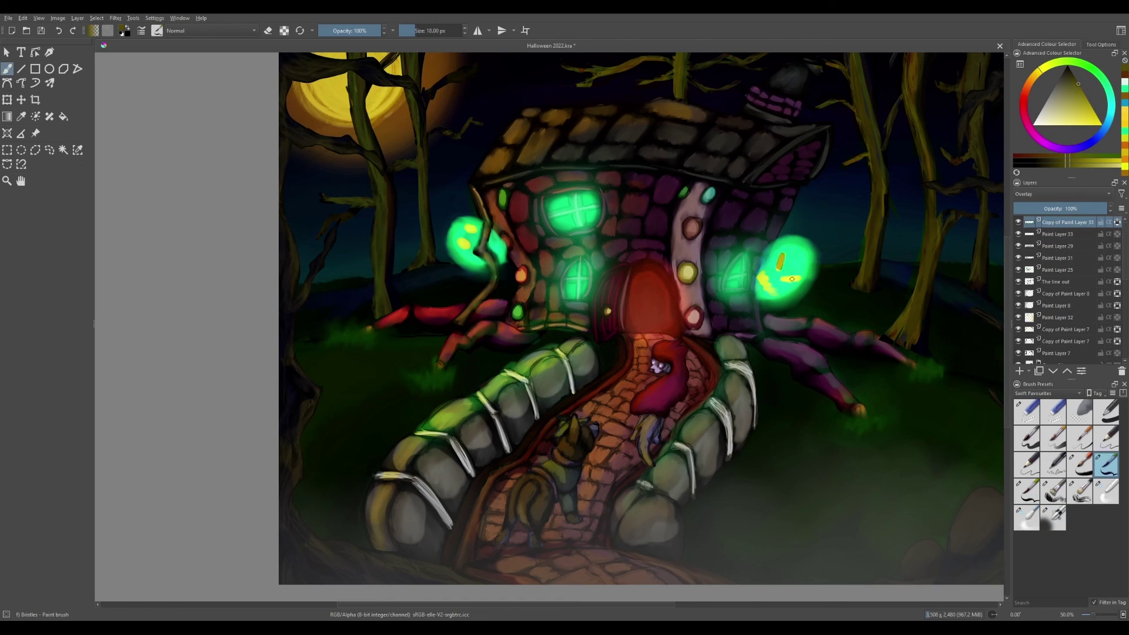
Switch Copy of Paint Layer 33 to Screen mode and airbrush a brighter glow over both orbs.
click(1064, 222)
click(1061, 194)
click(1052, 235)
click(1053, 517)
ctrl+click(454, 224)
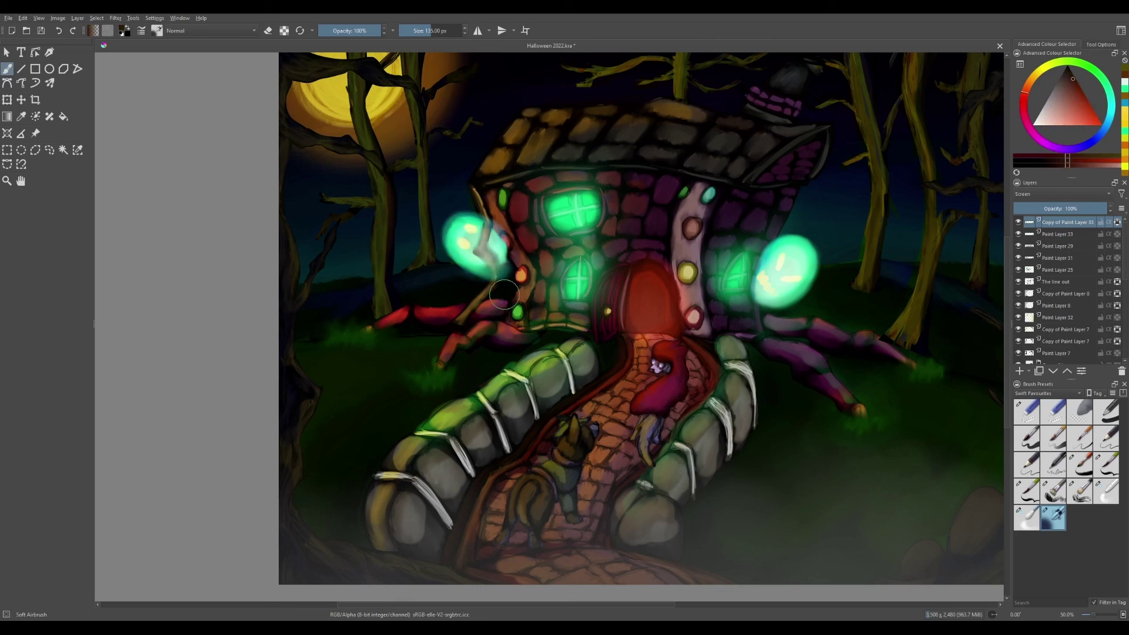
Add Paint Layer 34 in Overlay and paint the face of the orb beside the house's far window white with the Bristles paint brush.
key(Insert)
click(1105, 465)
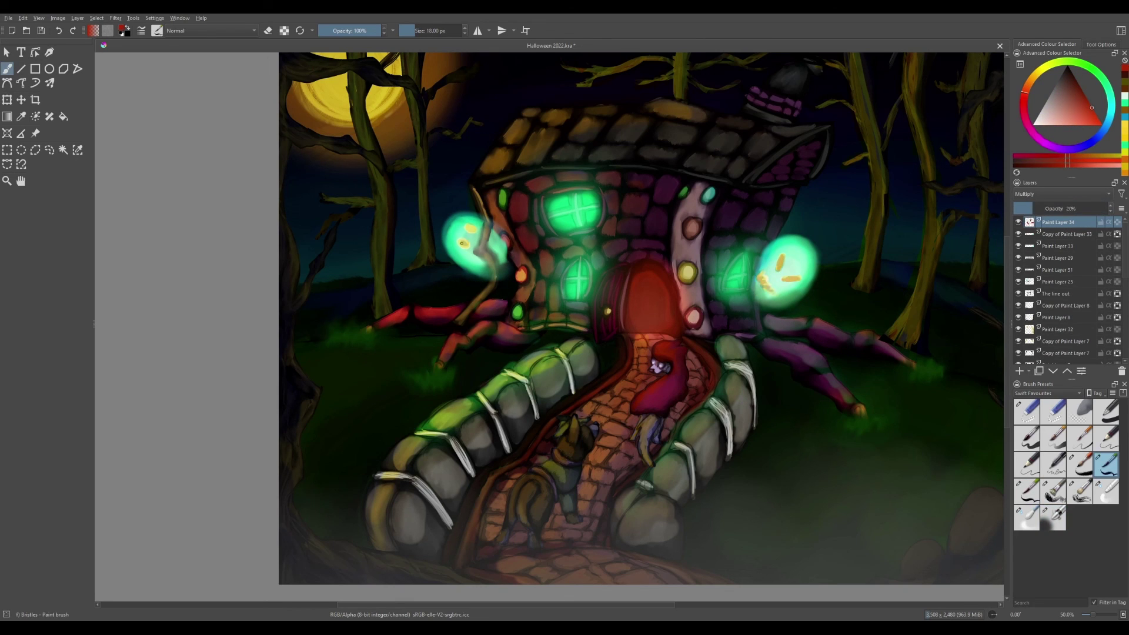
key(alt+shift+o)
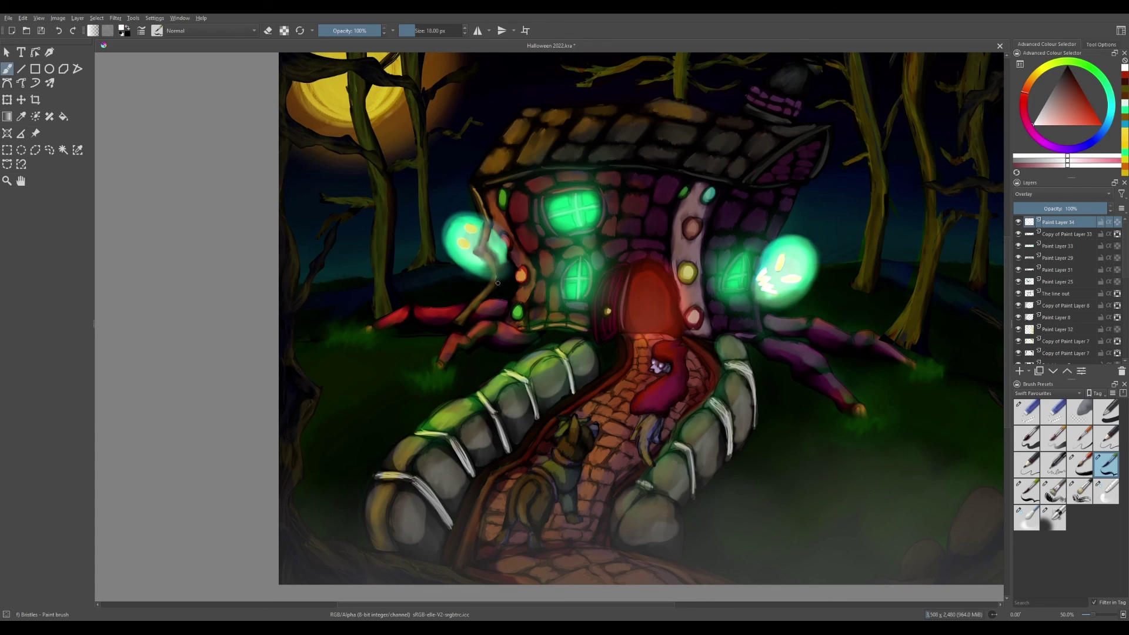
Add Paint Layer 35 in Overlay and dab green onto the orb beside the house's far window with the Bristles paint brush.
key(Insert)
click(1116, 109)
drag(802, 251, 803, 241)
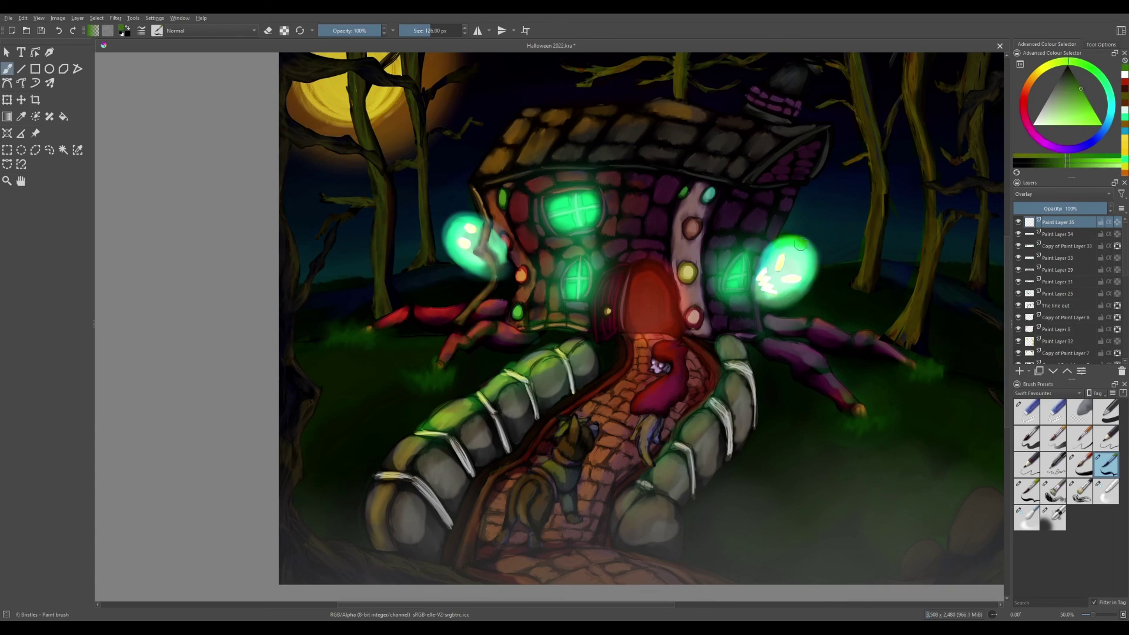
key(slash)
Compare the orbs with and without Copy of Paint Layer 33, and set Paint Layer 35's opacity to 46%.
key(Page_Down)
key(Page_Down)
key(Page_Down)
key(Page_Down)
key(Page_Down)
key(Page_Down)
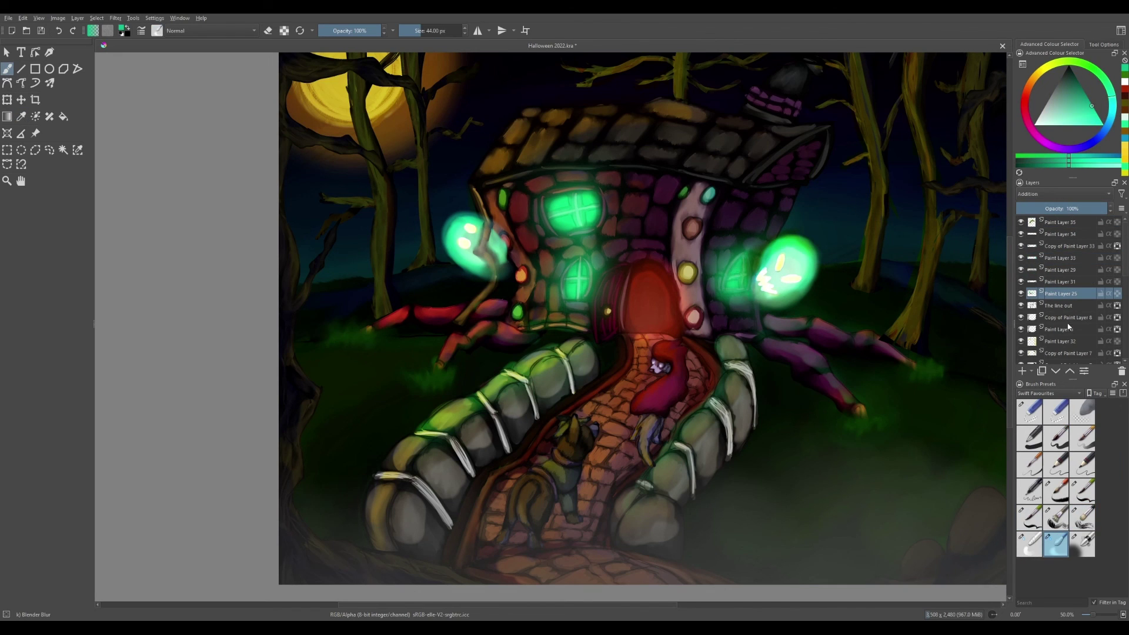
click(1022, 282)
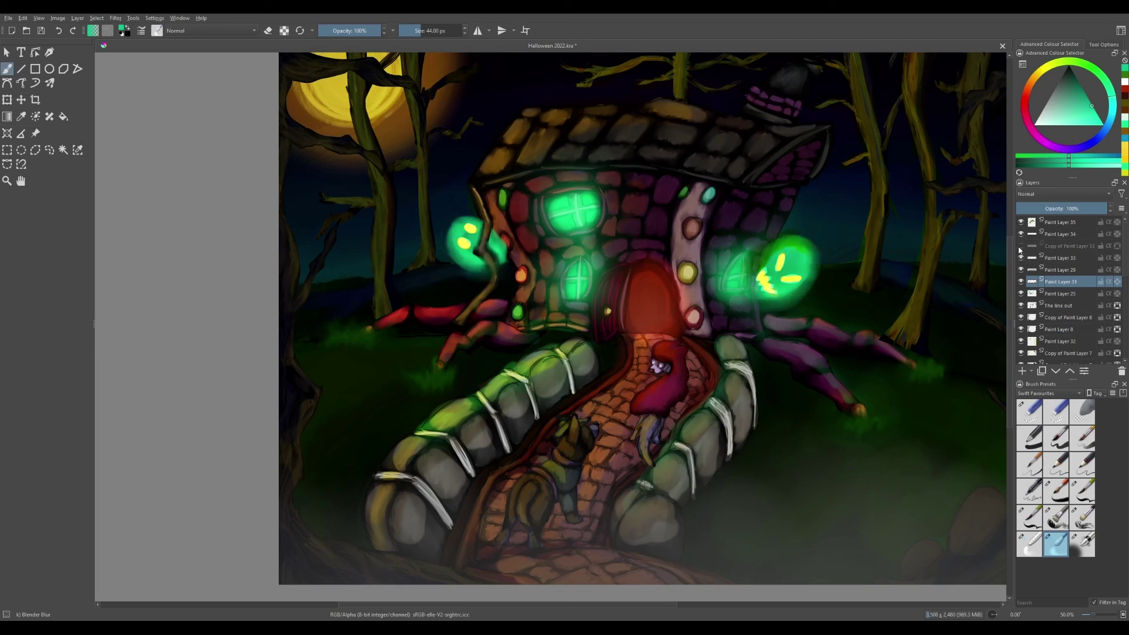
key(Page_Up)
key(Page_Up)
key(Page_Up)
key(Page_Up)
key(Page_Up)
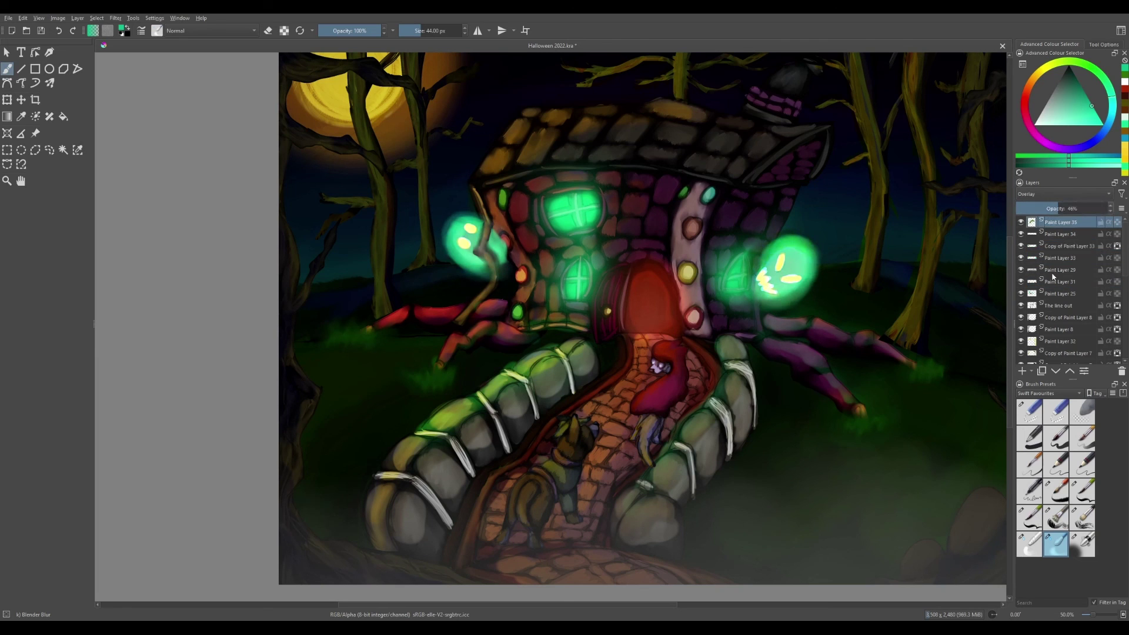
On Paint Layer 25, paint green glow over the window beside the larger orb with the Bristles-1 Details brush.
key(Page_Down)
key(Page_Down)
click(1029, 517)
key(Page_Down)
key(Page_Down)
key(Page_Down)
key(Page_Down)
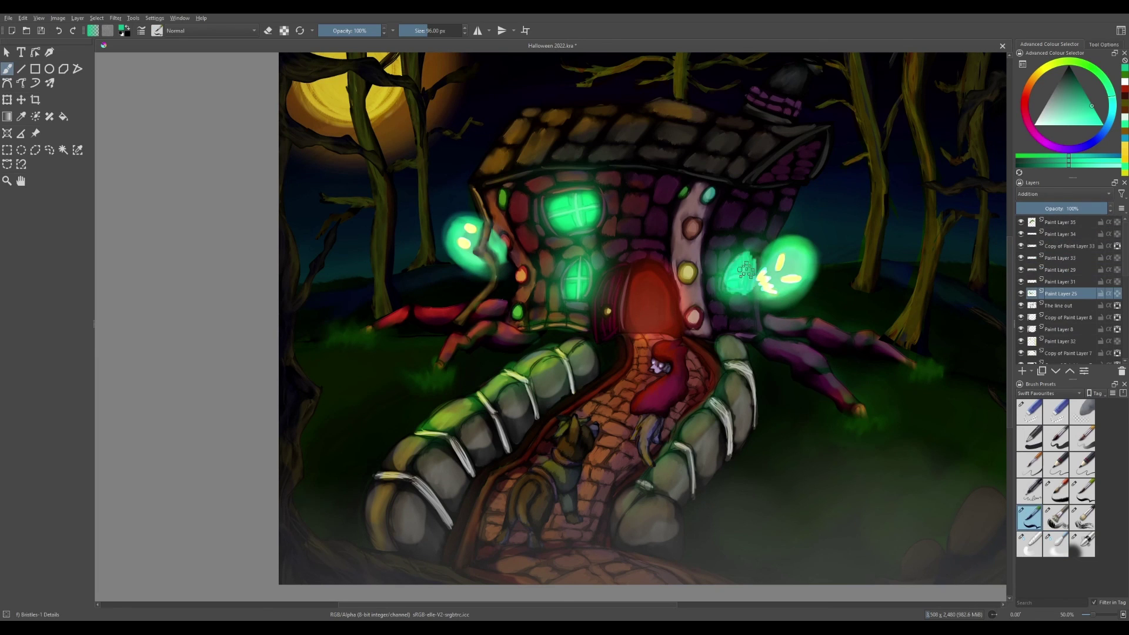
key(slash)
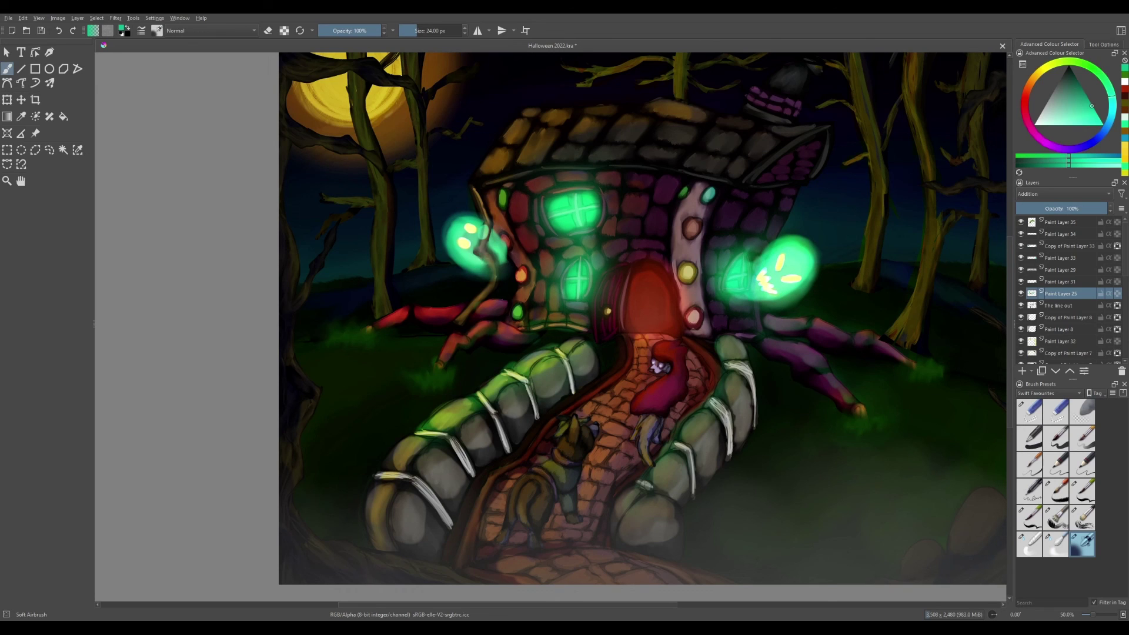
Paint wispy fingers in sampled green beneath the larger orb on Paint Layer 25 and soften them with the Blender brushes.
ctrl+click(483, 257)
ctrl+click(745, 290)
drag(745, 297, 764, 309)
key(slash)
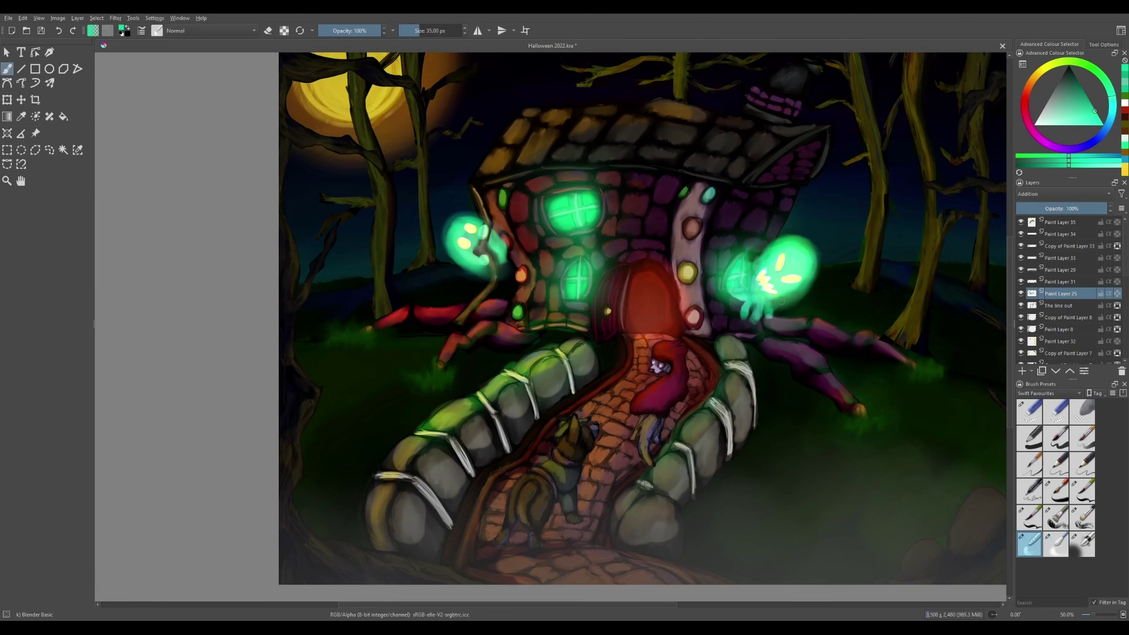
key(period)
On Copy of Group 22 Merged, paint a teal-blue rim light along the distant hilltops on both sides of the house and blend it.
key(minus)
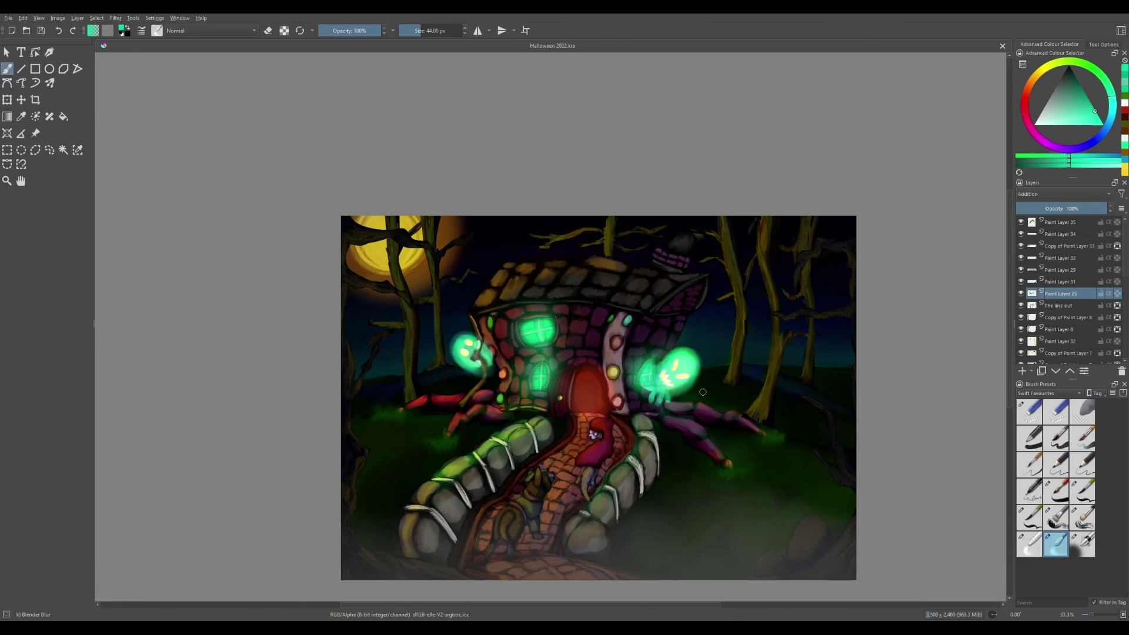
click(753, 390)
key(bracketright)
key(bracketright)
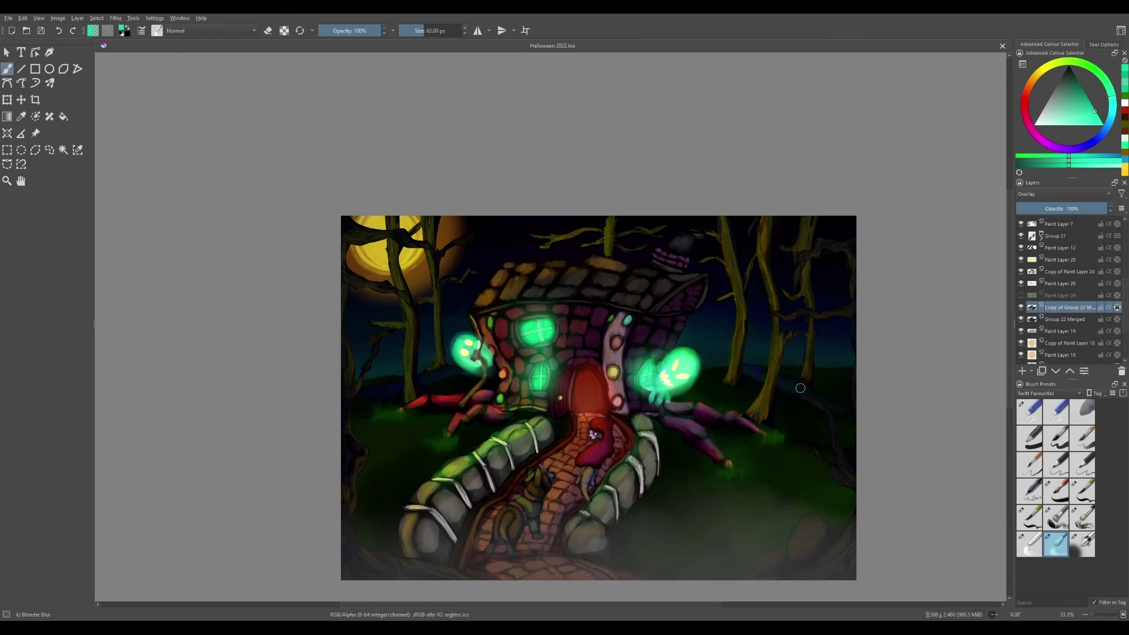
click(1023, 532)
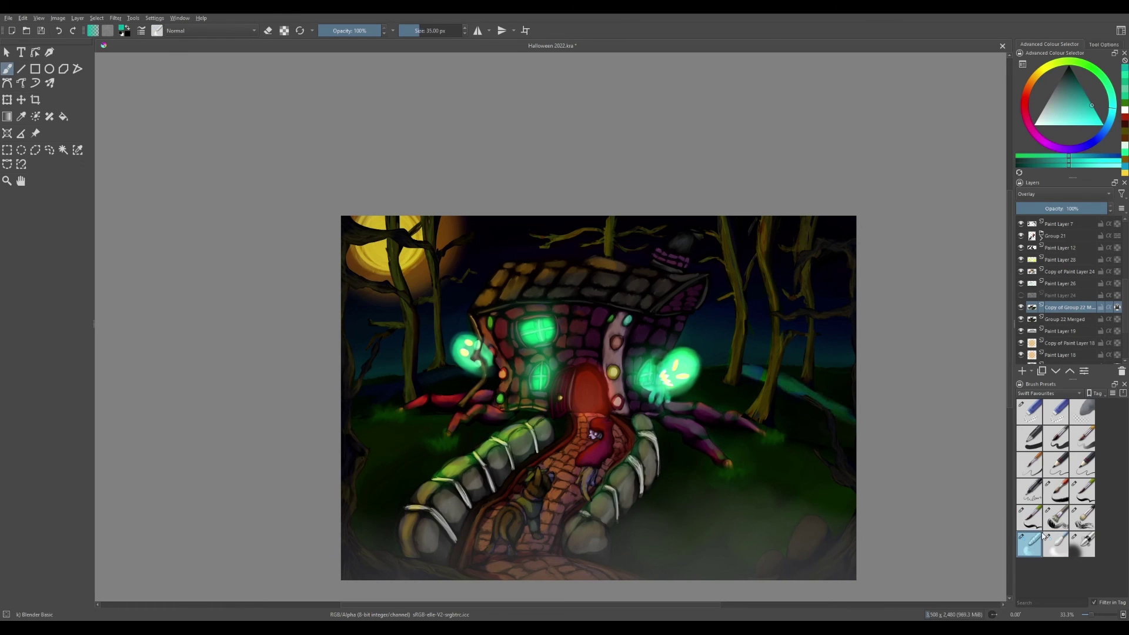
drag(358, 406, 476, 367)
right_click(465, 426)
click(405, 385)
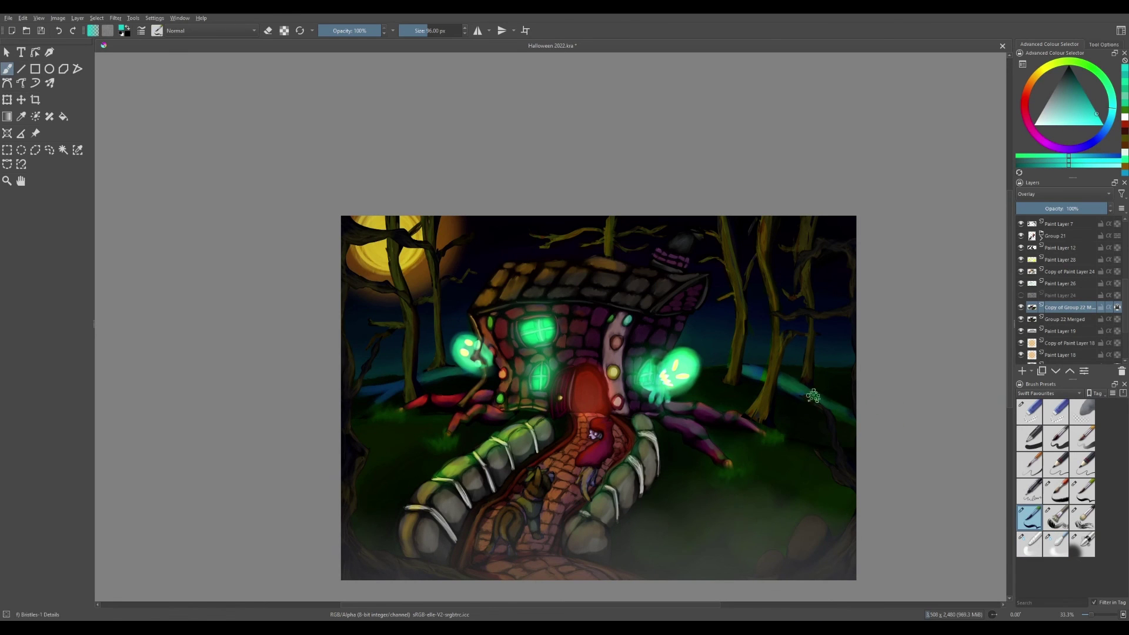
Undo the last rim-light strokes and rework the hilltop edges in a brighter blue.
key(ctrl+z)
key(ctrl+z)
key(ctrl+z)
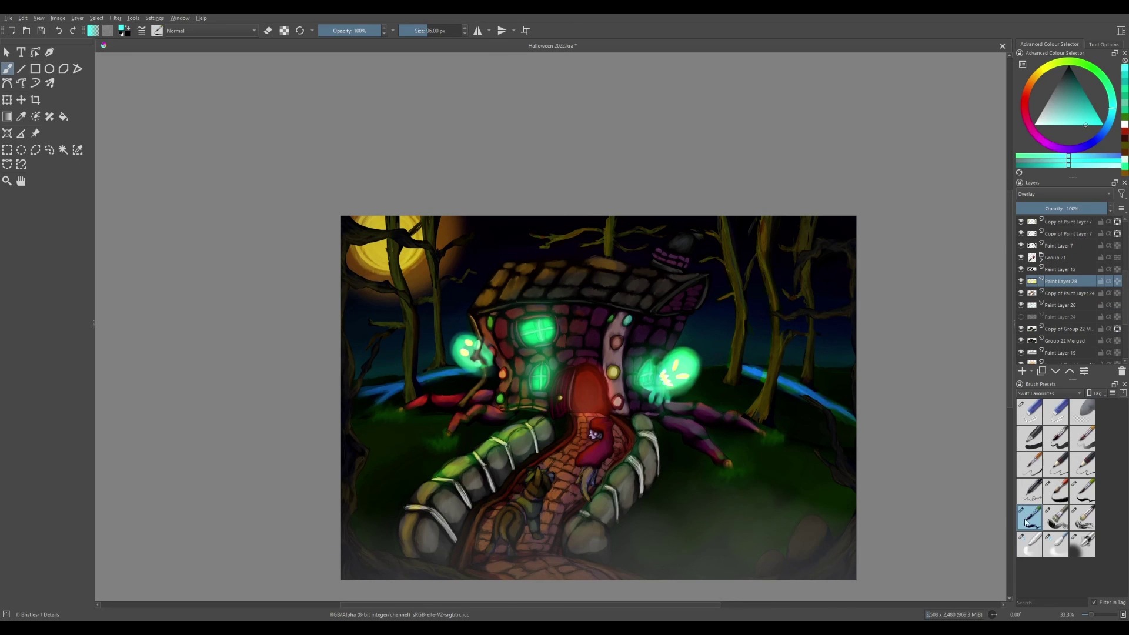
click(1029, 544)
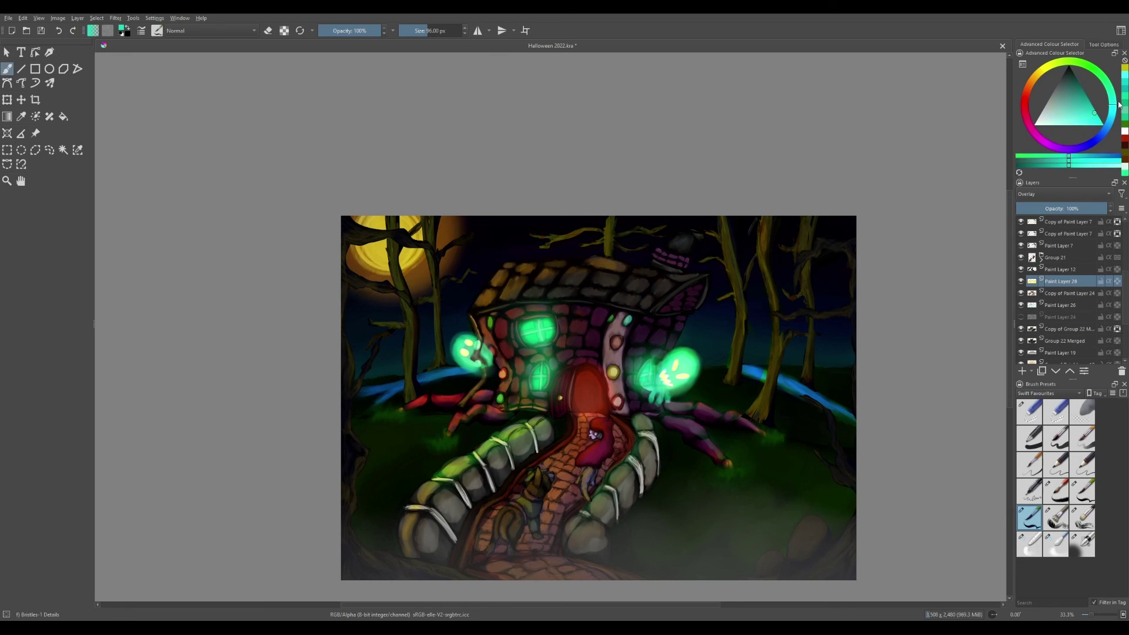
click(1081, 490)
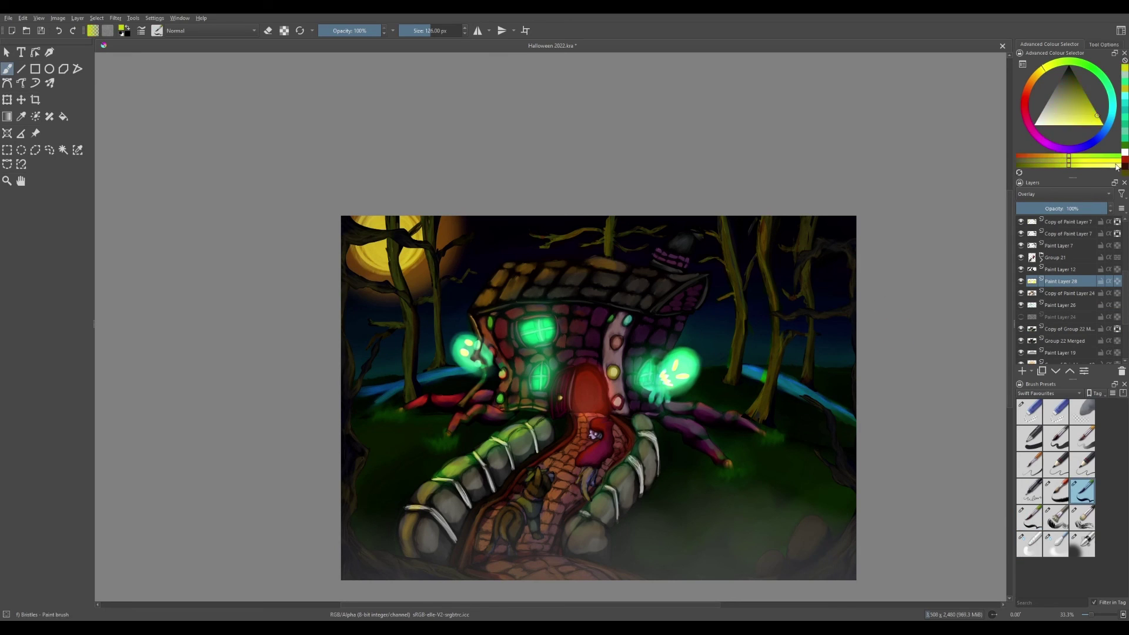
click(1029, 517)
scroll(1064, 294, up, 2)
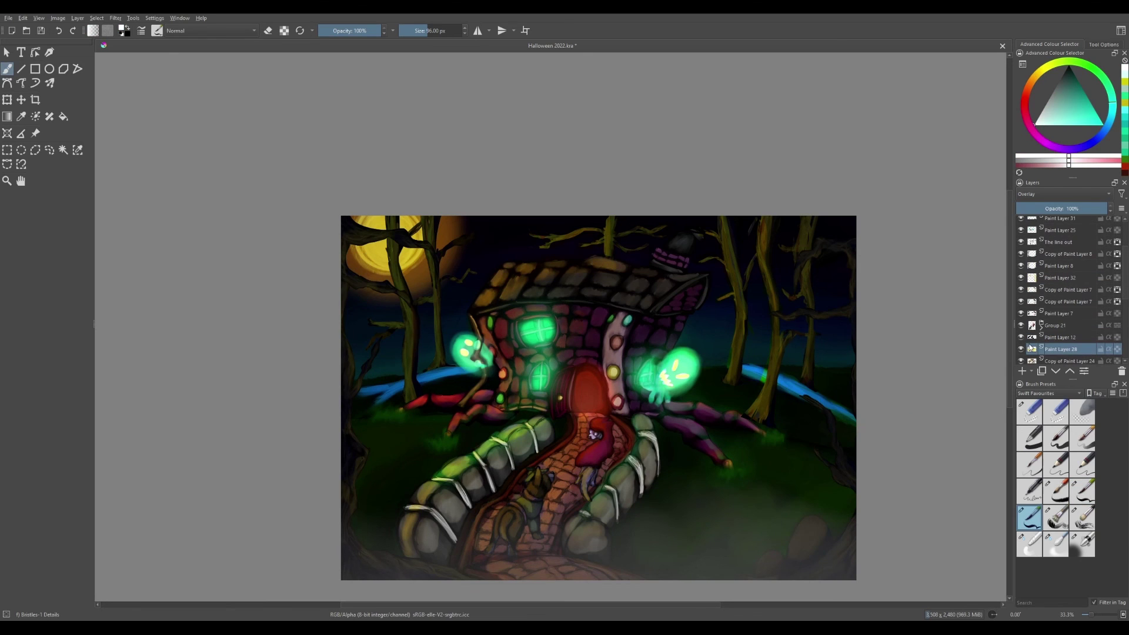
click(1028, 544)
scroll(1058, 294, up, 2)
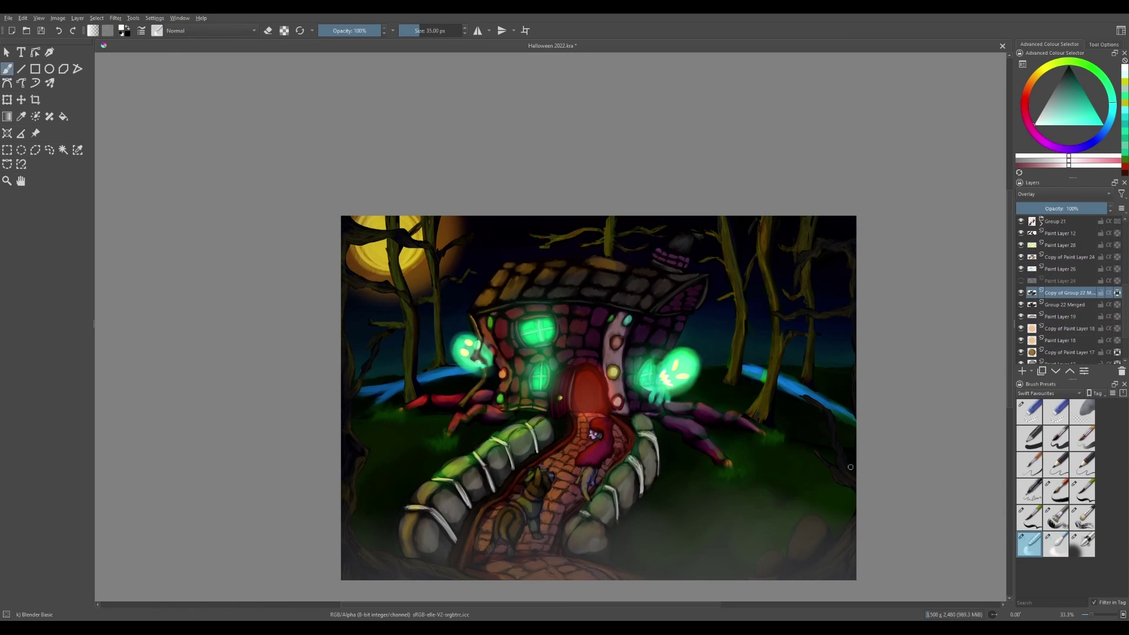
click(1058, 341)
click(1028, 412)
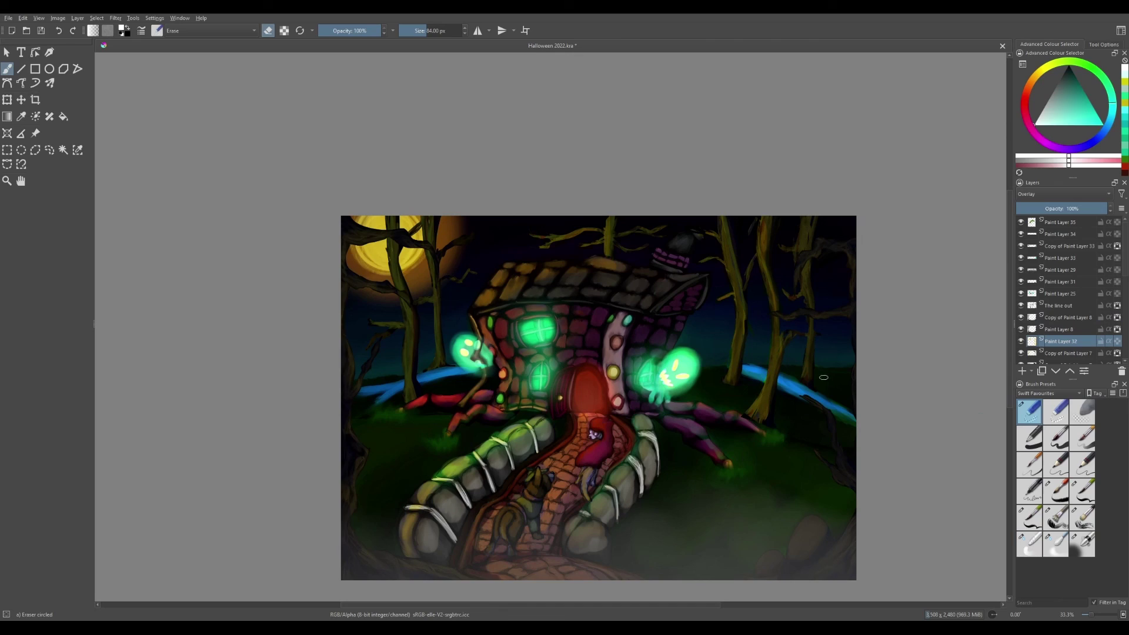
Return to Paint Layer 28 with the Soft Airbrush at 47 px in yellow.
scroll(1064, 293, down, 3)
click(1060, 312)
click(1081, 544)
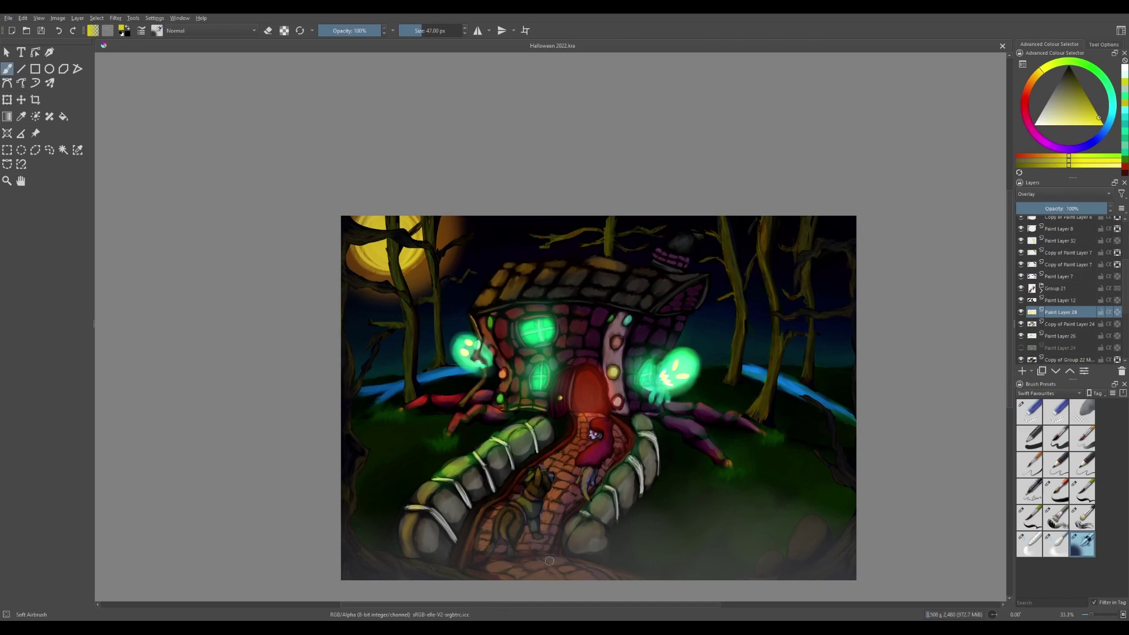